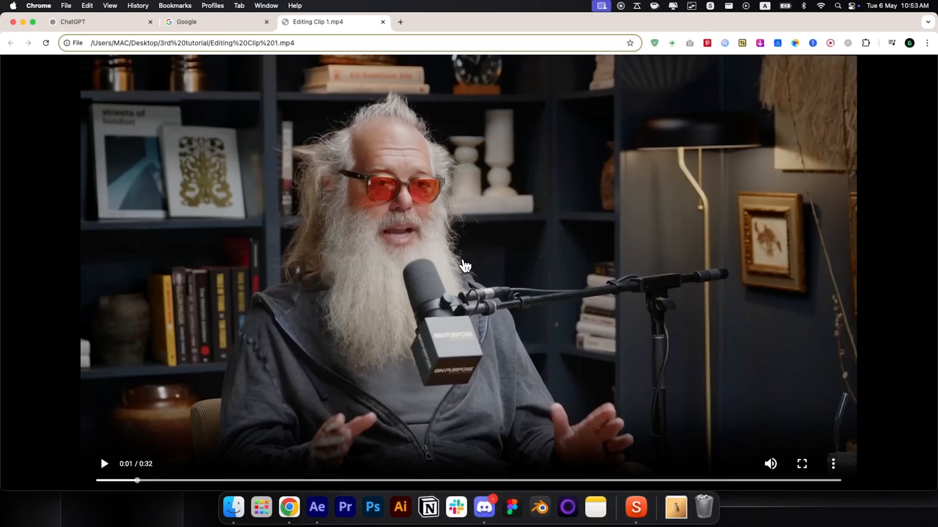
# Step: Capture a screenshot of the paused interview video and crop it to the seated speaker
pyautogui.press('super+shift+1')
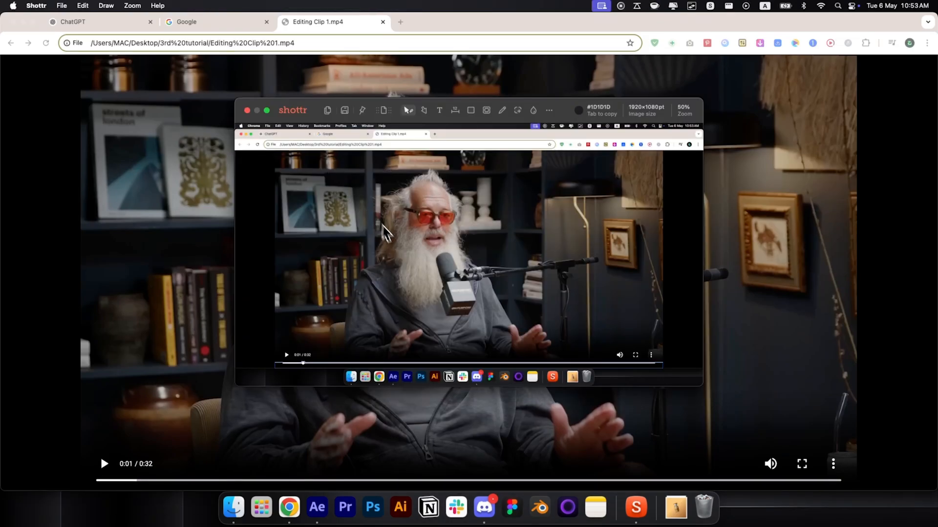
pyautogui.moveTo(313, 159); pyautogui.dragTo(562, 352)
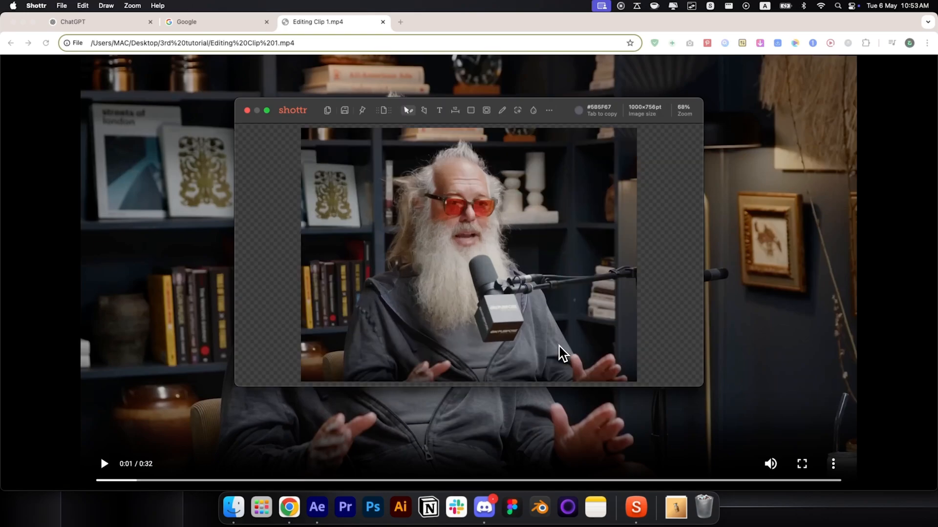
# Step: Attach the cropped screenshot to a ChatGPT message and send the prompt "create a memoji from this image"
pyautogui.click(117, 23)
pyautogui.press('super+Tab')
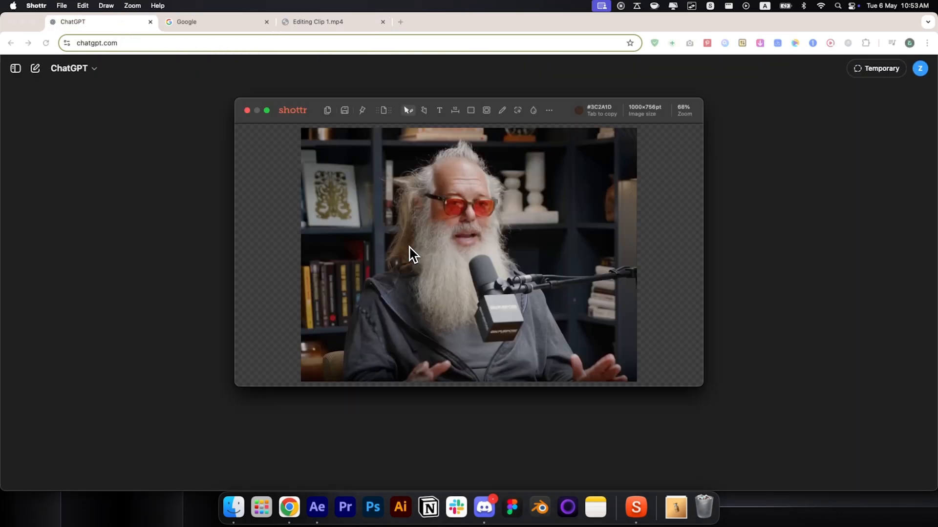
pyautogui.moveTo(385, 119); pyautogui.dragTo(342, 259)
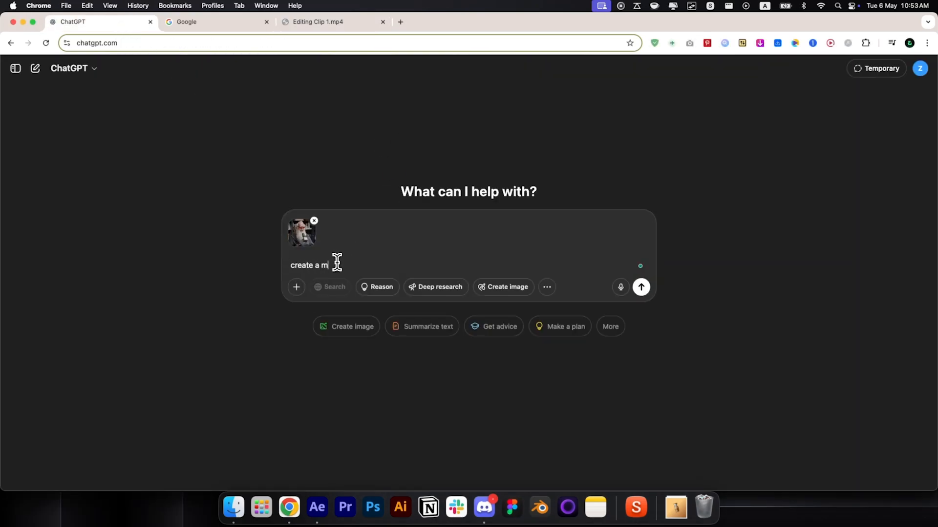
pyautogui.write('mage')
pyautogui.press('Return')
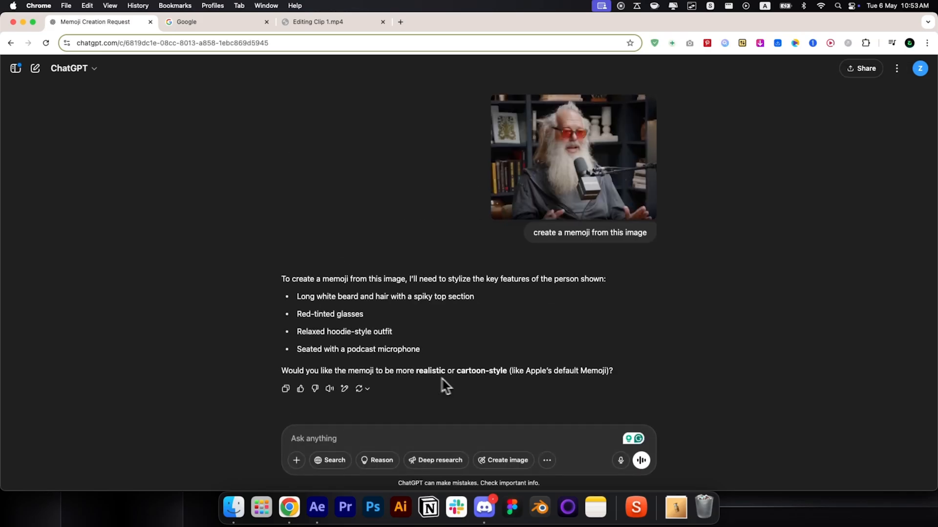
# Step: Ask ChatGPT to redo the memoji so it is similar to Apple-style memoji on iPhone, not like the current drawing
pyautogui.write('notlike this, make it similair to apple style memoji on ipo')
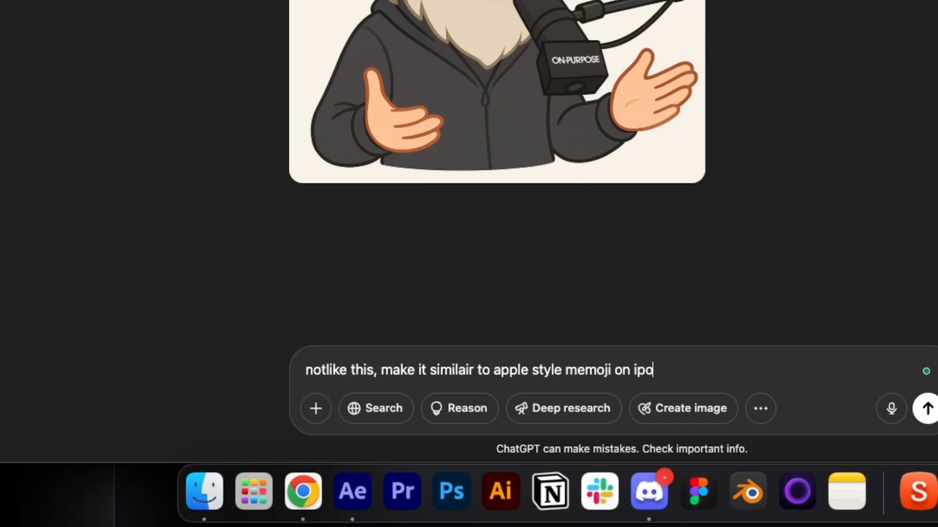
pyautogui.press('BackSpace')
pyautogui.write('hone')
pyautogui.press('Return')
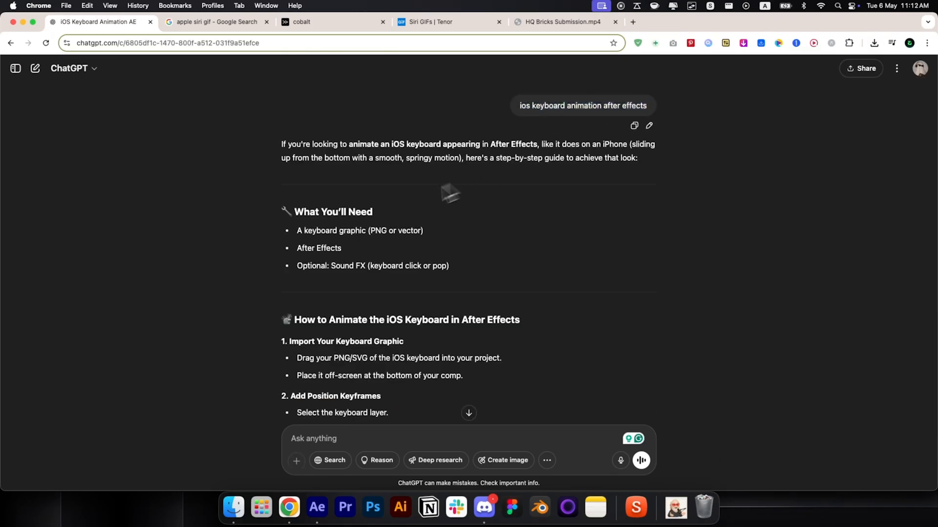
# Step: Review the template suggestions in the ChatGPT iOS keyboard conversation and the README of the ae-ios-keyboard repository on GitHub
pyautogui.scroll(-15, 314, 214)
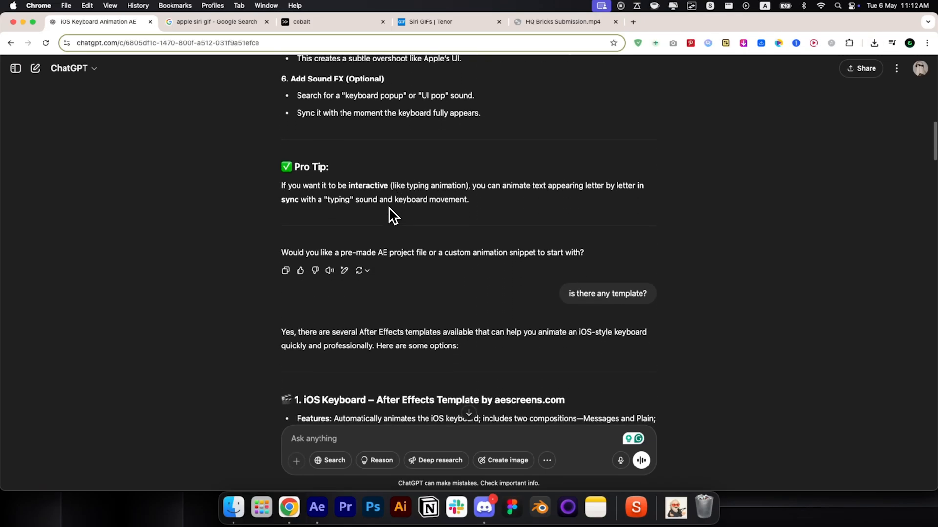
pyautogui.scroll(-1, 390, 215)
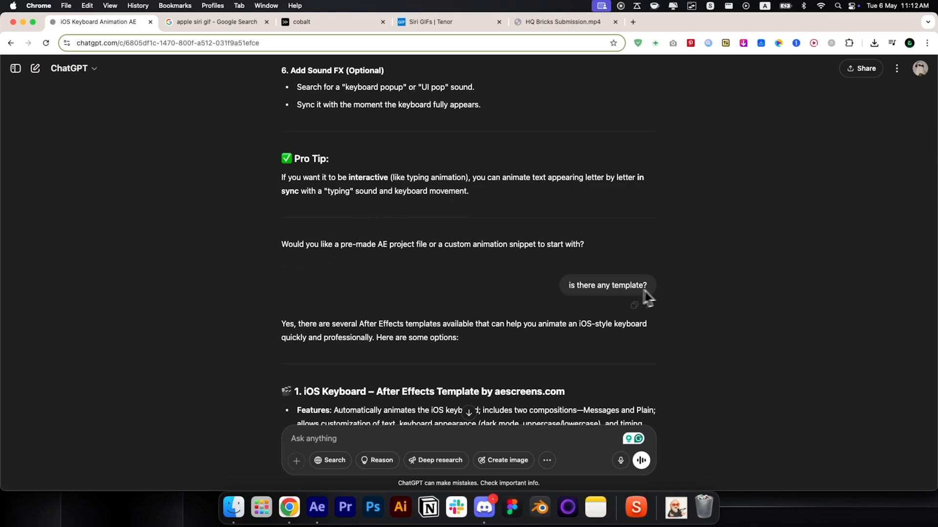
pyautogui.scroll(-5, 498, 293)
pyautogui.scroll(-4, 380, 196)
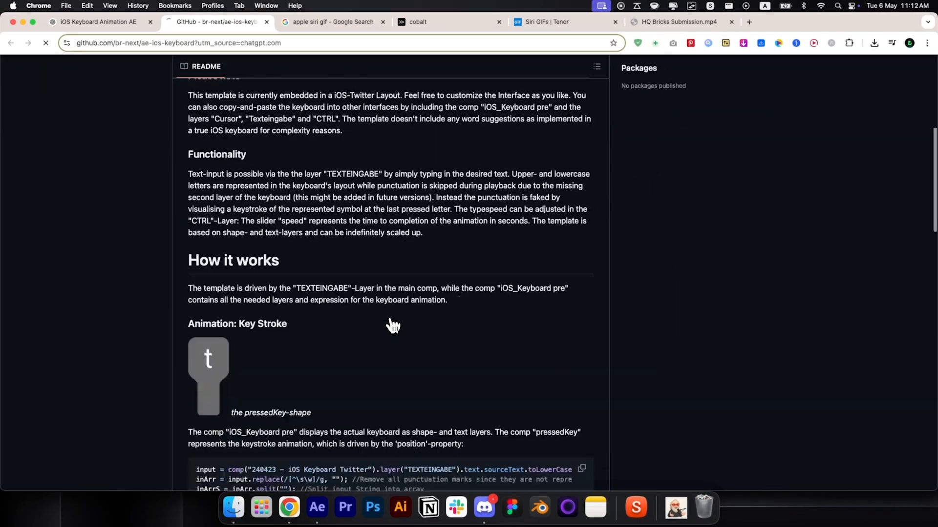
pyautogui.scroll(-6, 387, 325)
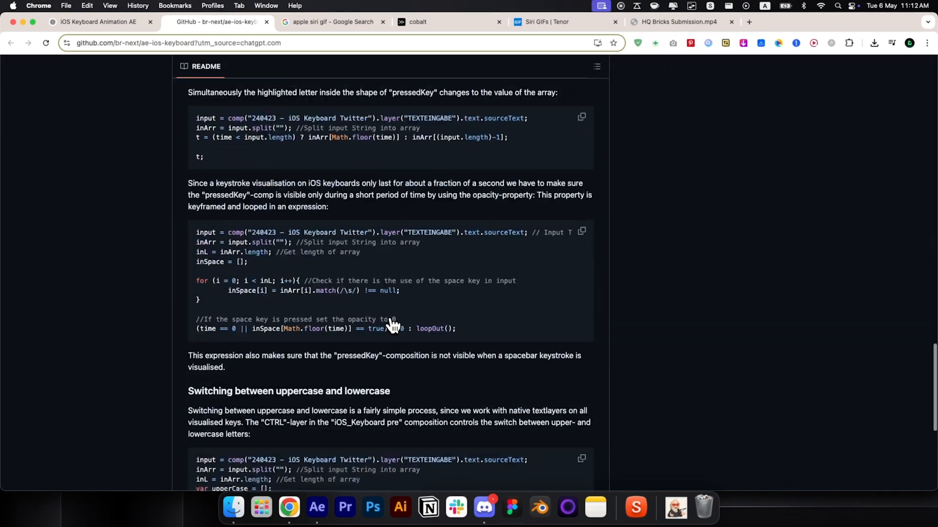
pyautogui.scroll(15, 388, 324)
pyautogui.click(582, 164)
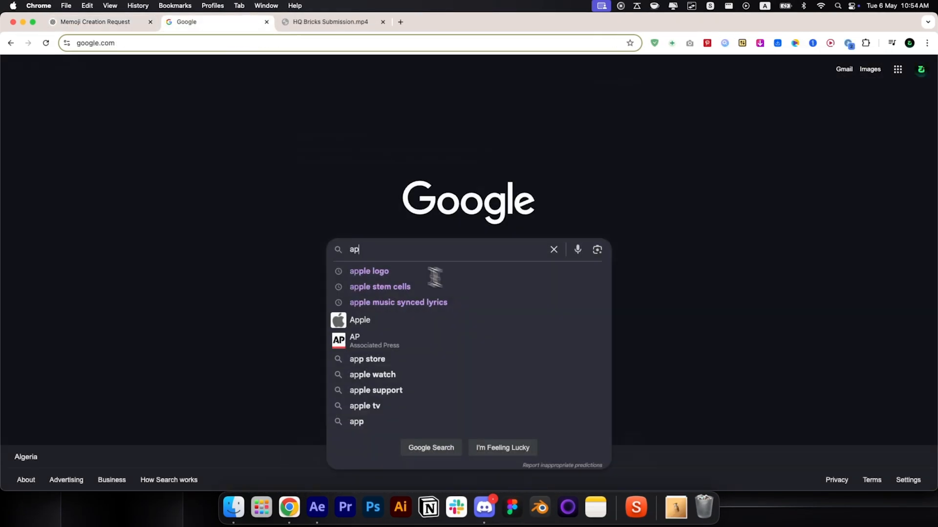
# Step: Search Google for "apple intelligence ui" and open the Apple Intelligence and "How to get Apple Intelligence" results in new tabs
pyautogui.write('ple intelligence ui')
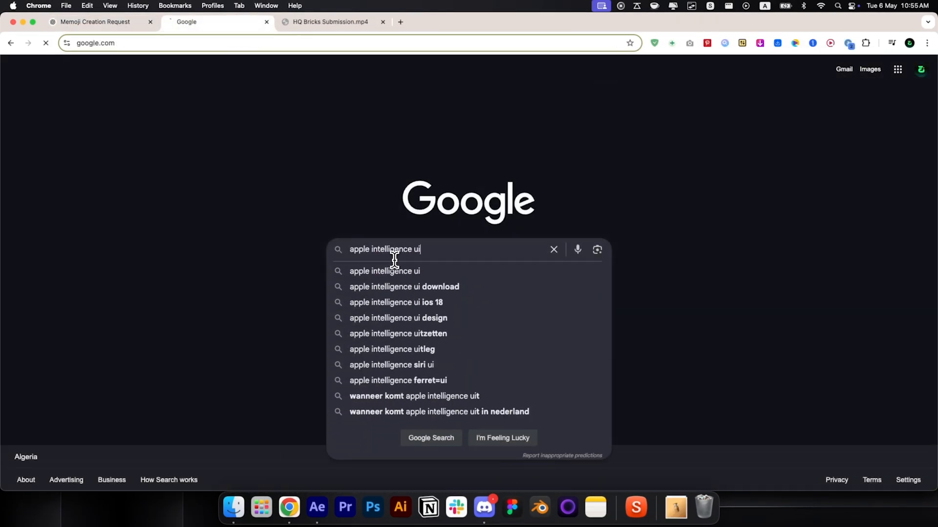
pyautogui.press('Return')
pyautogui.keyDown('super'); pyautogui.click(143, 163); pyautogui.keyUp('super')
pyautogui.keyDown('super'); pyautogui.click(176, 390); pyautogui.keyUp('super')
pyautogui.click(143, 110)
pyautogui.click(322, 22)
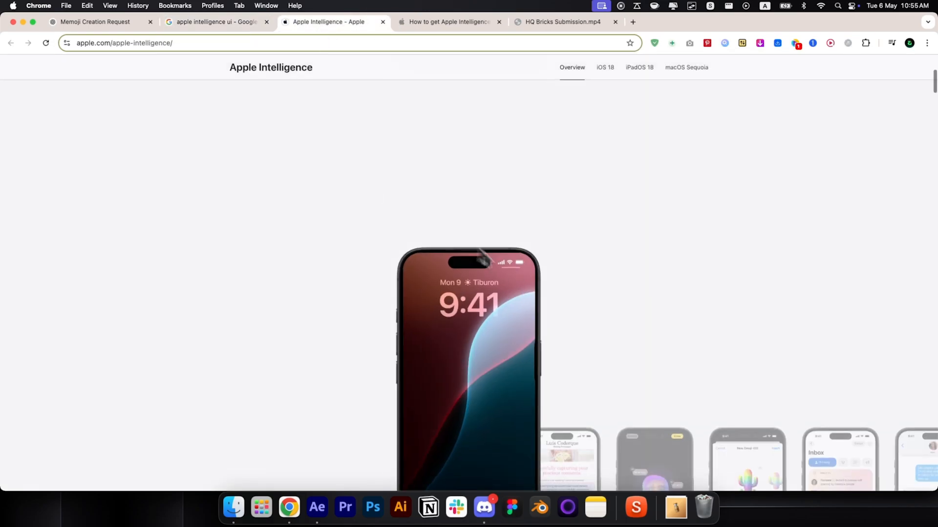
# Step: Open the genmoji and playground hero images from the Apple Intelligence page in separate tabs
pyautogui.moveTo(526, 403); pyautogui.dragTo(389, 29)
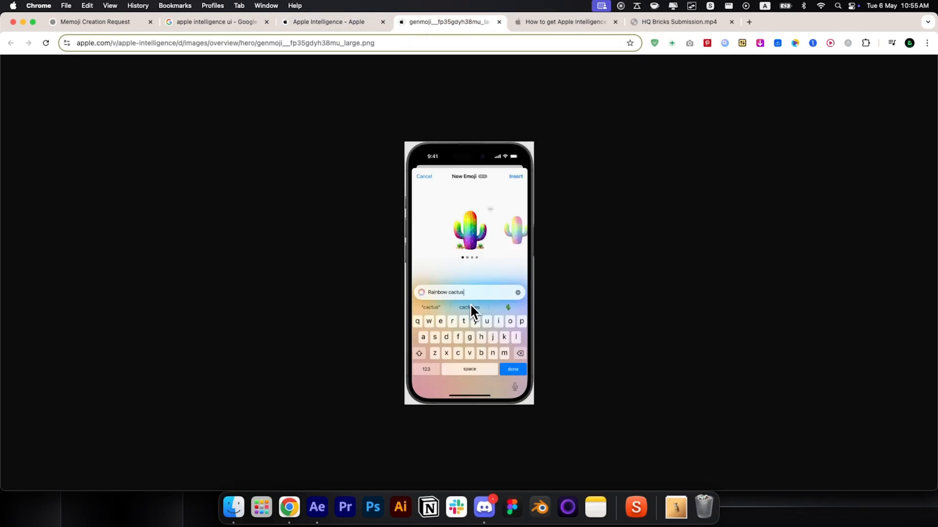
pyautogui.click(332, 22)
pyautogui.moveTo(432, 390); pyautogui.dragTo(390, 30)
pyautogui.click(332, 22)
# Step: Find the larger genmoji picture in the Apple Intelligence page's image gallery and open it in its own tab
pyautogui.scroll(-20, 623, 394)
pyautogui.scroll(-8, 492, 402)
pyautogui.hscroll(15, 736, 289)
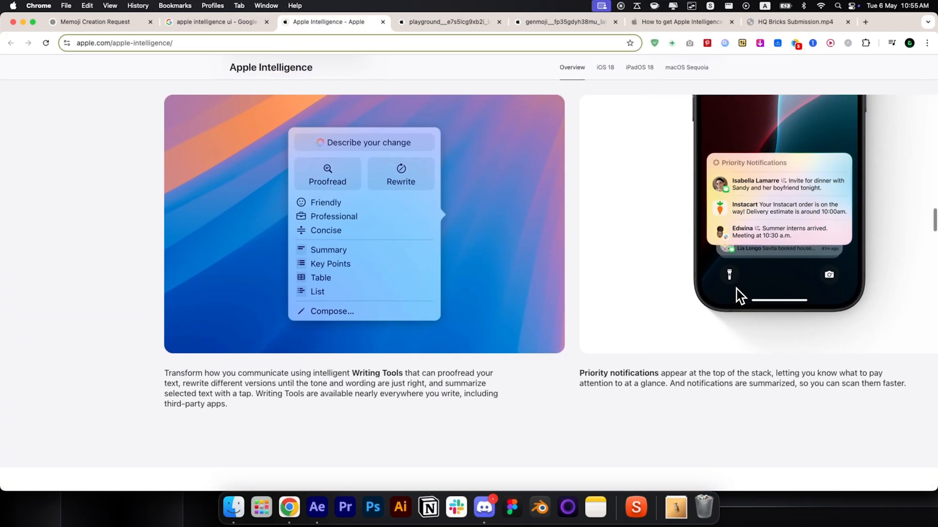
pyautogui.scroll(5, 362, 266)
pyautogui.scroll(-20, 363, 266)
pyautogui.scroll(5, 363, 265)
pyautogui.hscroll(15, 502, 275)
pyautogui.moveTo(503, 277); pyautogui.dragTo(391, 27)
pyautogui.click(318, 22)
# Step: Examine the rest of the Apple Intelligence page, including the Siri section, and compare the opened interface images
pyautogui.hscroll(20, 511, 292)
pyautogui.hscroll(-20, 511, 292)
pyautogui.scroll(-15, 510, 291)
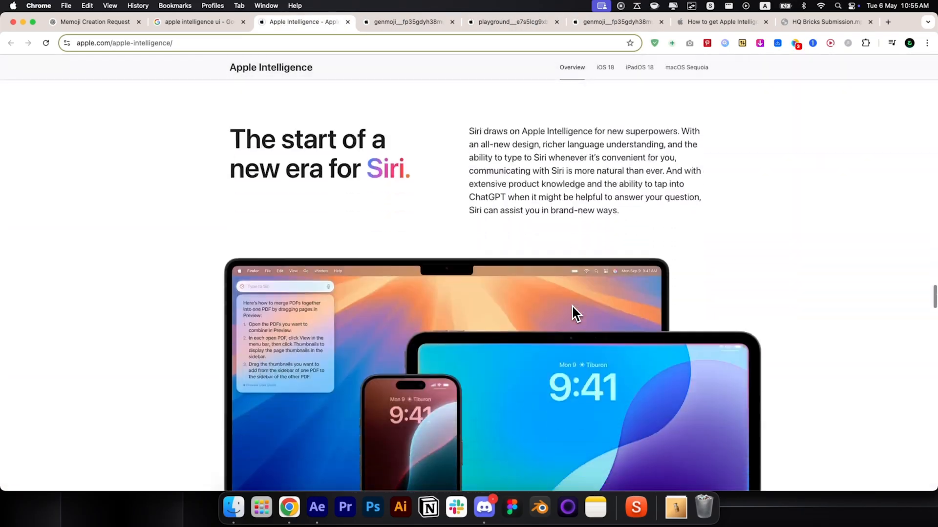
pyautogui.hscroll(15, 713, 308)
pyautogui.scroll(-20, 713, 307)
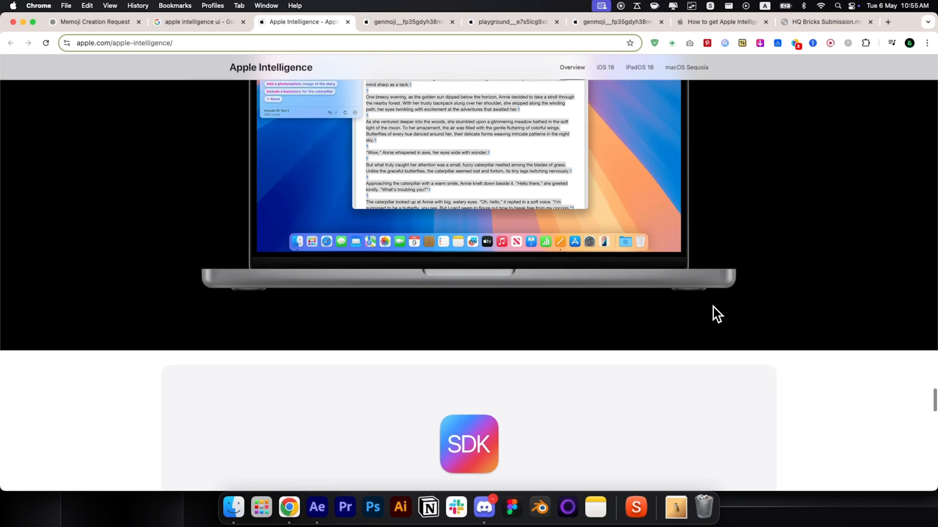
pyautogui.hotkey('ctrl', 'Tab')
pyautogui.hotkey('ctrl', 'Tab')
pyautogui.hotkey('ctrl', 'shift', 'Tab')
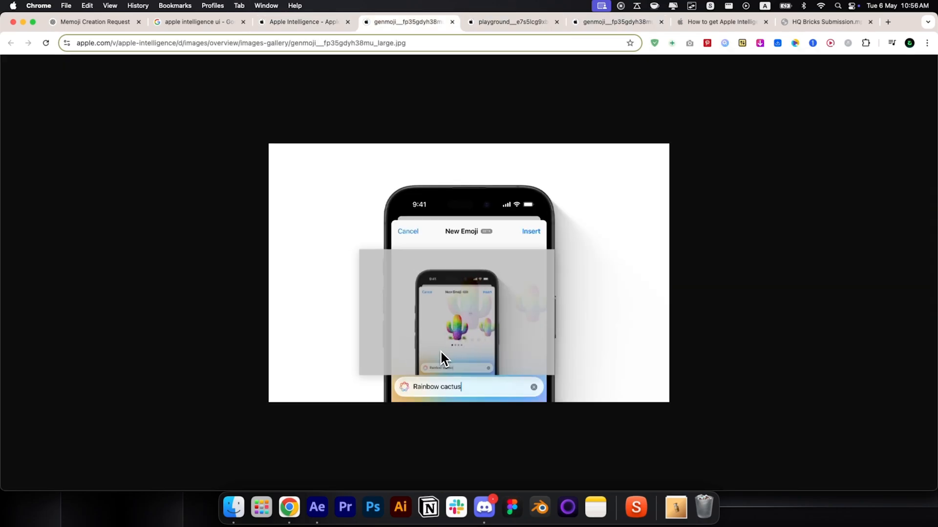
# Step: Save the gallery genmoji image showing the rainbow cactus and close the Apple reference tabs
pyautogui.rightClick(480, 325)
pyautogui.click(507, 341)
pyautogui.hotkey('ctrl', 'w')
pyautogui.press('super+w')
pyautogui.press('super+w')
pyautogui.press('super+w')
pyautogui.press('super+w')
# Step: Search Google for "apple image playground ui", open the App Store and Apple Developer results in new tabs, and show the image results
pyautogui.moveTo(132, 78); pyautogui.dragTo(176, 104)
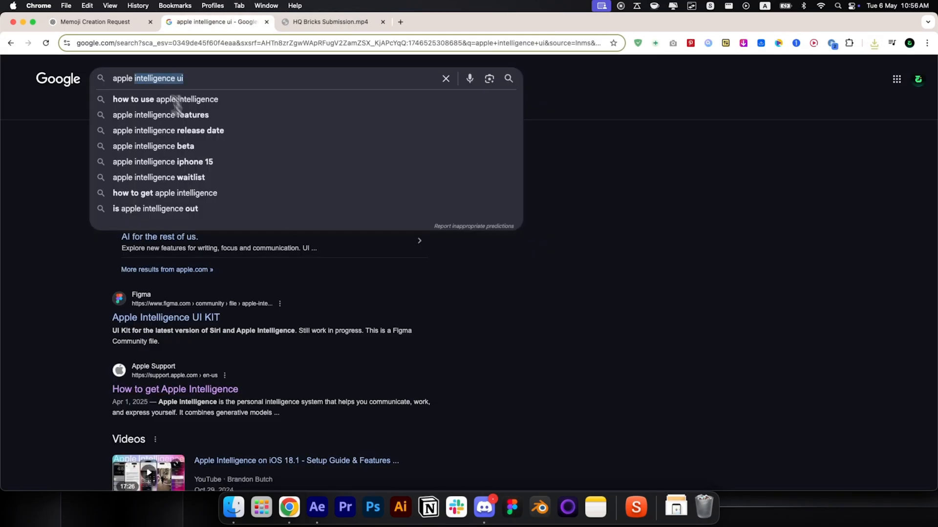
pyautogui.write('image playground ui')
pyautogui.press('Return')
pyautogui.scroll(-3, 218, 268)
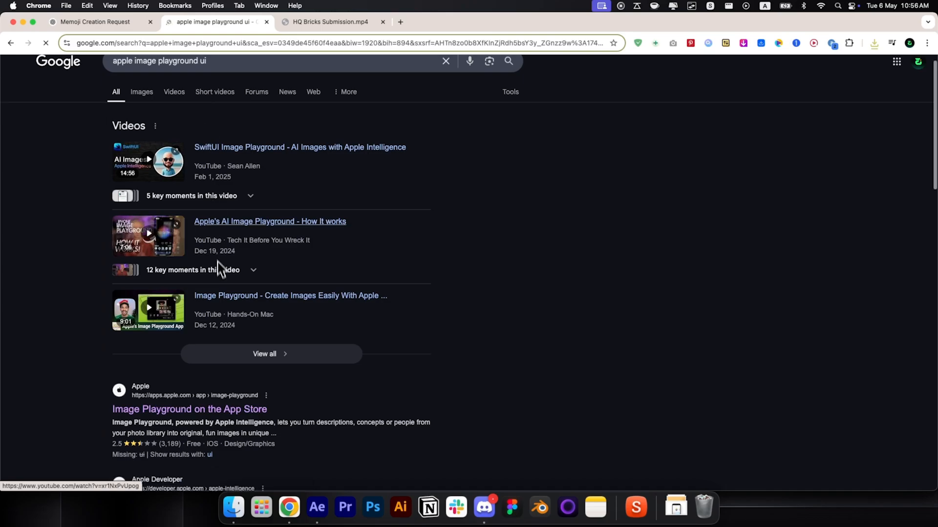
pyautogui.keyDown('super'); pyautogui.click(180, 379); pyautogui.keyUp('super')
pyautogui.scroll(3, 183, 385)
pyautogui.keyDown('super'); pyautogui.click(189, 422); pyautogui.keyUp('super')
pyautogui.click(141, 110)
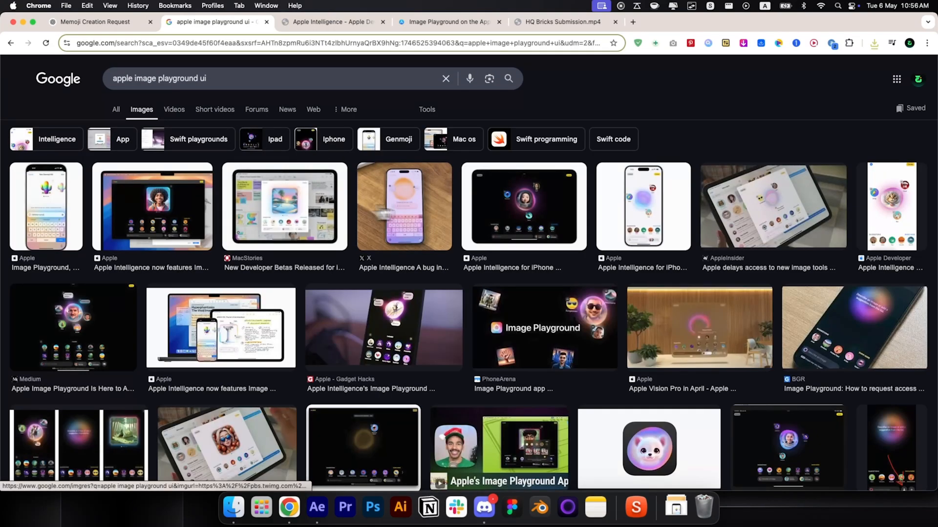
# Step: Inspect the first iPhone screenshot of Image Playground in its own tab, review the App Store page, and close both tabs
pyautogui.hotkey('ctrl', 'Tab')
pyautogui.hotkey('ctrl', 'Tab')
pyautogui.scroll(-2, 312, 303)
pyautogui.rightClick(282, 363)
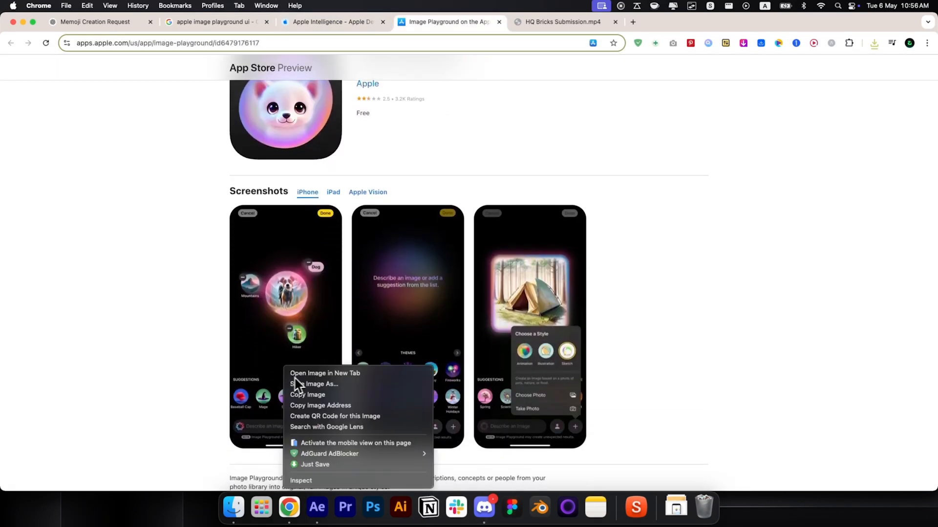
pyautogui.click(304, 374)
pyautogui.hotkey('ctrl', 'Tab')
pyautogui.click(483, 339)
pyautogui.press('super+w')
pyautogui.scroll(-15, 495, 362)
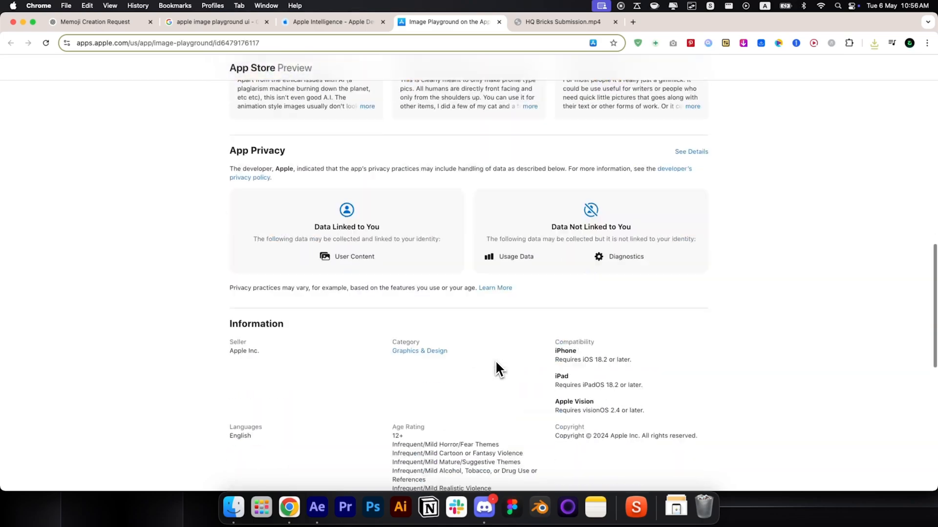
pyautogui.press('super+w')
# Step: Review the Image Playground section of Apple's developer page for Apple Intelligence and close the page
pyautogui.scroll(-5, 496, 369)
pyautogui.scroll(-10, 496, 369)
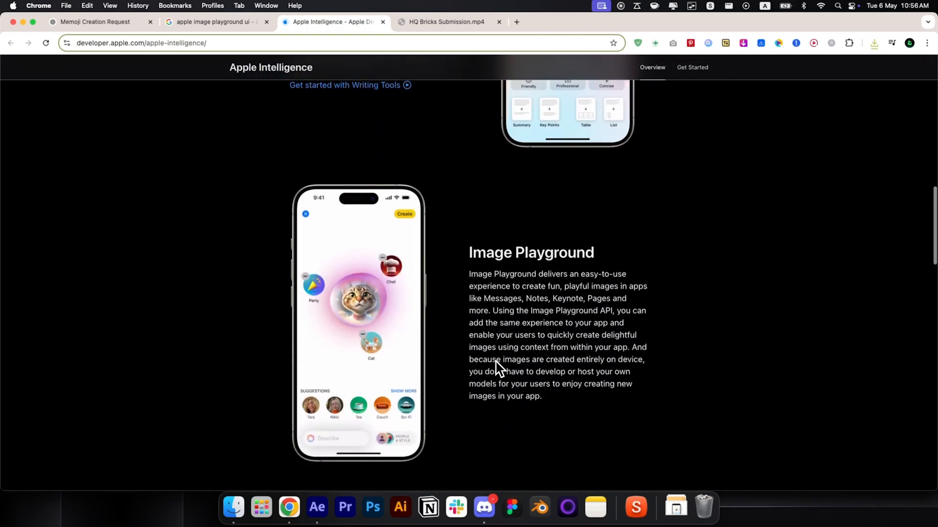
pyautogui.scroll(10, 395, 300)
pyautogui.press('super+w')
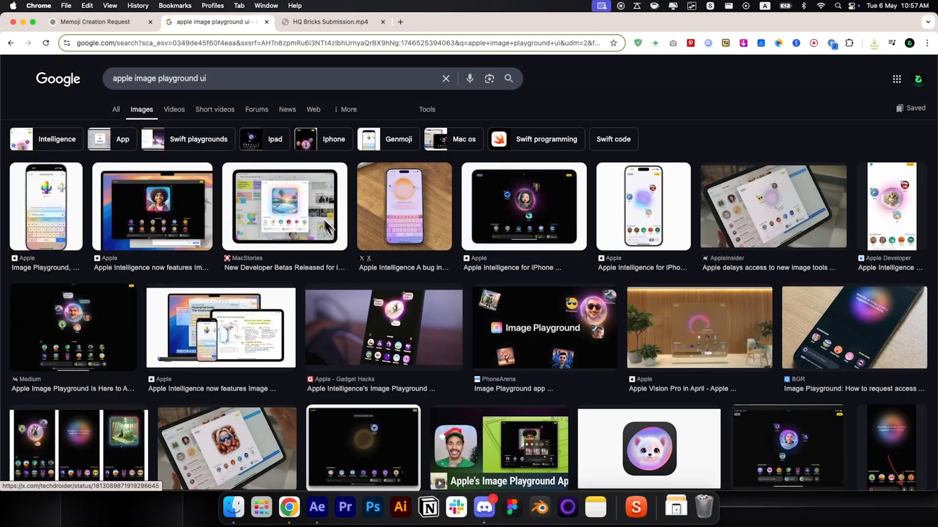
# Step: Find the Apple Support image of Image Playground on iPhone, visit its source page, and open the picture in a new tab
pyautogui.scroll(-3, 383, 288)
pyautogui.scroll(-2, 531, 295)
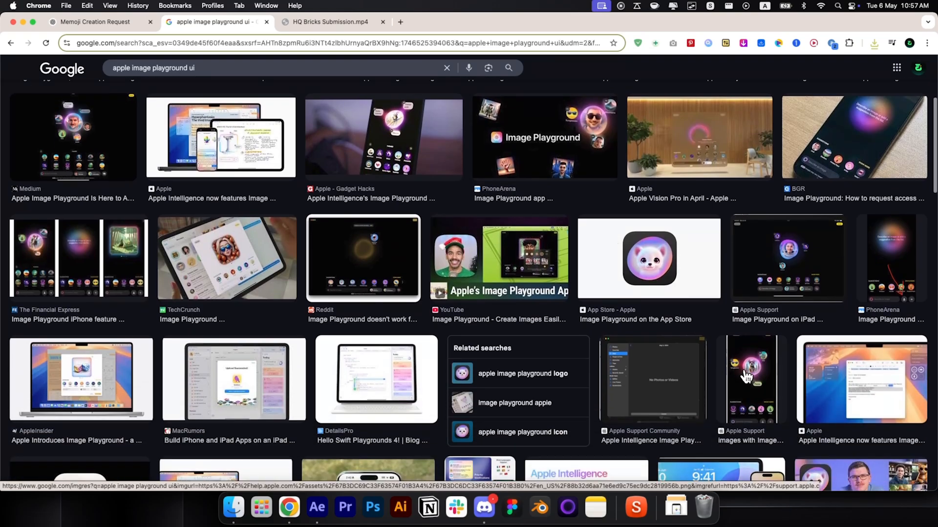
pyautogui.click(739, 379)
pyautogui.click(720, 356)
pyautogui.scroll(-4, 472, 224)
pyautogui.moveTo(305, 280); pyautogui.dragTo(392, 22)
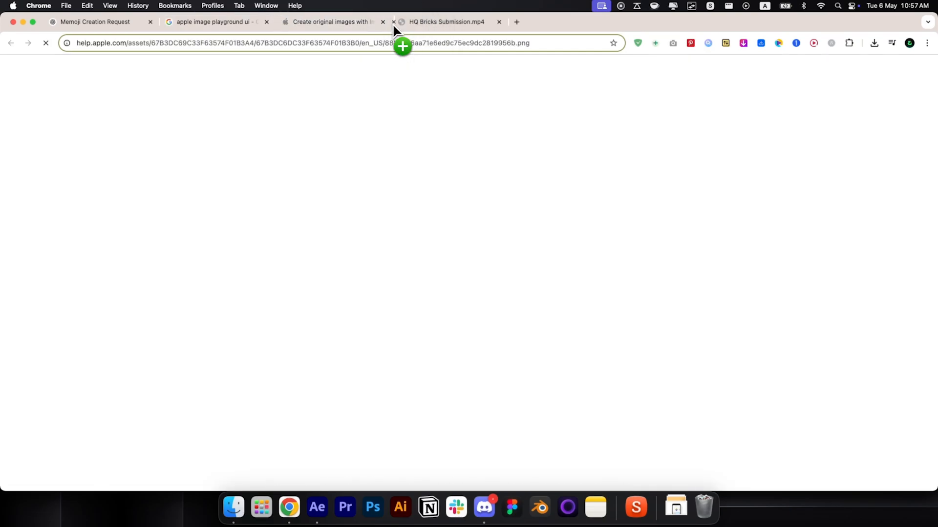
# Step: Check the rest of the Apple Support article, close it, and continue looking through the Image Playground image results
pyautogui.hotkey('ctrl', 'shift', 'Tab')
pyautogui.scroll(-20, 412, 149)
pyautogui.press('super+w')
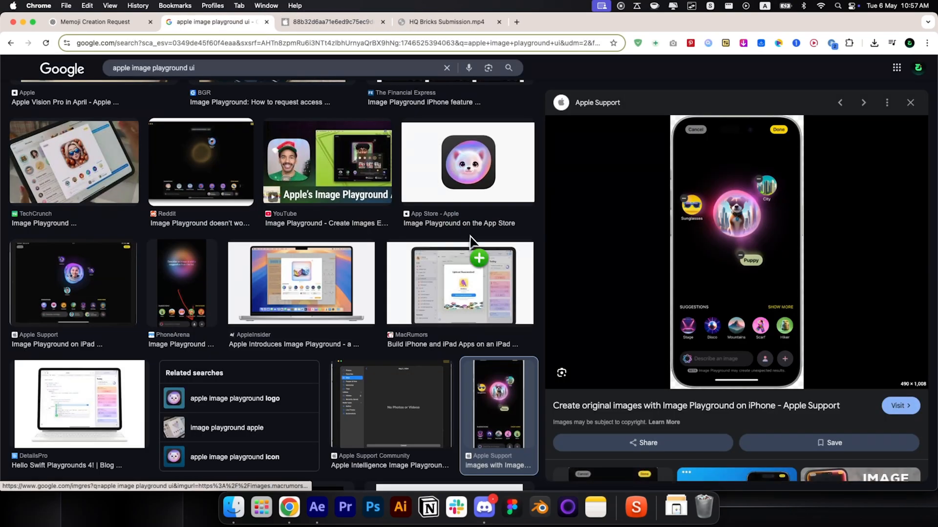
pyautogui.press('Escape')
pyautogui.scroll(-10, 543, 286)
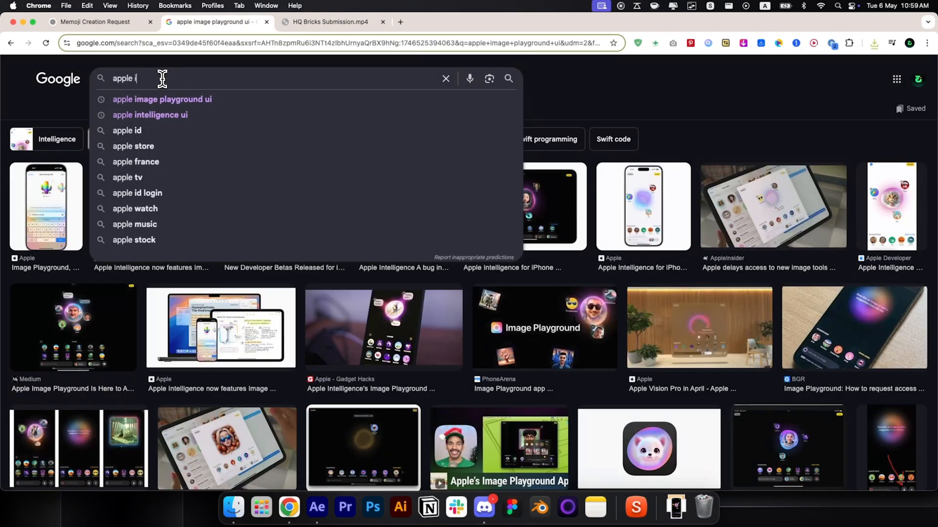
# Step: Search Google for "apple image playground blob" and open the download options for the glowing ring animation on LottieFiles
pyautogui.write('mage playgroun')
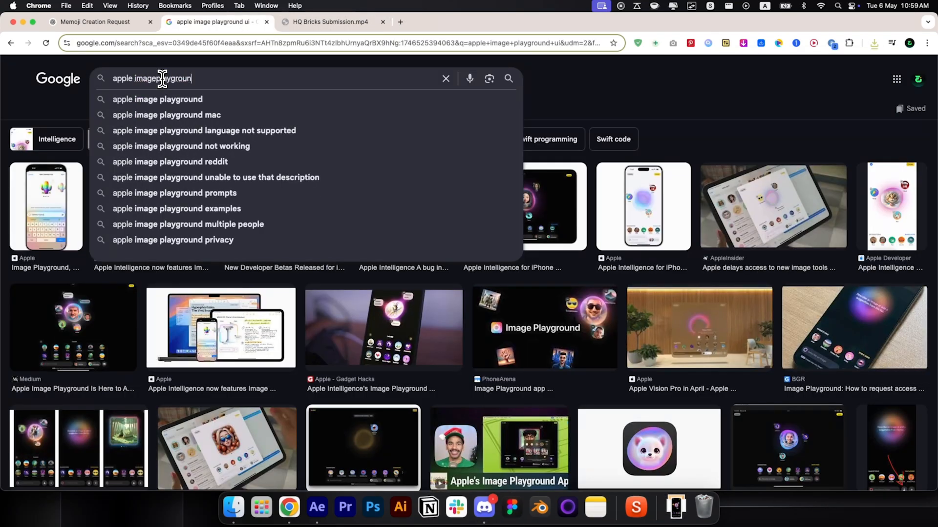
pyautogui.write('d b')
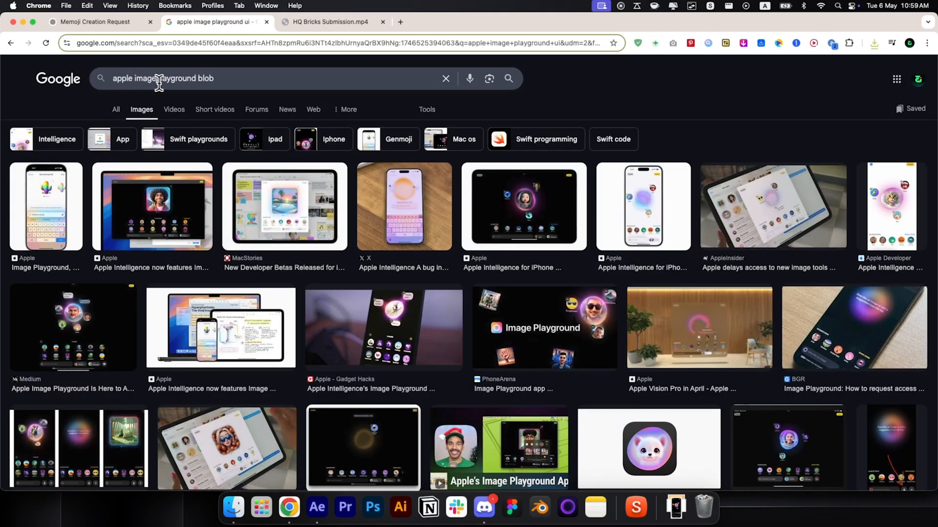
pyautogui.write('lob')
pyautogui.press('Return')
pyautogui.click(118, 115)
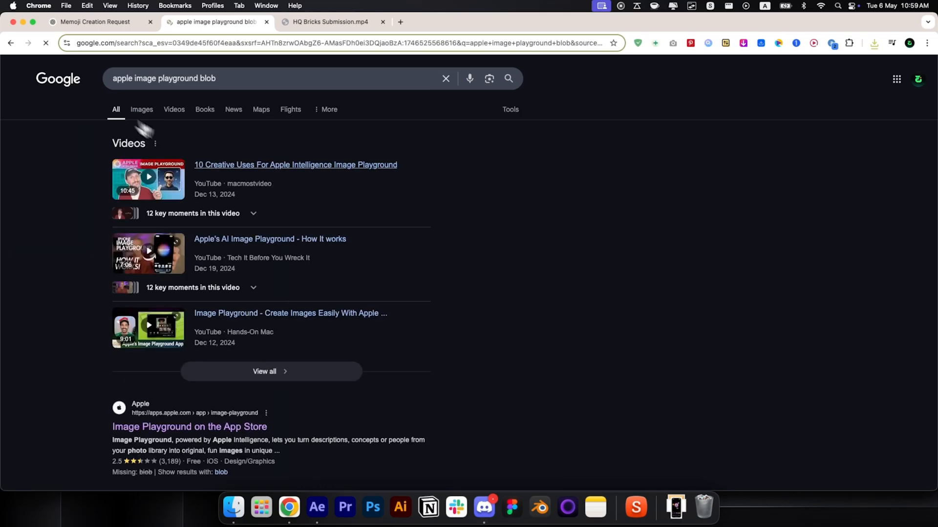
pyautogui.scroll(-5, 226, 184)
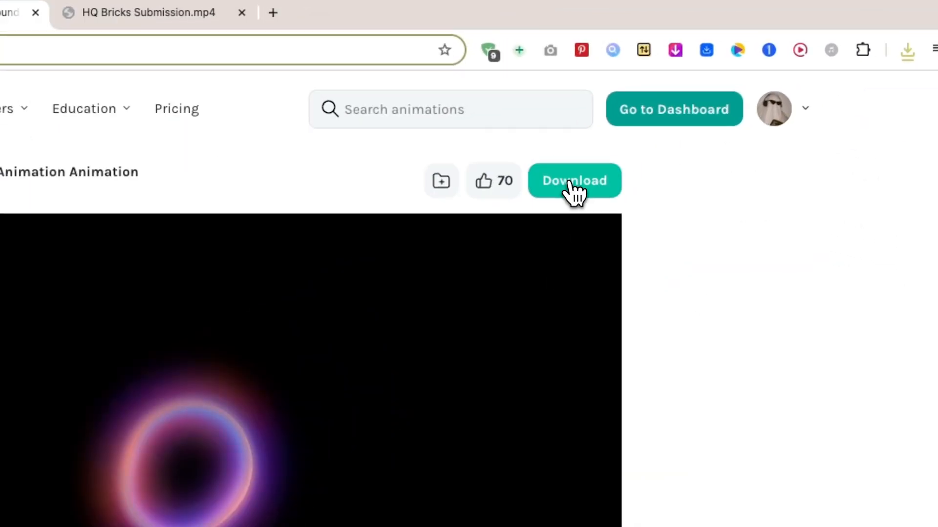
pyautogui.click(571, 185)
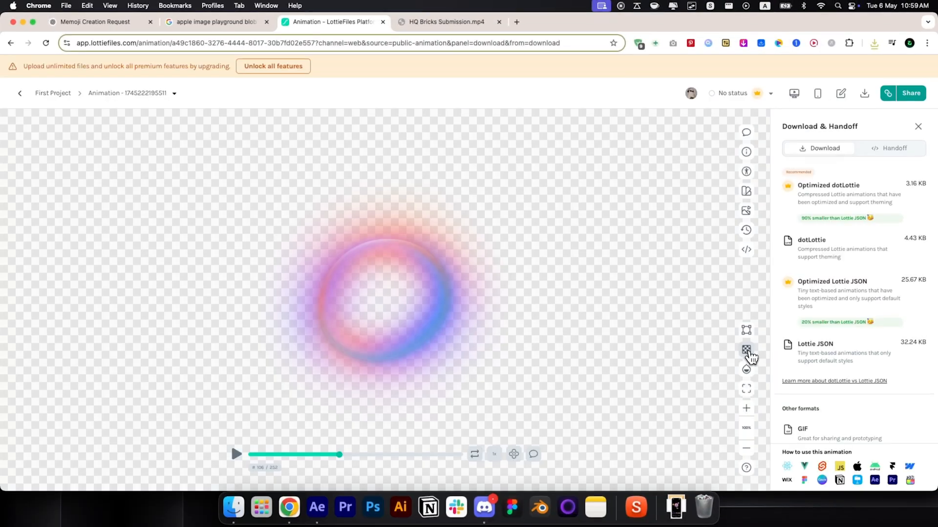
# Step: Download the glowing ring animation from LottieFiles as a GIF
pyautogui.click(803, 378)
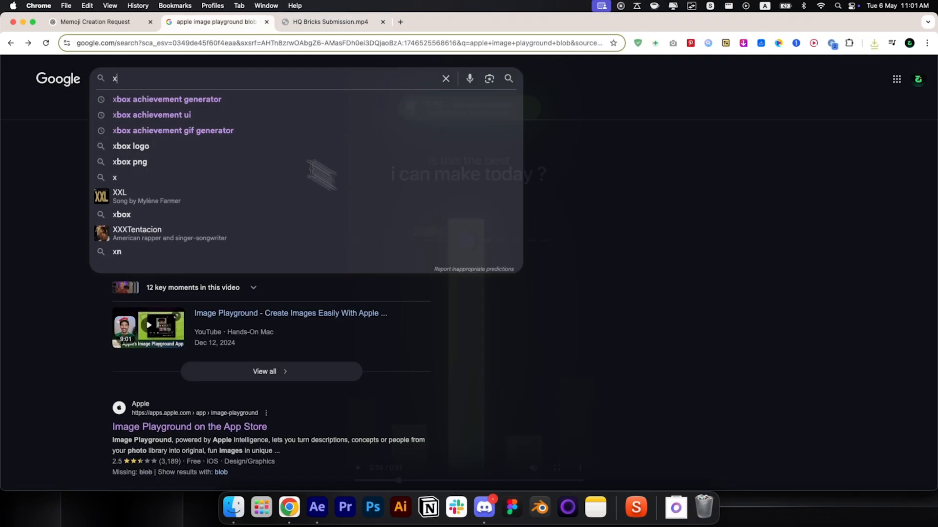
# Step: Search Google for an Xbox achievement generator and open the TrueAchievements meme maker
pyautogui.write('box c')
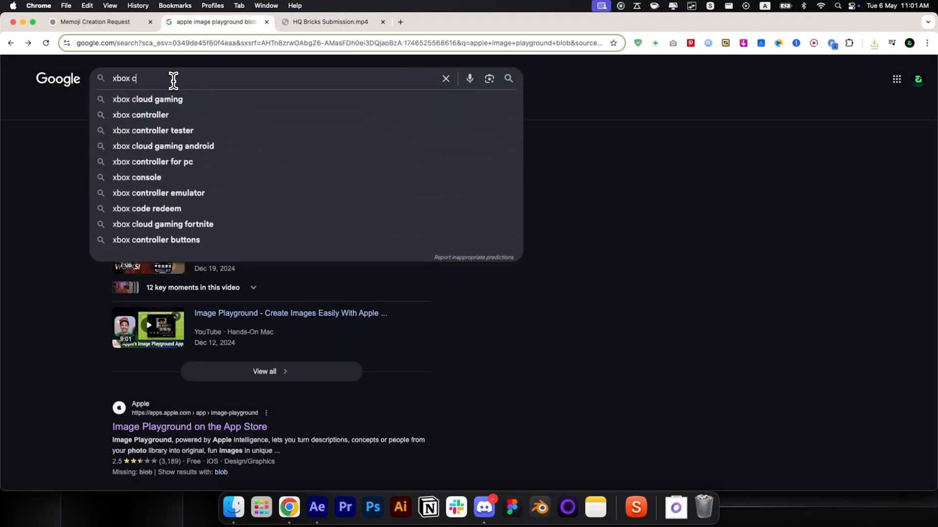
pyautogui.press('BackSpace')
pyautogui.write('acc')
pyautogui.press('Down')
pyautogui.press('Return')
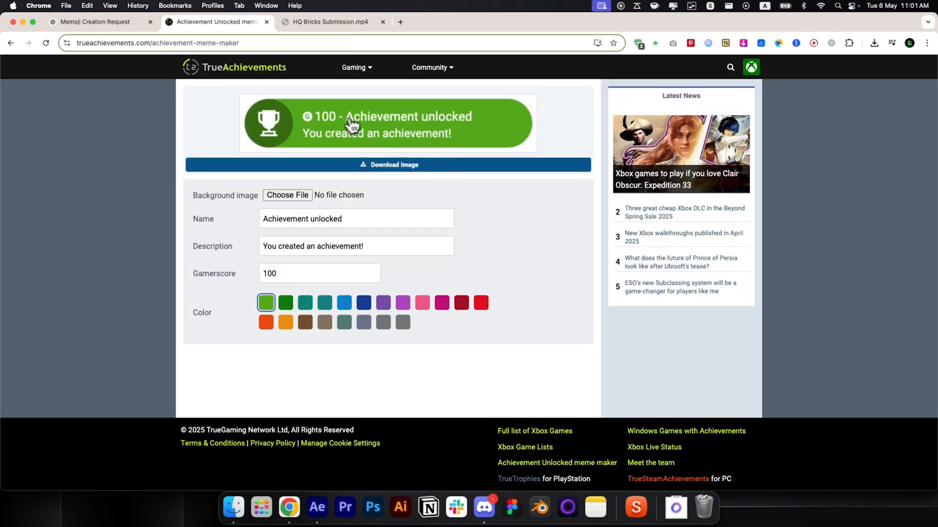
# Step: Clear the achievement's description in the meme maker and download the banner image
pyautogui.press('BackSpace')
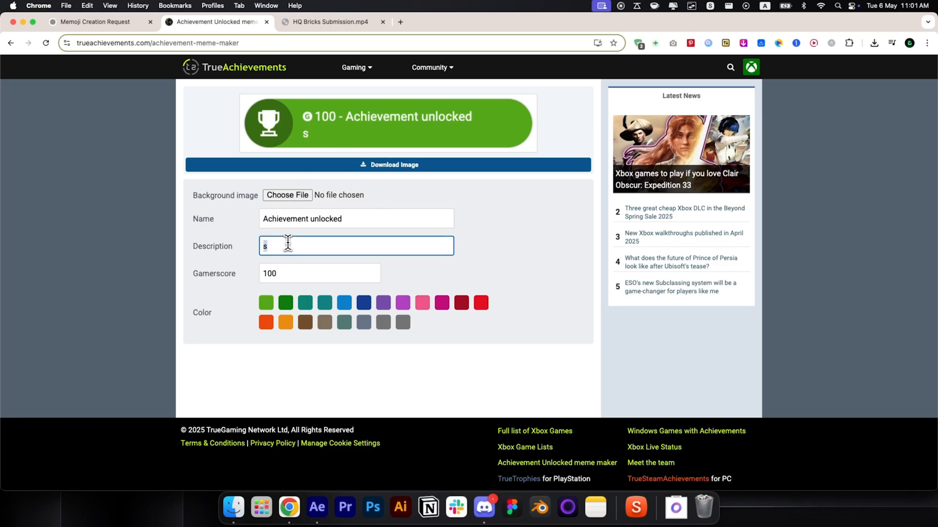
pyautogui.click(377, 166)
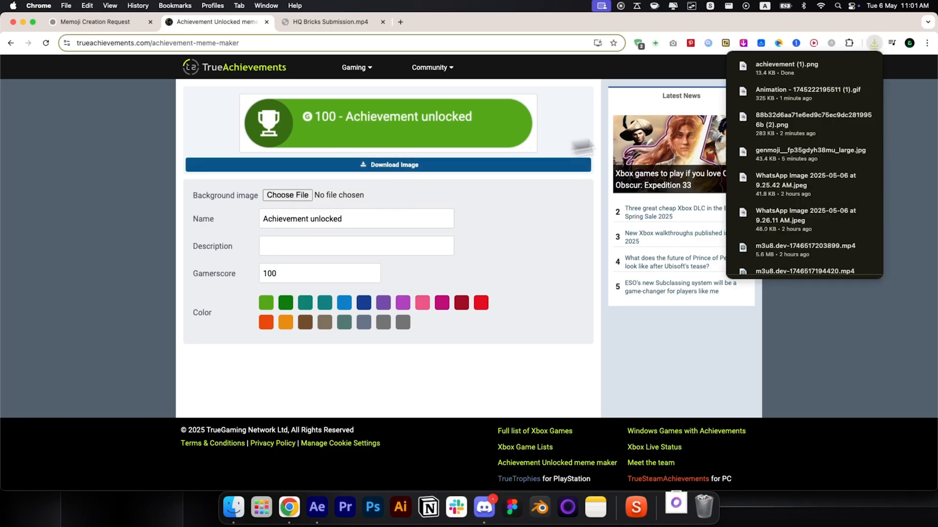
pyautogui.moveTo(275, 33); pyautogui.dragTo(273, 22)
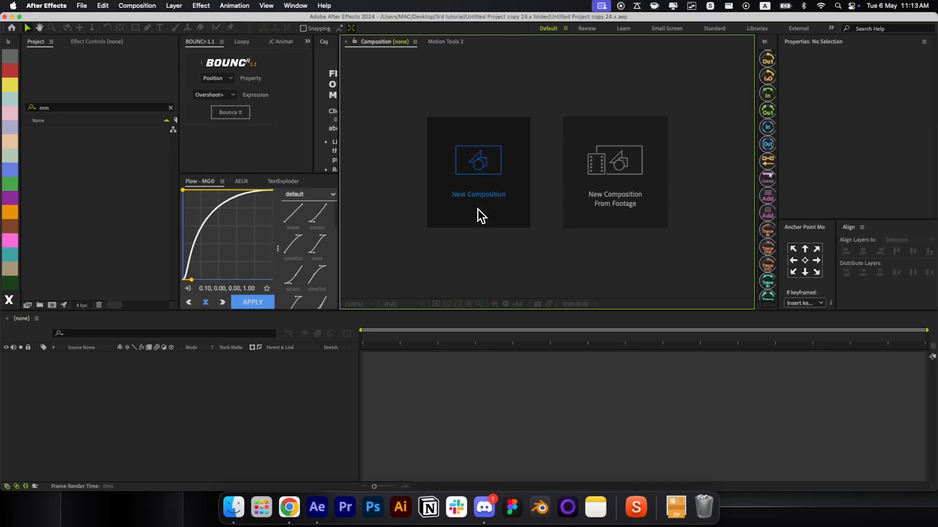
# Step: Switch to After Effects and create a 1080 x 1920 px composition at 25 fps lasting 30 seconds
pyautogui.click(478, 209)
pyautogui.press('Tab')
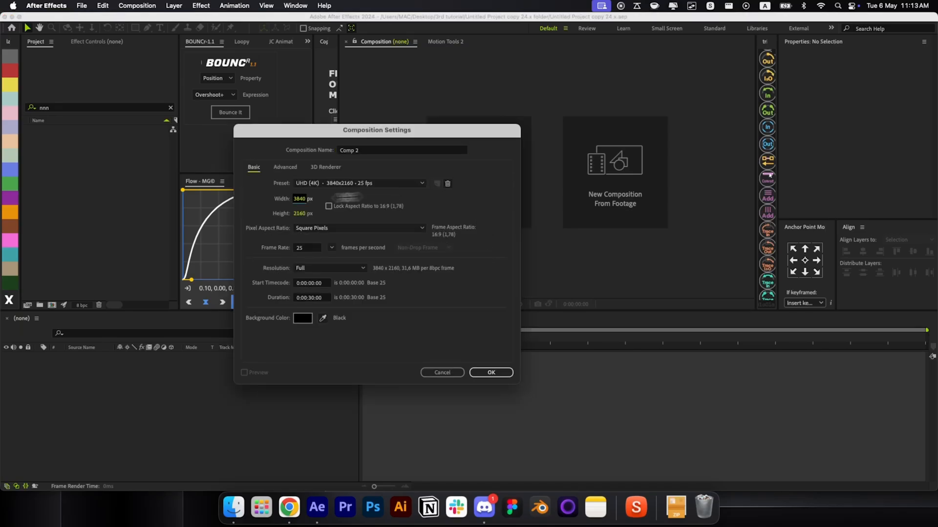
pyautogui.write('1080')
pyautogui.press('Tab')
pyautogui.write('1920')
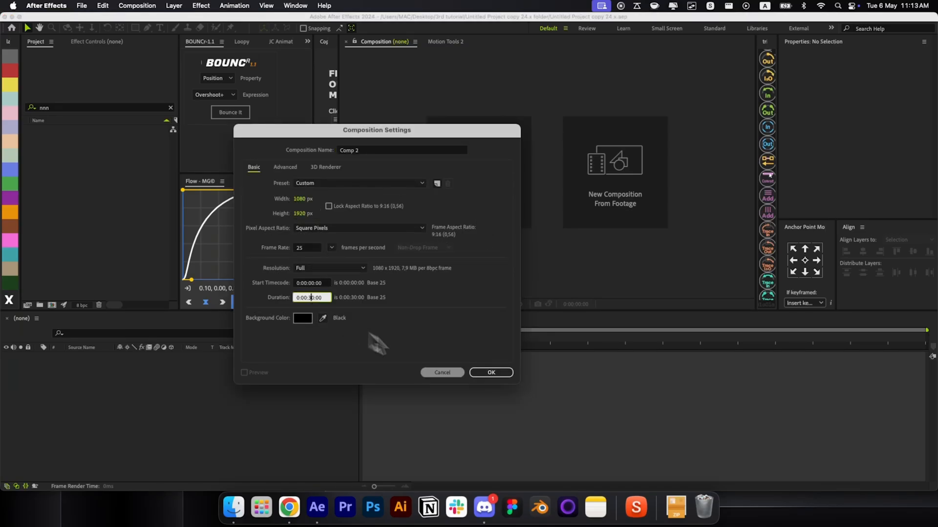
pyautogui.click(488, 372)
pyautogui.moveTo(369, 312); pyautogui.dragTo(370, 330)
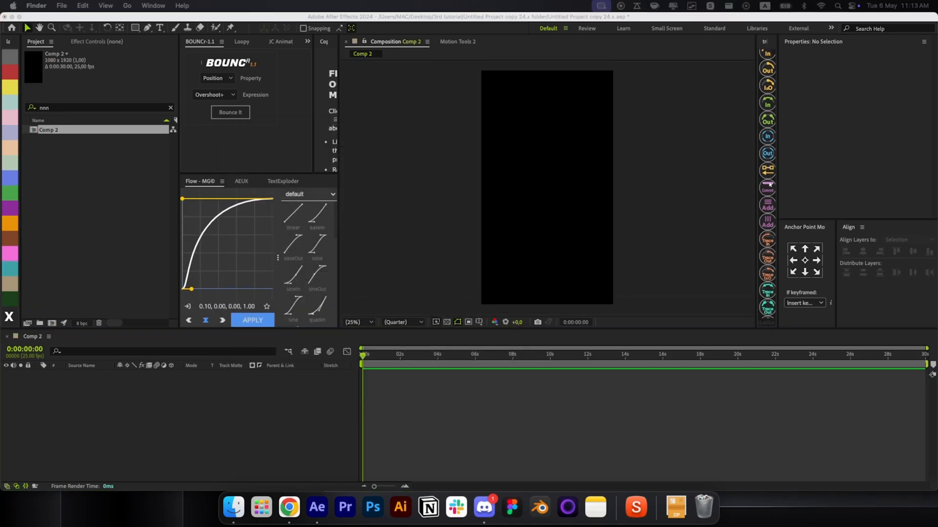
# Step: Add Editing Clip 1.mp4 to Comp 2, display its audio waveform, and trim the start of the clip
pyautogui.moveTo(224, 205); pyautogui.dragTo(436, 412)
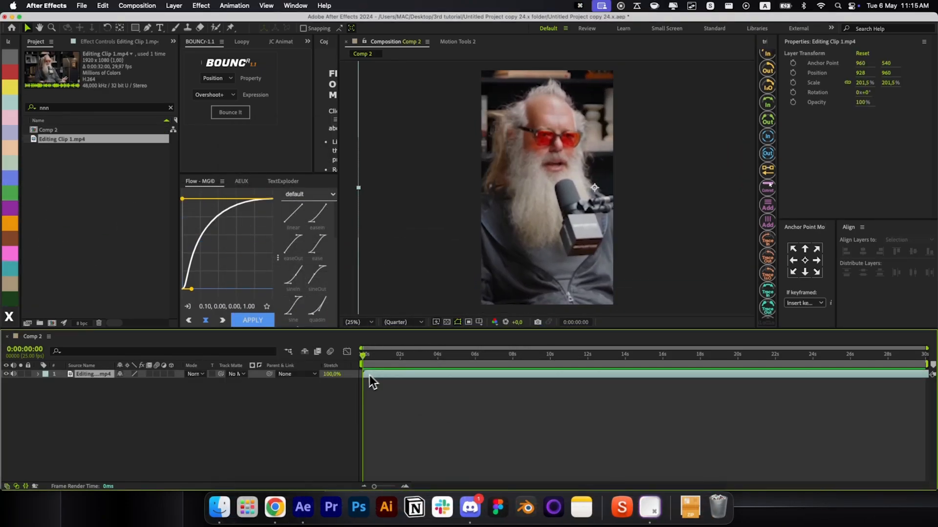
pyautogui.press('l')
pyautogui.press('l')
pyautogui.moveTo(365, 360); pyautogui.dragTo(379, 374)
pyautogui.hotkey('alt', '[')
# Step: Play the clip to the speech pause, split it at 0:00:03:07, and leave a gap before the second part
pyautogui.moveTo(369, 359); pyautogui.dragTo(357, 362)
pyautogui.press('space')
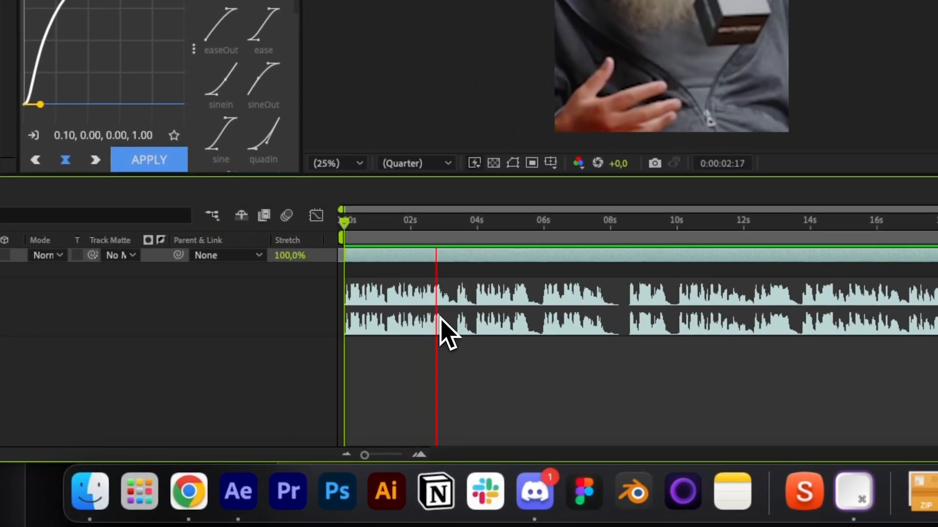
pyautogui.press('space')
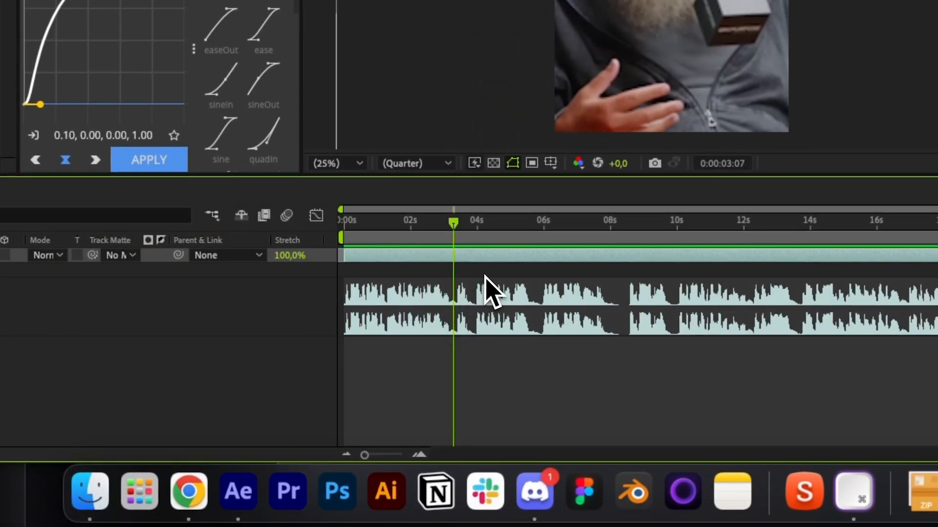
pyautogui.press('super+shift+d')
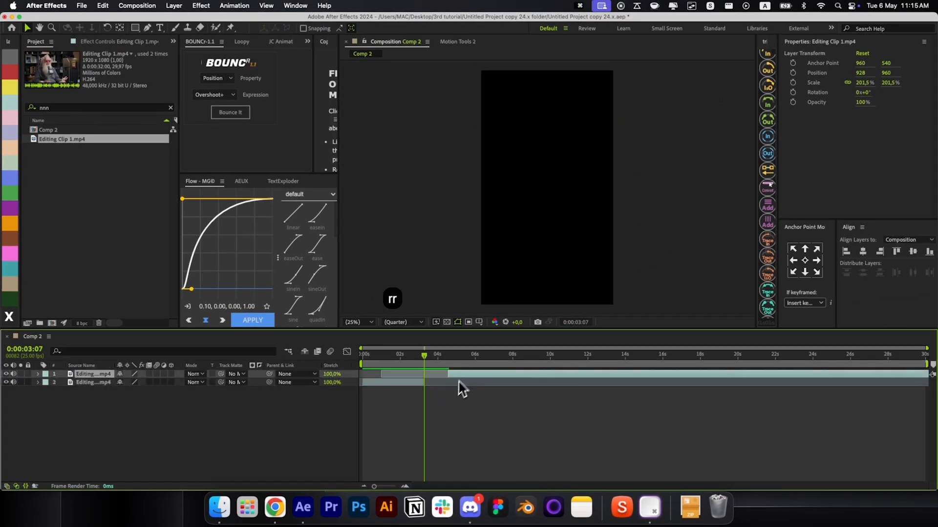
pyautogui.moveTo(334, 371); pyautogui.dragTo(333, 370)
pyautogui.press('space')
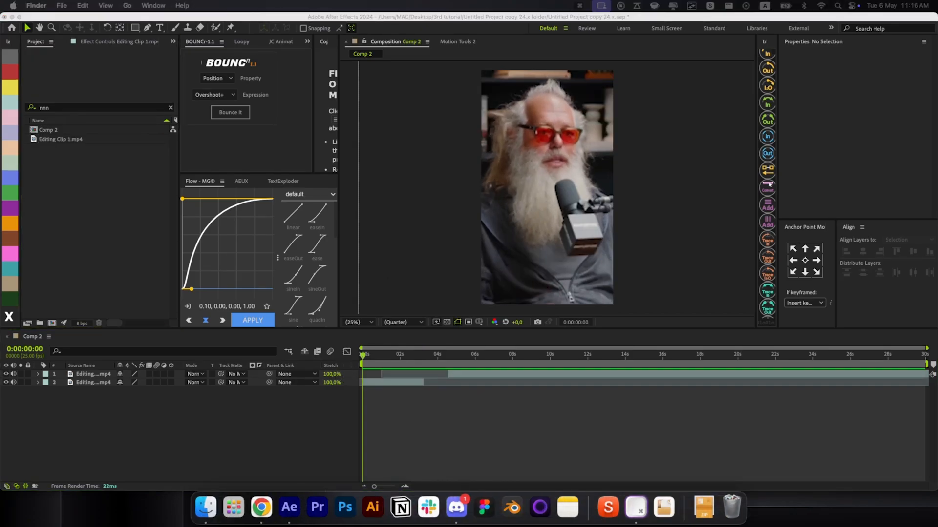
# Step: Import 240423 - iOS Keyboard.aep, and remove the Twitter UI layer from its iOS Keyboard Twitter composition
pyautogui.moveTo(1, 132); pyautogui.dragTo(110, 205)
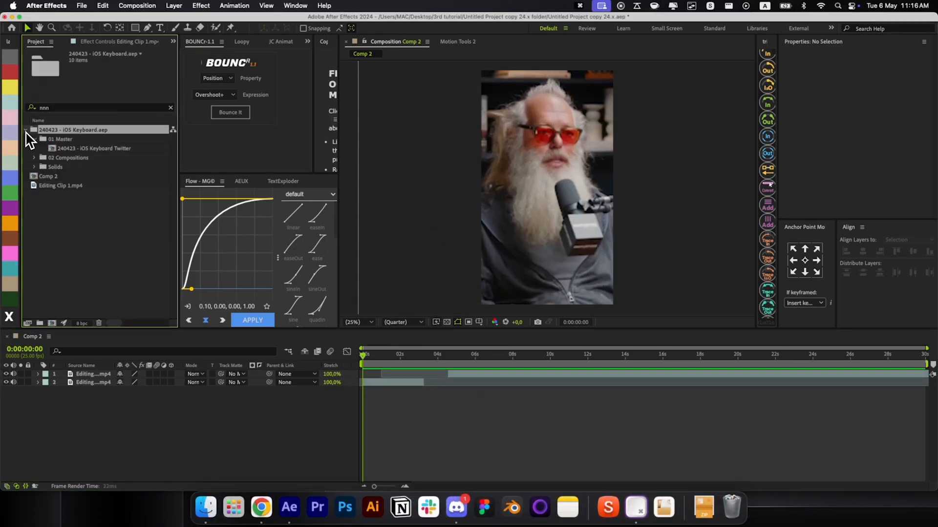
pyautogui.click(81, 149)
pyautogui.doubleClick(81, 150)
pyautogui.click(442, 363)
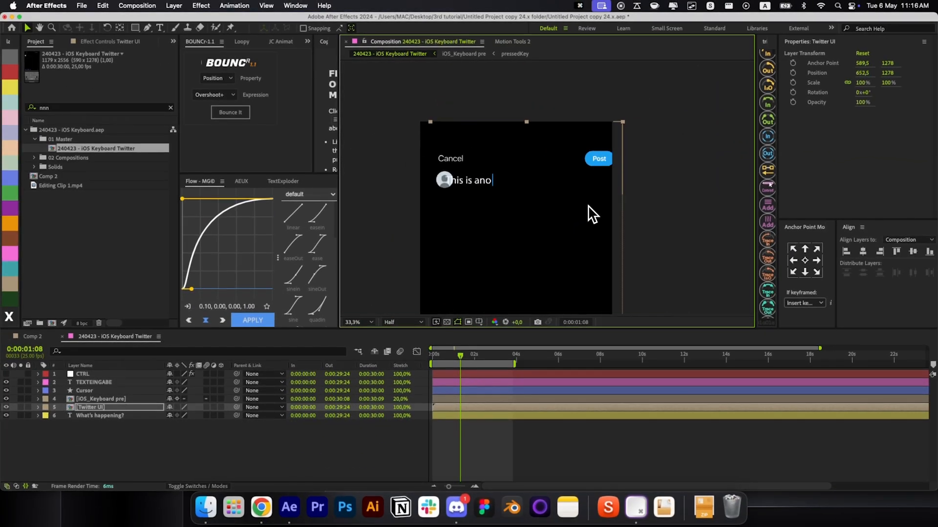
pyautogui.press('super+z')
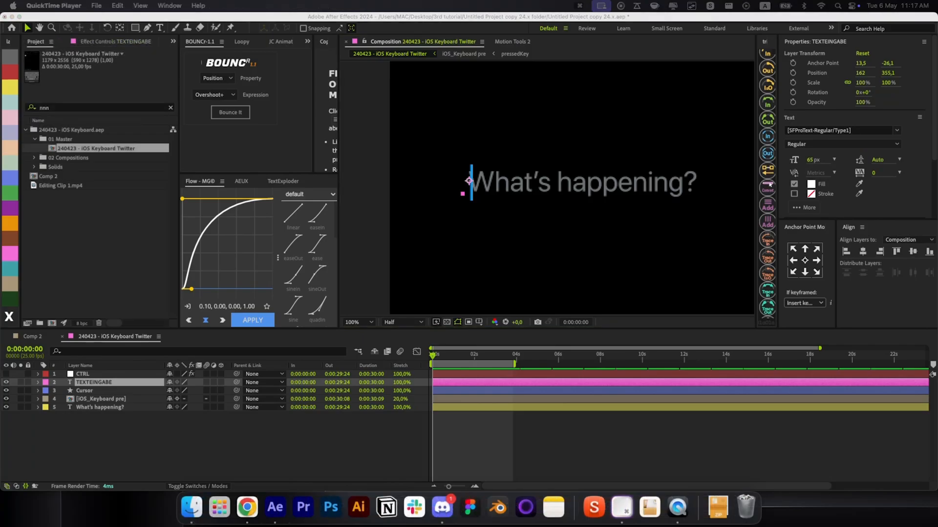
# Step: Place the HQ Bricks Submission.mp4 reference video beside the viewer and open the iOS_Keyboard pre composition fitted to view
pyautogui.moveTo(56, 81); pyautogui.dragTo(233, 53)
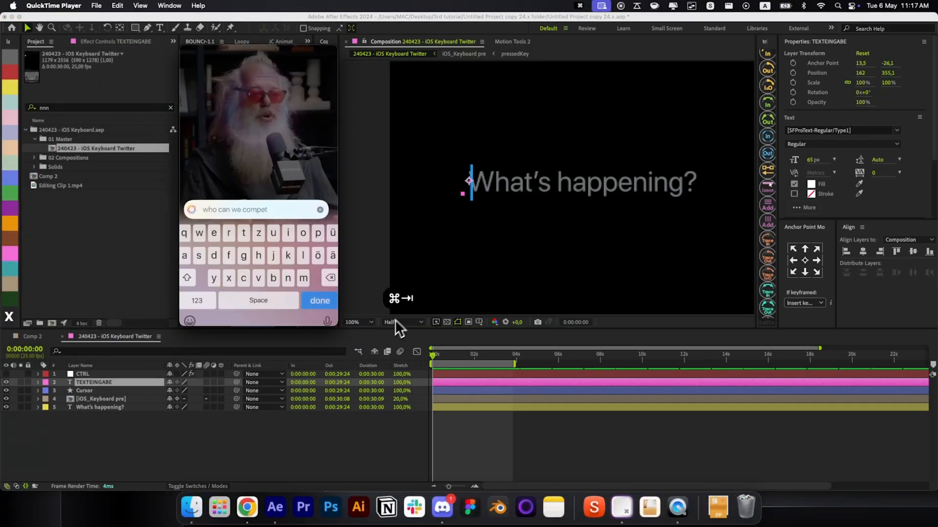
pyautogui.click(454, 400)
pyautogui.doubleClick(453, 399)
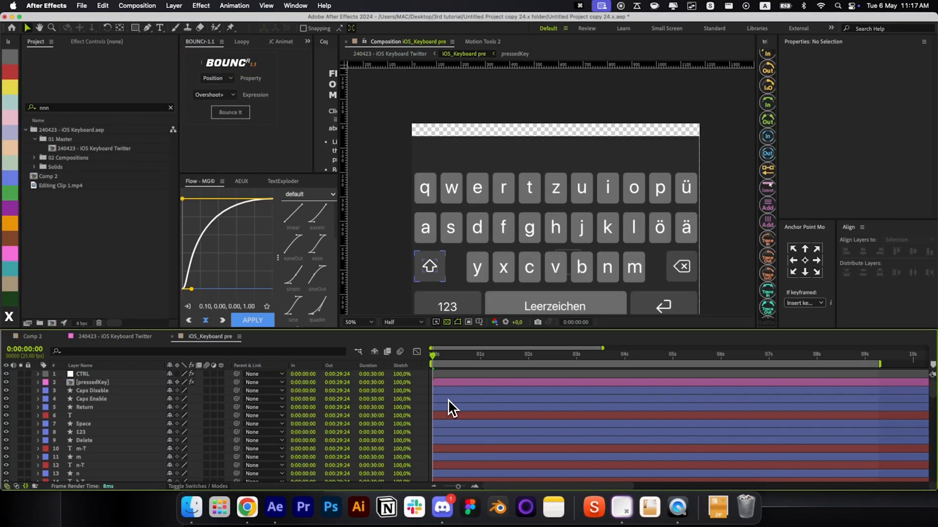
pyautogui.hotkey('alt', '/')
# Step: Check the keyboard background in the reference video and apply a 4-Color Gradient effect to the BG layer
pyautogui.click(450, 274)
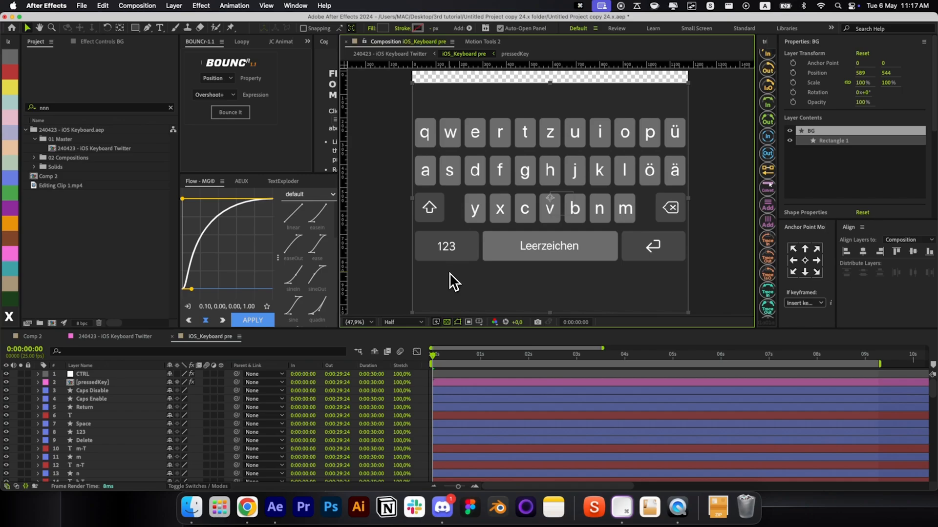
pyautogui.press('super+Tab')
pyautogui.press('super+Tab')
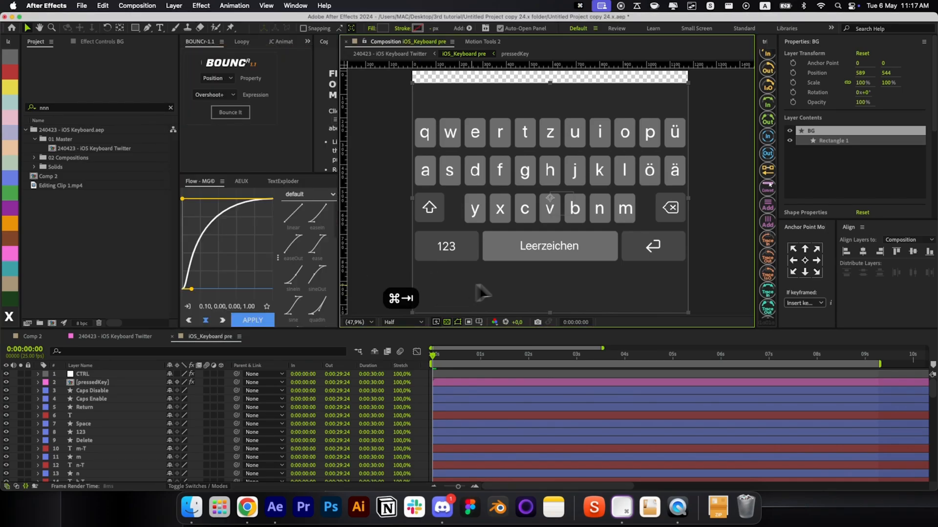
pyautogui.hotkey('ctrl', 'space')
pyautogui.write('gr')
pyautogui.press('Down')
pyautogui.press('Down')
pyautogui.press('Down')
pyautogui.press('Down')
pyautogui.press('Return')
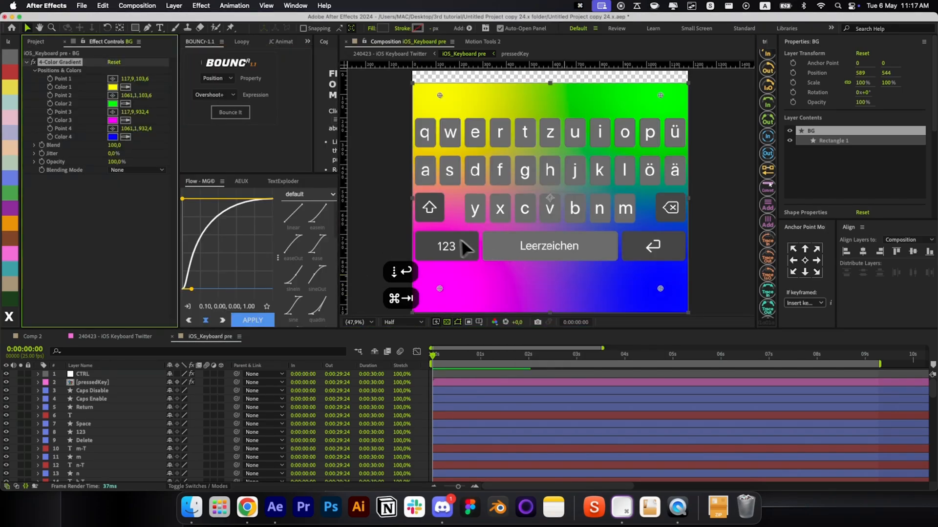
# Step: Recolor the gradient peach, pink, lilac and light grey after the reference, moving Point 1 to 310.1, 325.0 and Point 4 to 1224.0, 1101.6
pyautogui.press('super+Tab')
pyautogui.press('super+Tab')
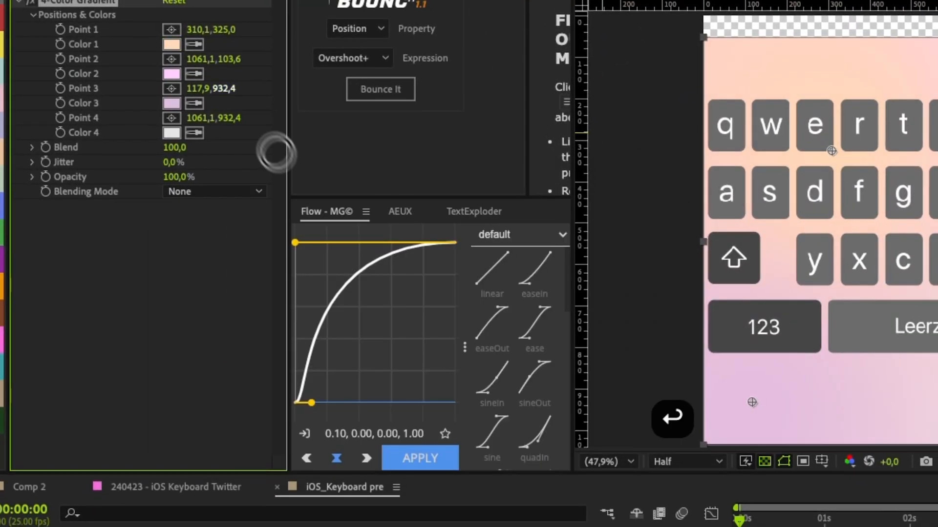
# Step: Try 66% opacity on the BG layer and bring it back to 100%
pyautogui.press('t')
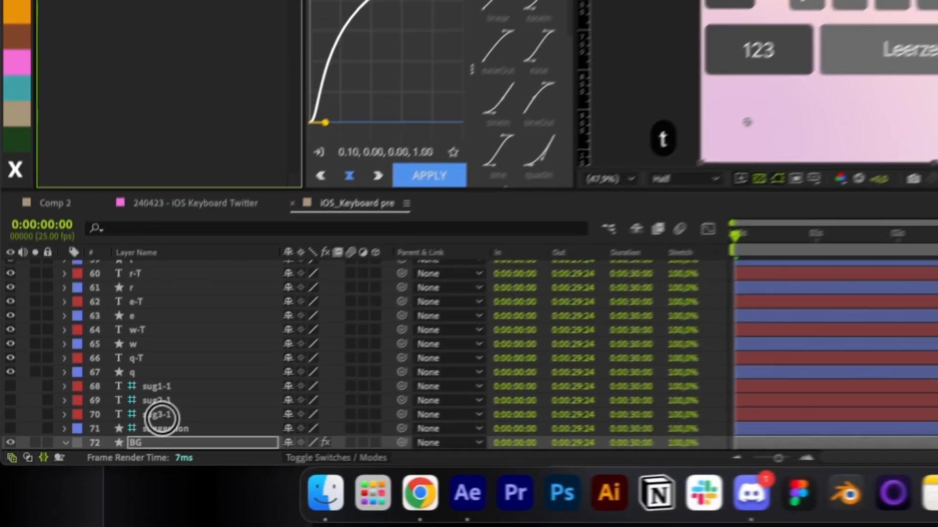
pyautogui.click(172, 477)
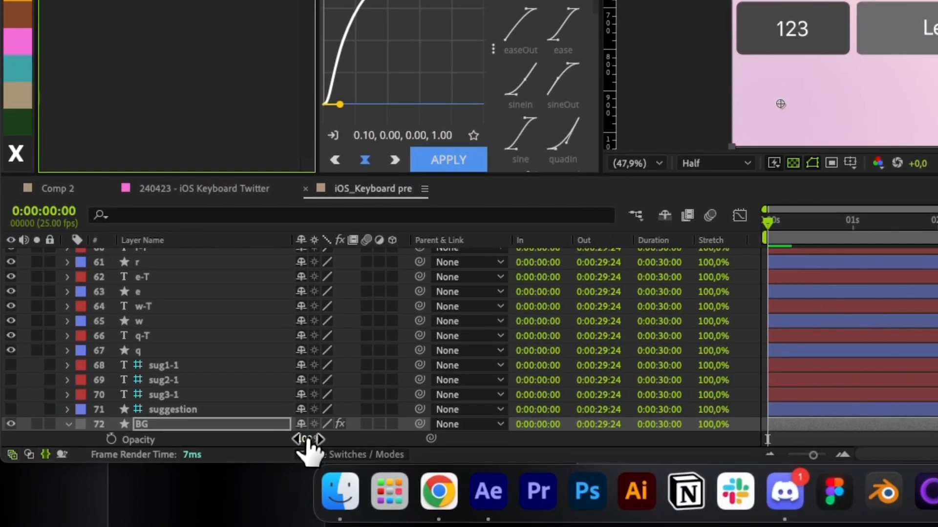
pyautogui.write('66')
pyautogui.press('Return')
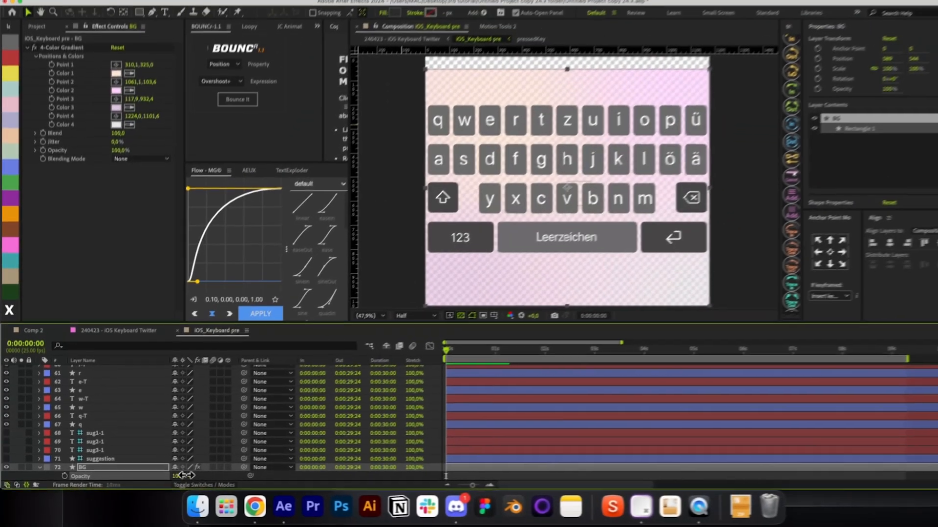
pyautogui.moveTo(310, 439); pyautogui.dragTo(328, 437)
pyautogui.moveTo(182, 477); pyautogui.dragTo(193, 476)
pyautogui.press('t')
pyautogui.press('t')
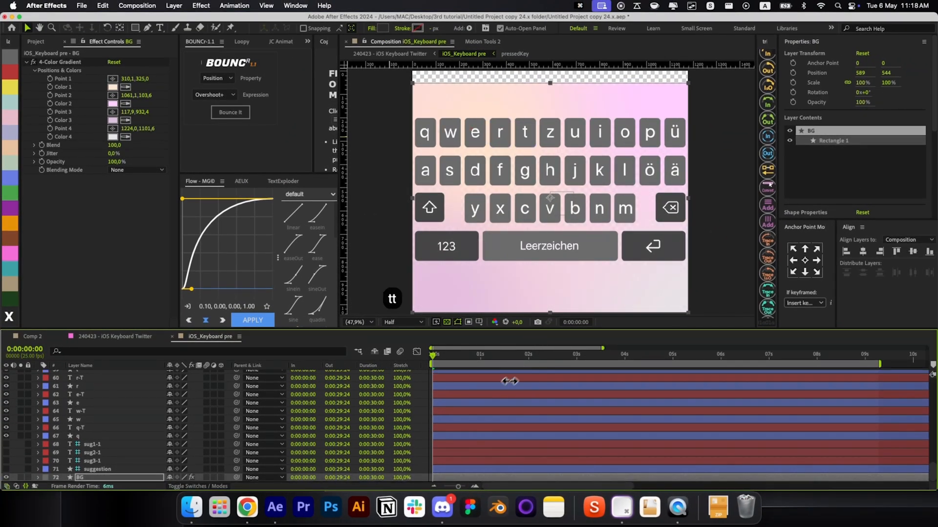
# Step: Compare the key labels with the reference video and set the fill of all red-labelled text layers to black
pyautogui.press('super+Tab')
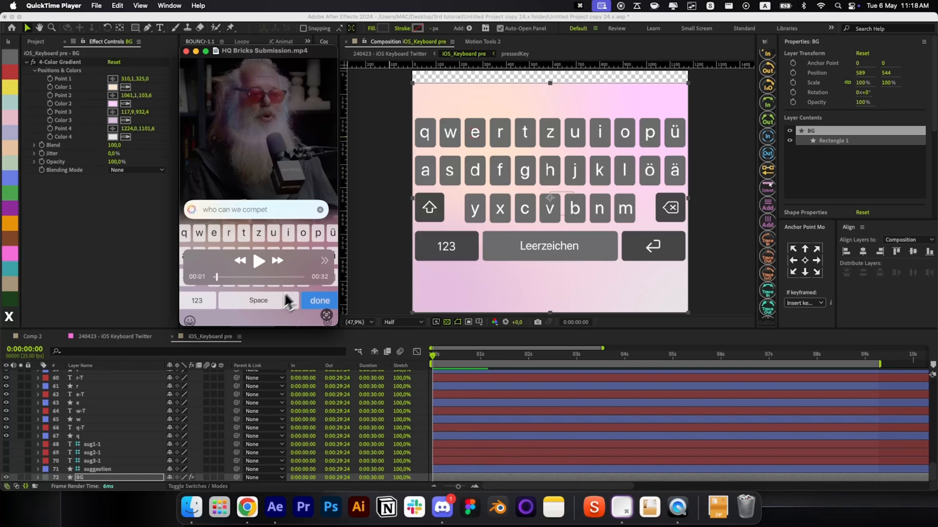
pyautogui.press('super+Tab')
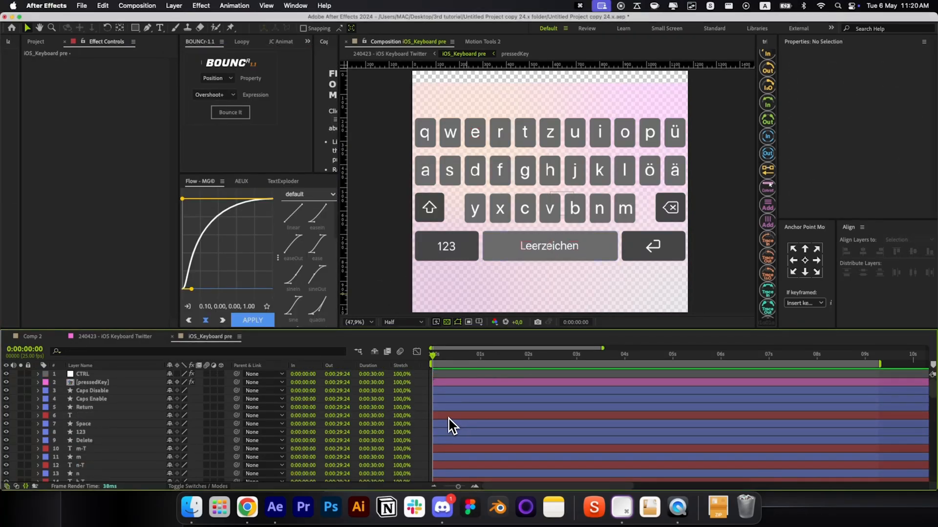
pyautogui.click(447, 416)
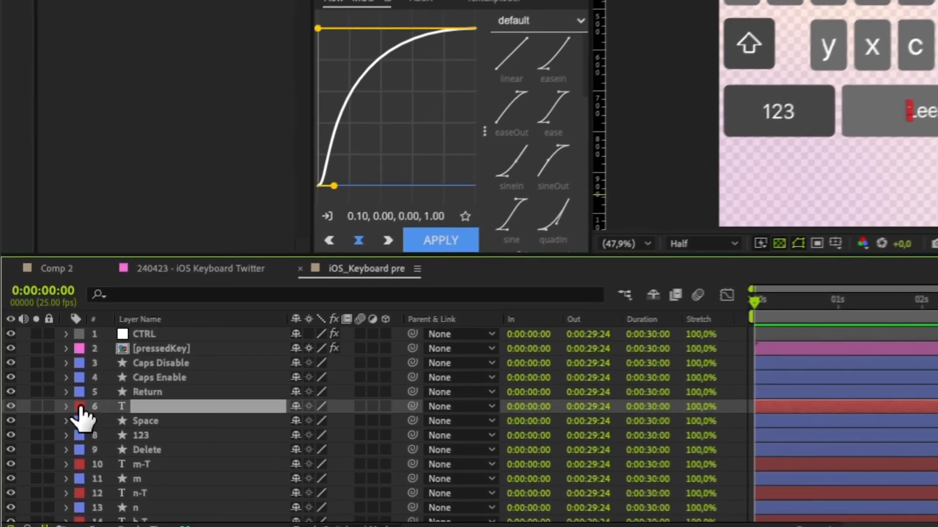
pyautogui.click(46, 416)
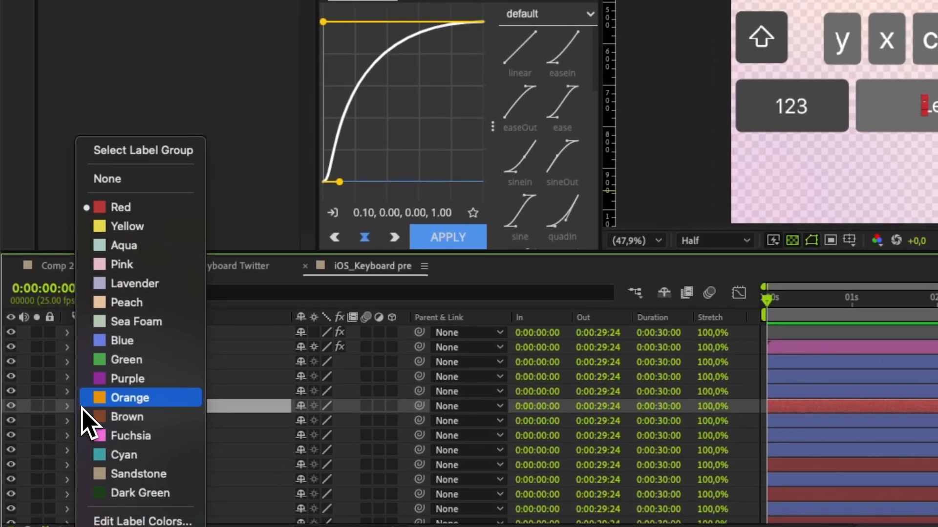
pyautogui.click(142, 150)
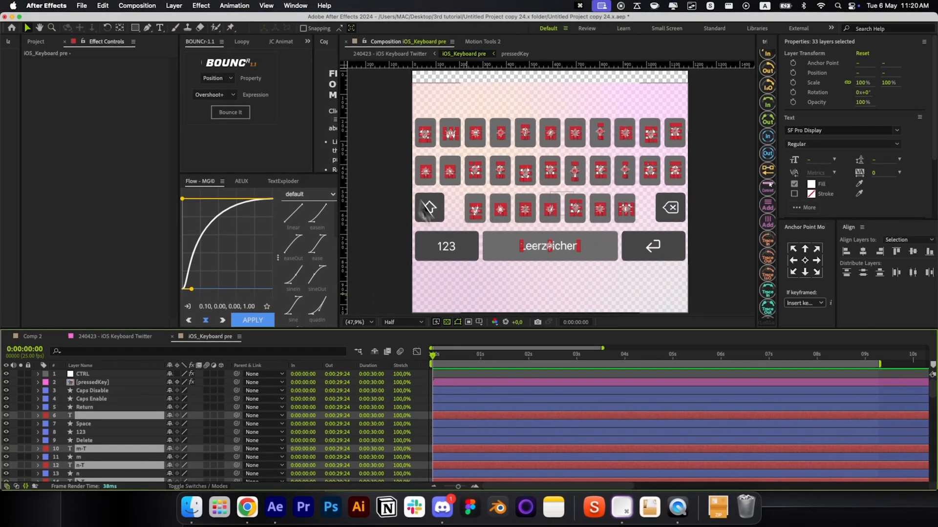
pyautogui.click(810, 184)
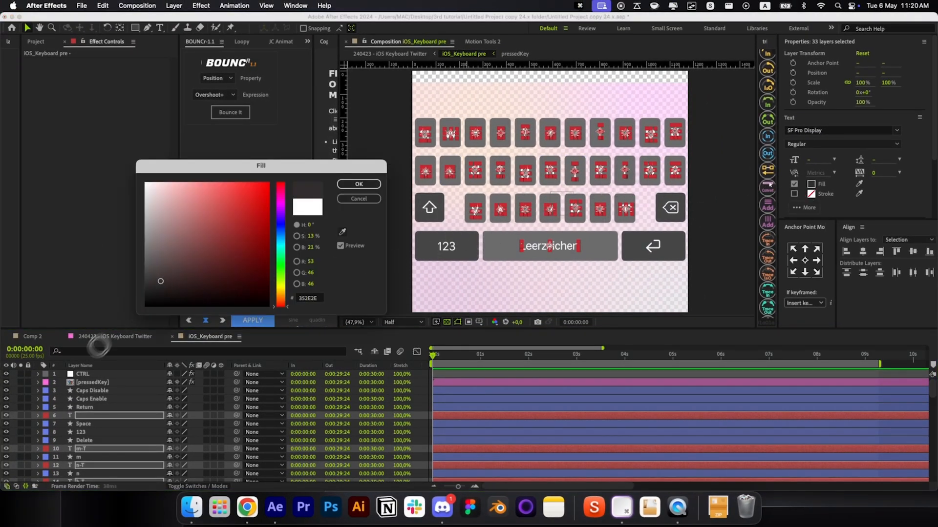
pyautogui.press('Return')
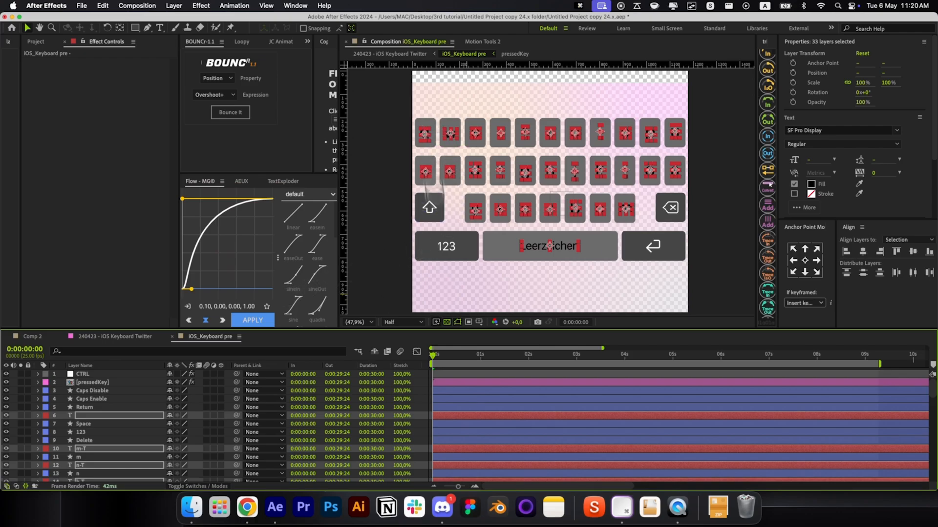
# Step: Check the key colors in the reference video, then fill all blue-labelled key shapes except the Return key with off-white F4F4F4
pyautogui.click(449, 424)
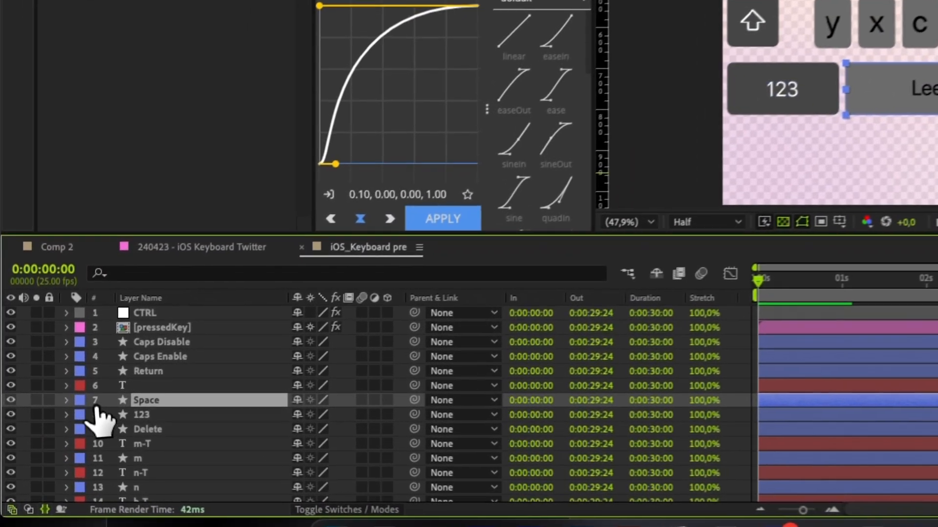
pyautogui.click(80, 400)
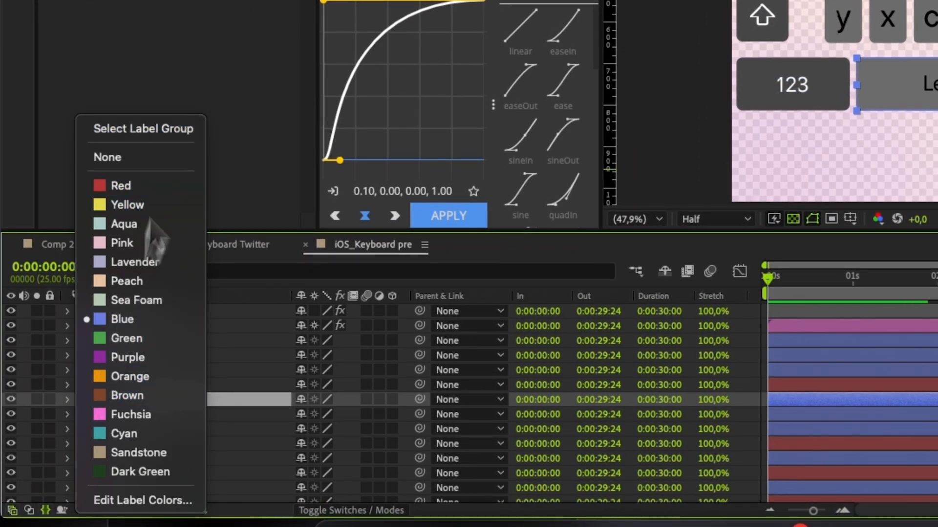
pyautogui.click(145, 134)
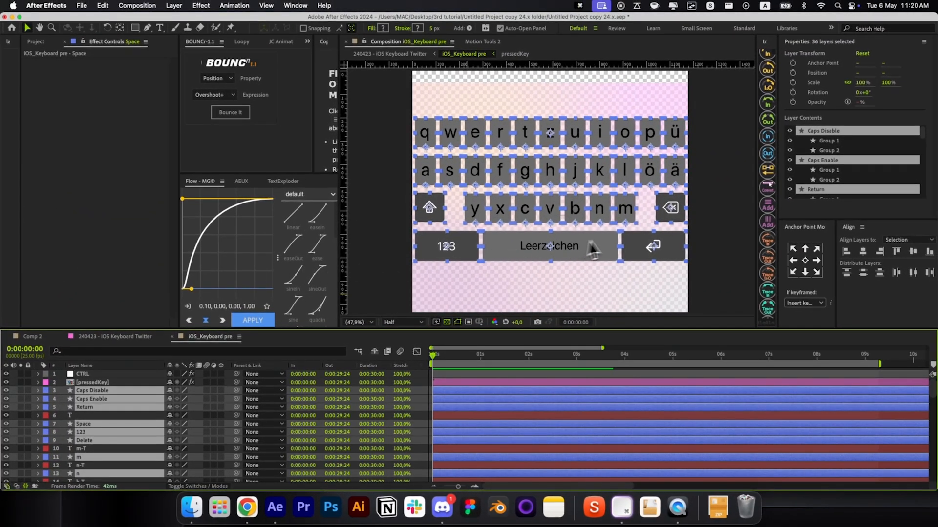
pyautogui.press('super+Tab')
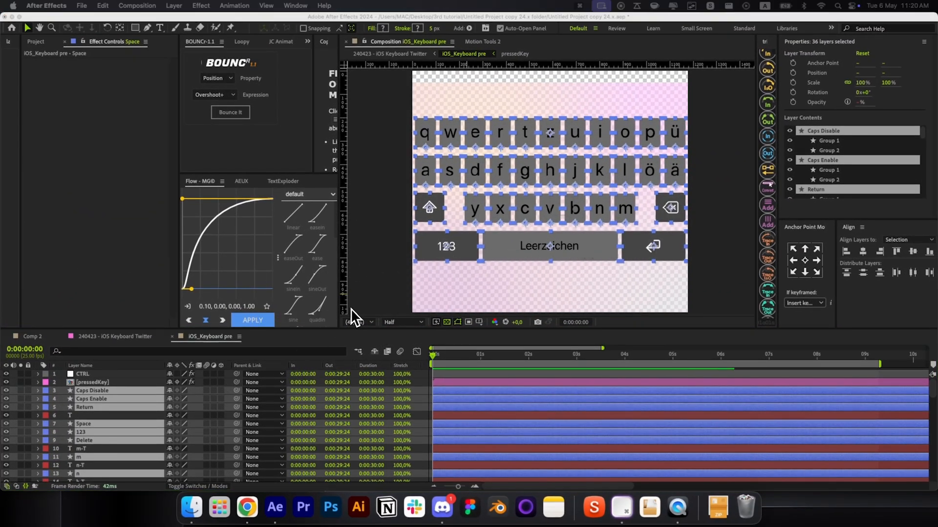
pyautogui.press('super+Tab')
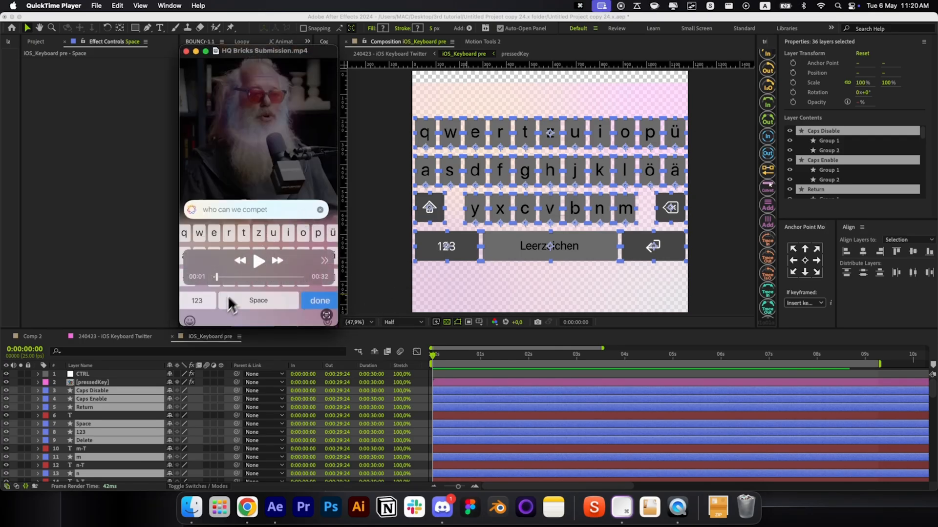
pyautogui.keyDown('shift'); pyautogui.click(676, 254); pyautogui.keyUp('shift')
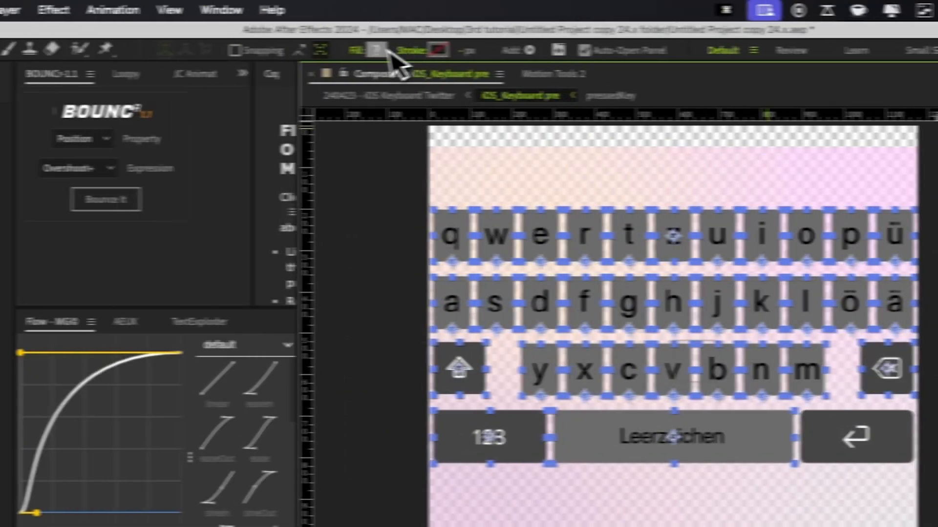
pyautogui.click(383, 28)
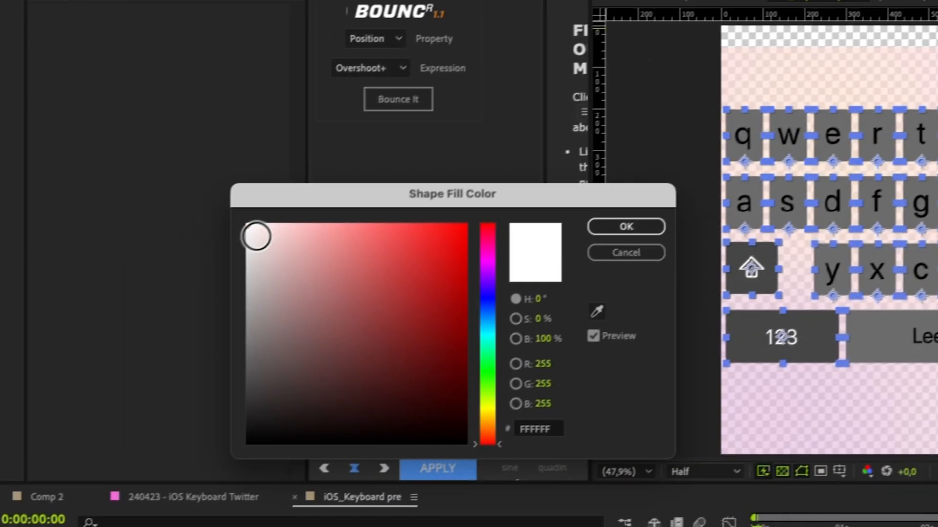
pyautogui.moveTo(257, 236); pyautogui.dragTo(214, 248)
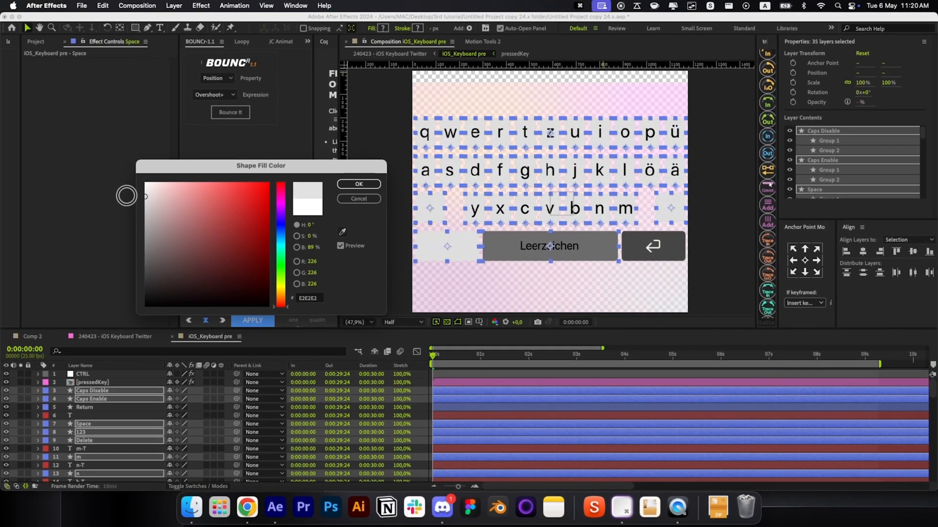
pyautogui.press('Return')
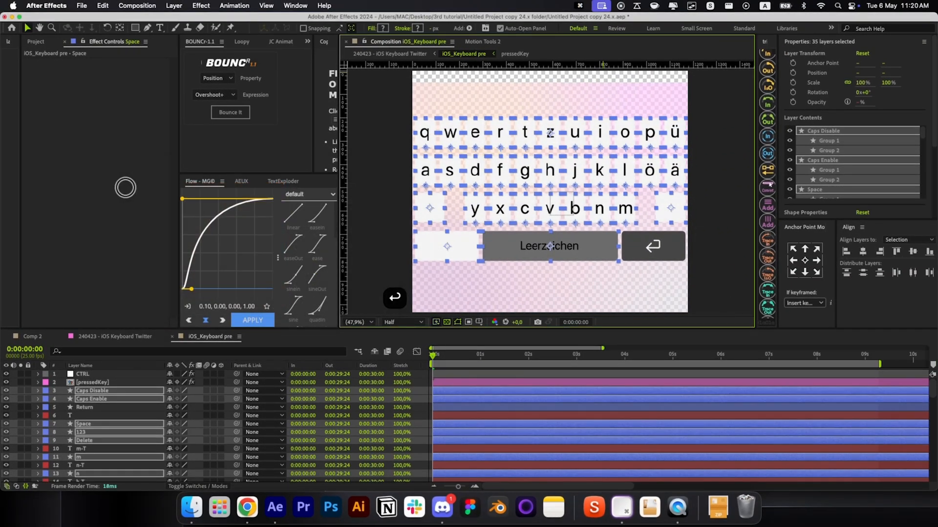
# Step: Set the Return key's shape fill to a bright, saturated blue
pyautogui.click(712, 272)
pyautogui.click(675, 256)
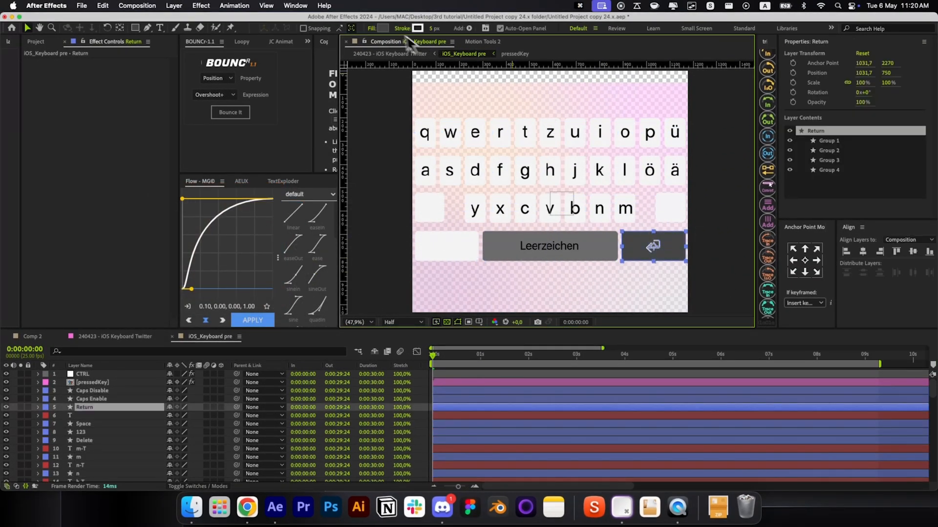
pyautogui.click(383, 28)
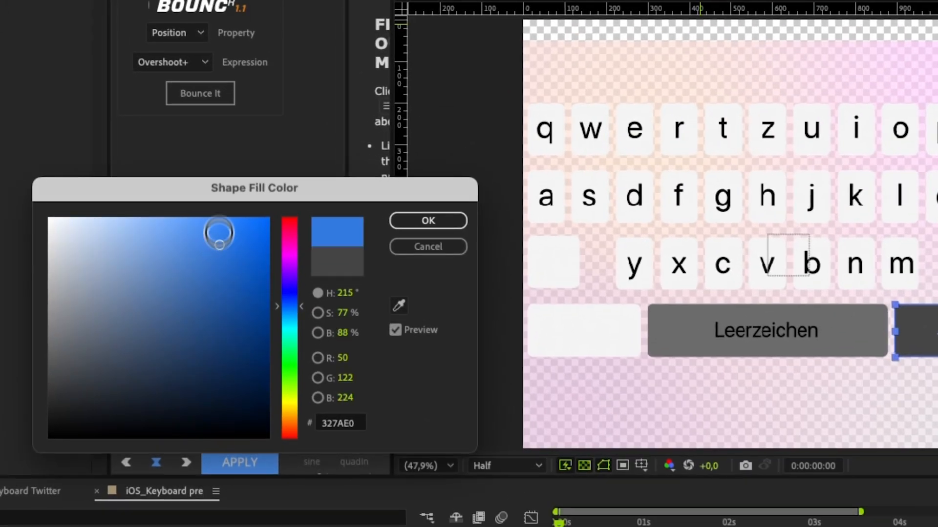
pyautogui.moveTo(219, 233); pyautogui.dragTo(221, 215)
pyautogui.moveTo(287, 307); pyautogui.dragTo(288, 310)
pyautogui.moveTo(231, 218); pyautogui.dragTo(271, 204)
pyautogui.press('Return')
pyautogui.click(770, 293)
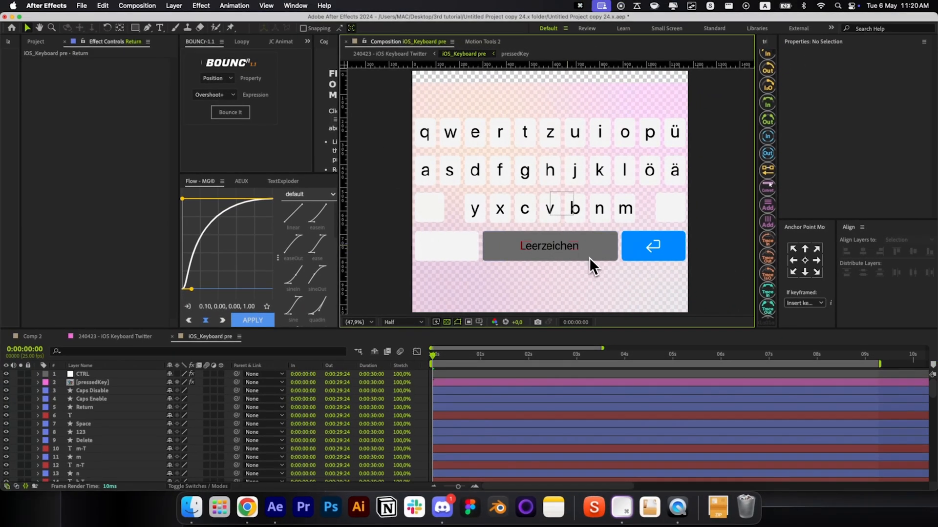
# Step: Try to recolor the Space key's shape fill to off-white F3F3F3
pyautogui.click(586, 255)
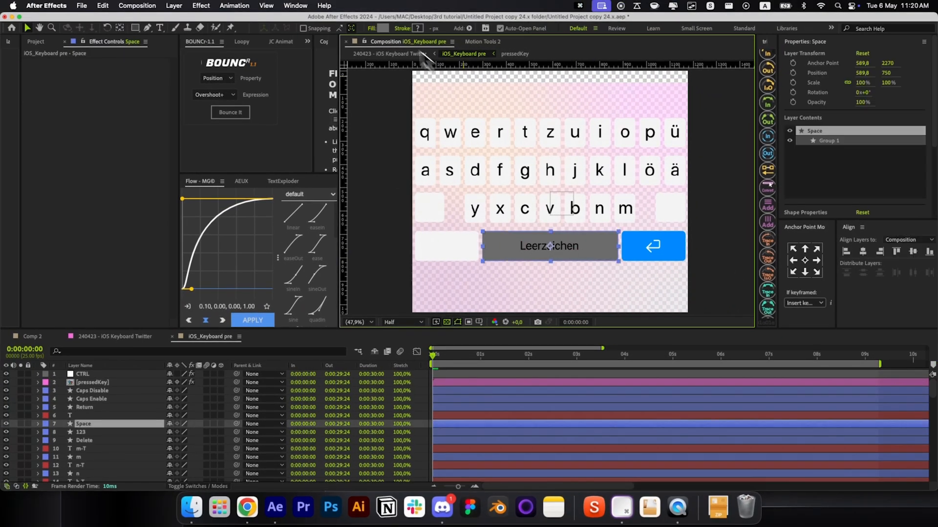
pyautogui.click(384, 28)
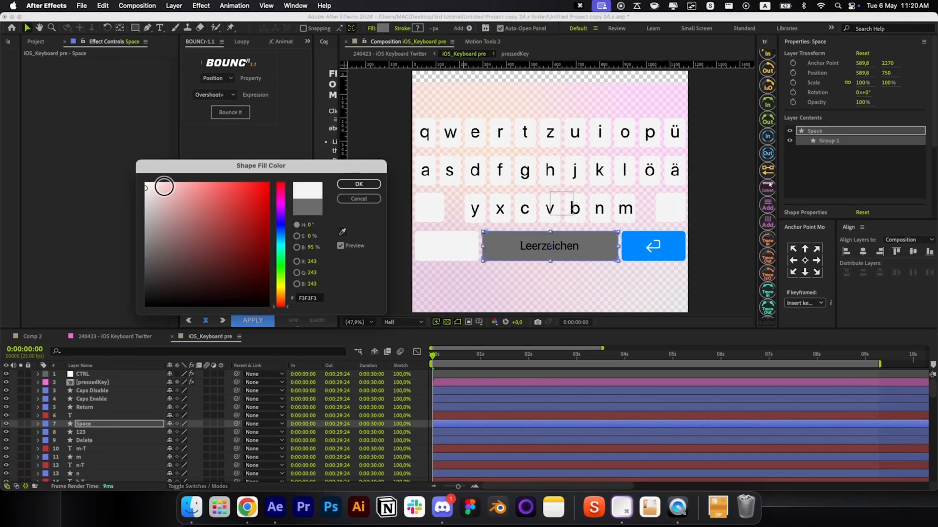
pyautogui.press('Return')
# Step: Set the Space key's Group 1 Fill 1 color to F6F6F6 and toggle the expression on that Color property
pyautogui.click(38, 424)
pyautogui.click(49, 432)
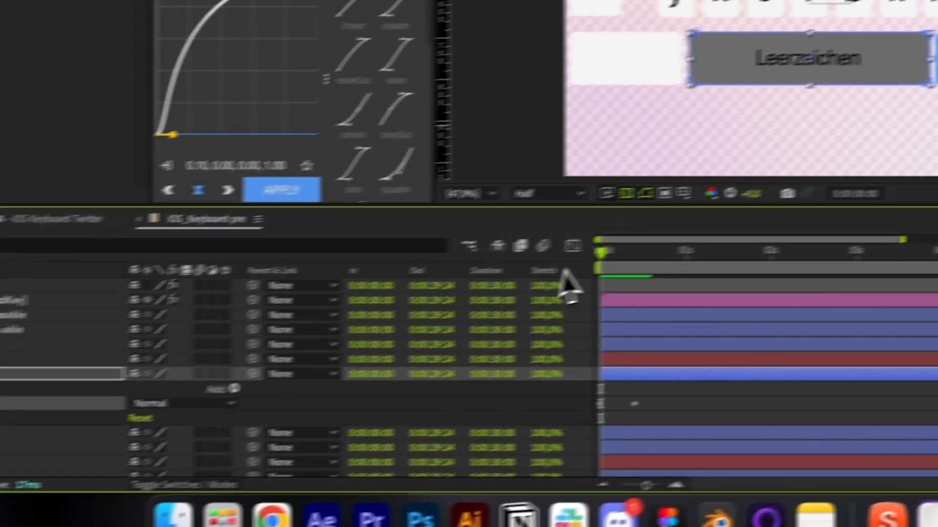
pyautogui.click(641, 256)
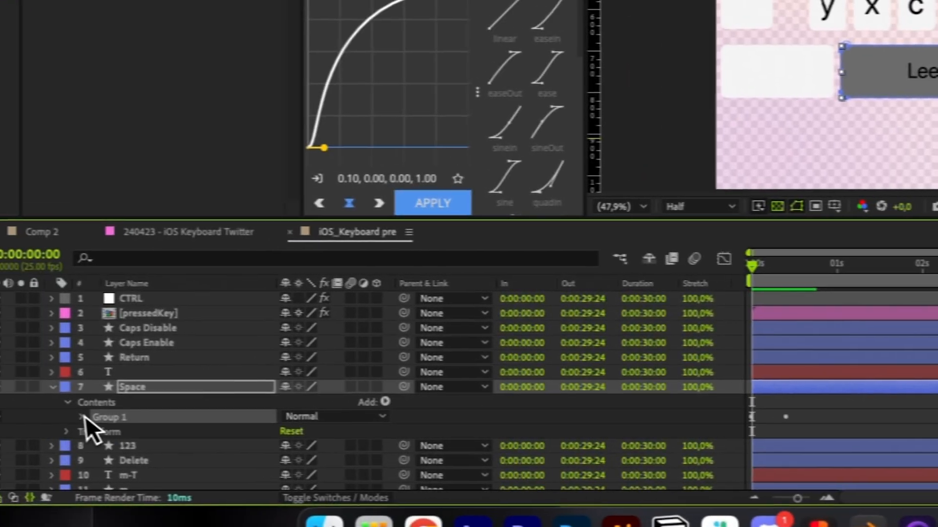
pyautogui.click(85, 416)
pyautogui.click(112, 432)
pyautogui.click(113, 475)
pyautogui.scroll(-4, 112, 411)
pyautogui.click(112, 366)
pyautogui.click(112, 366)
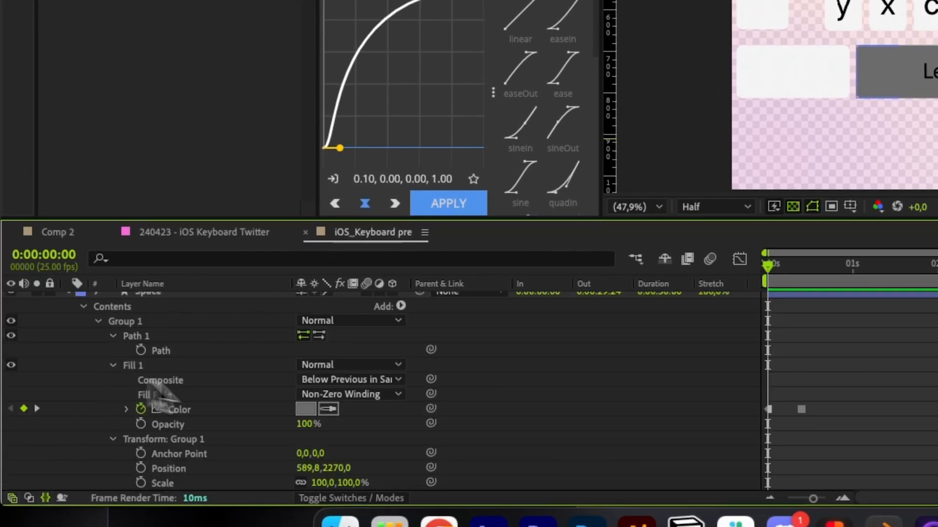
pyautogui.click(310, 411)
pyautogui.moveTo(342, 139)
pyautogui.mouseDown()
pyautogui.moveTo(343, 122)
pyautogui.moveTo(230, 88)
pyautogui.mouseUp()
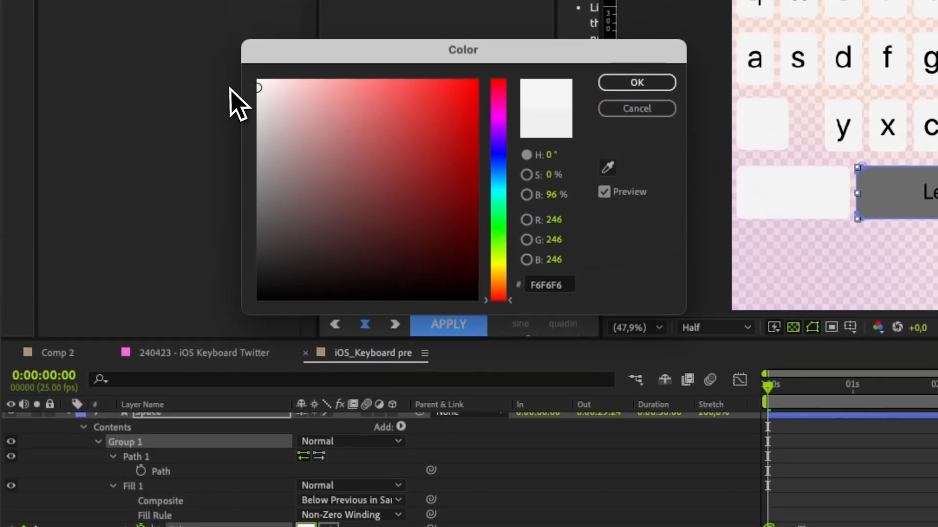
pyautogui.press('Return')
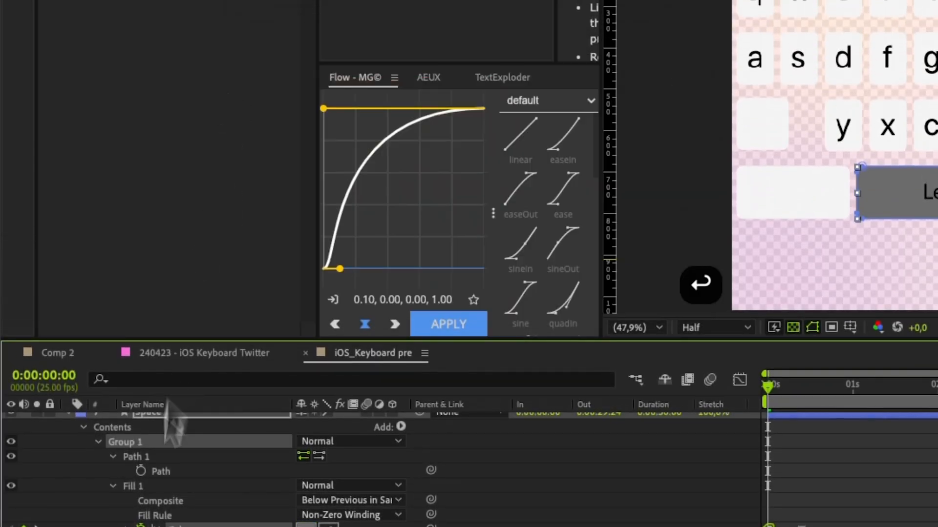
pyautogui.keyDown('alt'); pyautogui.click(145, 367); pyautogui.keyUp('alt')
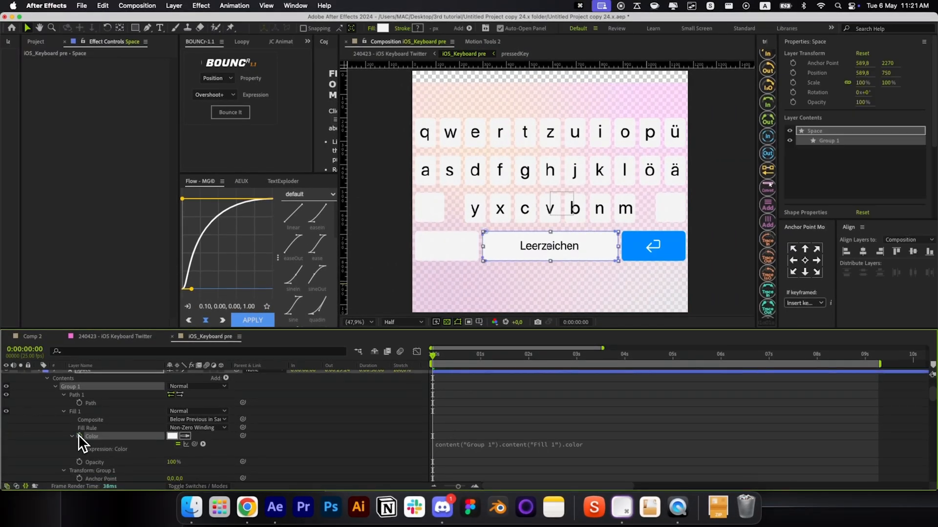
# Step: Change the Leerzeichen label to "Space", center its anchor point and move the text to the middle of the key
pyautogui.doubleClick(559, 245)
pyautogui.write('Space')
pyautogui.press('Escape')
pyautogui.click(805, 260)
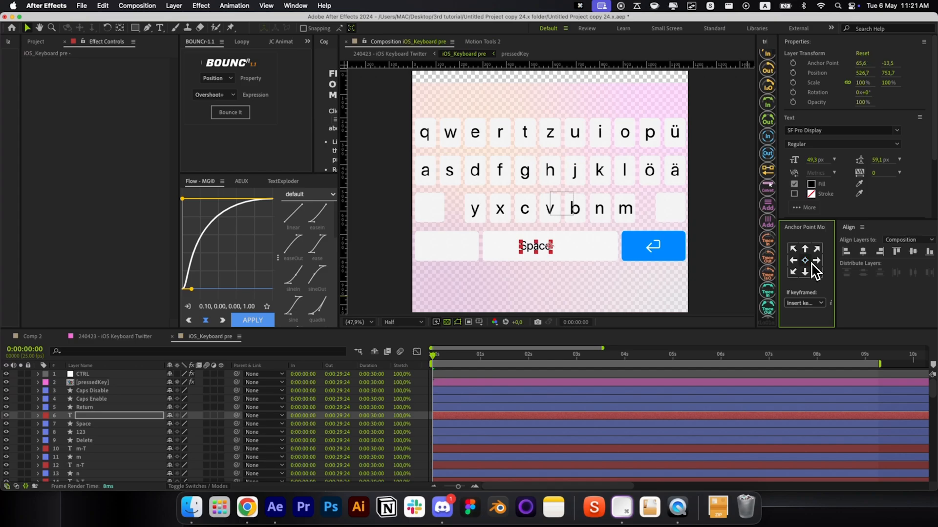
pyautogui.moveTo(543, 244); pyautogui.dragTo(558, 244)
# Step: Set the fill of the numerals in the 123 key's Group 1 to black (000000)
pyautogui.click(446, 250)
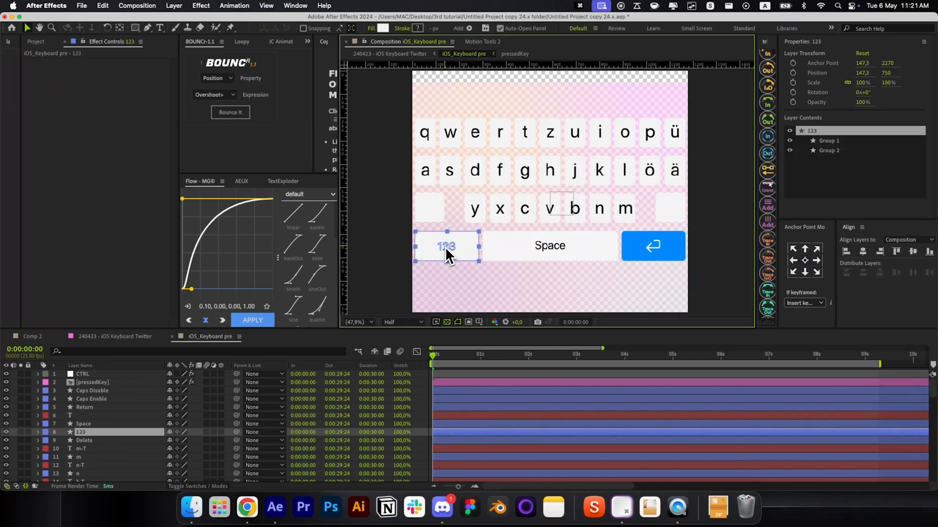
pyautogui.click(830, 152)
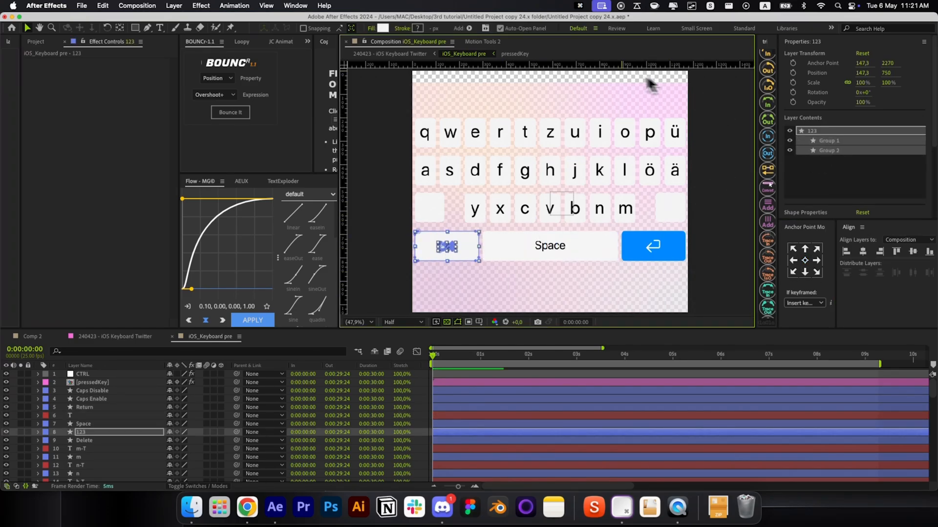
pyautogui.click(382, 28)
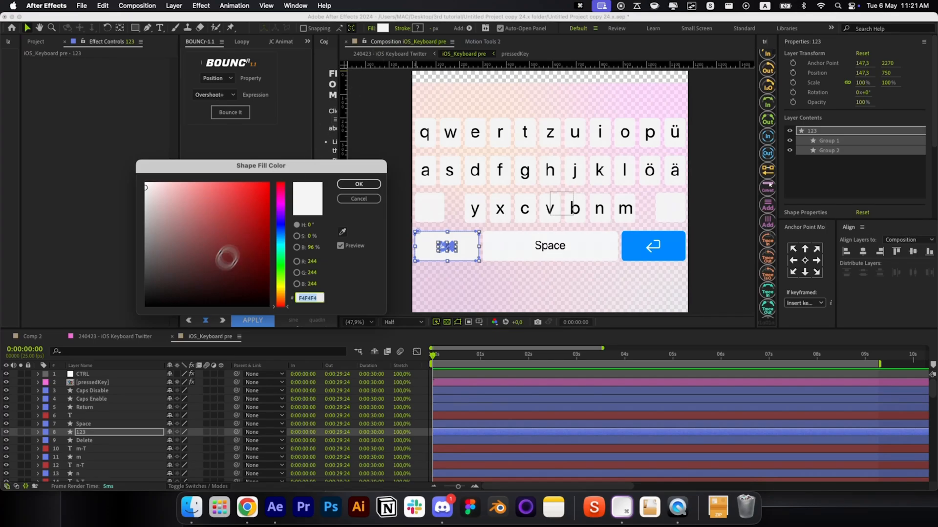
pyautogui.click(144, 312)
pyautogui.press('Return')
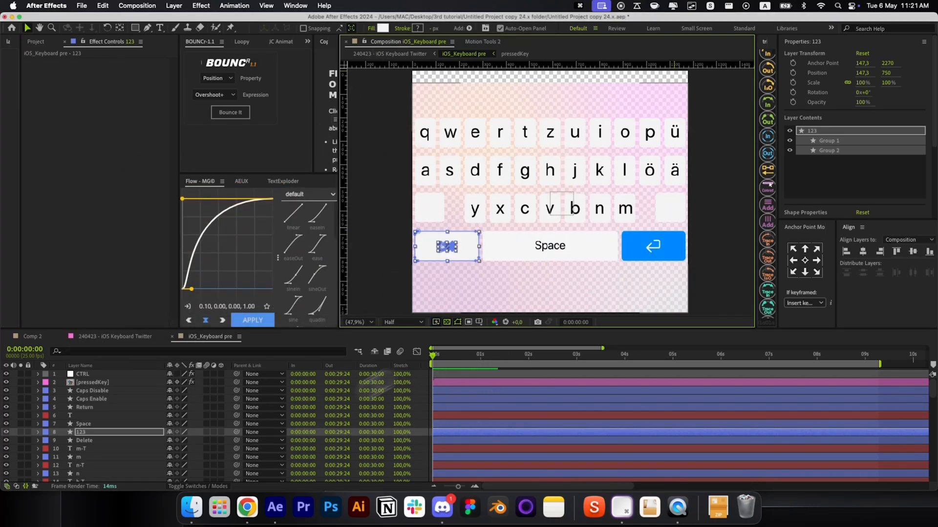
pyautogui.scroll(-5, 831, 150)
pyautogui.scroll(5, 850, 155)
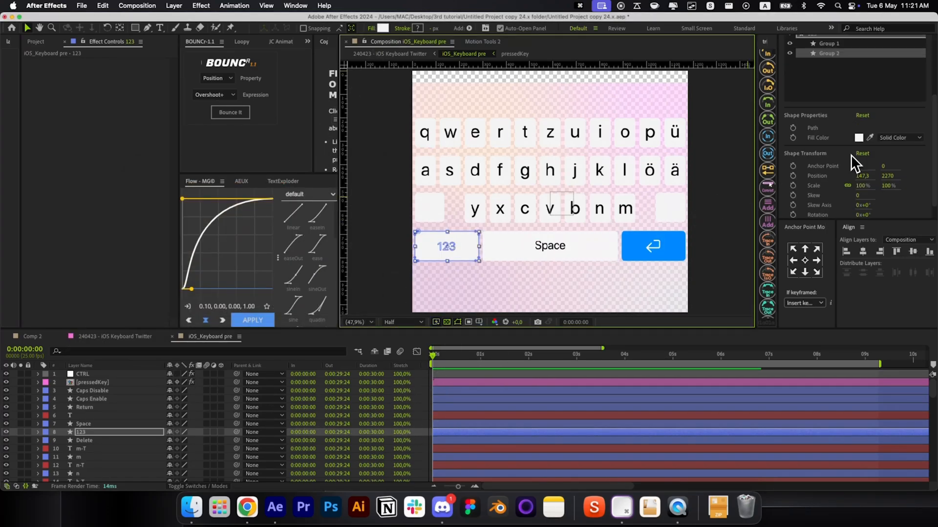
pyautogui.click(835, 140)
pyautogui.click(858, 166)
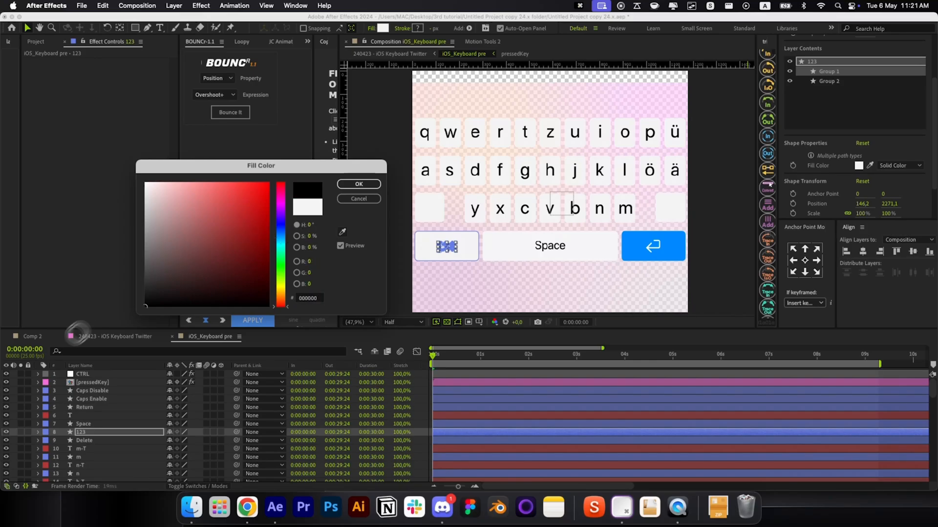
pyautogui.press('Return')
pyautogui.click(735, 276)
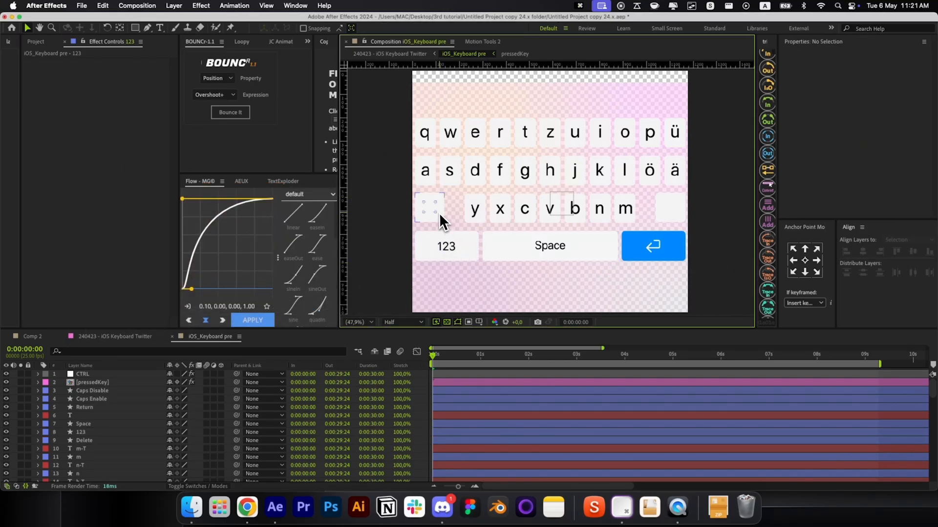
# Step: Set the arrow symbol on the shift key (Caps Disable layer) to a black fill
pyautogui.click(432, 207)
pyautogui.click(834, 141)
pyautogui.scroll(-5, 825, 175)
pyautogui.click(858, 118)
pyautogui.click(143, 306)
pyautogui.press('Return')
pyautogui.press('shift+super+h')
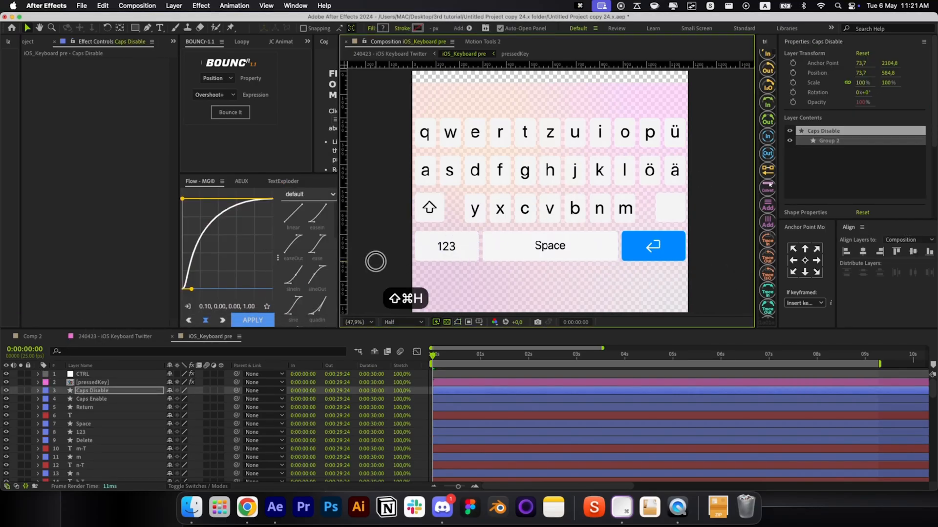
pyautogui.click(837, 150)
pyautogui.scroll(-5, 836, 161)
pyautogui.click(858, 119)
pyautogui.moveTo(166, 279); pyautogui.dragTo(66, 343)
pyautogui.press('Escape')
# Step: Set the symbol on the Delete key to a black fill
pyautogui.click(667, 212)
pyautogui.press('shift+super+h')
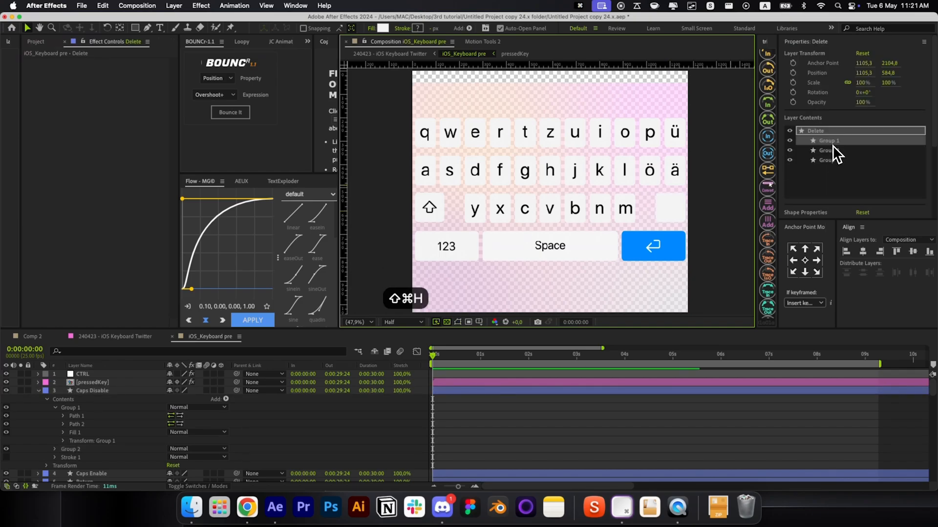
pyautogui.click(834, 143)
pyautogui.scroll(-5, 833, 156)
pyautogui.click(858, 135)
pyautogui.click(144, 306)
pyautogui.press('Return')
# Step: Delete the groups that form the arrow symbol from the Return layer, keeping the blue key shape
pyautogui.press('BackSpace')
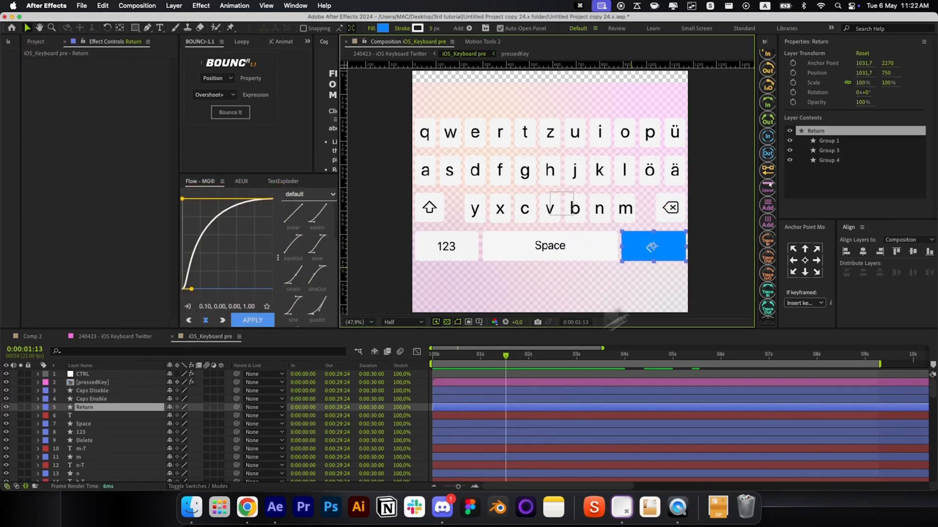
pyautogui.click(841, 143)
pyautogui.press('BackSpace')
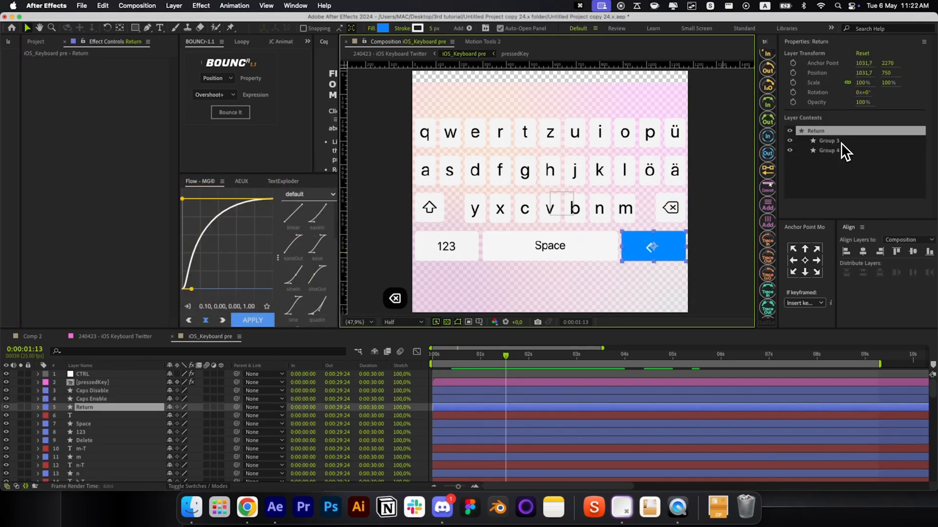
# Step: Duplicate the Space label onto the blue key, change its text to "Done" and move the layer above Return
pyautogui.click(551, 246)
pyautogui.press('super+d')
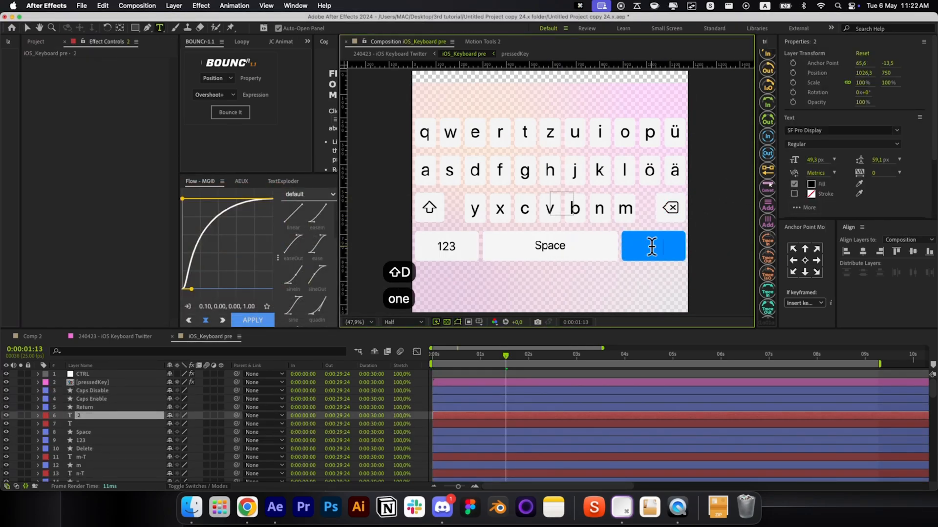
pyautogui.press('Escape')
pyautogui.press('v')
pyautogui.press('super+bracketright')
pyautogui.press('super+bracketright')
pyautogui.press('super+bracketleft')
# Step: Give the Done label a white fill and Medium weight, and center it on the blue key at 1031.7, 750
pyautogui.click(810, 185)
pyautogui.moveTo(169, 205); pyautogui.dragTo(83, 150)
pyautogui.press('Return')
pyautogui.press('v')
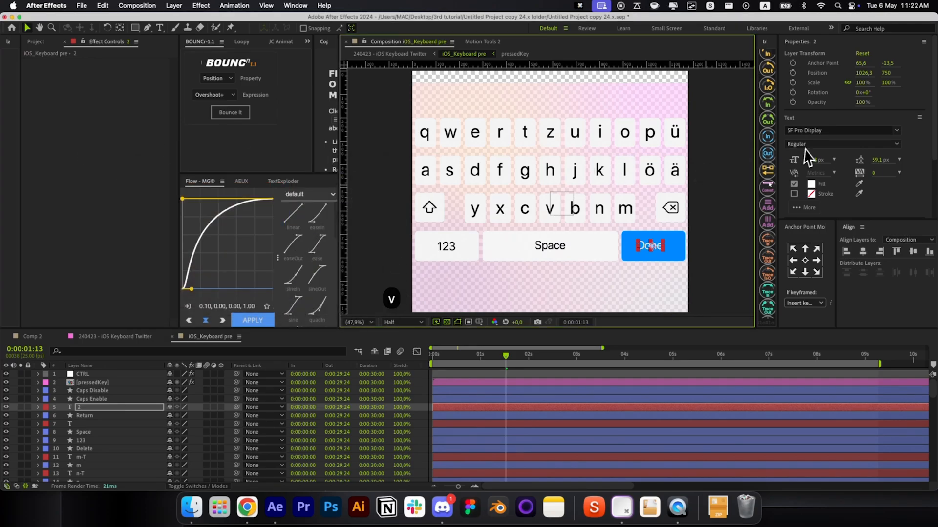
pyautogui.click(806, 144)
pyautogui.click(813, 245)
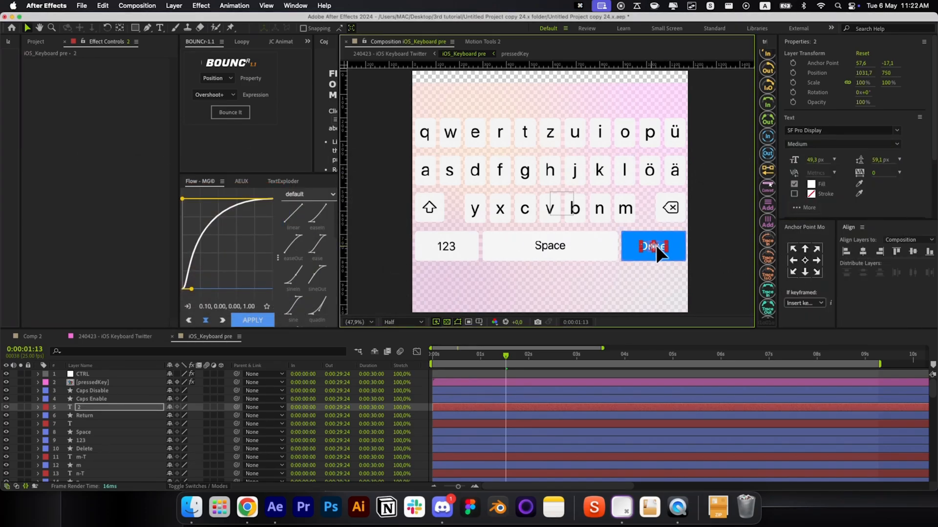
# Step: Return to the iOS Keyboard Twitter composition and move the text and cursor layers down to just above the keyboard
pyautogui.click(517, 376)
pyautogui.click(525, 390)
pyautogui.click(716, 275)
pyautogui.press('super+w')
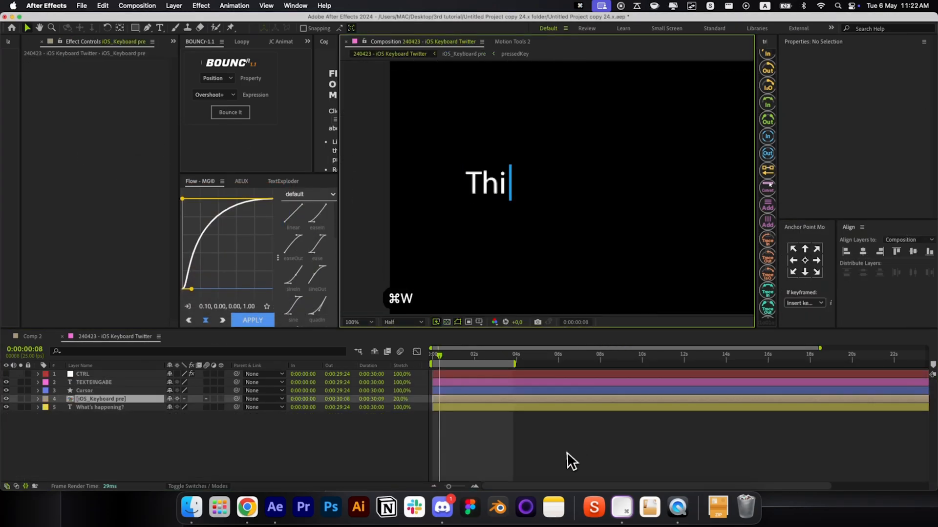
pyautogui.hotkey('alt', '/')
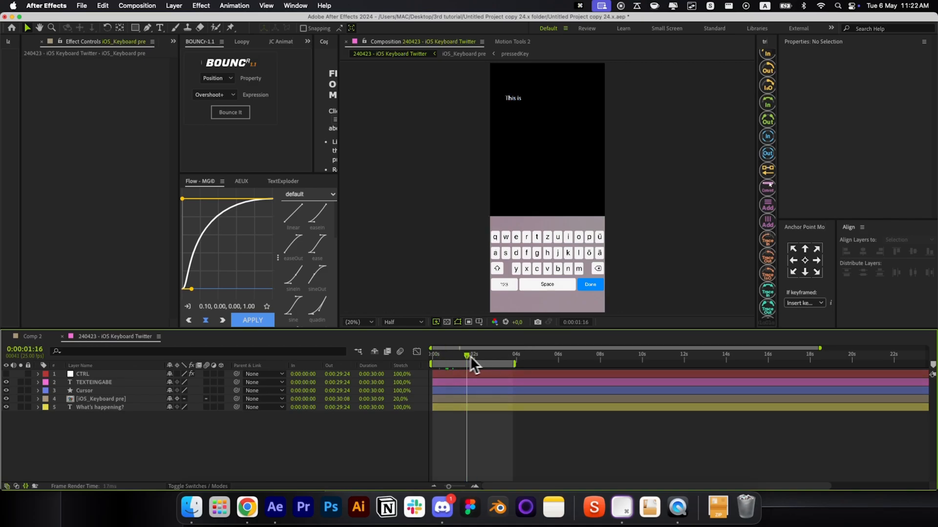
pyautogui.click(117, 399)
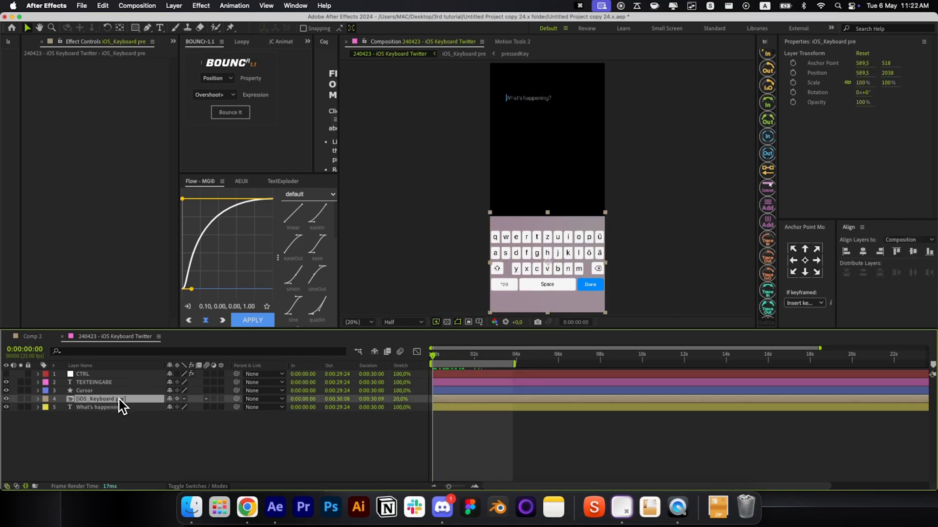
pyautogui.click(225, 439)
pyautogui.moveTo(432, 356); pyautogui.dragTo(474, 357)
pyautogui.click(527, 99)
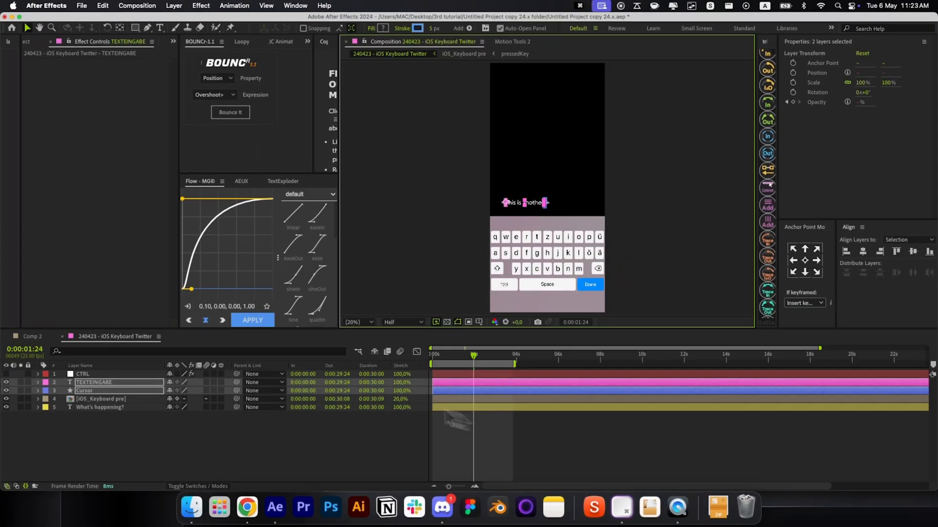
# Step: Add the 240423 - iOS Keyboard Twitter composition to Comp 2 as the top layer above the video clips
pyautogui.click(30, 337)
pyautogui.click(35, 42)
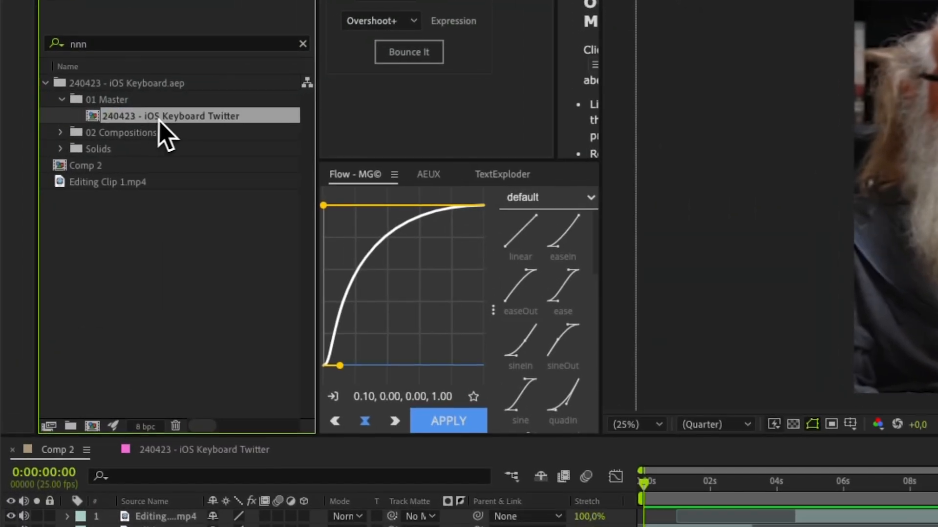
pyautogui.moveTo(90, 152); pyautogui.dragTo(97, 383)
pyautogui.click(845, 311)
pyautogui.press('shift+super+[')
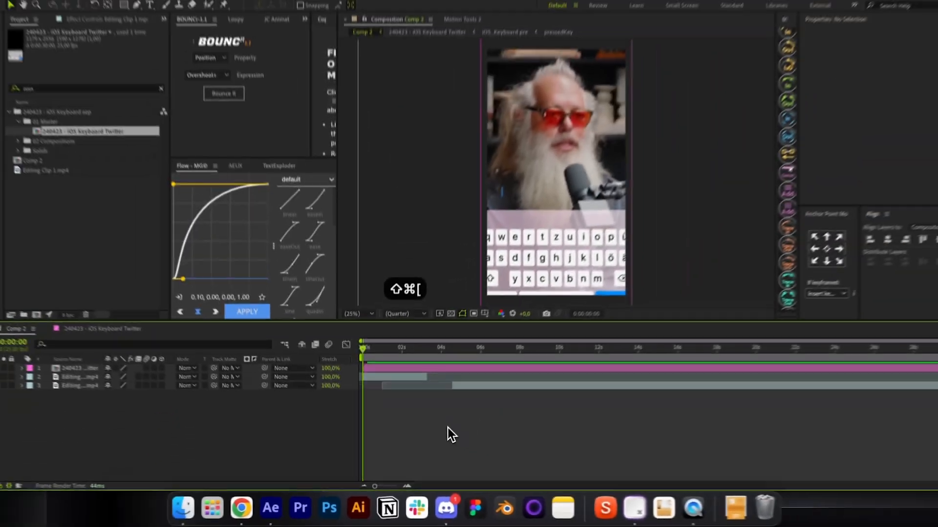
# Step: Fit the keyboard layer to the width of Comp 2 at 91.6% scale and move it up to position 540, 872
pyautogui.moveTo(644, 280); pyautogui.dragTo(670, 283)
pyautogui.click(563, 237)
pyautogui.hotkey('ctrl', 'alt', 'shift', 'g')
pyautogui.hotkey('ctrl', 'alt', 'shift', 'h')
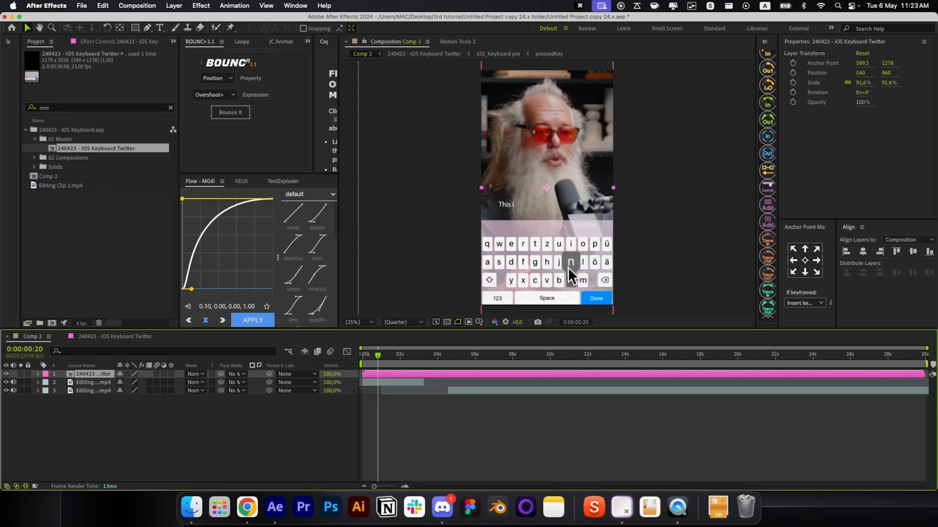
pyautogui.moveTo(565, 272)
pyautogui.mouseDown()
pyautogui.moveTo(564, 250)
pyautogui.moveTo(564, 262)
pyautogui.mouseUp()
pyautogui.click(397, 358)
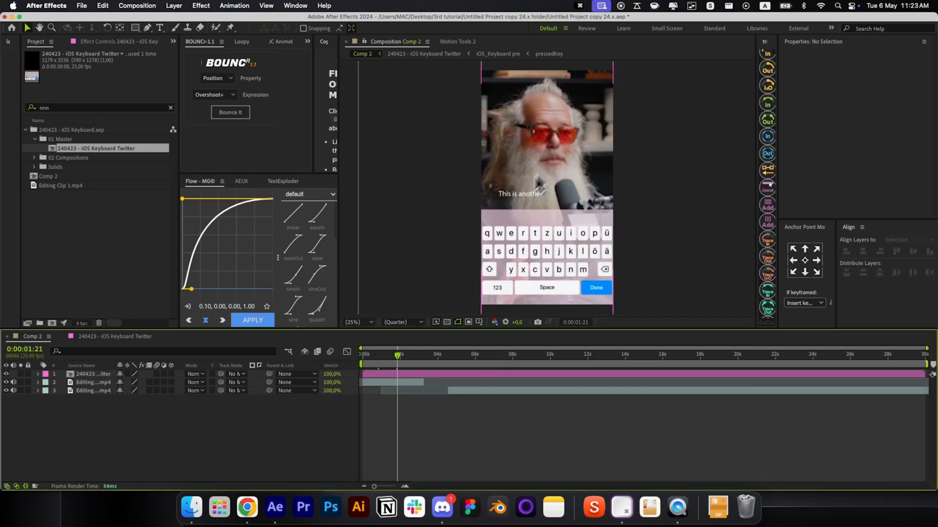
# Step: Apply Linear Wipe to the iOS_Keyboard pre layer inside the Twitter keyboard composition, with 64% completion, a 180° wipe angle and 84 feather
pyautogui.doubleClick(406, 378)
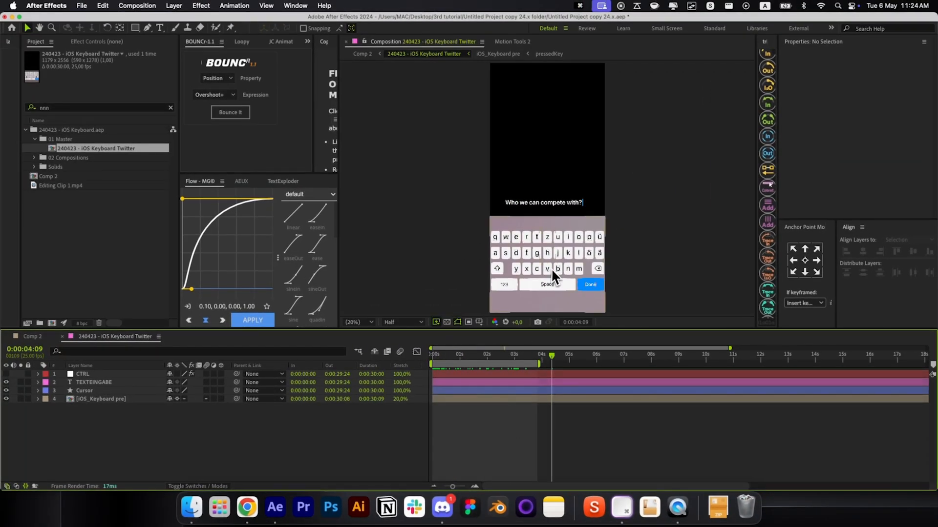
pyautogui.click(552, 268)
pyautogui.hotkey('alt', 'space')
pyautogui.write('linea')
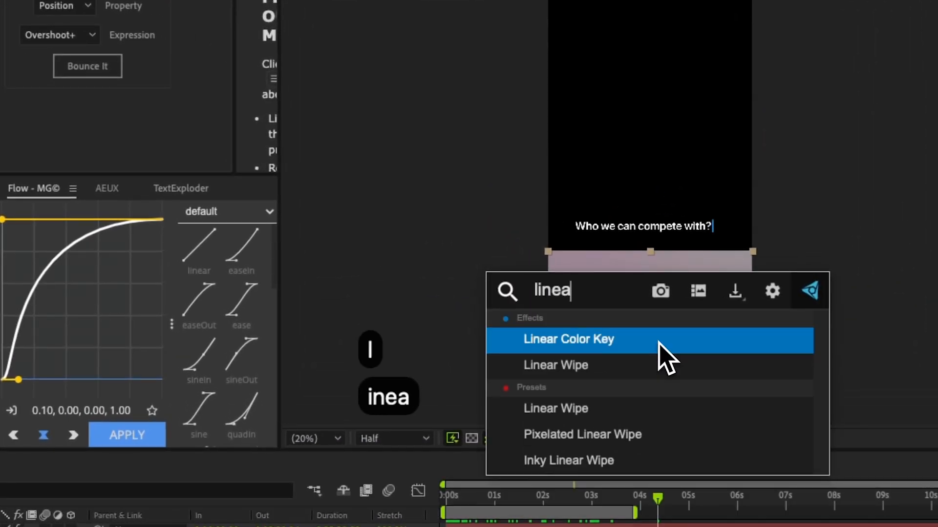
pyautogui.press('Down')
pyautogui.press('Return')
pyautogui.moveTo(207, 166); pyautogui.dragTo(201, 177)
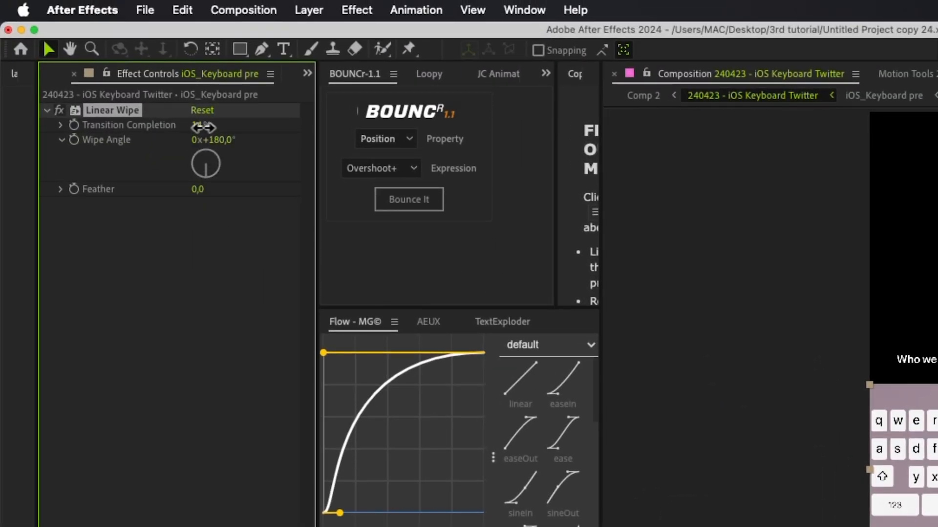
pyautogui.moveTo(203, 127); pyautogui.dragTo(269, 126)
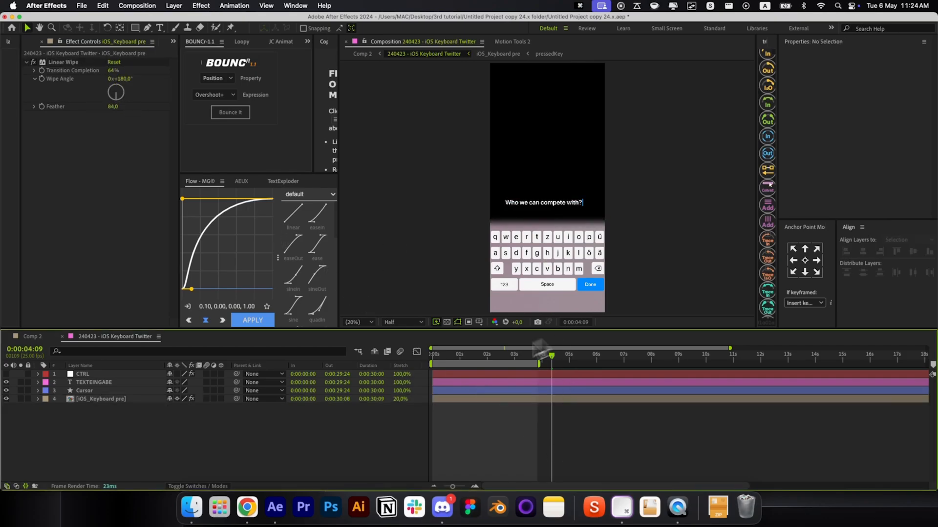
# Step: Return to Comp 2, preview the keyboard typing over the footage and compare it with the reference video
pyautogui.press('super+w')
pyautogui.click(393, 355)
pyautogui.moveTo(394, 354)
pyautogui.mouseDown()
pyautogui.moveTo(362, 359)
pyautogui.moveTo(400, 364)
pyautogui.mouseUp()
pyautogui.press('super+Tab')
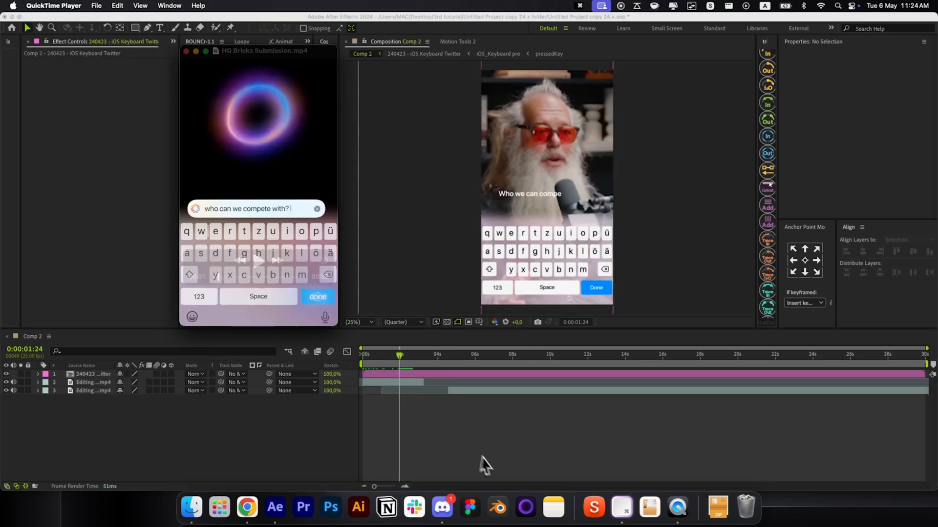
# Step: Increase the opacity of the BG layer inside the nested iOS_Keyboard pre composition and return to Comp 2
pyautogui.doubleClick(127, 374)
pyautogui.doubleClick(444, 396)
pyautogui.press('t')
pyautogui.scroll(-10, 456, 404)
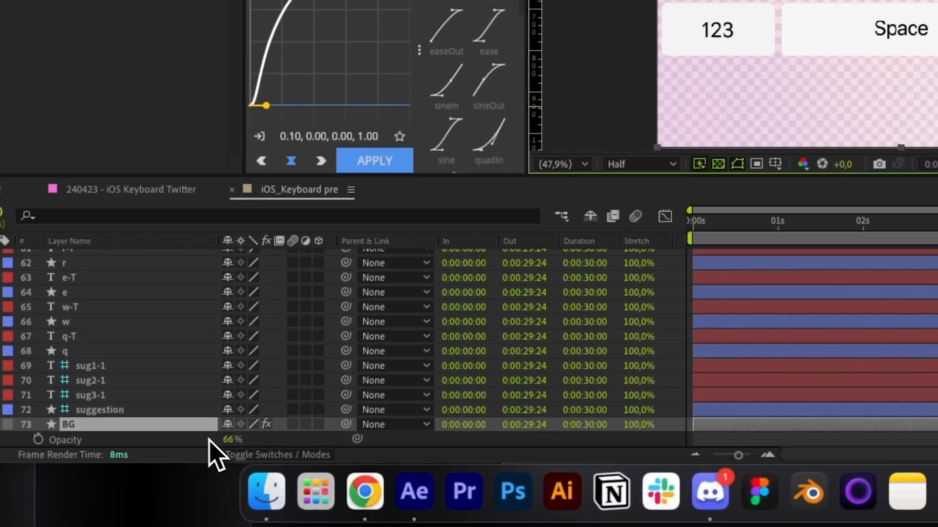
pyautogui.press('super+w')
pyautogui.press('super+w')
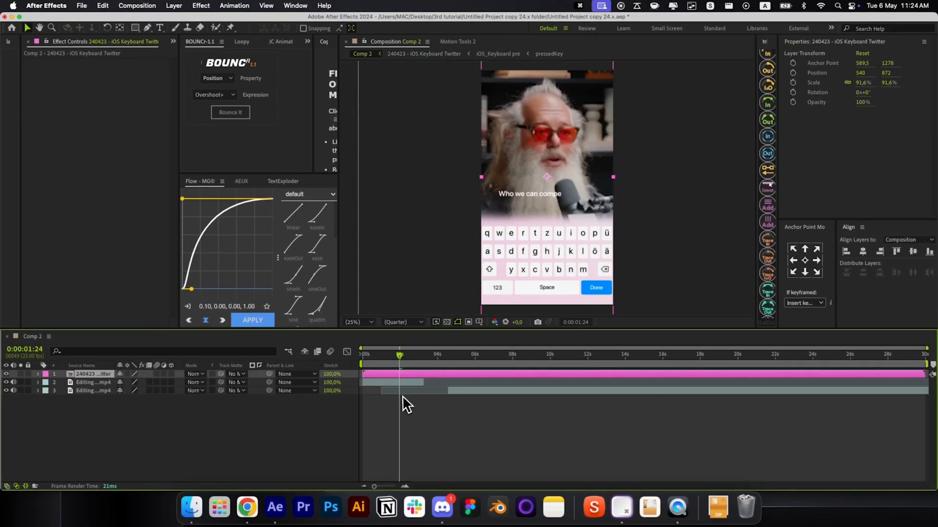
pyautogui.click(406, 407)
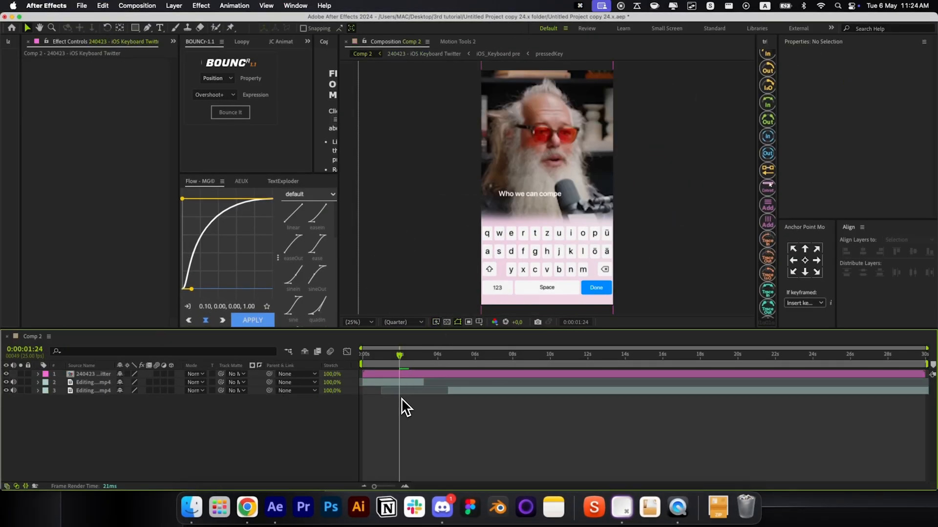
# Step: Add genmoji__fp35gdyh38mu_large.jpg to Comp 2 at full preview resolution, placed at 540, 552 and scaled to 262.8%
pyautogui.click(720, 517)
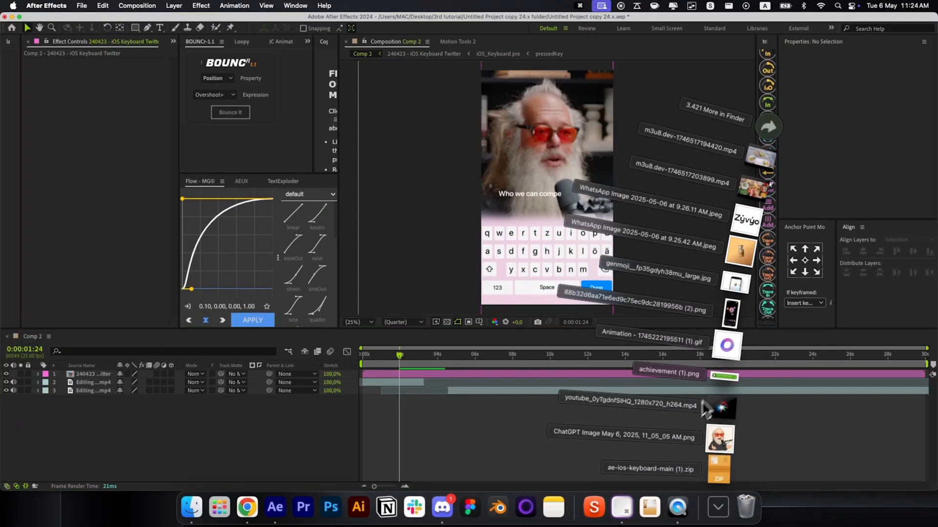
pyautogui.moveTo(739, 292); pyautogui.dragTo(476, 243)
pyautogui.press('super+alt+shift+g')
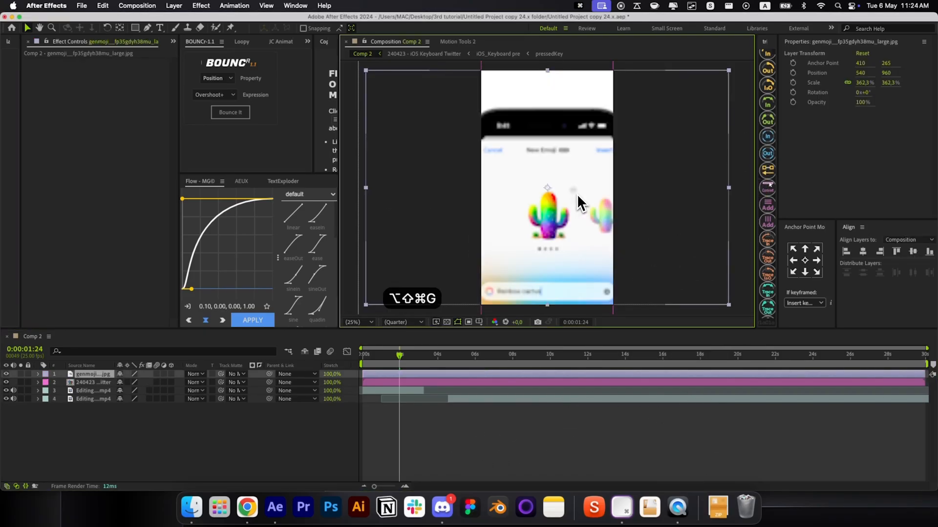
pyautogui.click(420, 322)
pyautogui.click(403, 349)
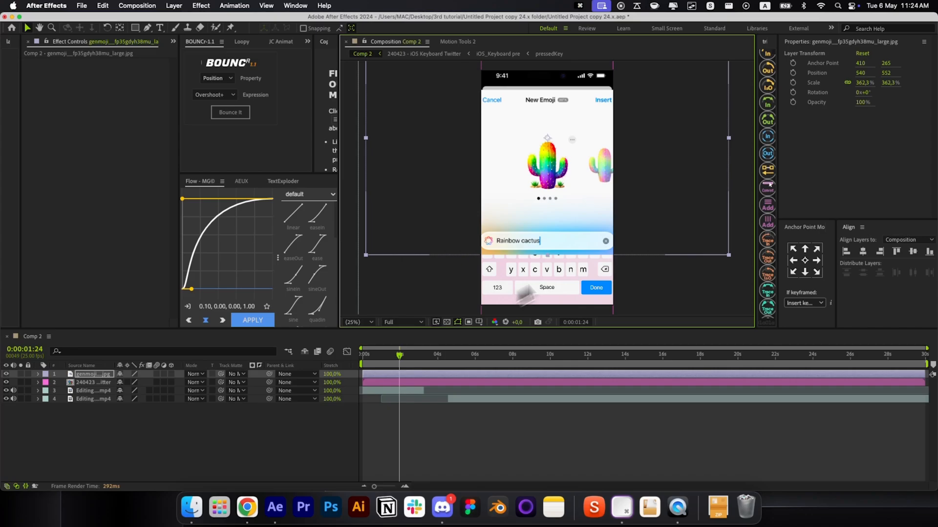
pyautogui.moveTo(729, 139); pyautogui.dragTo(678, 140)
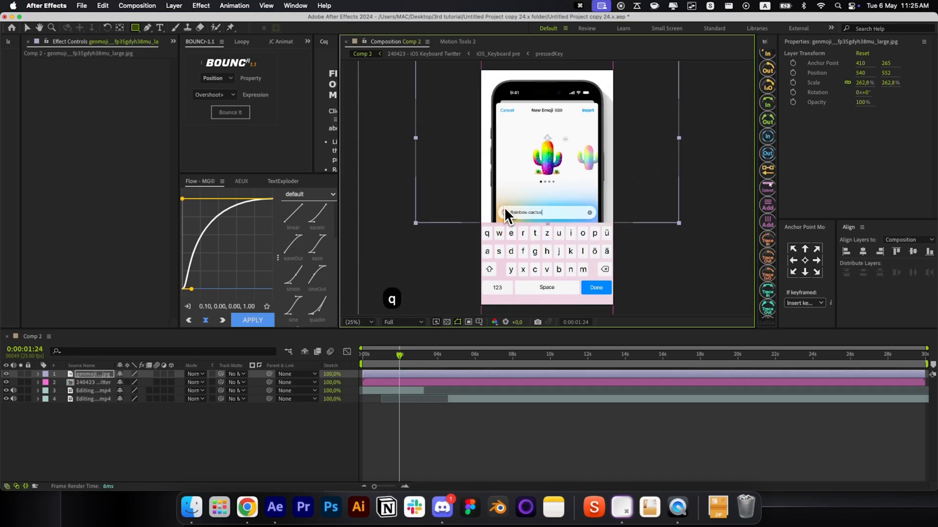
# Step: Mask the genmoji image with a rounded rectangle so only the "Rainbow cactus" search field shows
pyautogui.scroll(3, 505, 208)
pyautogui.moveTo(538, 213); pyautogui.dragTo(421, 163)
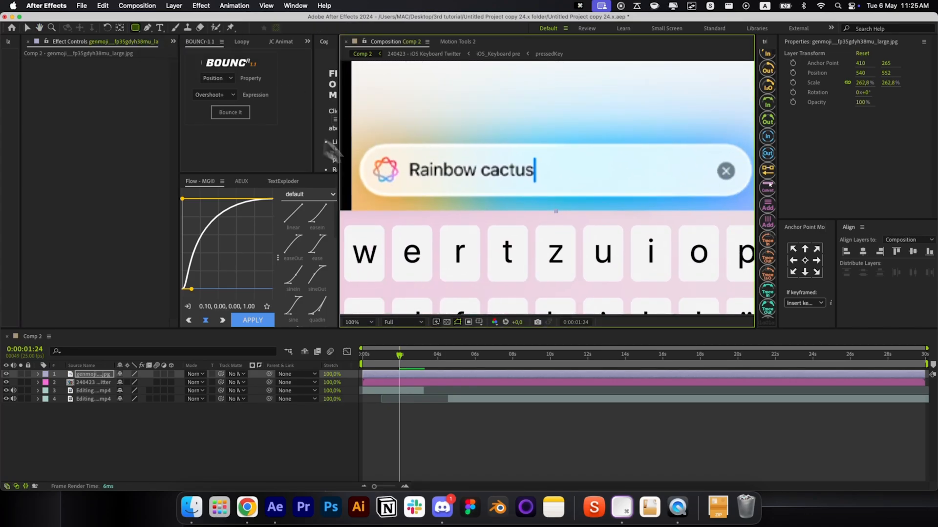
pyautogui.moveTo(360, 144); pyautogui.dragTo(752, 196)
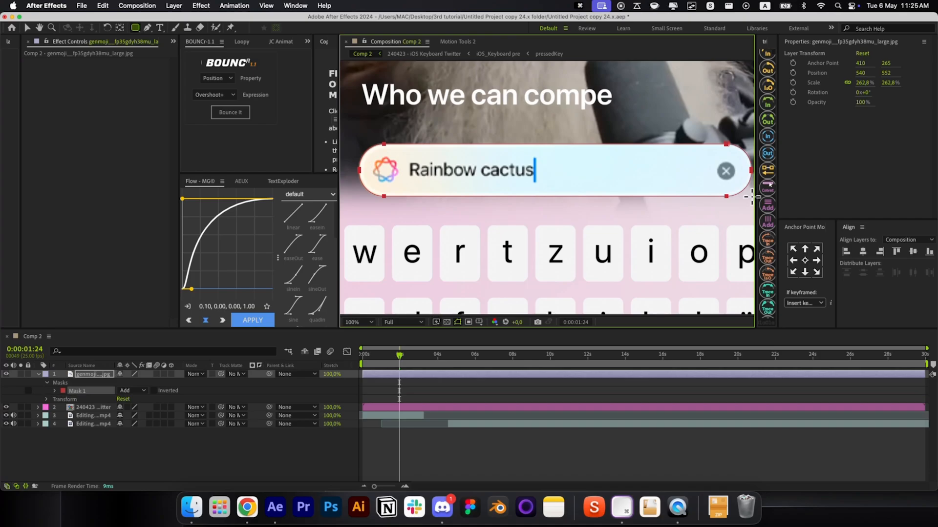
pyautogui.click(488, 439)
pyautogui.press('u')
pyautogui.press('v')
# Step: Center the anchor point on the masked search field and move its layer below the keyboard layer
pyautogui.click(513, 177)
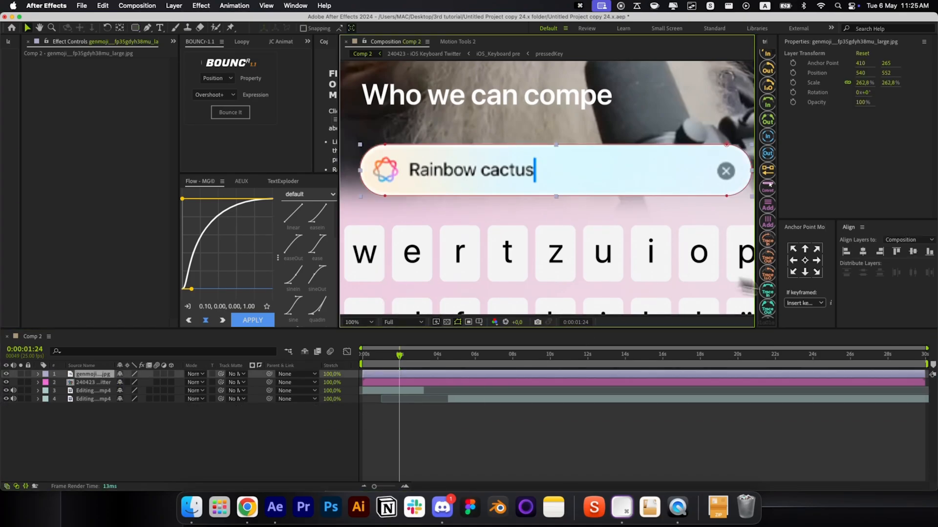
pyautogui.click(805, 260)
pyautogui.click(446, 430)
pyautogui.click(477, 177)
pyautogui.press('super+bracketleft')
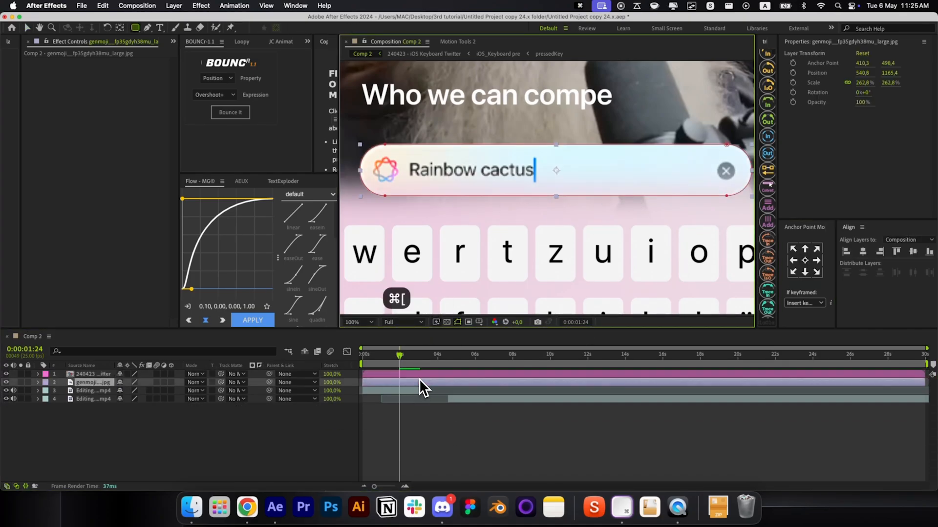
pyautogui.click(429, 426)
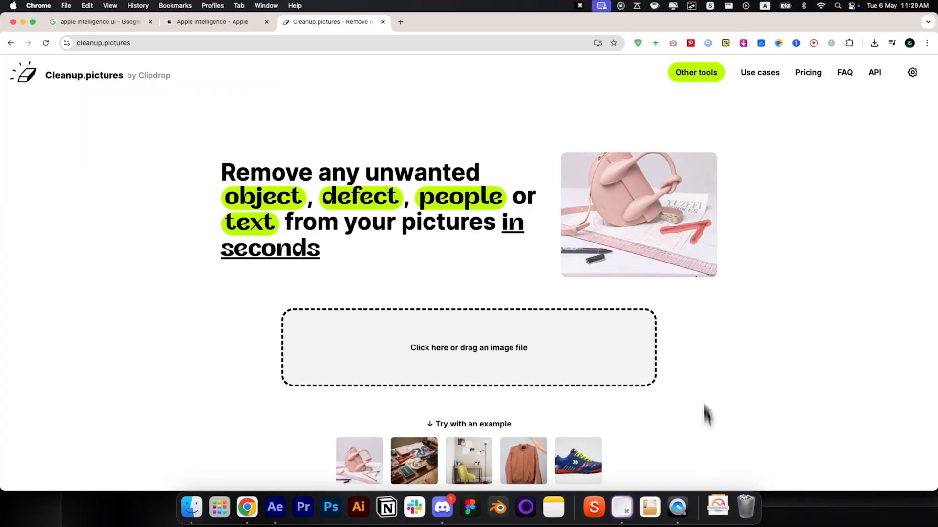
# Step: Upload genmoji__fp35gdyh38mu_large.jpg to Cleanup.pictures and continue with the SD version
pyautogui.click(716, 507)
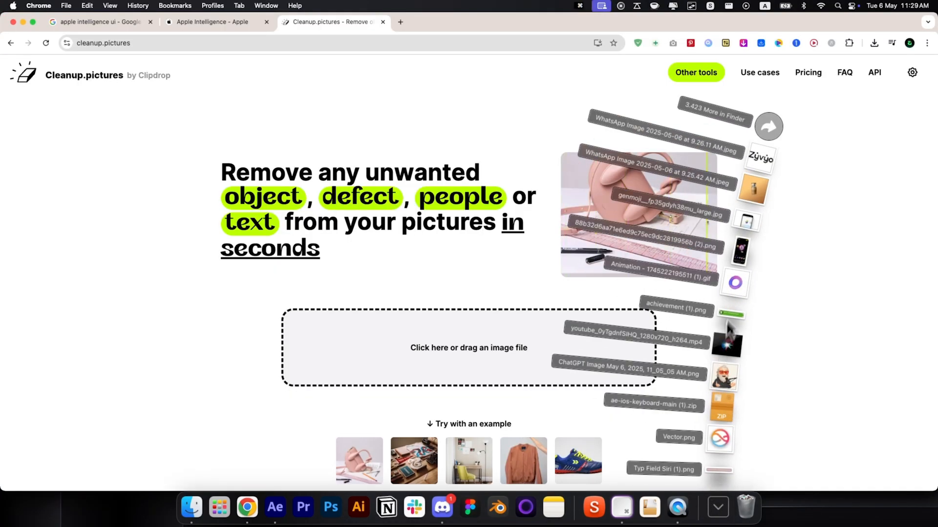
pyautogui.moveTo(739, 229); pyautogui.dragTo(417, 335)
pyautogui.click(378, 381)
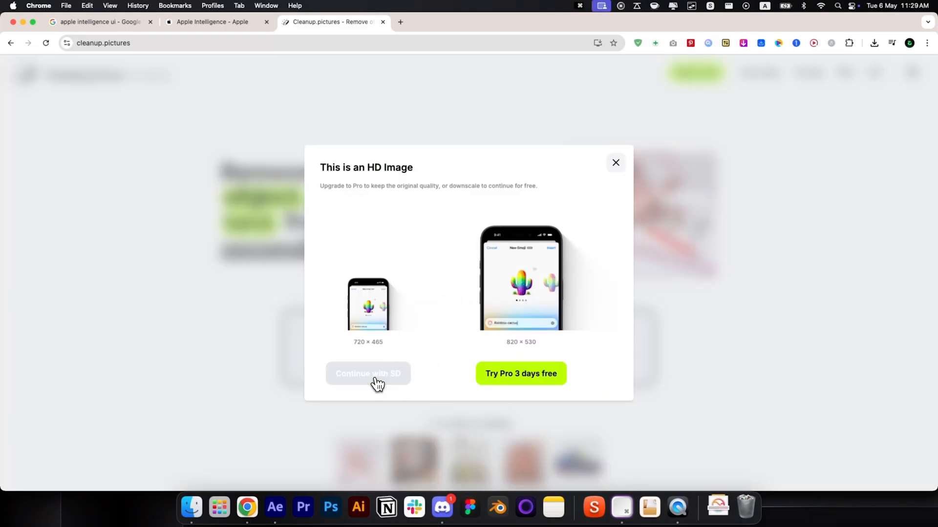
# Step: Try to brush the "Rainbow cactus" text out of the search field, then undo the removal
pyautogui.scroll(-3, 433, 375)
pyautogui.scroll(5, 432, 377)
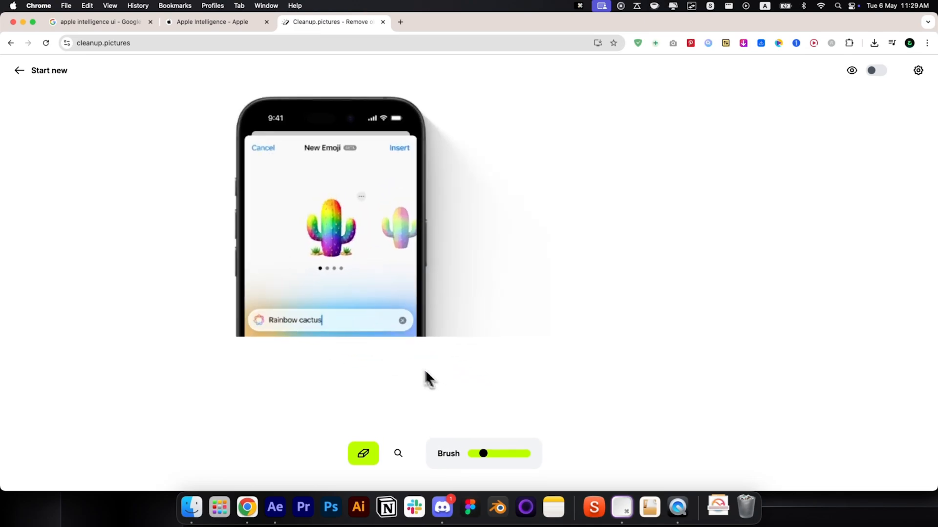
pyautogui.scroll(6, 298, 316)
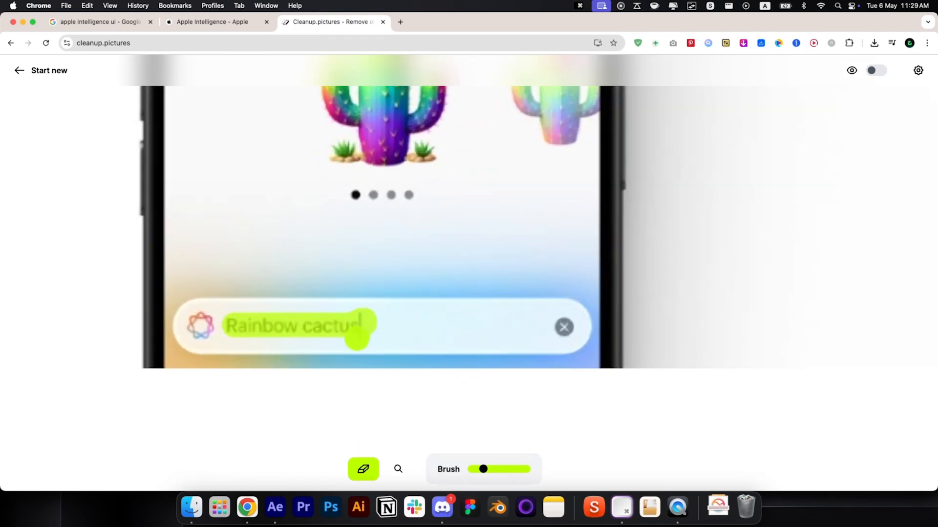
pyautogui.moveTo(356, 337); pyautogui.dragTo(376, 334)
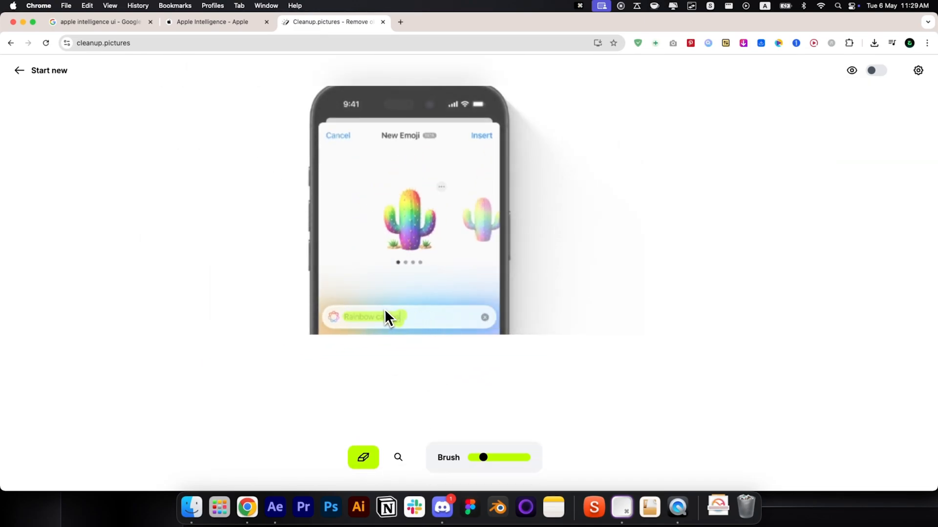
pyautogui.moveTo(409, 316)
pyautogui.mouseDown()
pyautogui.moveTo(424, 318)
pyautogui.moveTo(396, 317)
pyautogui.mouseUp()
pyautogui.press('super+z')
# Step: Erase the "Rainbow cactus" text from the search field and download the cleaned image
pyautogui.scroll(5, 395, 320)
pyautogui.scroll(4, 354, 332)
pyautogui.scroll(1, 308, 302)
pyautogui.click(331, 297)
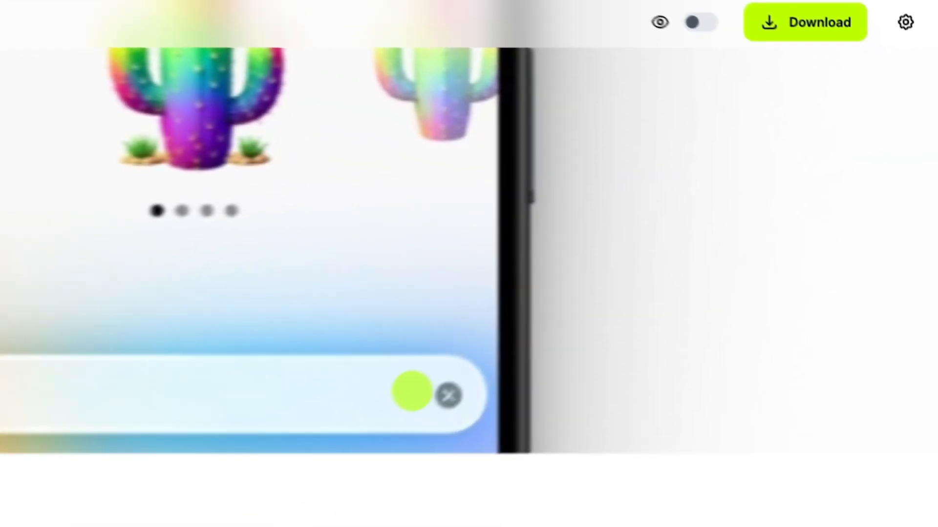
pyautogui.scroll(-5, 603, 293)
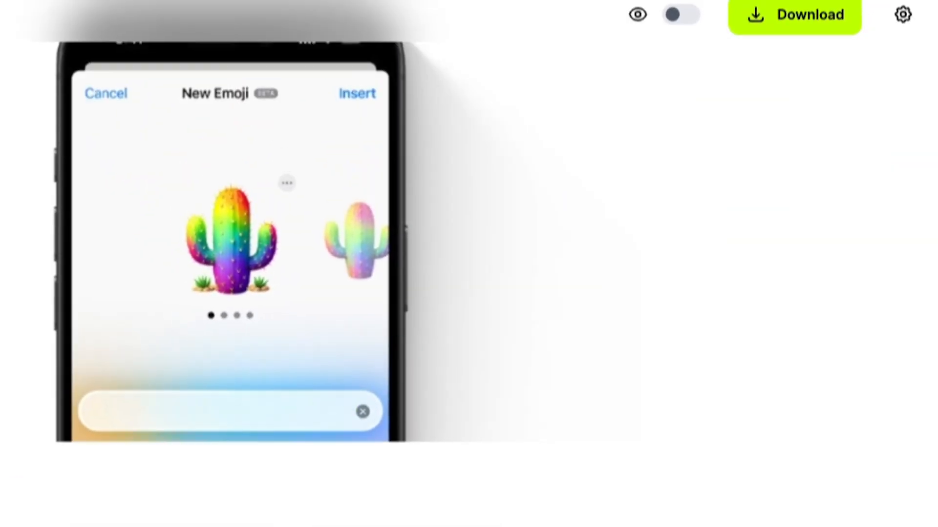
pyautogui.click(790, 22)
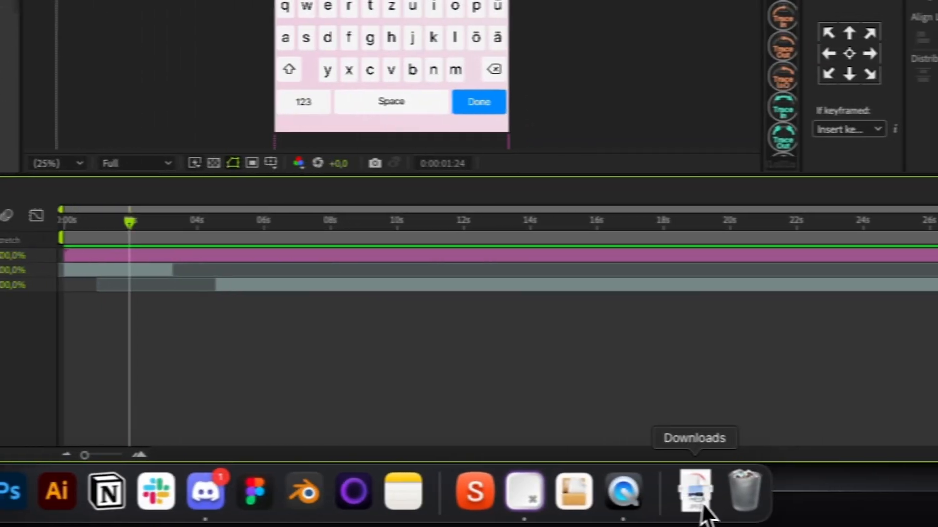
# Step: Switch to After Effects and try to import genmoji__fp35gdyh38mu_large_cleanup.jpg from Downloads into Comp 2
pyautogui.click(698, 494)
pyautogui.moveTo(680, 426); pyautogui.dragTo(273, 417)
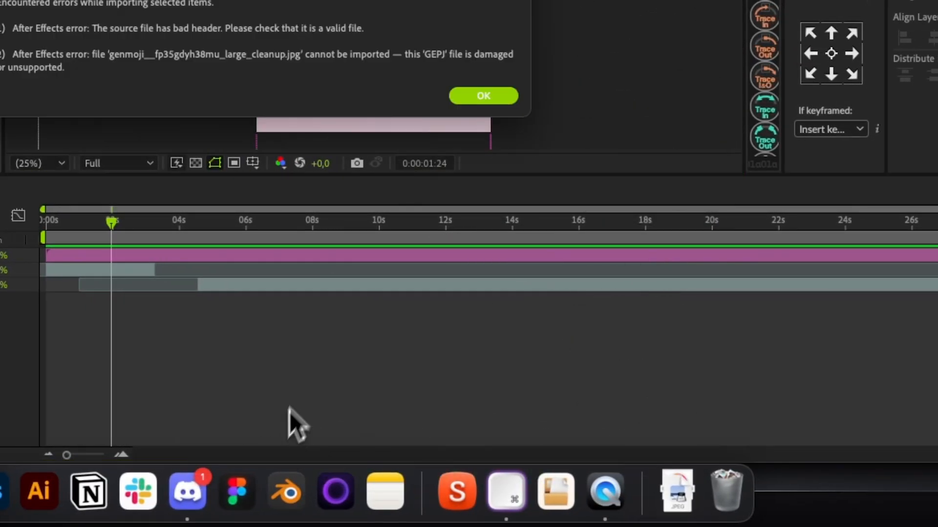
pyautogui.click(484, 94)
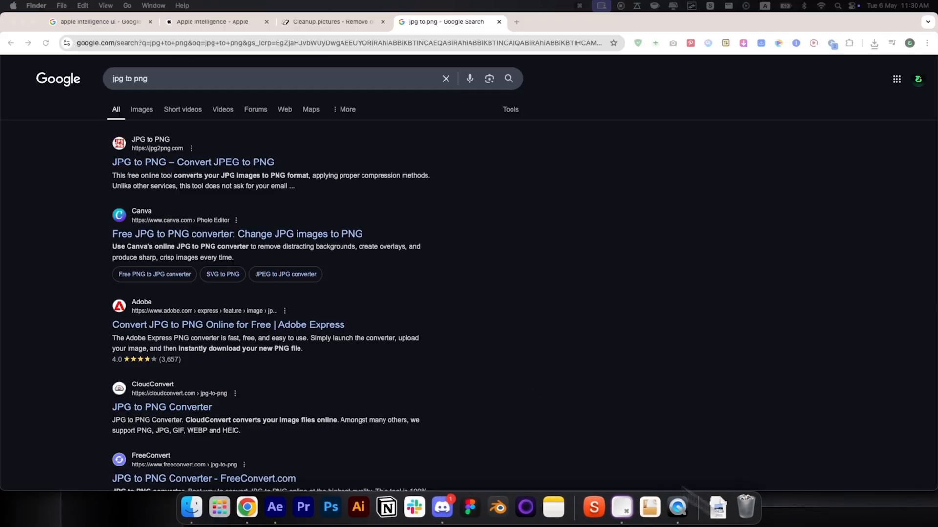
# Step: Convert the cleaned genmoji JPG to PNG on jpg2png.com and download the converted file
pyautogui.click(184, 166)
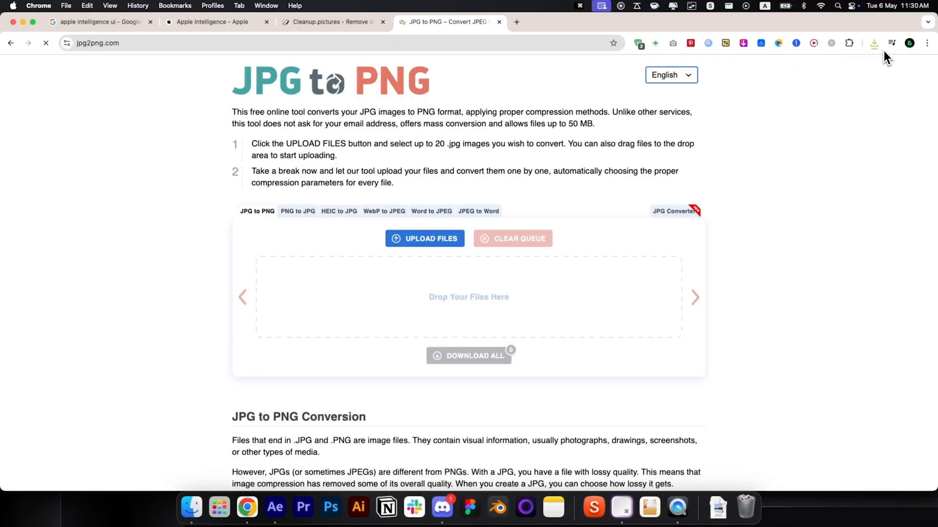
pyautogui.click(875, 44)
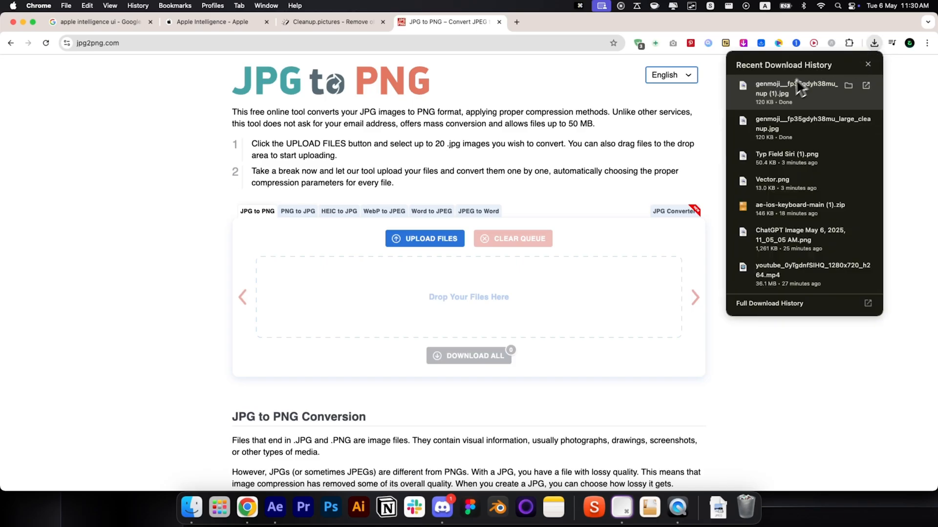
pyautogui.moveTo(796, 81); pyautogui.dragTo(510, 299)
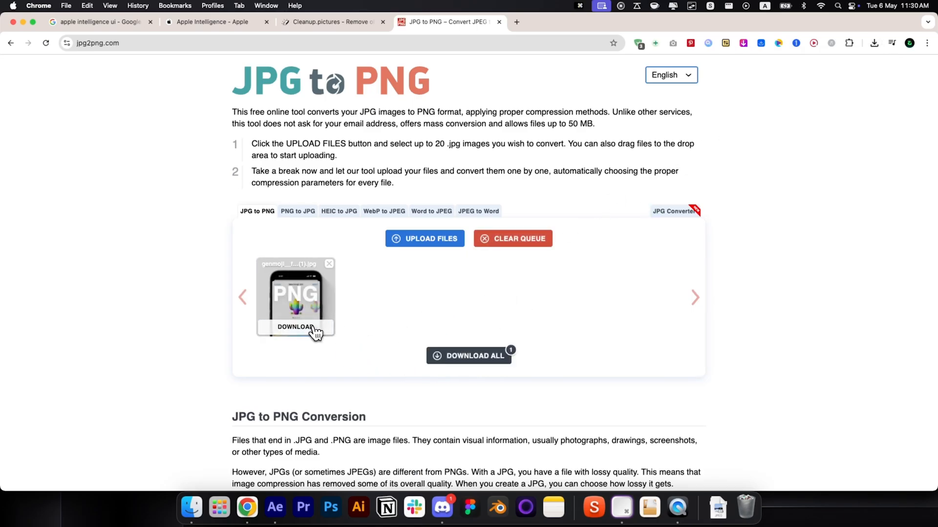
pyautogui.click(296, 326)
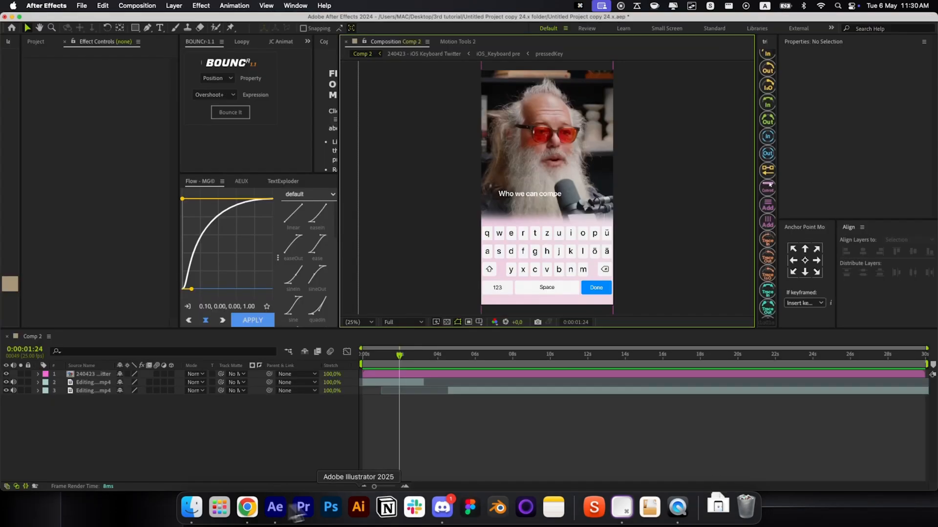
# Step: Switch to After Effects, add the converted PNG to Comp 2, fit its search field just above the keyboard, and place it beneath the keyboard layer
pyautogui.click(717, 508)
pyautogui.moveTo(732, 450); pyautogui.dragTo(624, 245)
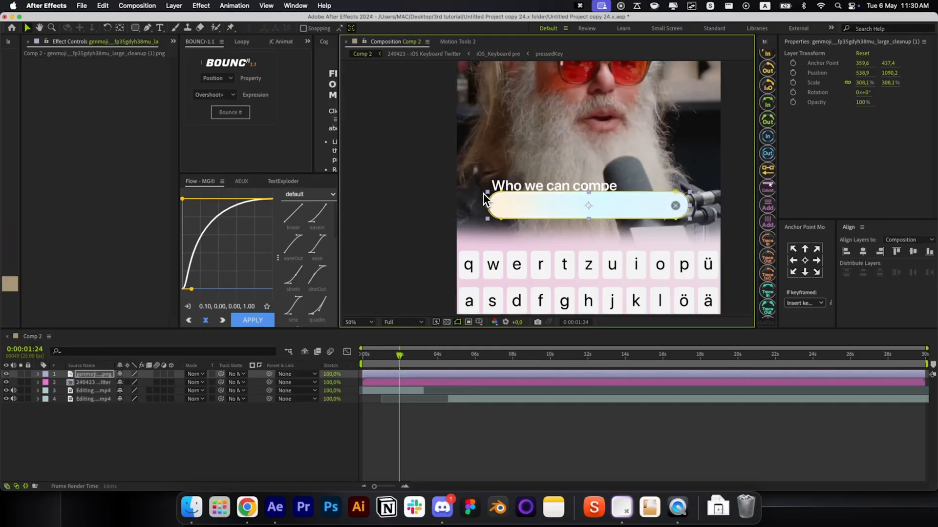
pyautogui.moveTo(485, 192); pyautogui.dragTo(481, 191)
pyautogui.moveTo(520, 194); pyautogui.dragTo(519, 209)
pyautogui.press('super+[')
# Step: In the iOS Keyboard Twitter precomp, move the TEXTEINGABE and Cursor layers down so the typed text sits inside the search field
pyautogui.click(426, 375)
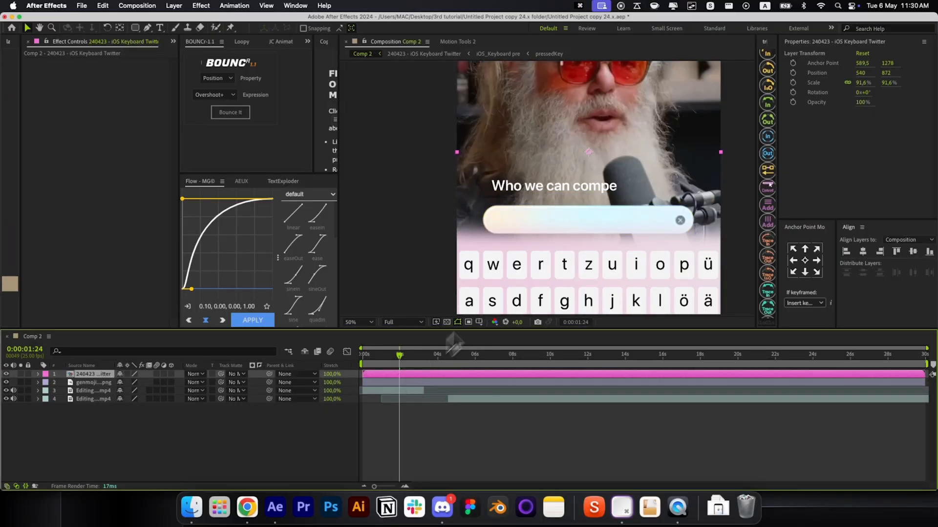
pyautogui.doubleClick(523, 215)
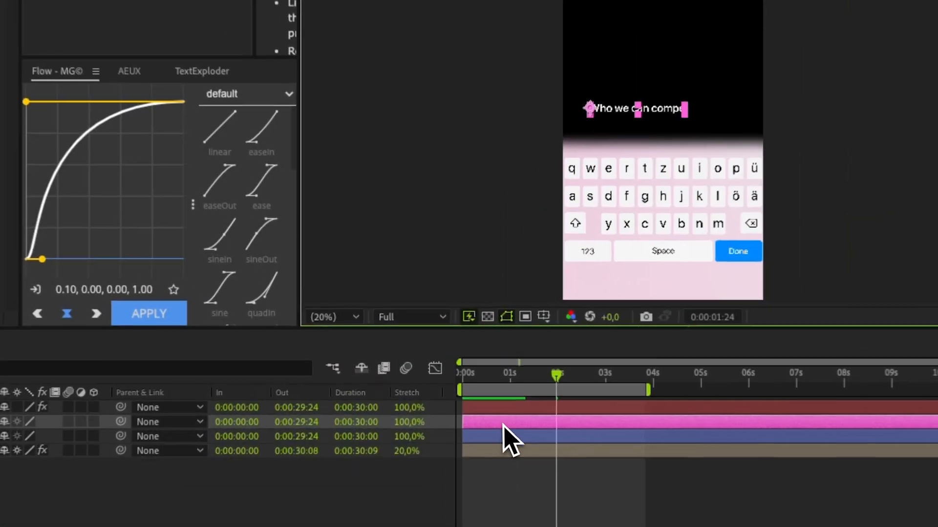
pyautogui.click(507, 436)
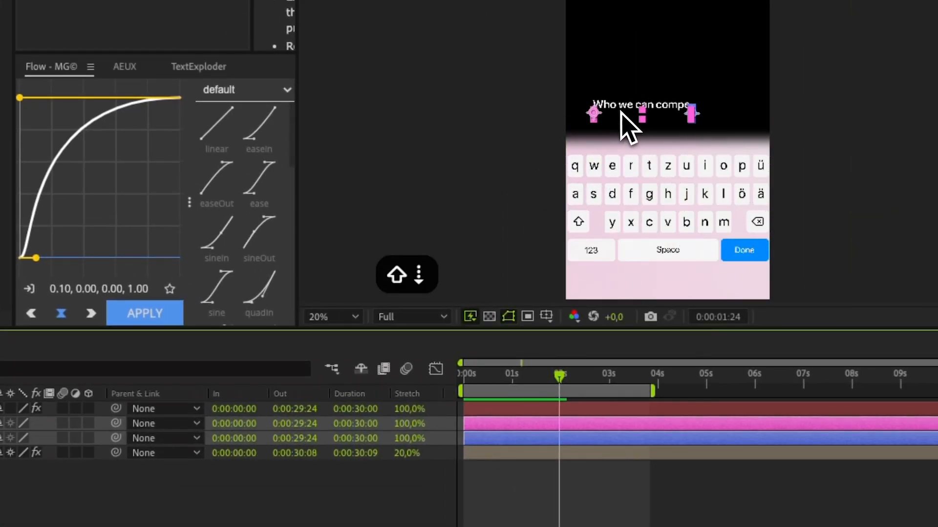
pyautogui.hotkey('shift', 'Down')
pyautogui.hotkey('shift', 'Down')
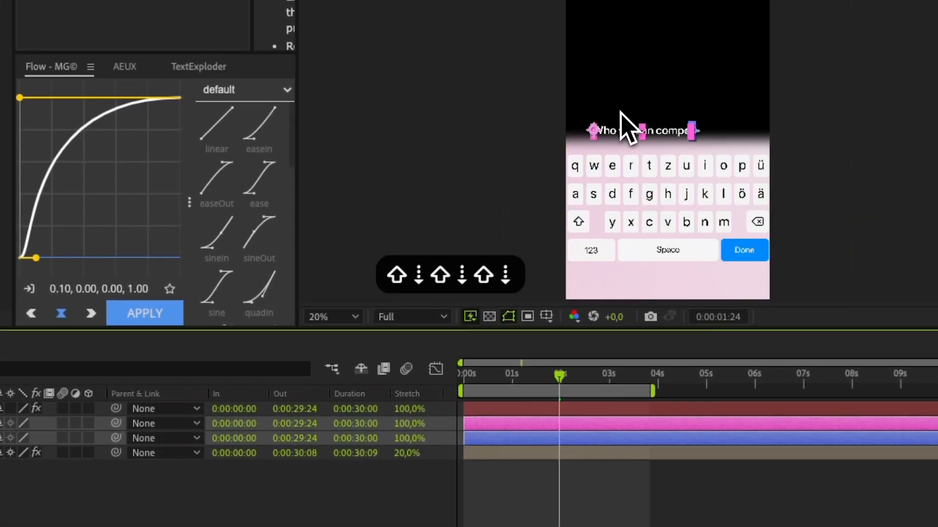
pyautogui.click(38, 339)
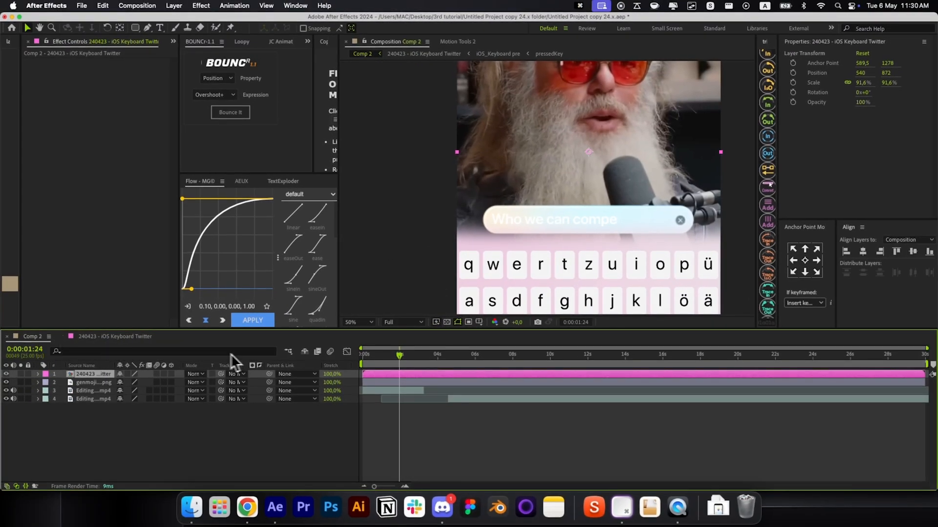
# Step: Set the typed text's fill to black in the iOS Keyboard Twitter precomp, then return to Comp 2
pyautogui.click(128, 337)
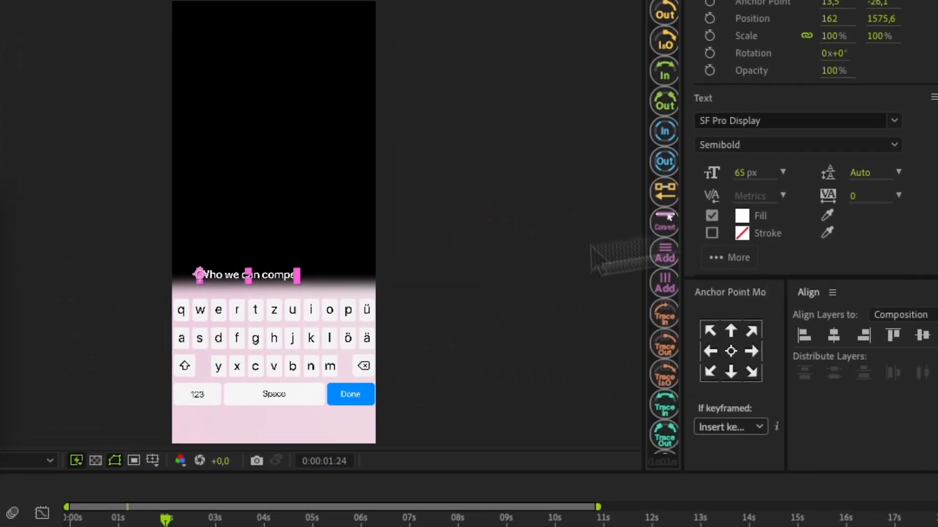
pyautogui.click(810, 185)
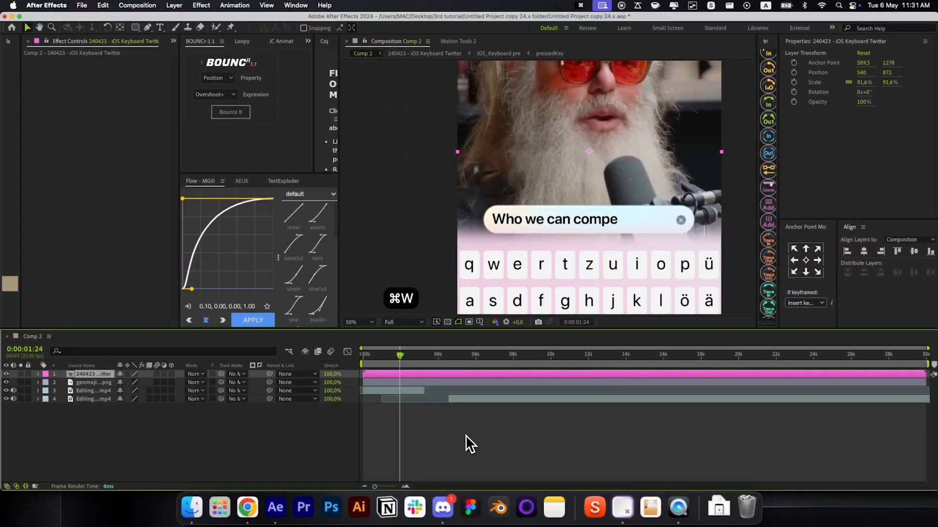
pyautogui.click(499, 447)
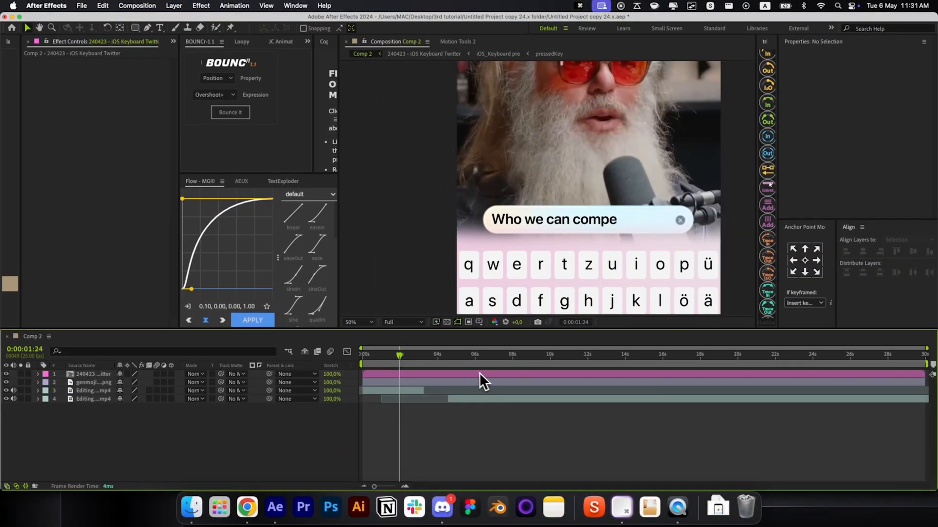
# Step: Make the typed text smaller and shift it right in the keyboard precomp, leaving room for a logo in the search field
pyautogui.doubleClick(423, 375)
pyautogui.moveTo(399, 355)
pyautogui.mouseDown()
pyautogui.moveTo(421, 355)
pyautogui.moveTo(391, 356)
pyautogui.moveTo(402, 356)
pyautogui.mouseUp()
pyautogui.click(530, 415)
pyautogui.doubleClick(398, 374)
pyautogui.click(32, 337)
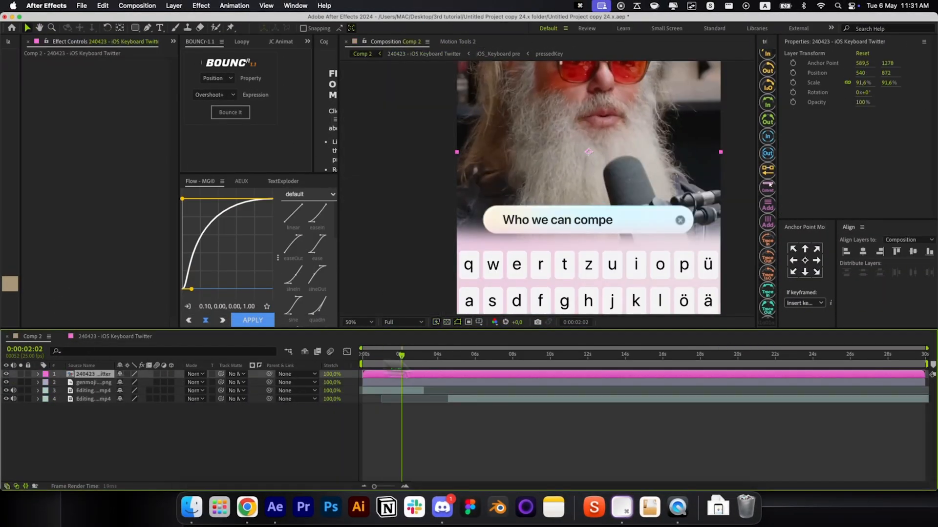
pyautogui.doubleClick(444, 374)
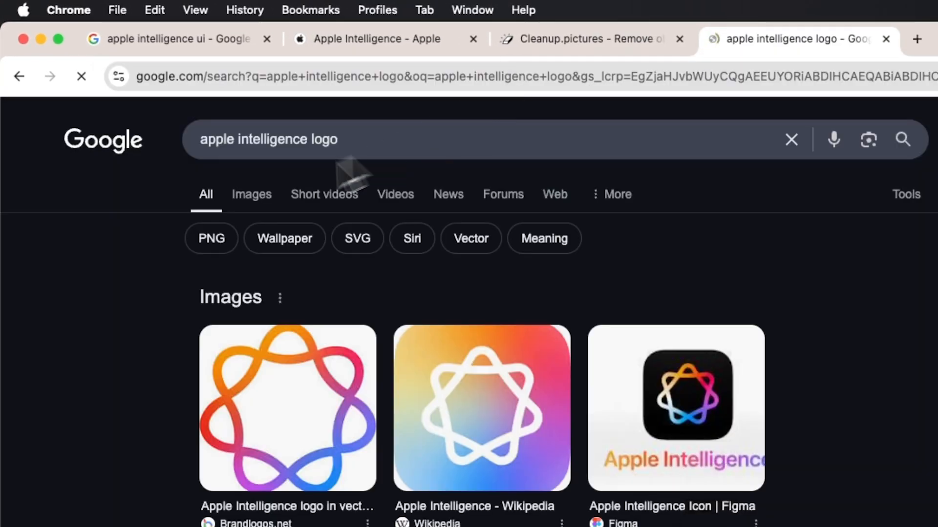
# Step: Open the Brandlogos.net result among the images for "apple intelligence logo" and save the logo
pyautogui.click(251, 193)
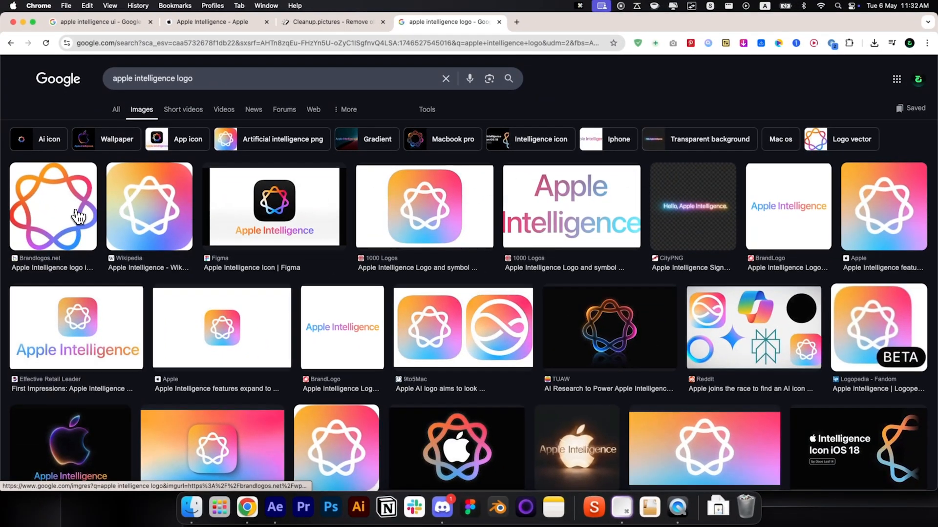
pyautogui.click(77, 215)
pyautogui.rightClick(731, 258)
pyautogui.click(764, 428)
# Step: Switch to After Effects, add the Apple Intelligence logo to Comp 2, and scale it to fit the search field's left end
pyautogui.click(275, 508)
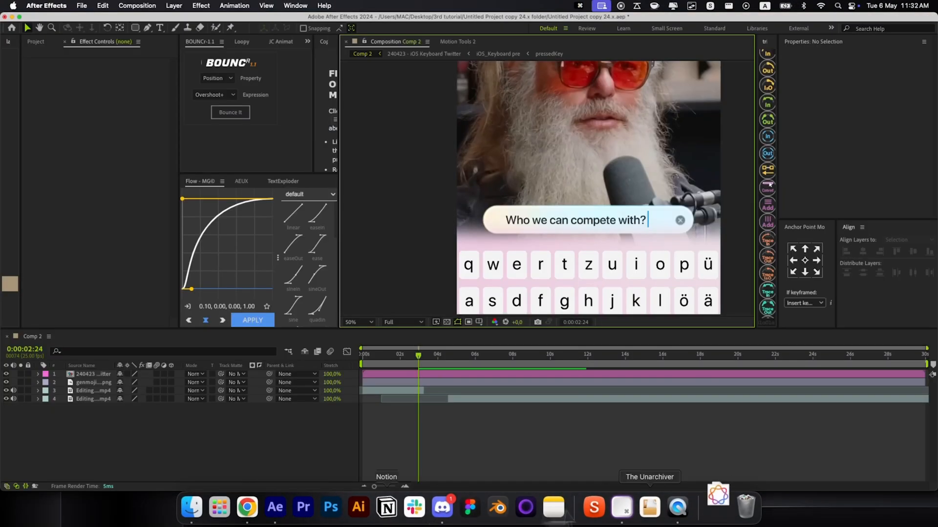
pyautogui.click(717, 504)
pyautogui.moveTo(749, 473); pyautogui.dragTo(534, 230)
pyautogui.moveTo(863, 83); pyautogui.dragTo(818, 83)
pyautogui.moveTo(593, 176); pyautogui.dragTo(500, 223)
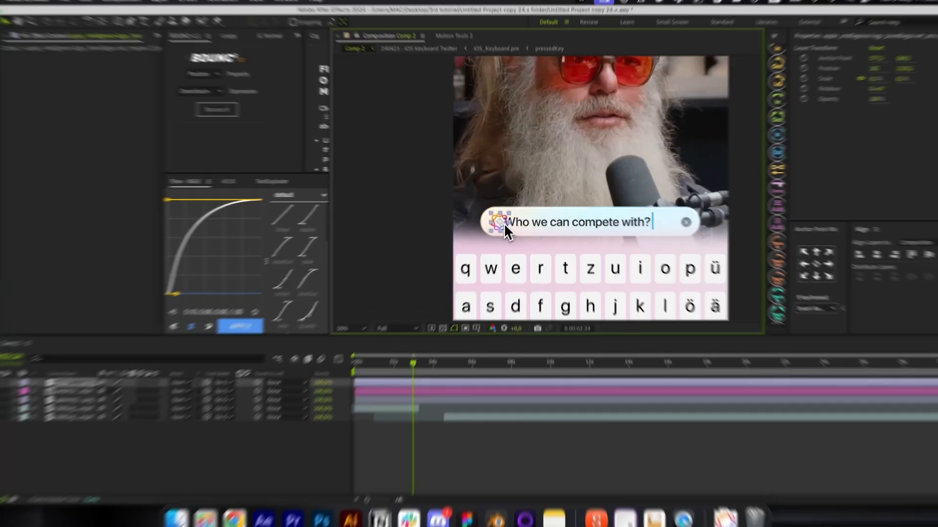
# Step: Keyframe the logo's Position inside the search field at frame 10 and outside the field's left edge at frame 0
pyautogui.scroll(1, 504, 223)
pyautogui.moveTo(413, 363); pyautogui.dragTo(355, 363)
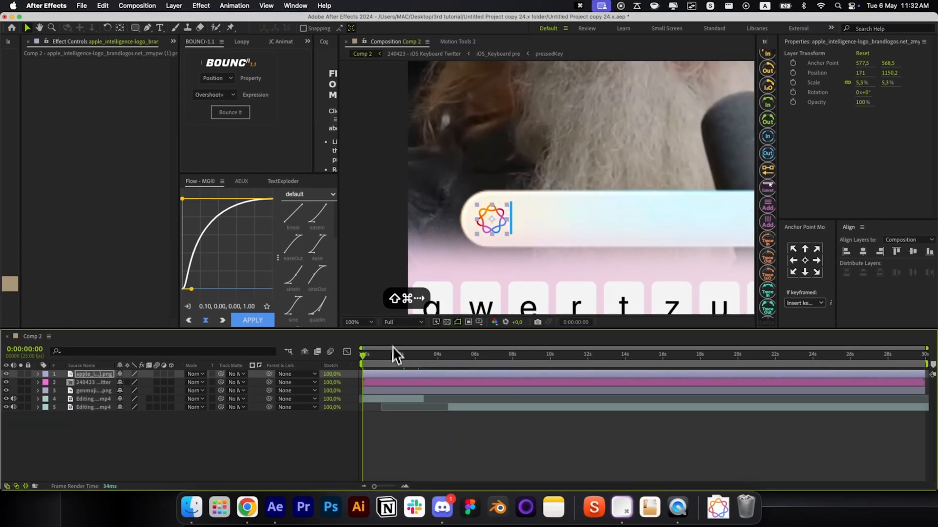
pyautogui.press('super+shift+Right')
pyautogui.press('p')
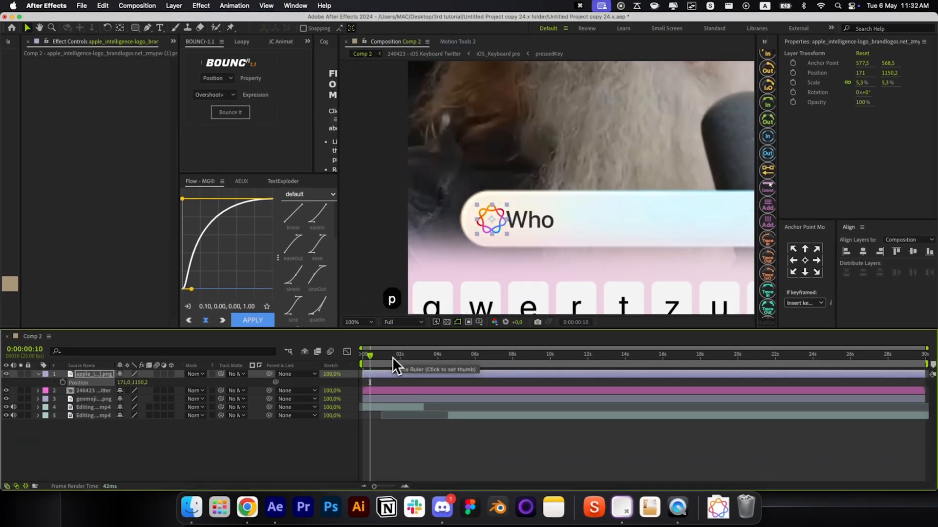
pyautogui.click(62, 382)
pyautogui.press('Home')
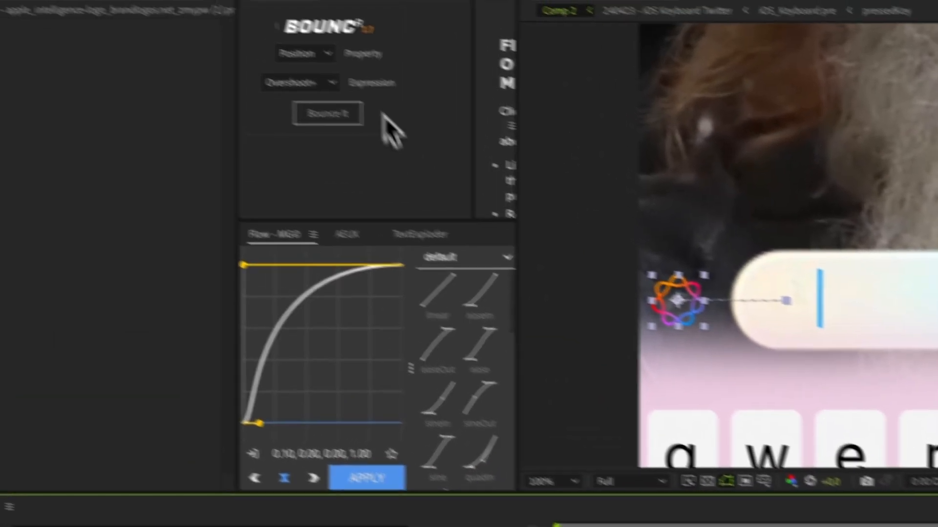
# Step: Apply the BOUNCr Overshoot+ expression to the logo's selected Position property and preview the slide-in
pyautogui.click(216, 78)
pyautogui.click(218, 118)
pyautogui.click(357, 136)
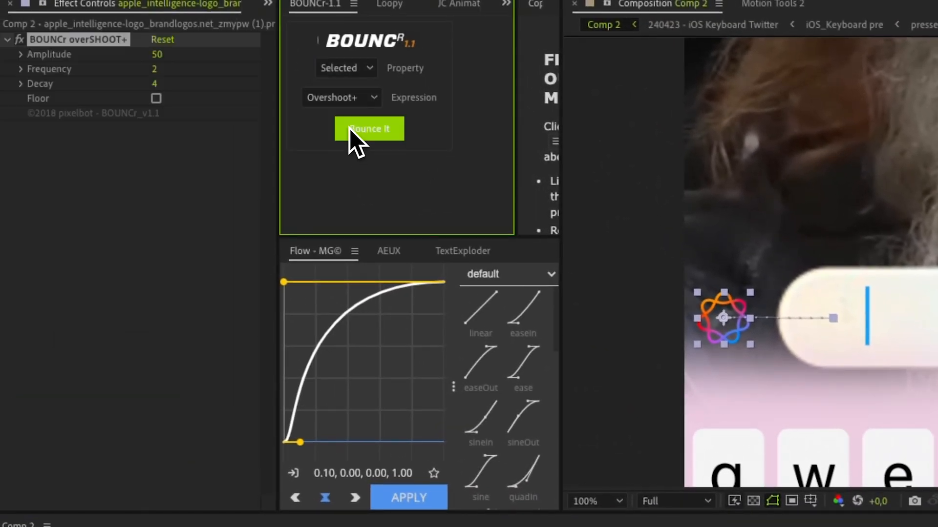
pyautogui.press('space')
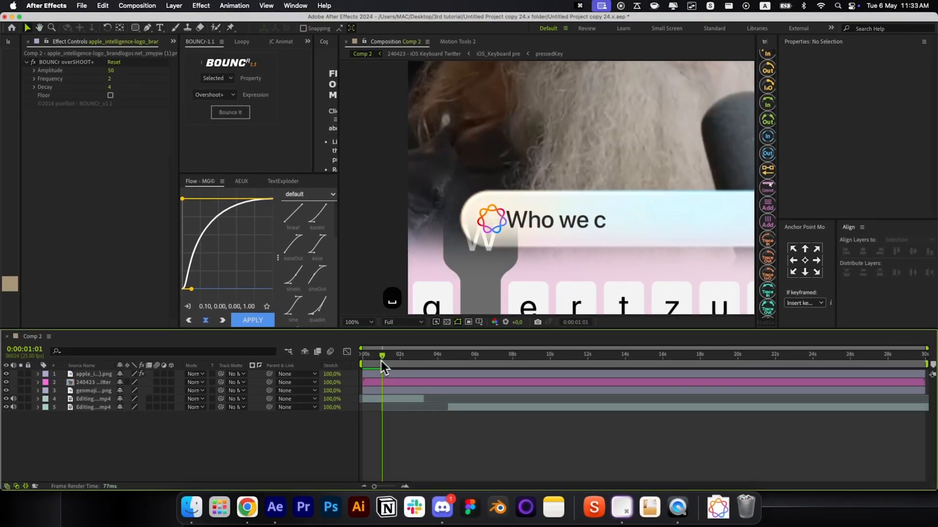
pyautogui.press('space')
# Step: Move the Apple Intelligence logo layer beneath the keyboard layer in Comp 2
pyautogui.click(379, 384)
pyautogui.click(379, 392)
pyautogui.click(384, 374)
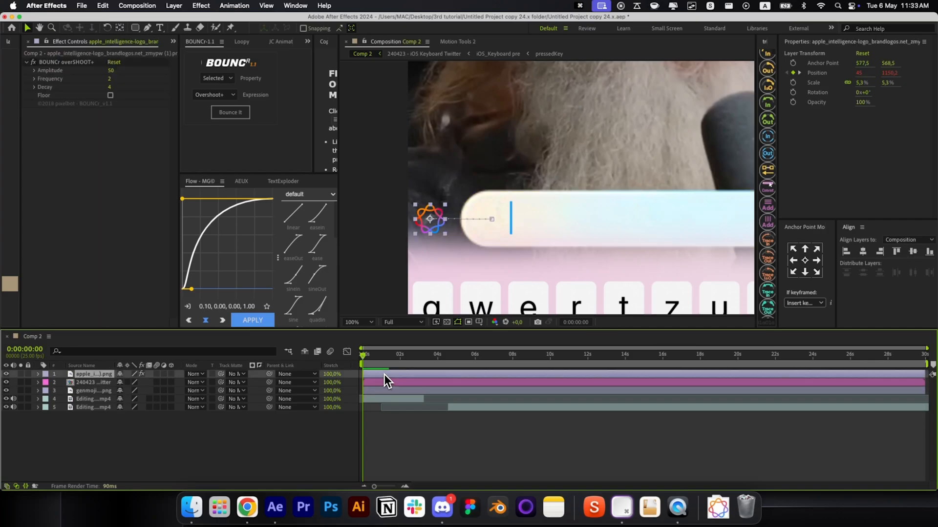
pyautogui.press('super+bracketleft')
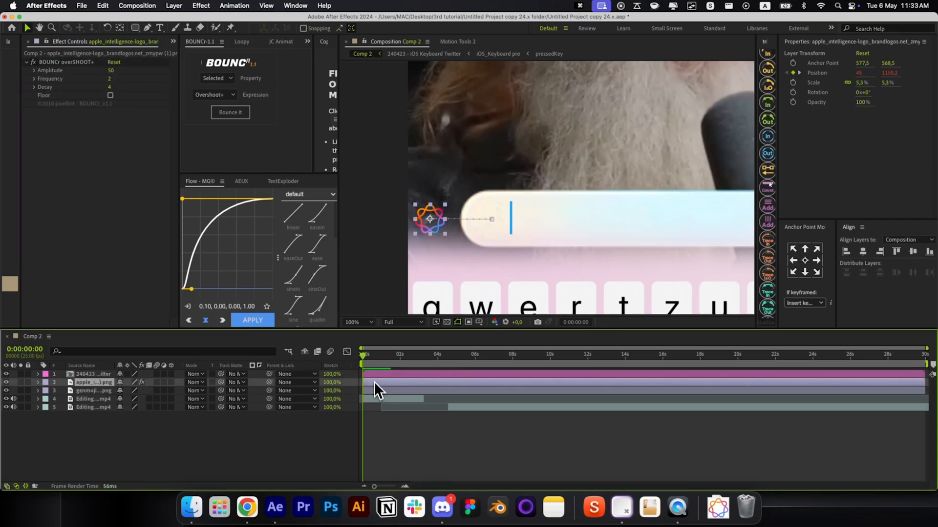
# Step: Duplicate the search field layer, hide the lower copy, and use it as track matte for the logo and search field layers
pyautogui.click(376, 390)
pyautogui.press('super+d')
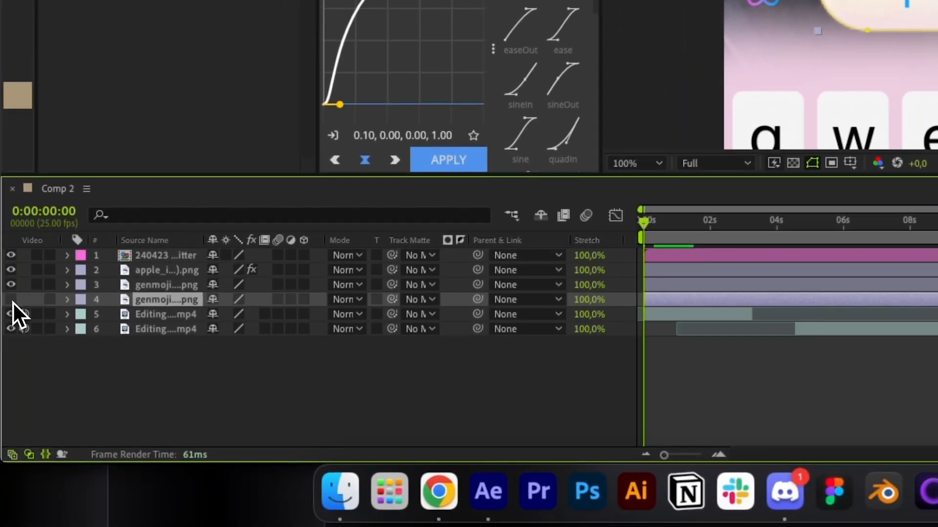
pyautogui.click(6, 400)
pyautogui.keyDown('shift'); pyautogui.click(155, 274); pyautogui.keyUp('shift')
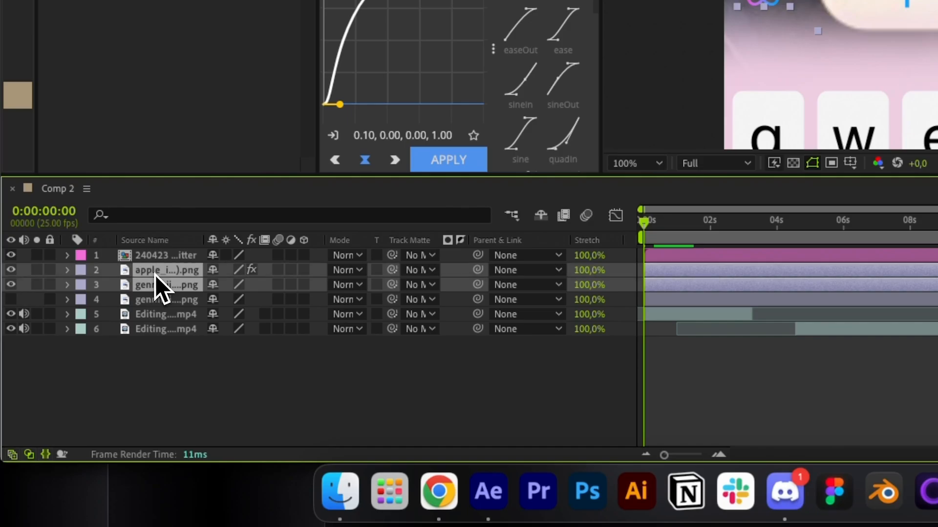
pyautogui.moveTo(247, 294); pyautogui.dragTo(166, 300)
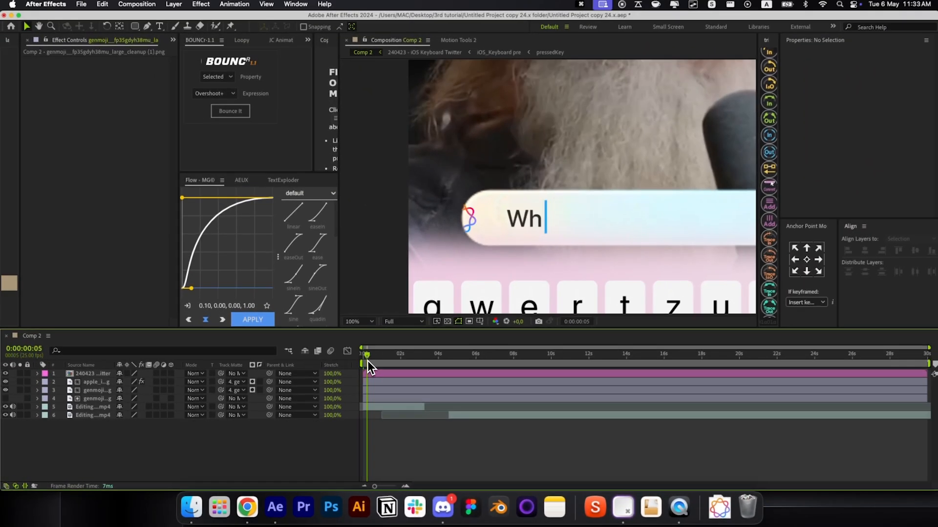
pyautogui.moveTo(653, 232); pyautogui.dragTo(670, 234)
# Step: Increase the speed Slider on the CTRL layer in the iOS Keyboard Twitter precomp to make the text type faster
pyautogui.moveTo(377, 362); pyautogui.dragTo(398, 375)
pyautogui.hotkey('shift', '/')
pyautogui.doubleClick(398, 373)
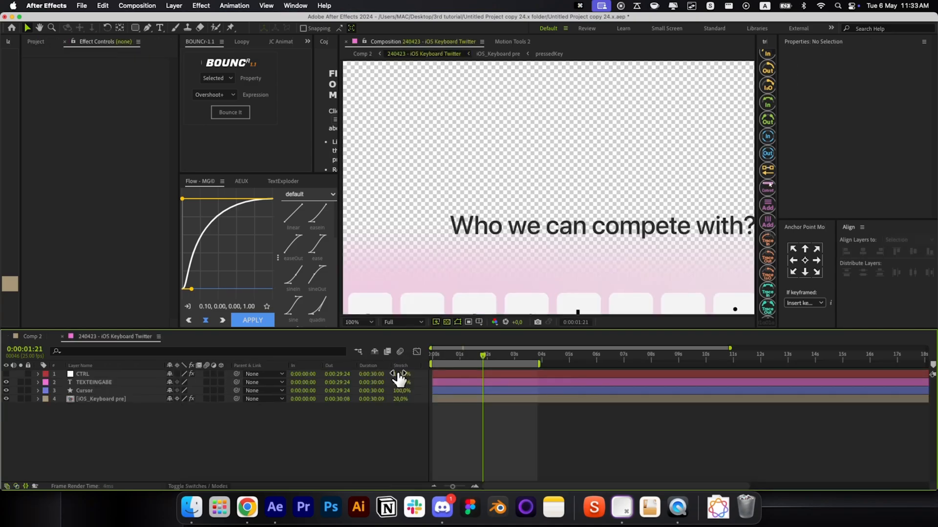
pyautogui.click(477, 373)
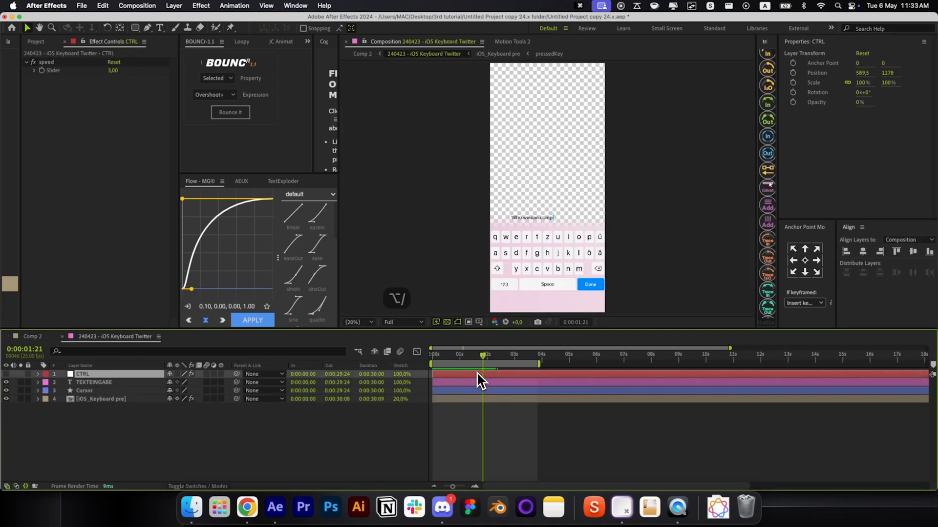
pyautogui.click(34, 71)
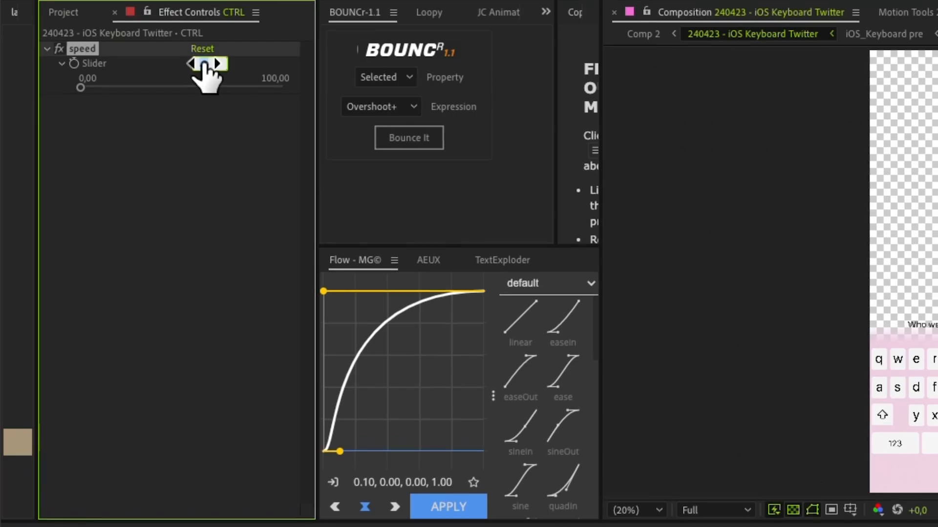
pyautogui.press('Up')
pyautogui.press('Up')
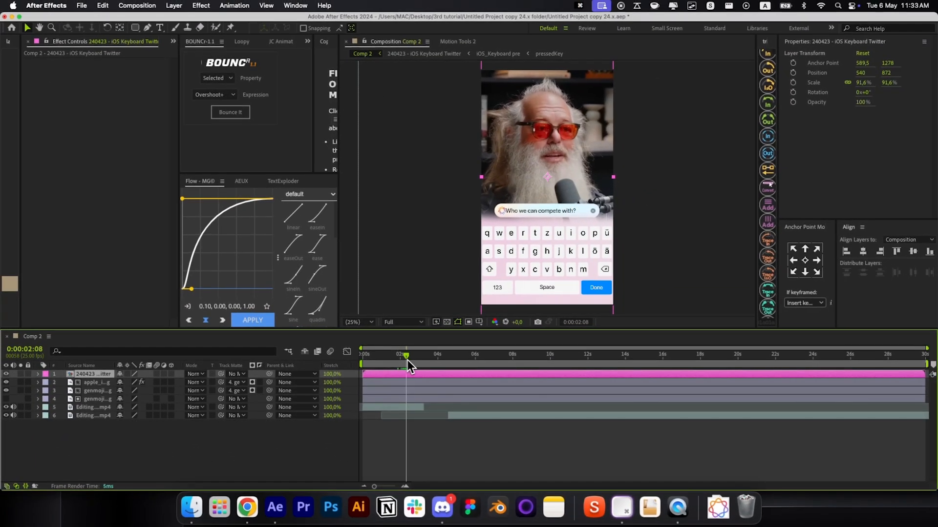
# Step: Shift the TEXTEINGABE and Cursor layers right in the keyboard precomp so the typed text clears the logo
pyautogui.moveTo(407, 359); pyautogui.dragTo(407, 361)
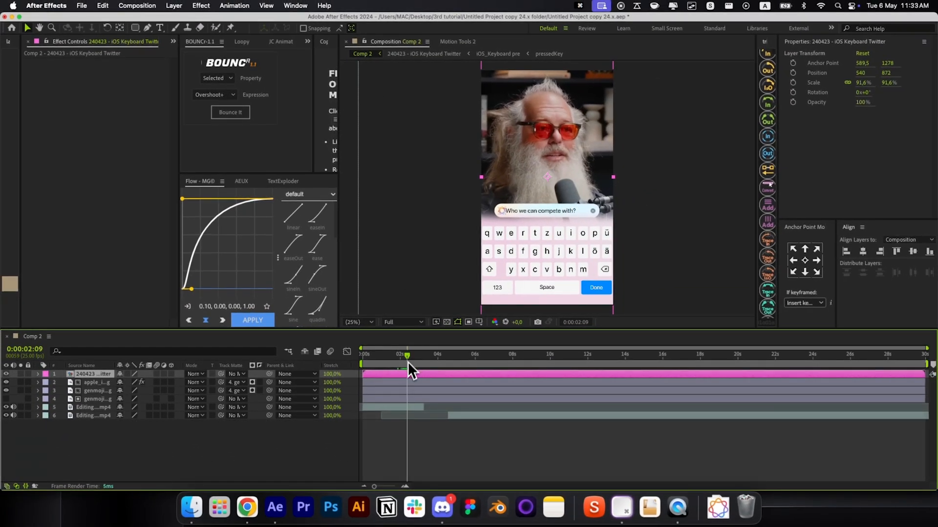
pyautogui.click(419, 460)
pyautogui.doubleClick(466, 374)
pyautogui.click(481, 383)
pyautogui.click(482, 390)
pyautogui.click(470, 421)
pyautogui.hotkey('shift', 'Escape')
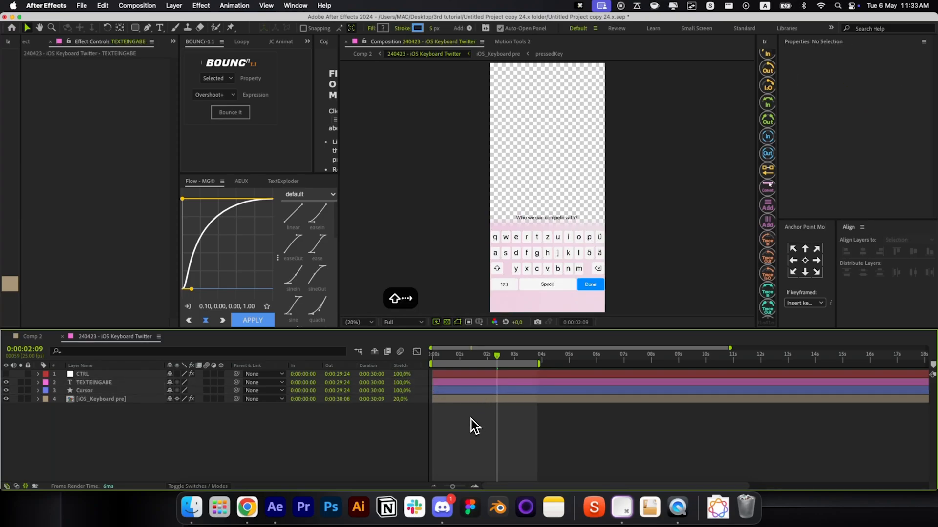
pyautogui.click(479, 436)
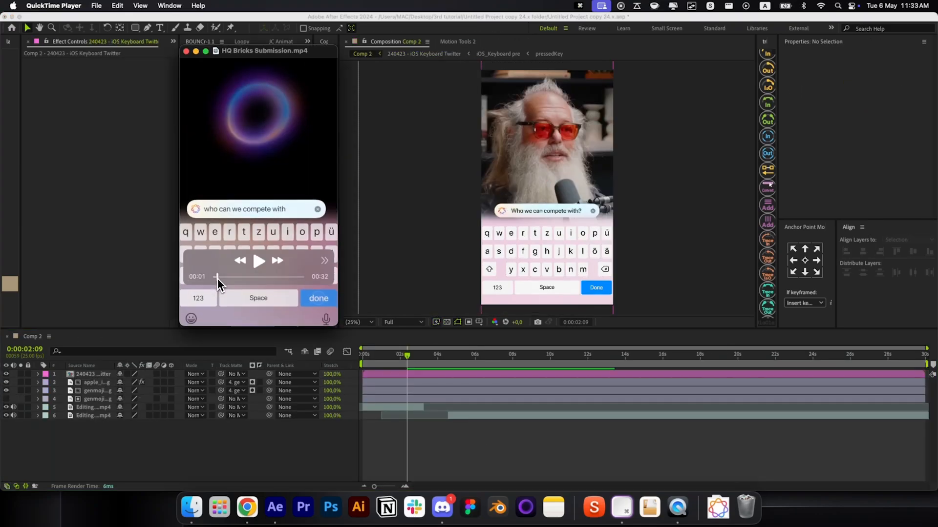
# Step: Check the reference clip, then parent the Done key's text layer to the Return shape layer in the iOS_Keyboard pre comp
pyautogui.moveTo(218, 279); pyautogui.dragTo(212, 277)
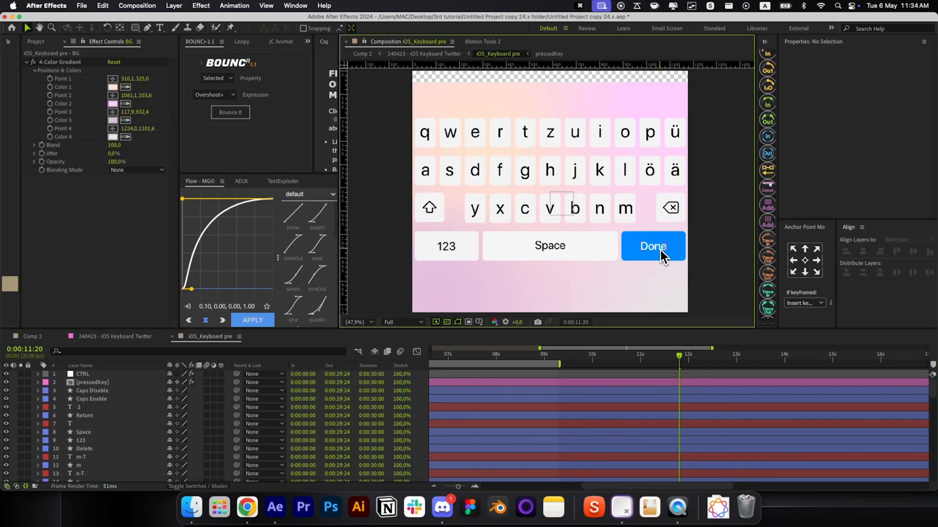
pyautogui.click(660, 250)
pyautogui.keyDown('shift'); pyautogui.click(659, 257); pyautogui.keyUp('shift')
pyautogui.press('-')
pyautogui.press('Home')
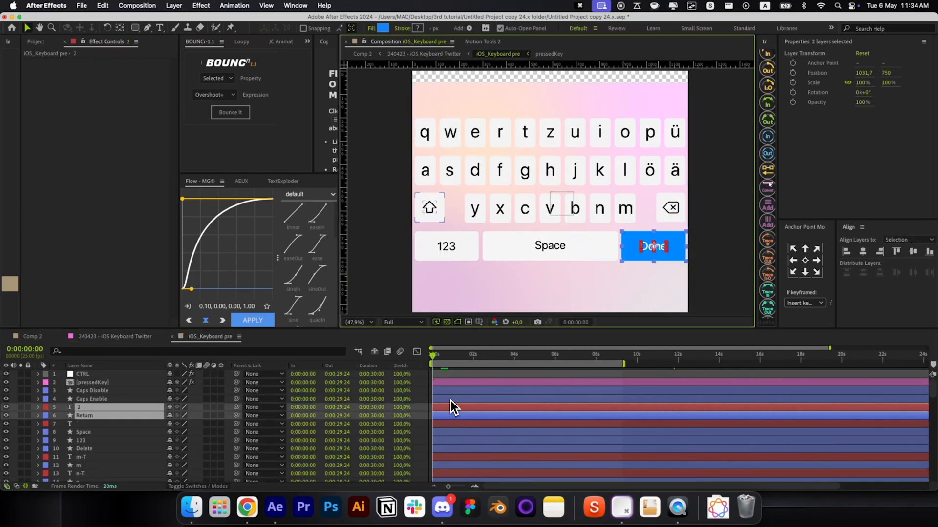
pyautogui.click(450, 406)
pyautogui.moveTo(237, 408); pyautogui.dragTo(102, 416)
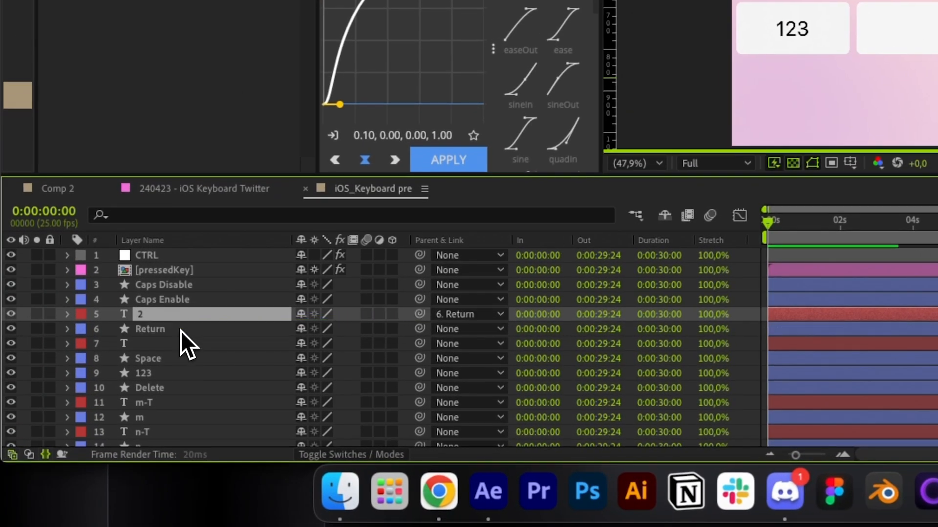
# Step: Keyframe the Return layer's Scale at 100% at 0:00:09:20, 80% at 0:00:10:05 and 100% ten frames after that
pyautogui.click(181, 330)
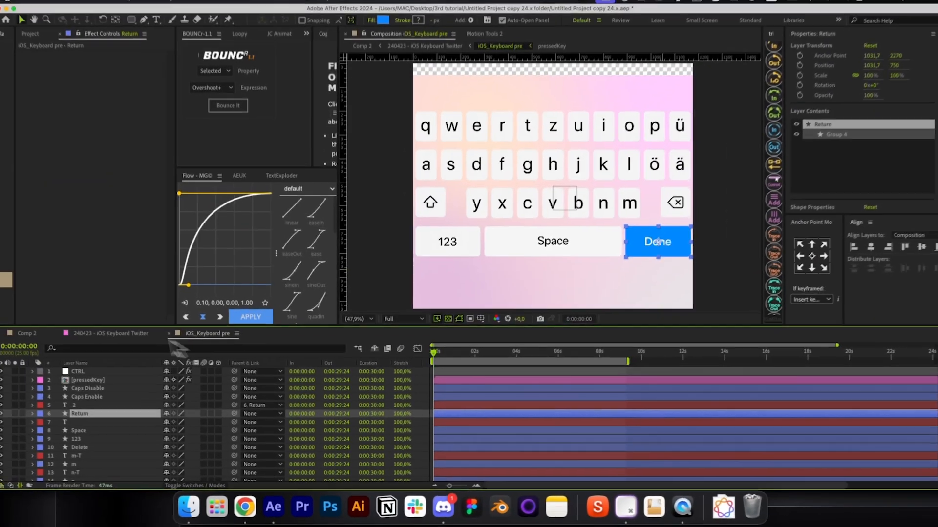
pyautogui.press('s')
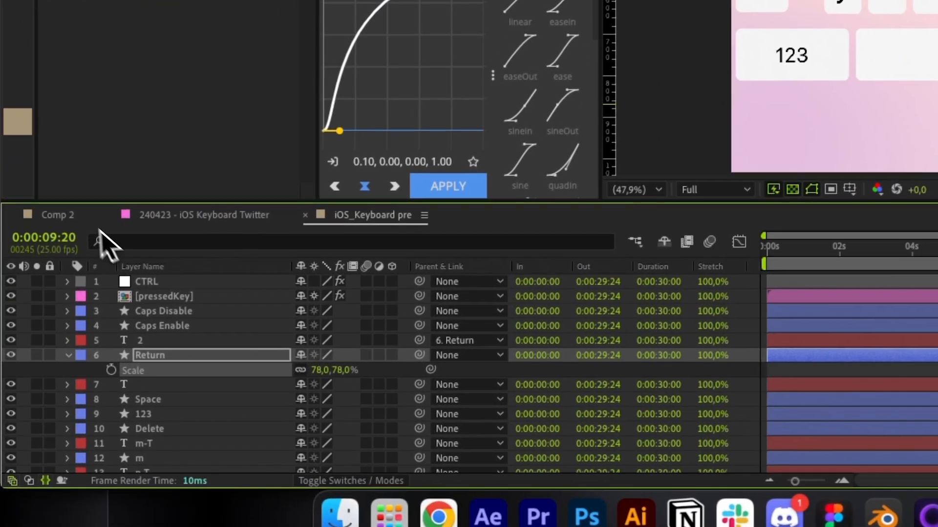
pyautogui.click(39, 337)
pyautogui.click(373, 215)
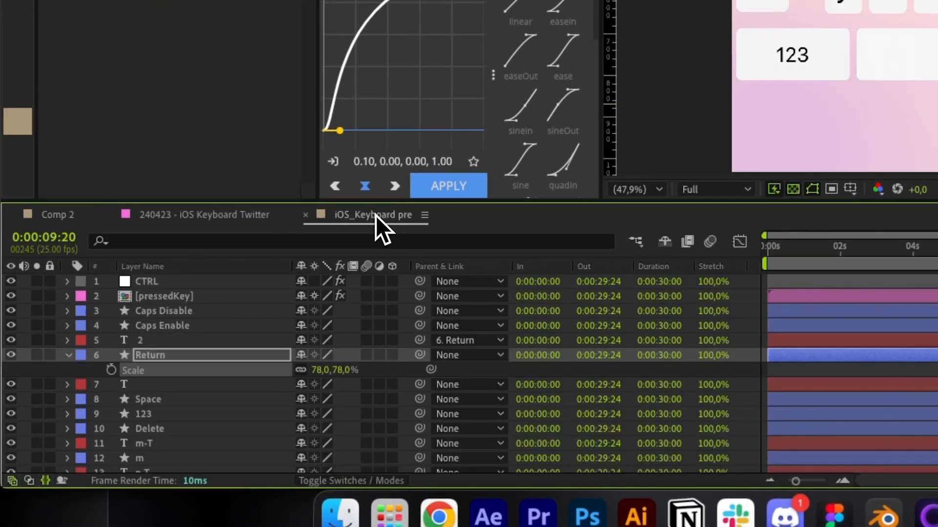
pyautogui.press('super+z')
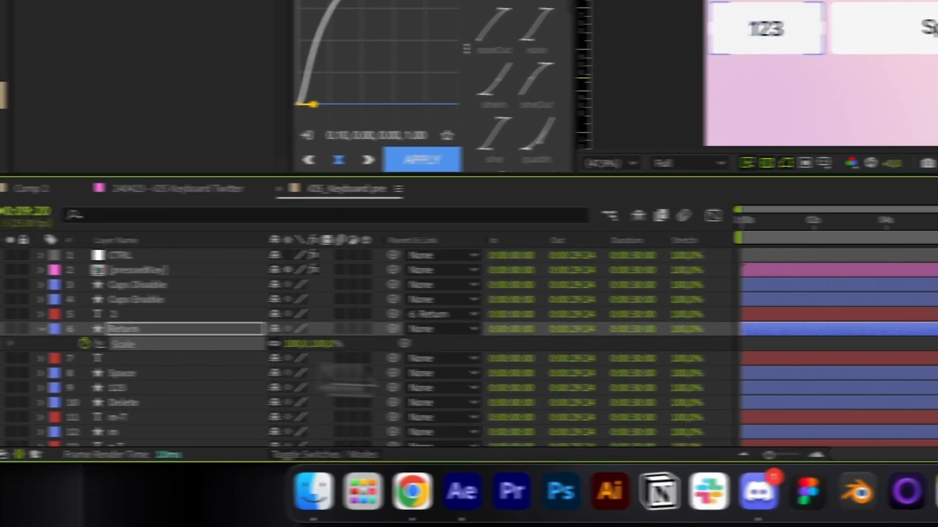
pyautogui.press('super+shift+Right')
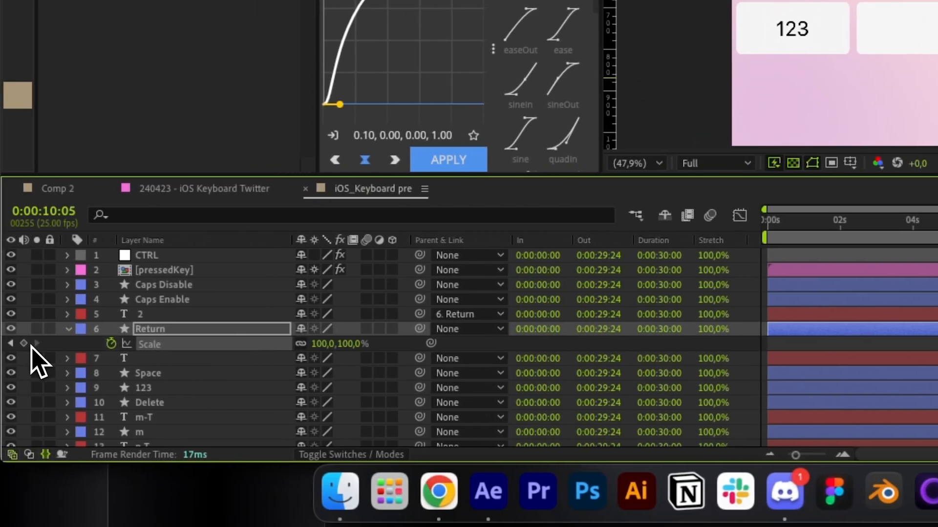
pyautogui.click(23, 343)
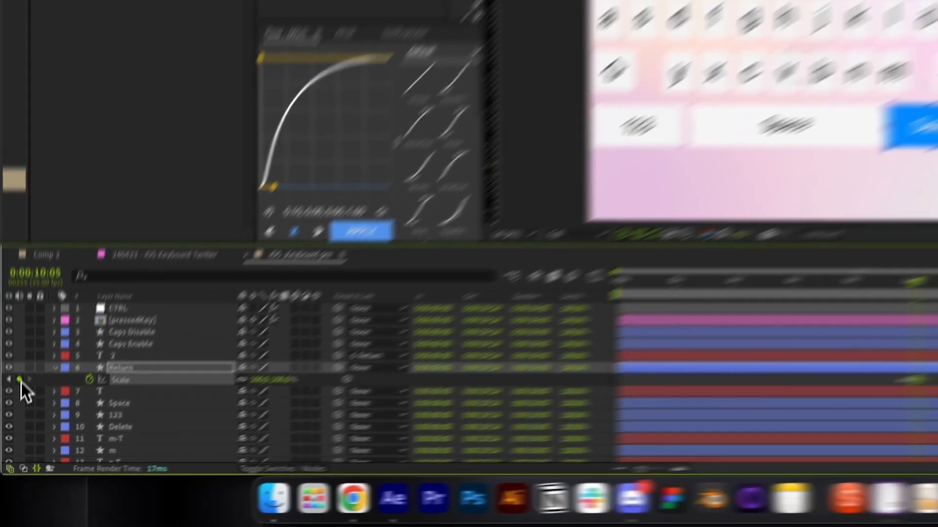
pyautogui.press('super+shift+Right')
pyautogui.click(24, 343)
pyautogui.press('super+shift+Left')
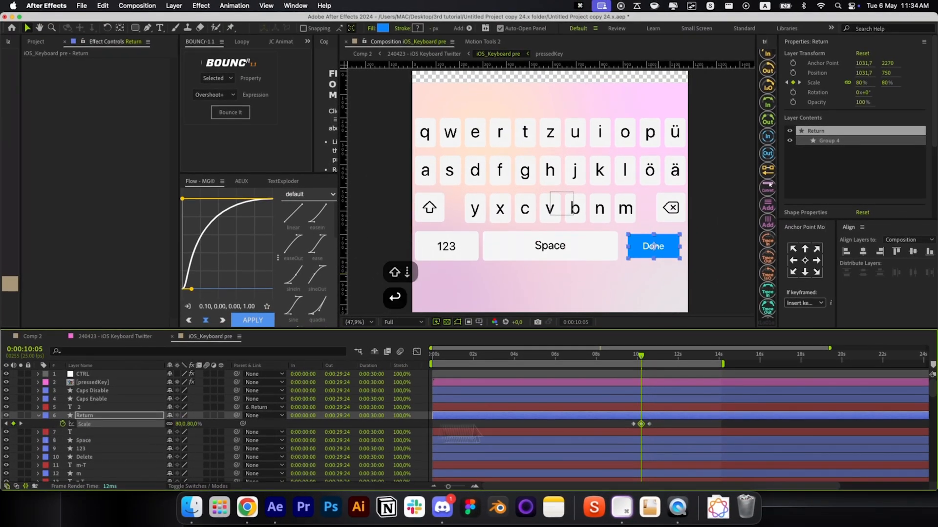
# Step: Apply Easy Ease to the Return layer's Scale keyframes, stretch their spacing to end at 0:00:10:20, and preview the key press
pyautogui.moveTo(665, 416); pyautogui.dragTo(609, 454)
pyautogui.press('F9')
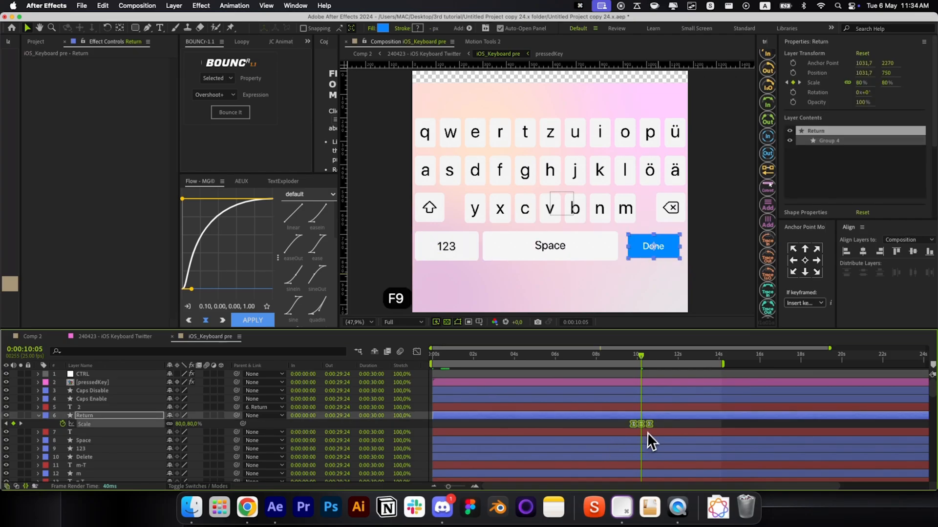
pyautogui.moveTo(652, 427); pyautogui.dragTo(655, 427)
pyautogui.click(659, 426)
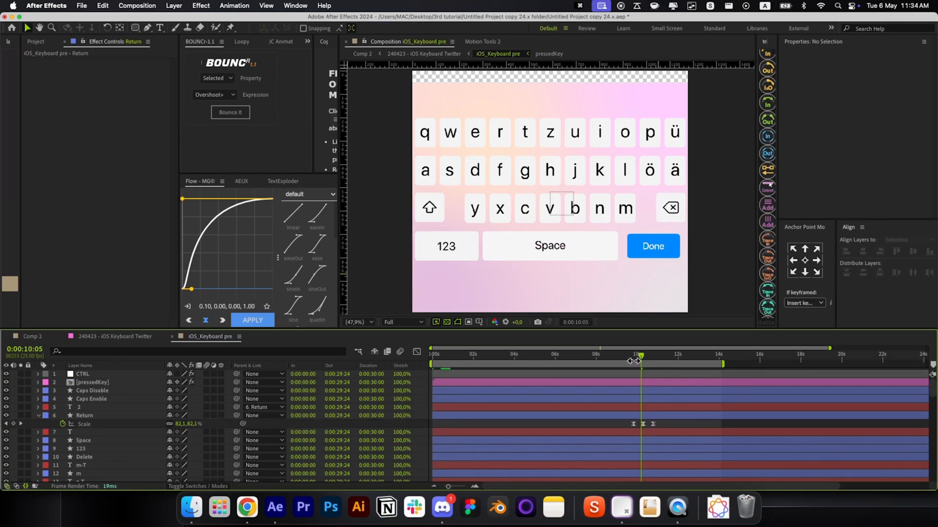
pyautogui.moveTo(632, 357); pyautogui.dragTo(650, 359)
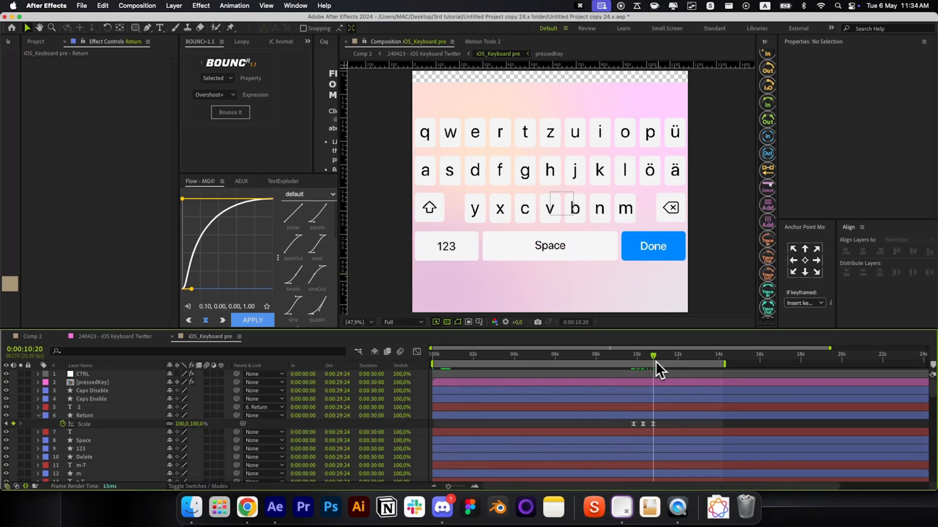
# Step: Apply Deep Glow to the Return layer, enable Radius keyframing at 800, and set Exposure to 0.45
pyautogui.click(621, 416)
pyautogui.hotkey('alt', 'space')
pyautogui.write('dee')
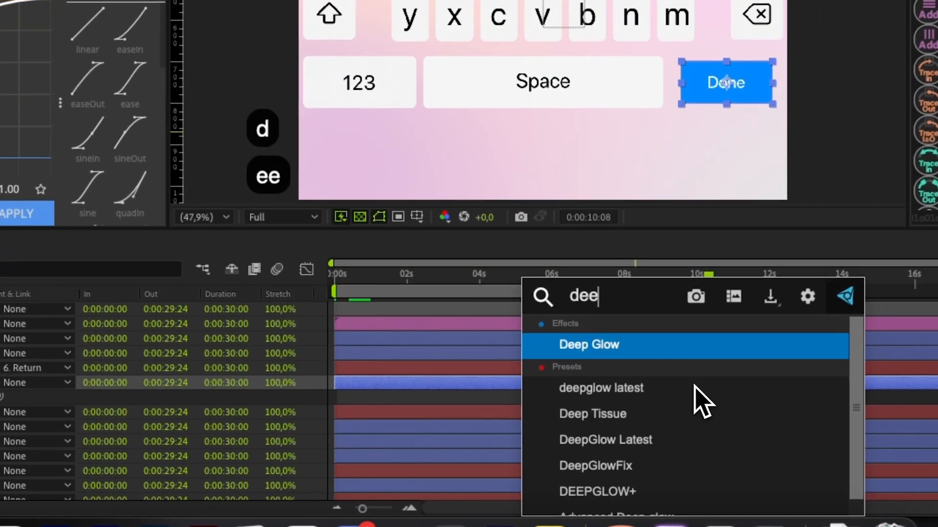
pyautogui.press('Down')
pyautogui.press('Return')
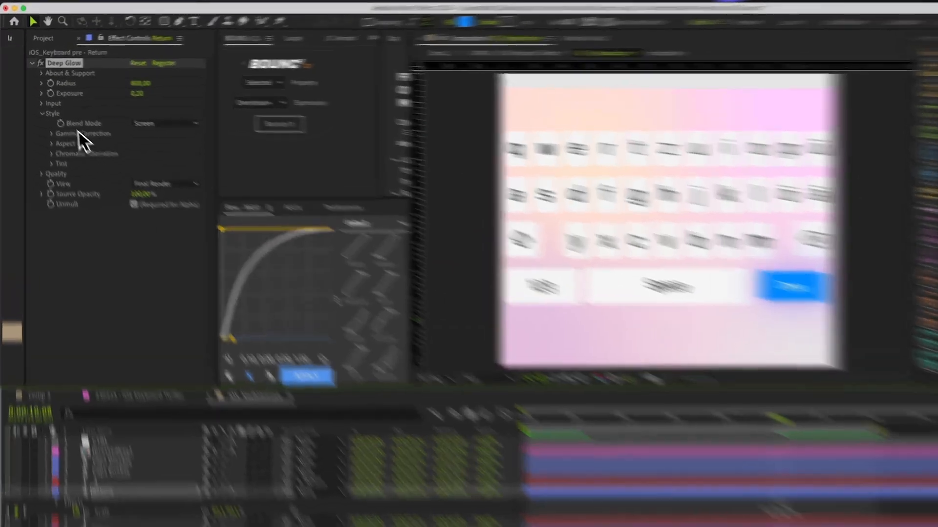
pyautogui.click(34, 96)
pyautogui.moveTo(111, 104); pyautogui.dragTo(74, 110)
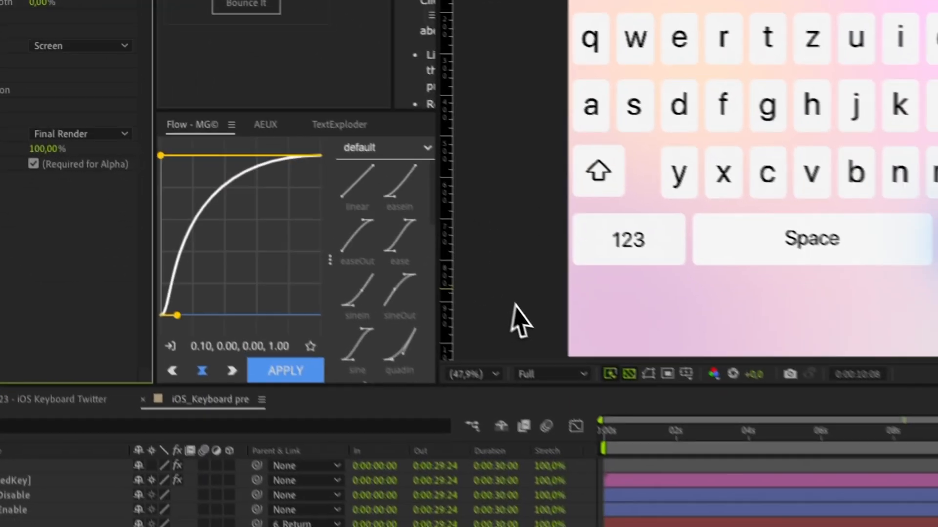
# Step: Keyframe the Deep Glow Radius at 0 on the first and last Scale keyframes, and apply Easy Ease to the Radius keyframes
pyautogui.press('p')
pyautogui.press('u')
pyautogui.moveTo(647, 362); pyautogui.dragTo(635, 362)
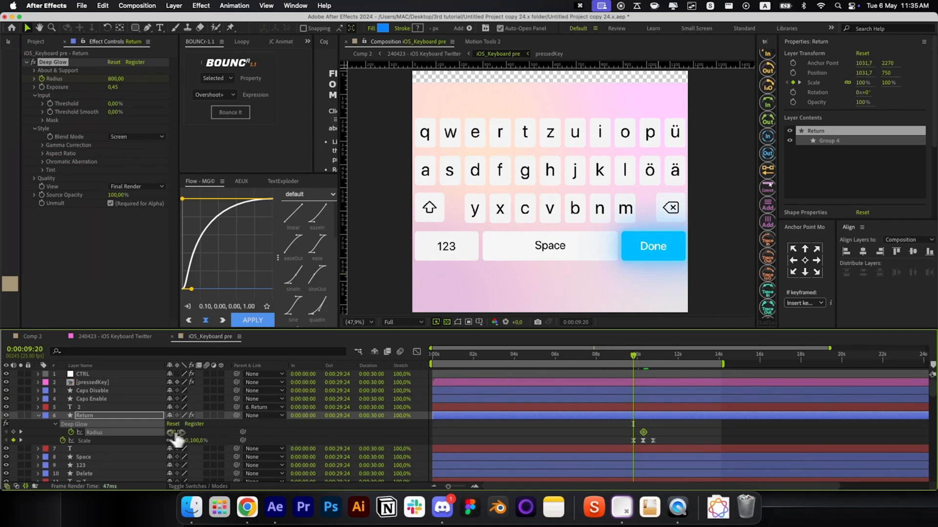
pyautogui.write('0')
pyautogui.press('Return')
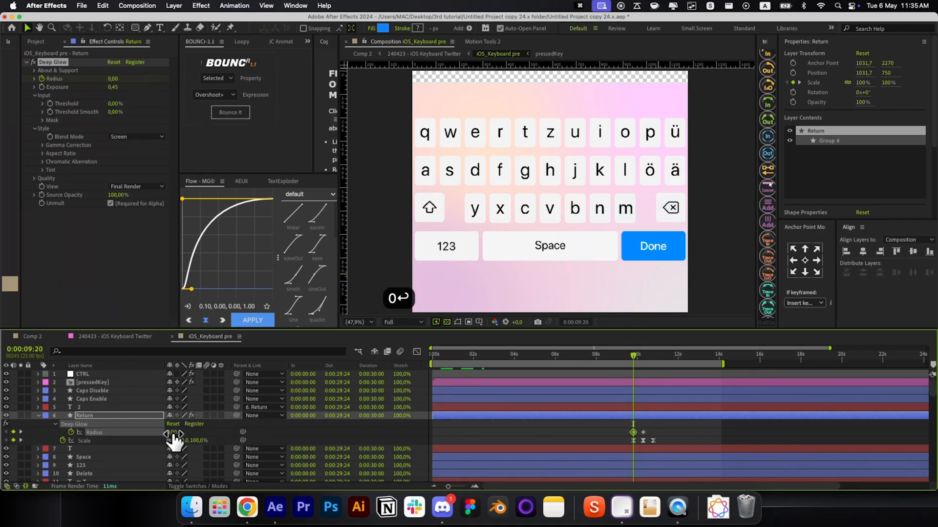
pyautogui.press('super+c')
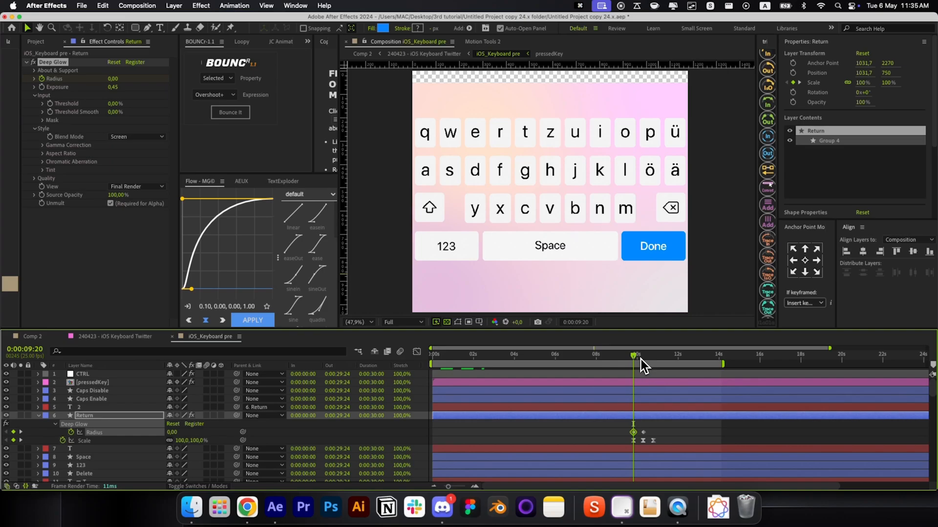
pyautogui.click(651, 359)
pyautogui.press('super+v')
pyautogui.moveTo(629, 354)
pyautogui.mouseDown()
pyautogui.moveTo(654, 359)
pyautogui.moveTo(631, 365)
pyautogui.mouseUp()
pyautogui.press('F9')
# Step: Import Untitled Project_2.aep into the project
pyautogui.click(613, 433)
pyautogui.click(35, 42)
pyautogui.press('super+i')
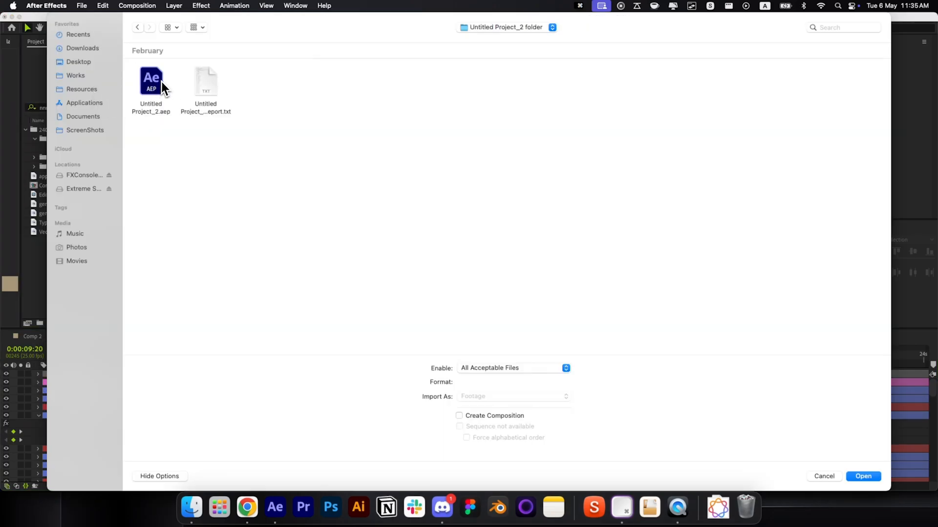
pyautogui.doubleClick(163, 88)
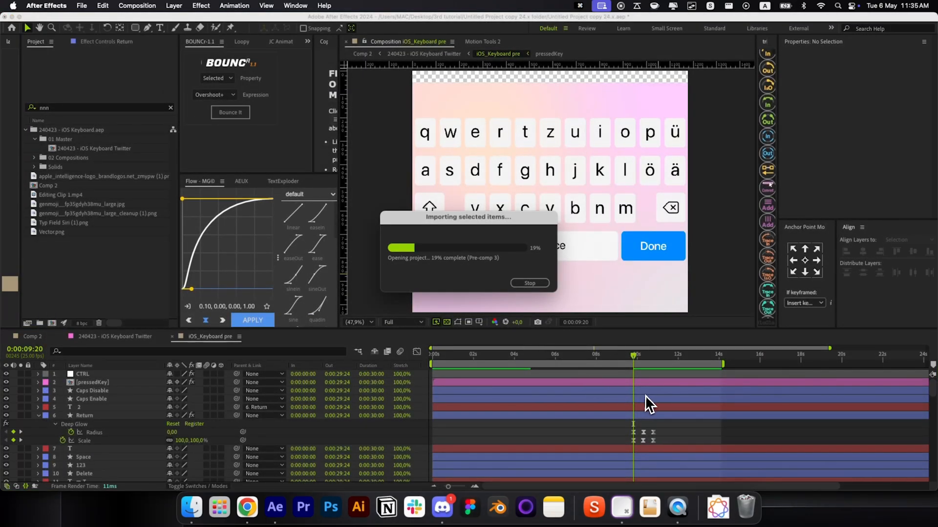
# Step: Add Pre-comp 3 above the Return layer, then scale the circle down to about 39% and center it on the Done key
pyautogui.moveTo(60, 241); pyautogui.dragTo(643, 416)
pyautogui.press('alt+shift+super+h')
pyautogui.hotkey('alt', '/')
pyautogui.click(642, 359)
pyautogui.click(600, 249)
pyautogui.press('shift+super+h')
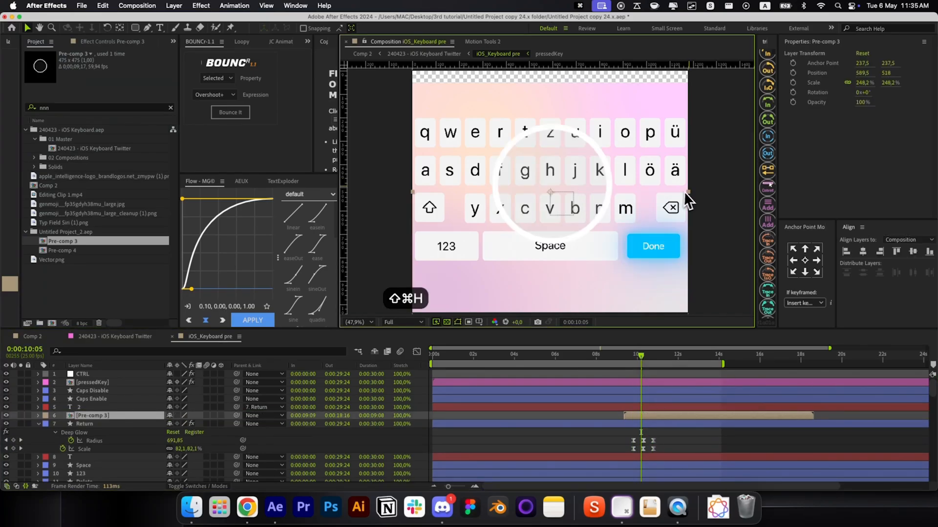
pyautogui.moveTo(686, 193); pyautogui.dragTo(654, 245)
pyautogui.doubleClick(639, 415)
pyautogui.press('super+w')
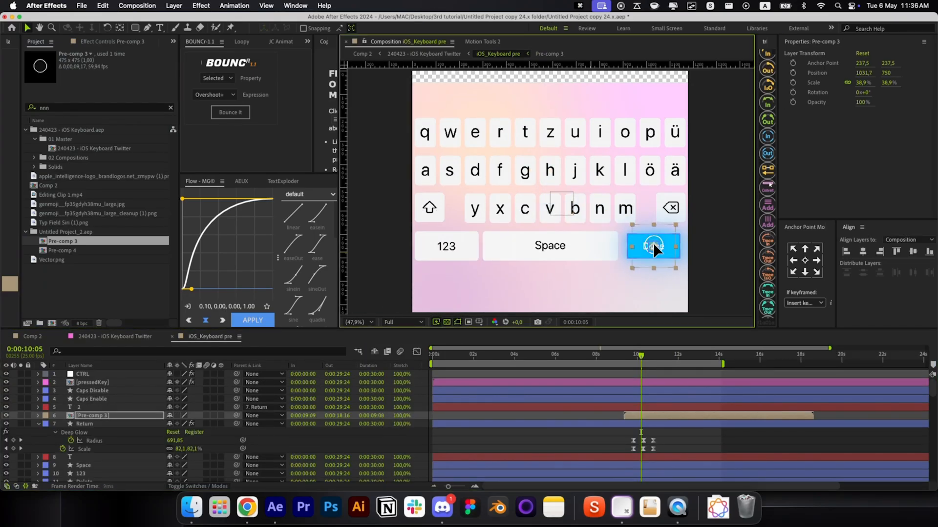
# Step: Start the Pre-comp 3 layer at 0:00:09:20 and apply the Fade In+Out - frames preset to it
pyautogui.click(634, 359)
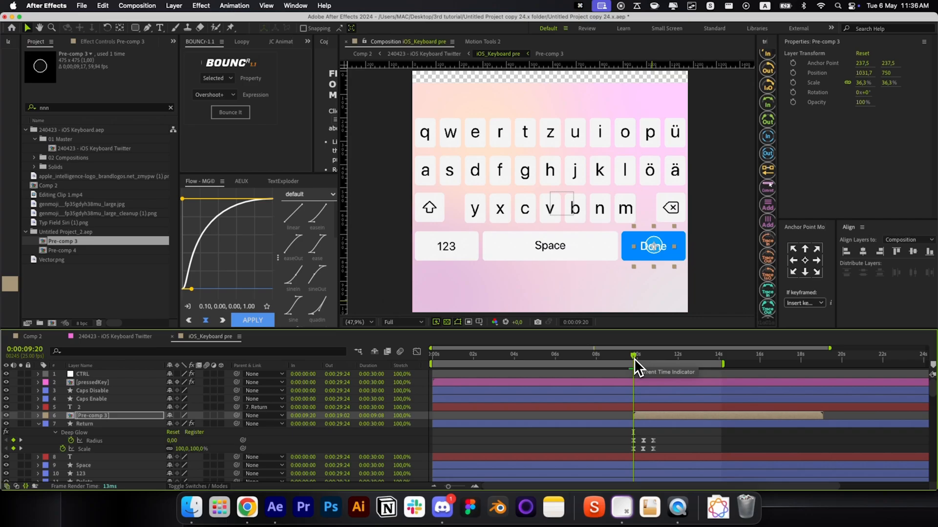
pyautogui.hotkey('ctrl', 'space')
pyautogui.write('fade in')
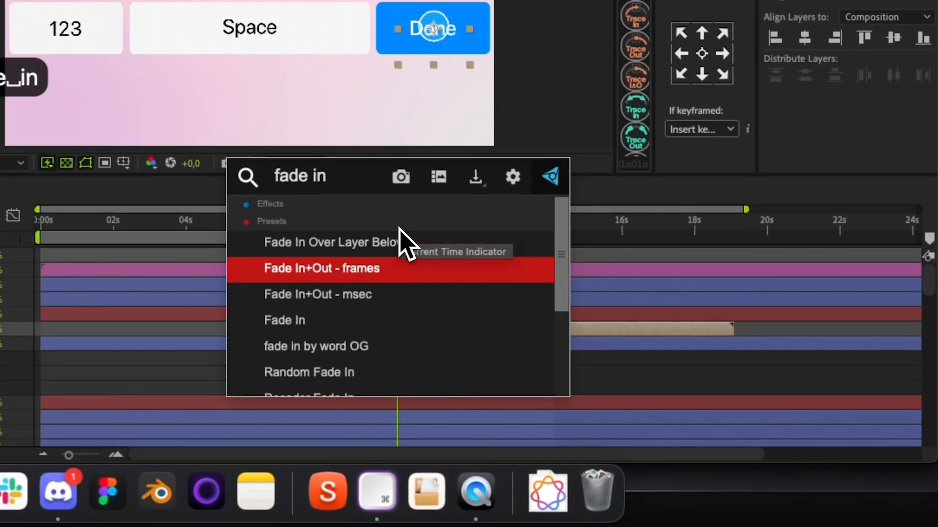
pyautogui.press('Return')
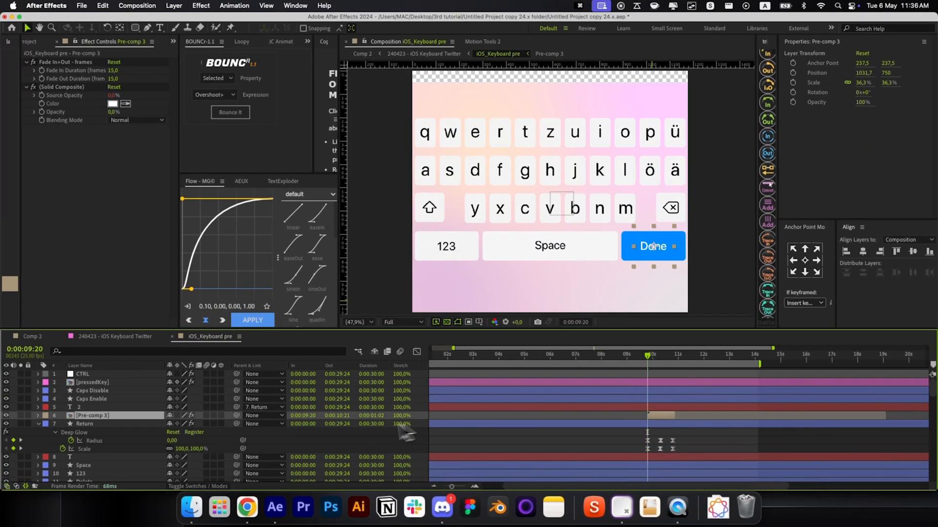
# Step: Parent Pre-comp 3 to the Return layer, move it above the Done text layer, and preview the press animation
pyautogui.moveTo(237, 416); pyautogui.dragTo(124, 425)
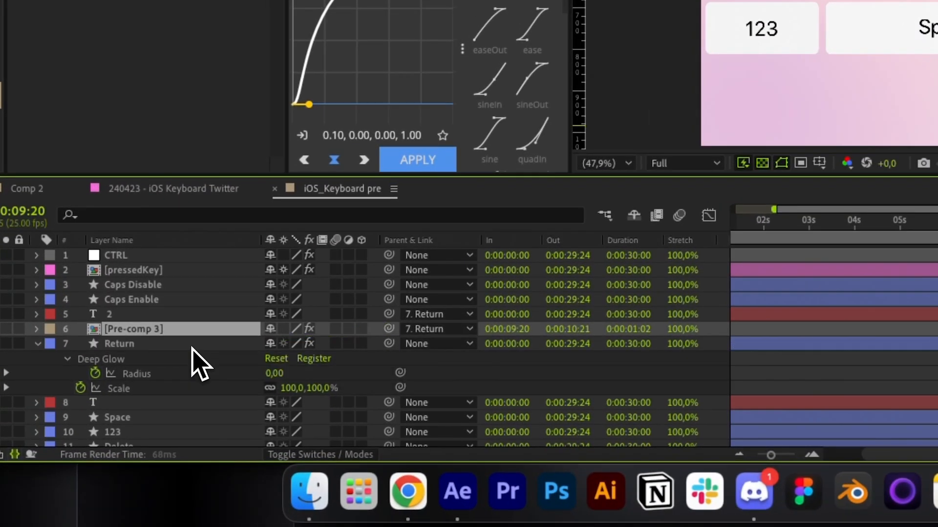
pyautogui.press('super+]')
pyautogui.click(697, 440)
pyautogui.moveTo(648, 358); pyautogui.dragTo(669, 366)
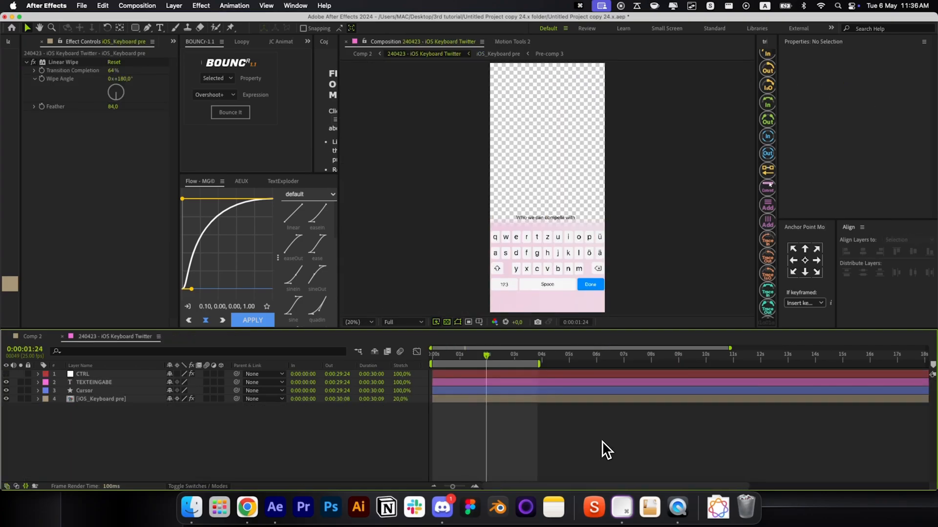
# Step: Extend the iOS_Keyboard pre work area and shift the Pre-comp 3 layer and the Return layer's keyframes forward in time
pyautogui.click(213, 337)
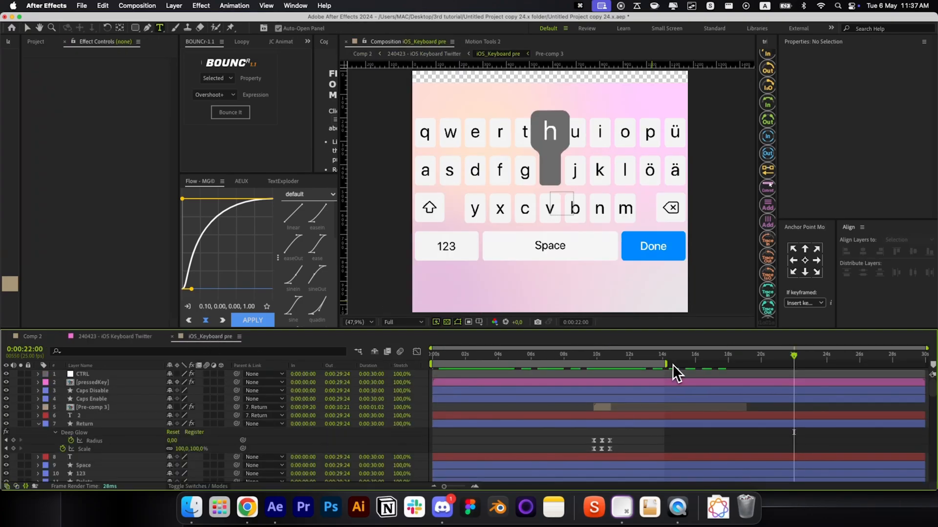
pyautogui.moveTo(666, 365); pyautogui.dragTo(859, 366)
pyautogui.click(607, 409)
pyautogui.moveTo(619, 436); pyautogui.dragTo(588, 447)
pyautogui.keyDown('super'); pyautogui.click(607, 409); pyautogui.keyUp('super')
pyautogui.moveTo(607, 408); pyautogui.dragTo(768, 409)
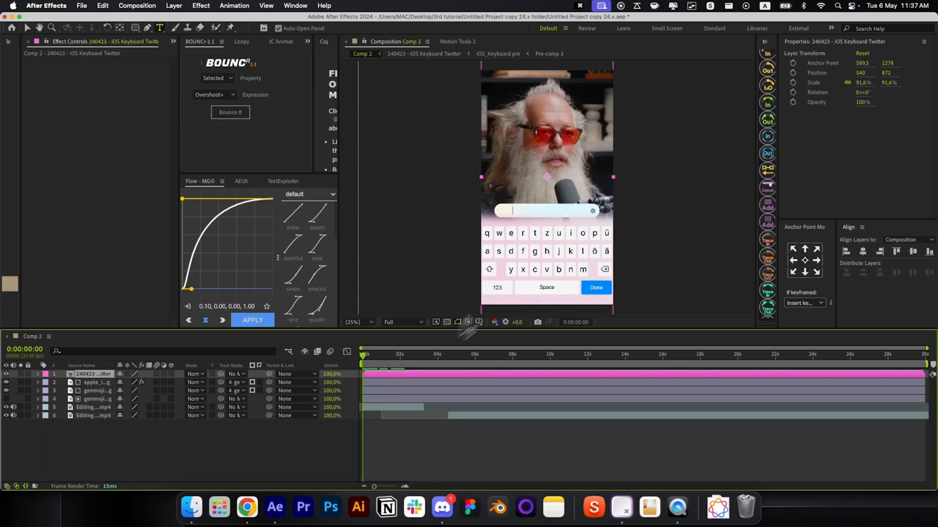
# Step: Keyframe the keyboard layer's Position in Comp 2 from 540, 1696 at the first frame to 540, 872 at 0:00:00:10
pyautogui.press('super+Right')
pyautogui.press('p')
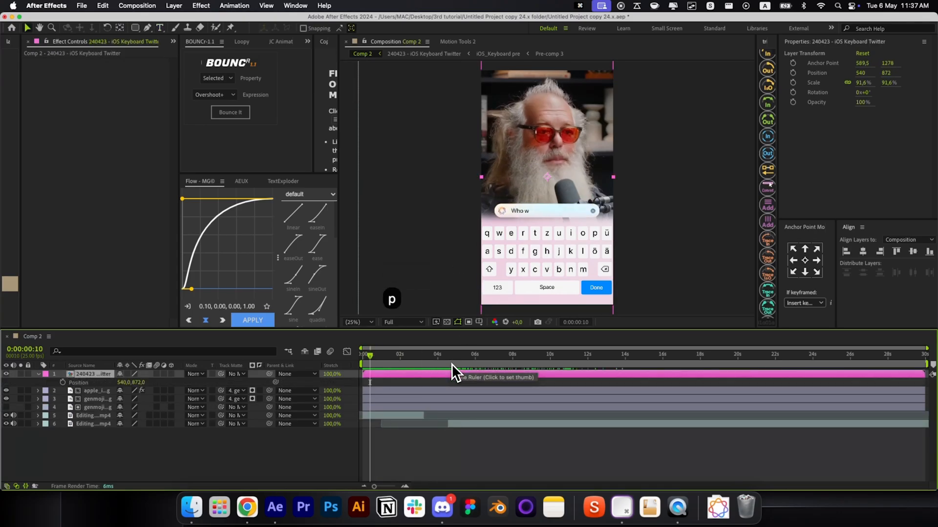
pyautogui.click(61, 383)
pyautogui.click(61, 382)
pyautogui.press('Home')
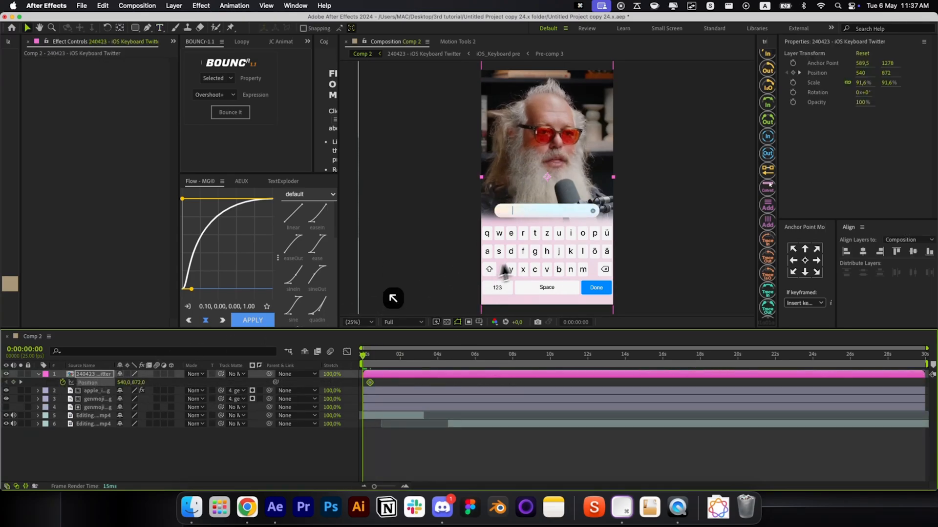
pyautogui.moveTo(508, 268); pyautogui.dragTo(513, 356)
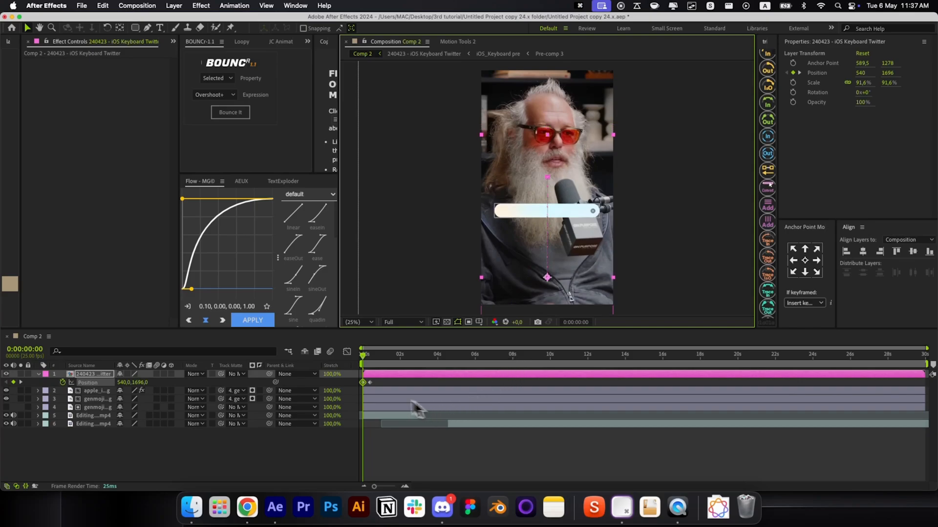
# Step: Move the keyboard layer's end Position keyframe further right in time, then apply Easy Ease and the Flow curve 0.10, 0.00, 0.00, 1.00
pyautogui.click(372, 384)
pyautogui.moveTo(375, 385); pyautogui.dragTo(382, 385)
pyautogui.moveTo(409, 461); pyautogui.dragTo(331, 351)
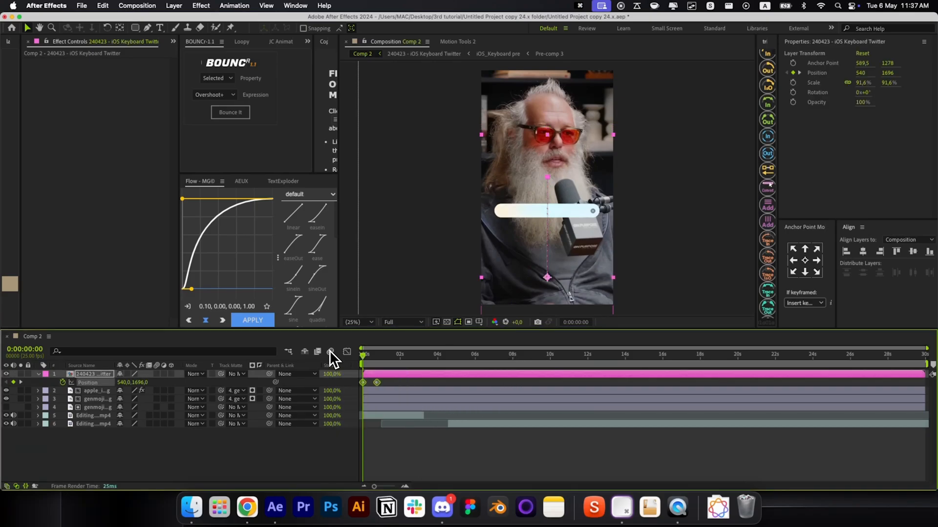
pyautogui.press('F9')
pyautogui.click(265, 320)
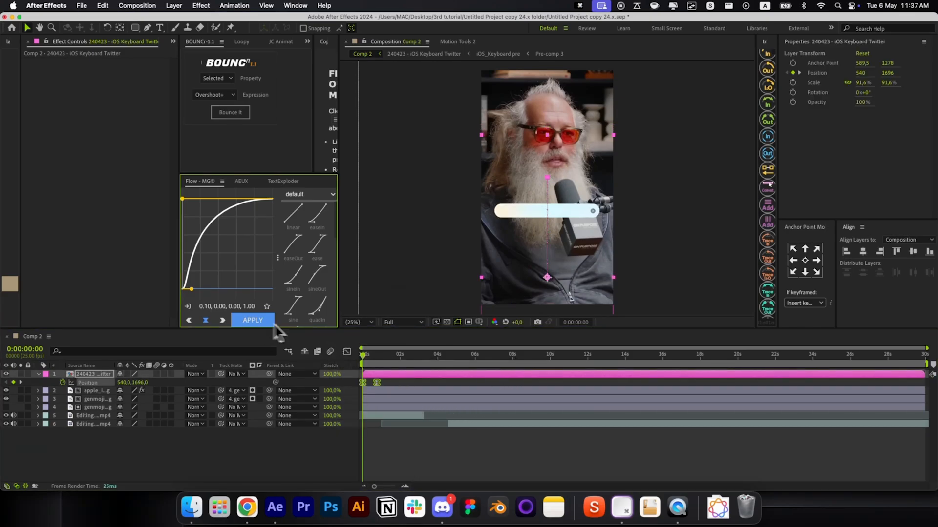
# Step: Cut the three search field layers from Comp 2 and paste them into the 240423 - iOS Keyboard Twitter comp
pyautogui.hotkey('shift', 'F3')
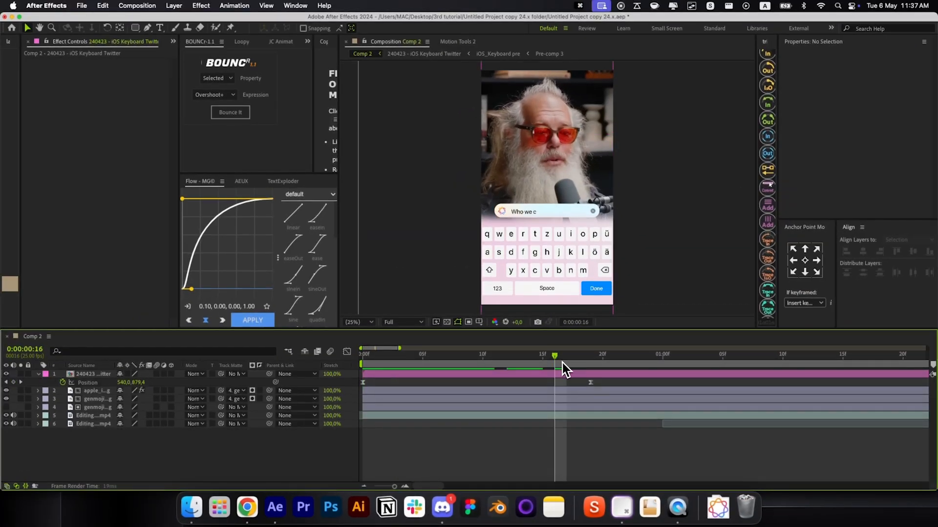
pyautogui.press('super+x')
pyautogui.press('super+v')
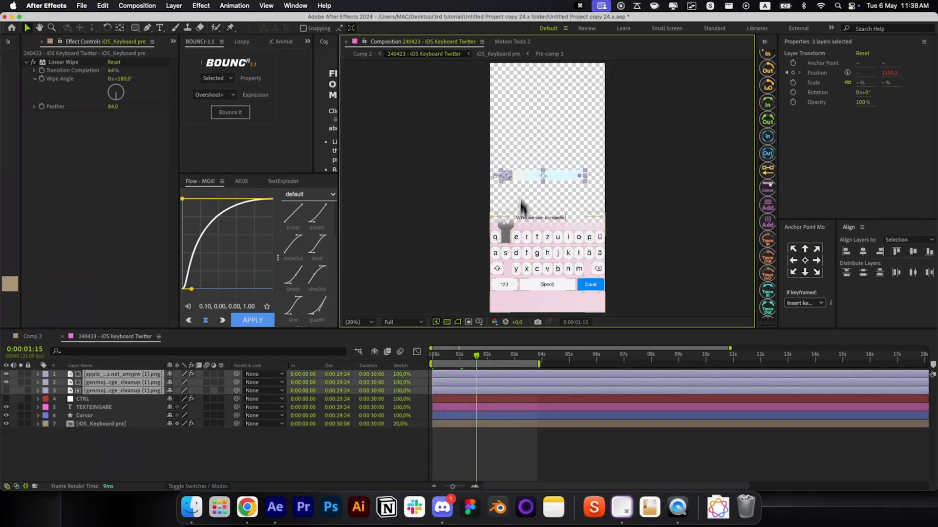
# Step: Precompose the pasted search field layers, align the pre-comp behind the typed text, and stack it directly above the iOS_Keyboard pre layer
pyautogui.press('shift+super+c')
pyautogui.press('Return')
pyautogui.moveTo(561, 225); pyautogui.dragTo(582, 216)
pyautogui.press('super+[')
pyautogui.press('shift+super+[')
pyautogui.scroll(4, 549, 224)
pyautogui.press('super+]')
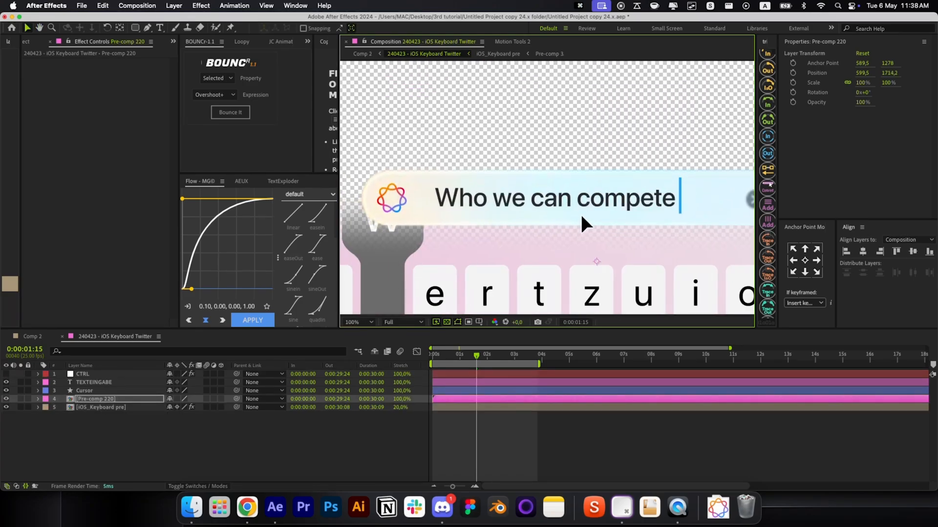
pyautogui.hotkey('alt', '/')
pyautogui.click(526, 436)
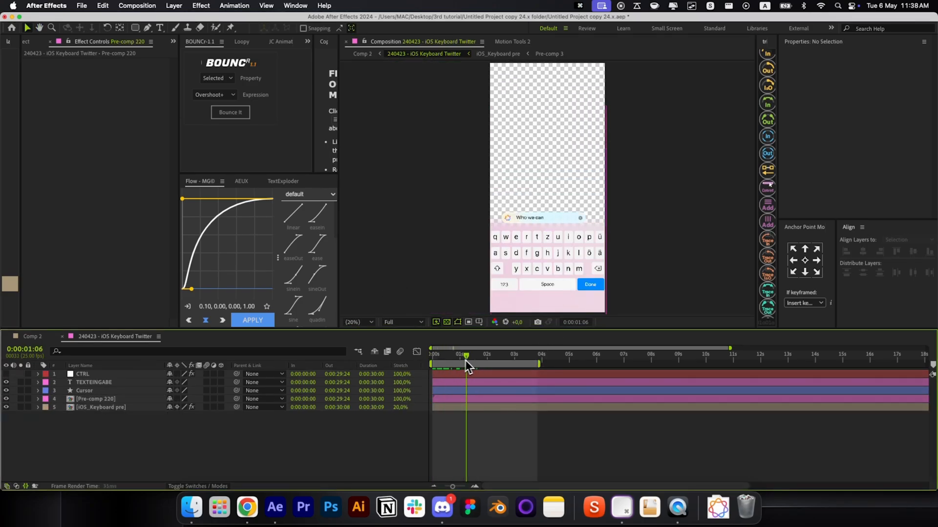
# Step: Return to Comp 2 and move Editing Clip 1's anchor point to the top centre of the frame, at 536, 0
pyautogui.press('super+w')
pyautogui.moveTo(439, 360); pyautogui.dragTo(335, 378)
pyautogui.press('p')
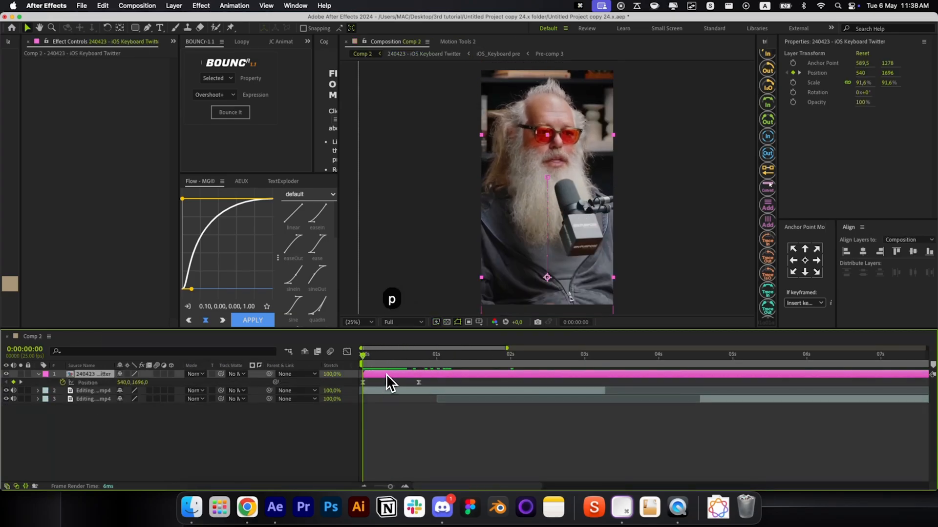
pyautogui.click(385, 390)
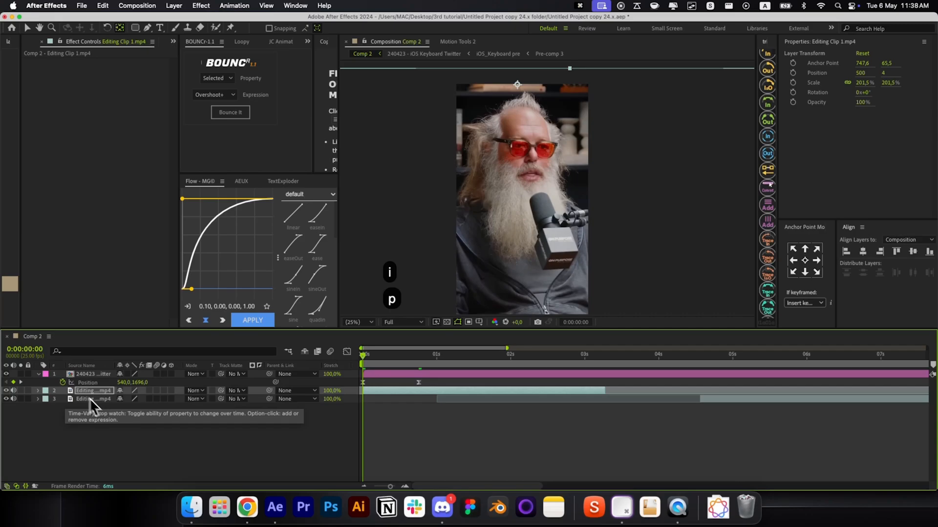
pyautogui.click(404, 450)
pyautogui.click(516, 250)
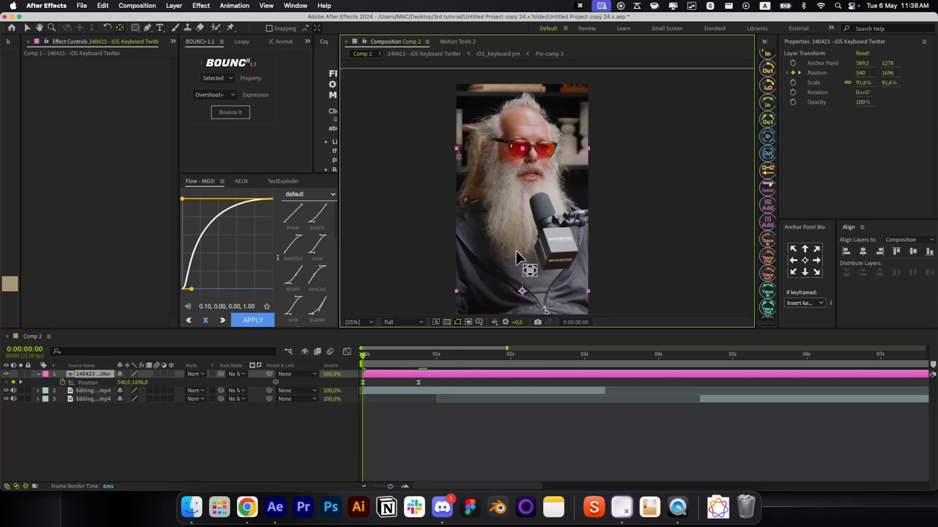
pyautogui.click(544, 122)
pyautogui.press('v')
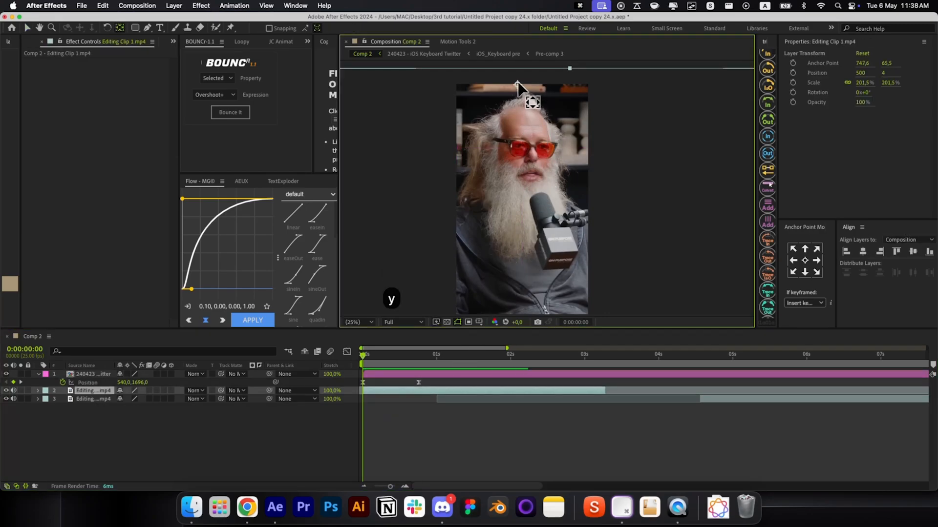
pyautogui.moveTo(518, 87); pyautogui.dragTo(518, 118)
pyautogui.moveTo(523, 82); pyautogui.dragTo(522, 81)
pyautogui.press('v')
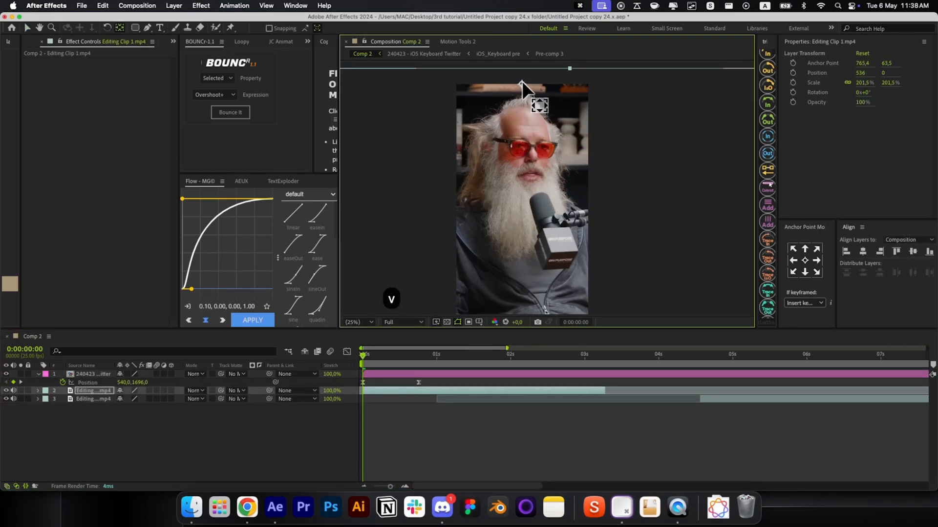
# Step: Add Position and Scale keyframes to Editing Clip 1 at the first frame
pyautogui.press('p')
pyautogui.hotkey('shift', 's')
pyautogui.click(63, 399)
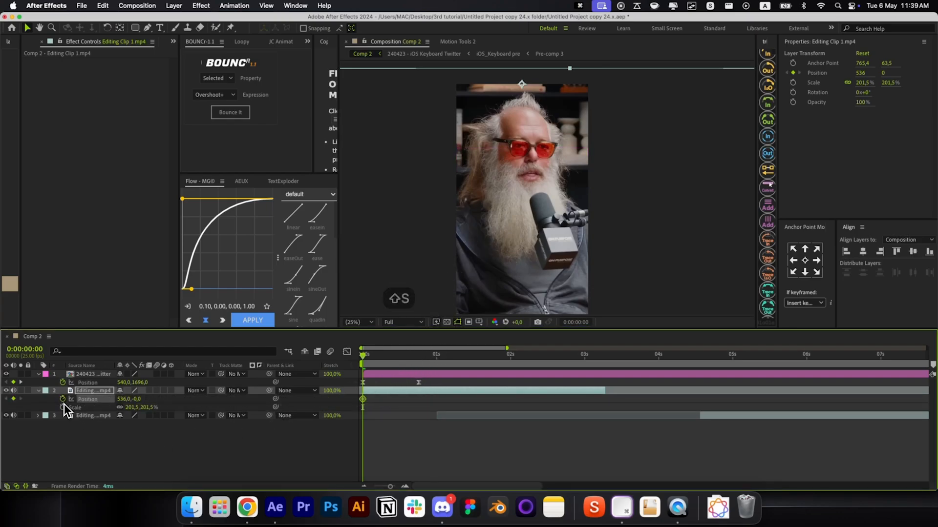
pyautogui.click(63, 407)
# Step: At 0:00:00:19, set the clip's Position to 570, 0 and Scale to 151.5%, then apply the Flow curve 0.10, 0.00, 0.00, 1.00
pyautogui.press('k')
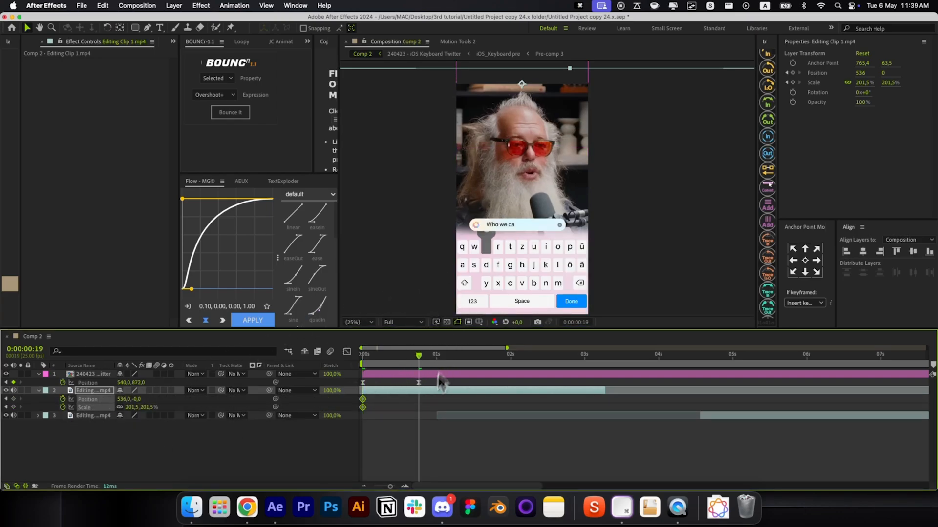
pyautogui.moveTo(149, 408)
pyautogui.mouseDown()
pyautogui.moveTo(125, 407)
pyautogui.moveTo(139, 401)
pyautogui.mouseUp()
pyautogui.moveTo(443, 453); pyautogui.dragTo(346, 393)
pyautogui.click(252, 320)
# Step: Preview the keyboard rise together with the clip's scale-down from the first frame
pyautogui.click(403, 452)
pyautogui.hotkey('alt', '/')
pyautogui.press('Home')
pyautogui.moveTo(388, 331); pyautogui.dragTo(362, 340)
pyautogui.press('space')
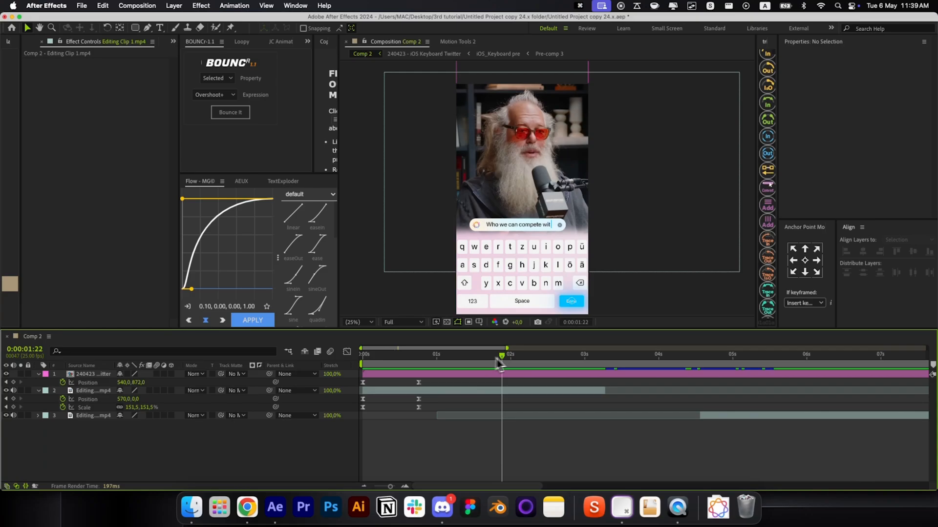
# Step: Check the typed question inside the nested keyboard comp, then compare the Comp 2 timing with the reference video
pyautogui.doubleClick(553, 245)
pyautogui.hotkey('alt', '/')
pyautogui.click(481, 374)
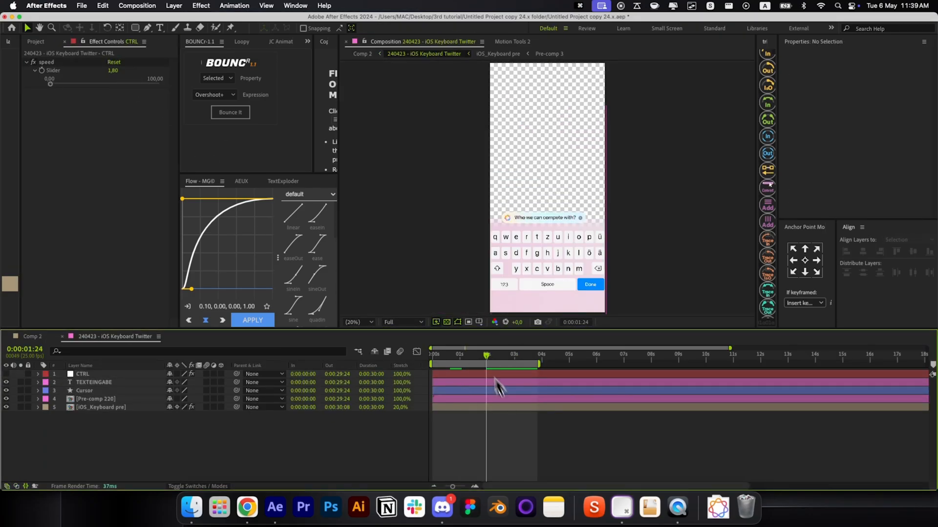
pyautogui.press('super+w')
pyautogui.moveTo(507, 356); pyautogui.dragTo(493, 386)
pyautogui.click(476, 463)
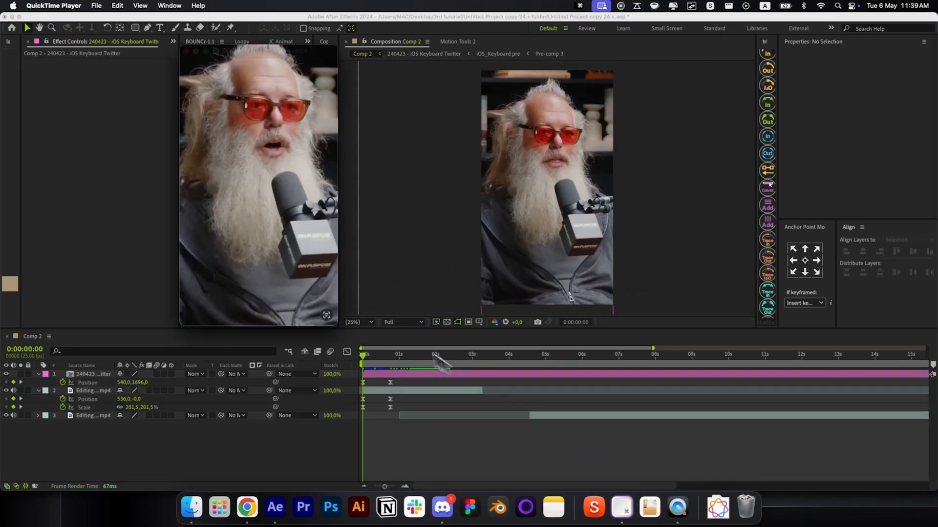
pyautogui.moveTo(216, 287)
pyautogui.moveTo(218, 280); pyautogui.dragTo(219, 279)
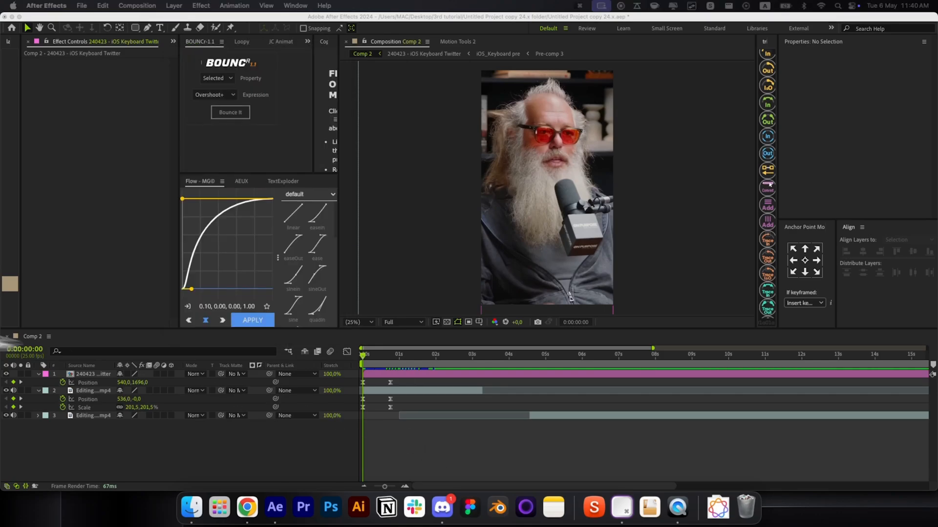
# Step: Add the phone interface PNG to Comp 2 and enlarge it to 233.5% so it fills the frame
pyautogui.moveTo(15, 293); pyautogui.dragTo(558, 200)
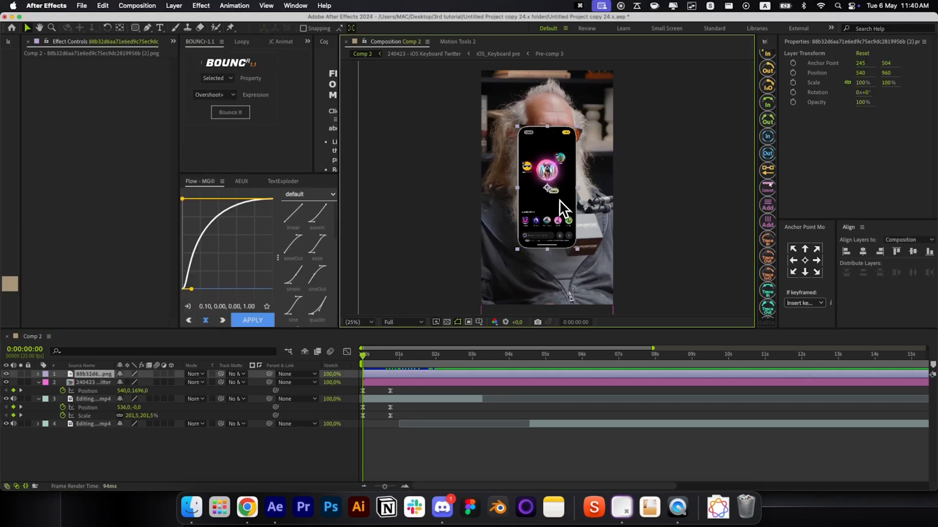
pyautogui.press('alt+shift+super+g')
pyautogui.press('alt+shift+super+h')
pyautogui.press('v')
pyautogui.moveTo(614, 188); pyautogui.dragTo(617, 190)
# Step: Move the phone interface layer below the keyboard layer and start it at 0:00:00:10
pyautogui.click(423, 376)
pyautogui.press('super+bracketleft')
pyautogui.click(378, 362)
pyautogui.press('[')
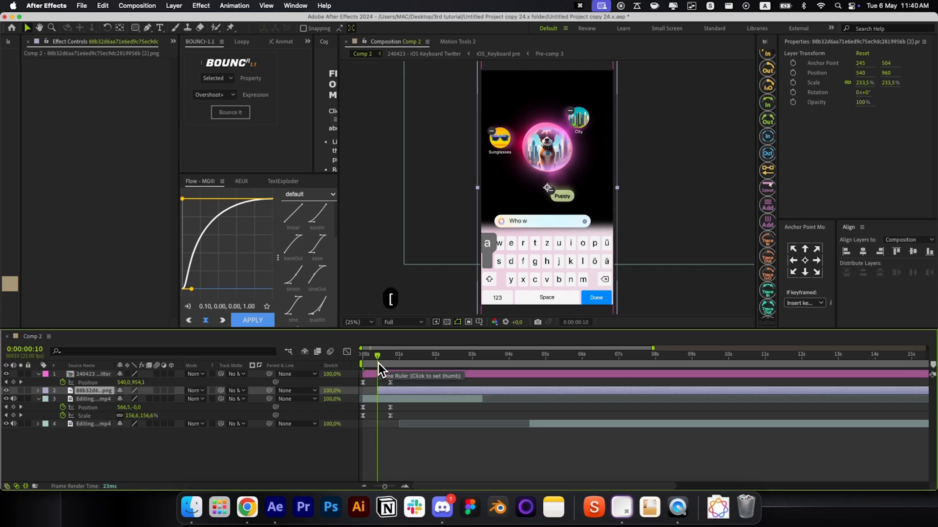
# Step: Shift the phone interface image down to 540, 1180 and draw a rectangular mask around its Cancel button
pyautogui.moveTo(379, 363); pyautogui.dragTo(395, 364)
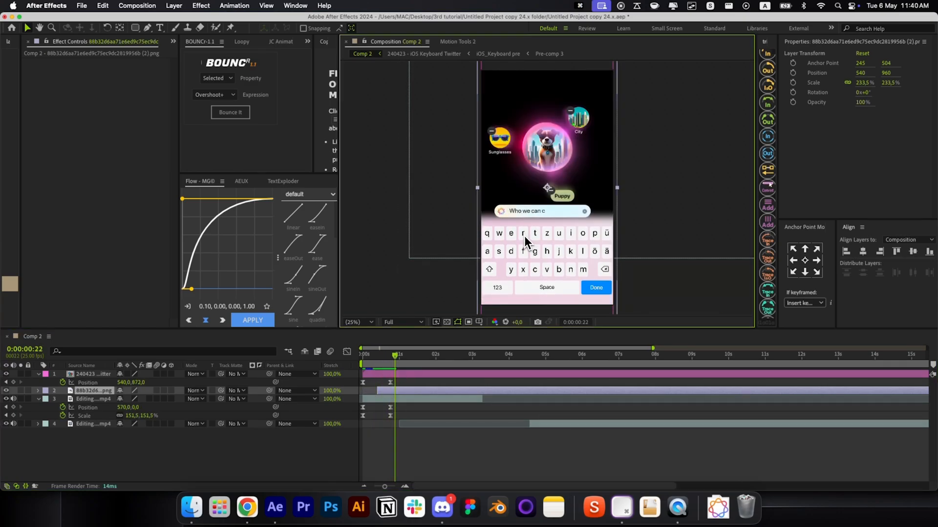
pyautogui.moveTo(524, 236); pyautogui.dragTo(522, 264)
pyautogui.scroll(4, 514, 94)
pyautogui.press('q')
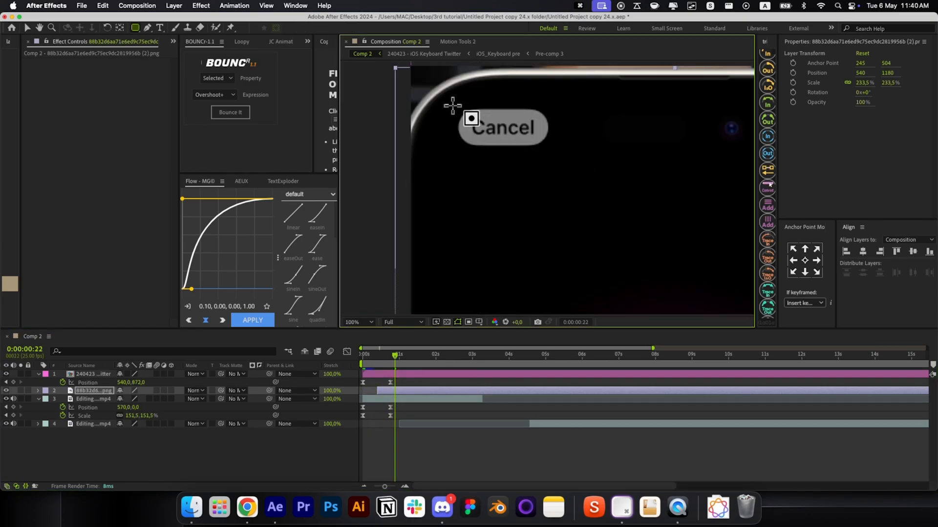
pyautogui.press('q')
pyautogui.moveTo(453, 106); pyautogui.dragTo(559, 152)
pyautogui.press('r')
pyautogui.press('r')
pyautogui.press('v')
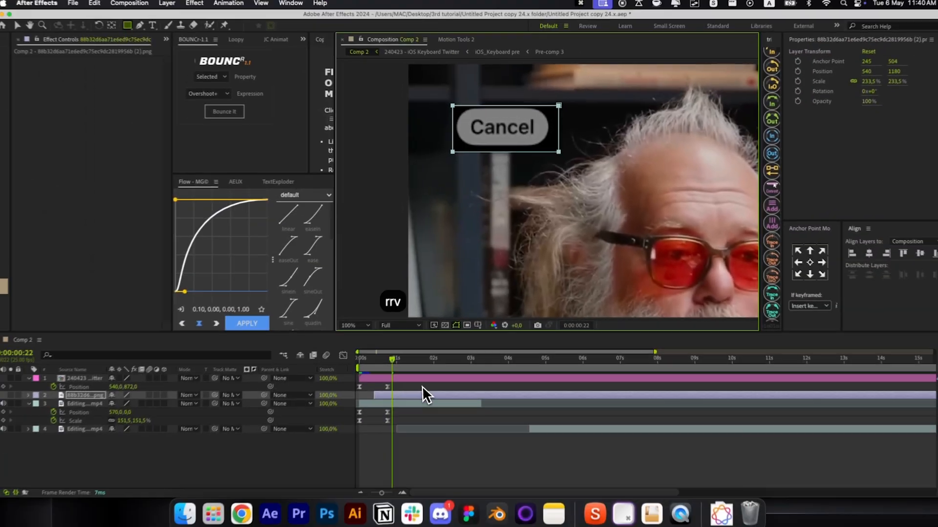
# Step: Duplicate the masked Cancel layer and move the copy's mask over to the yellow Done button
pyautogui.click(423, 384)
pyautogui.hotkey('alt', '/')
pyautogui.click(414, 391)
pyautogui.press('super+d')
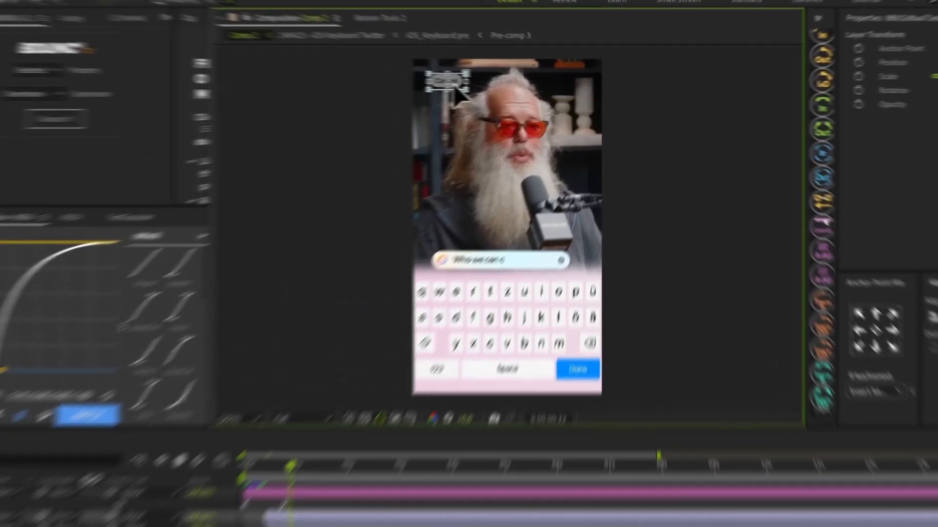
pyautogui.moveTo(511, 91); pyautogui.dragTo(594, 90)
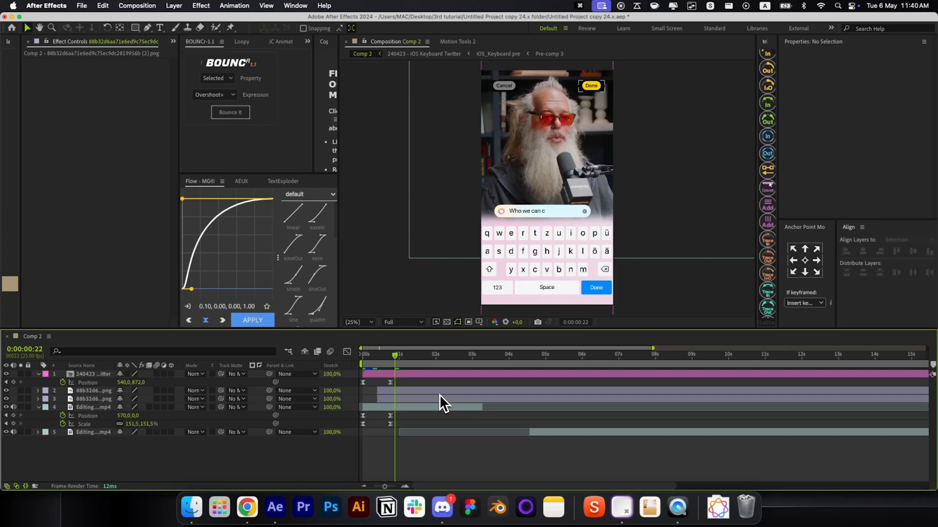
# Step: Create a full-frame white solid beneath the Cancel and Done button layers
pyautogui.click(398, 407)
pyautogui.press('super+y')
pyautogui.press('Return')
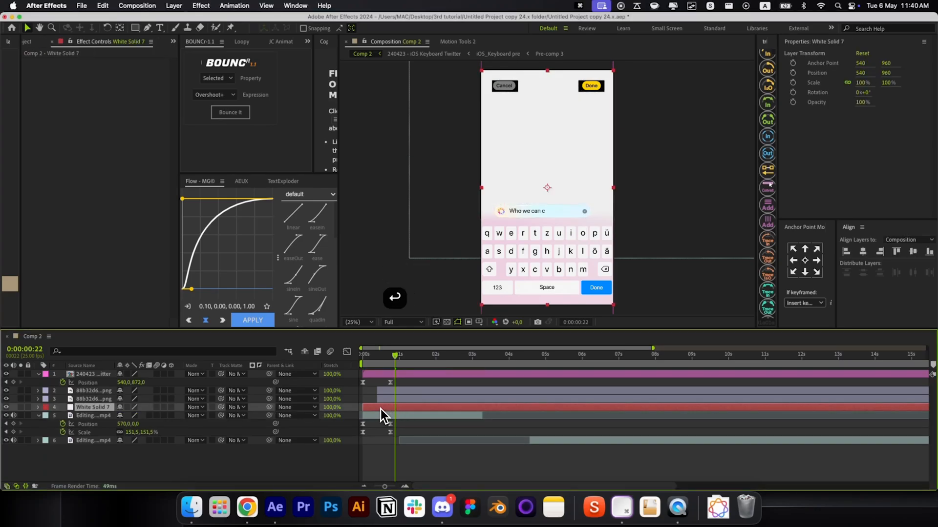
# Step: Apply a Fill effect to the solid, sample black from beside the Cancel button, and start the solid at 0:00:00:10
pyautogui.hotkey('alt', 'space')
pyautogui.write('fill')
pyautogui.press('Return')
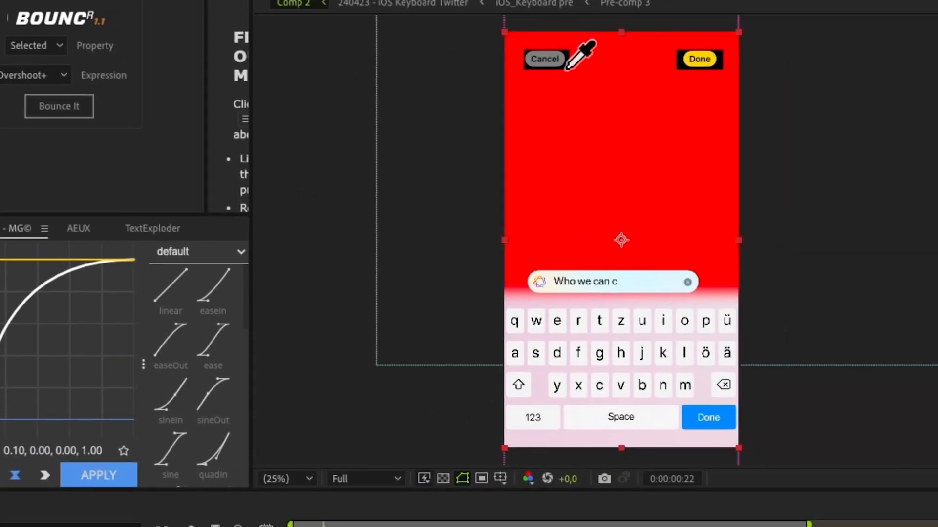
pyautogui.click(811, 135)
pyautogui.click(422, 458)
pyautogui.click(377, 359)
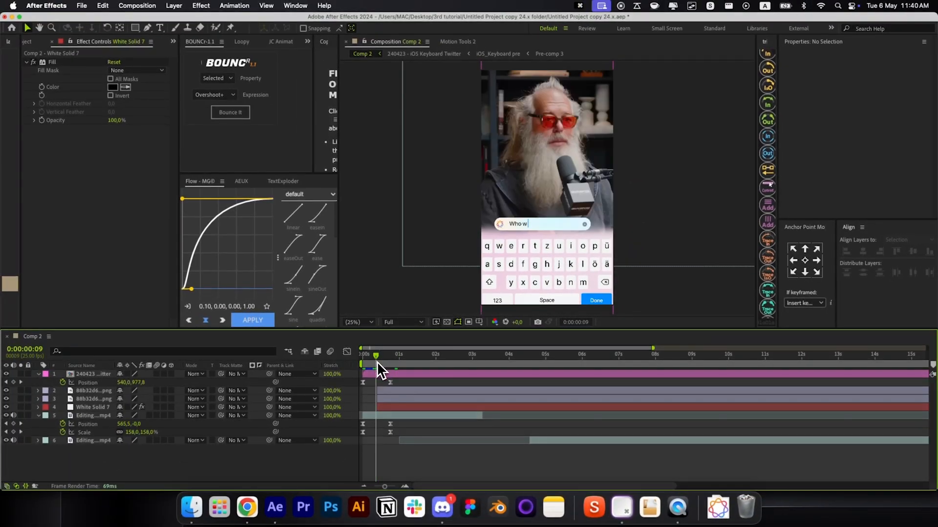
# Step: Compare the black screen section with the glowing ring moment in the reference video
pyautogui.moveTo(377, 362); pyautogui.dragTo(394, 362)
pyautogui.click(677, 508)
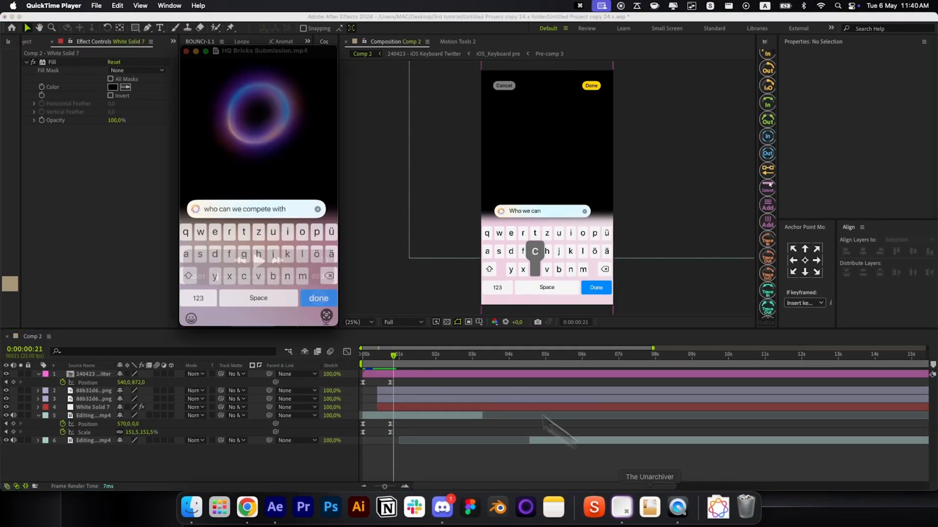
pyautogui.moveTo(216, 278); pyautogui.dragTo(219, 278)
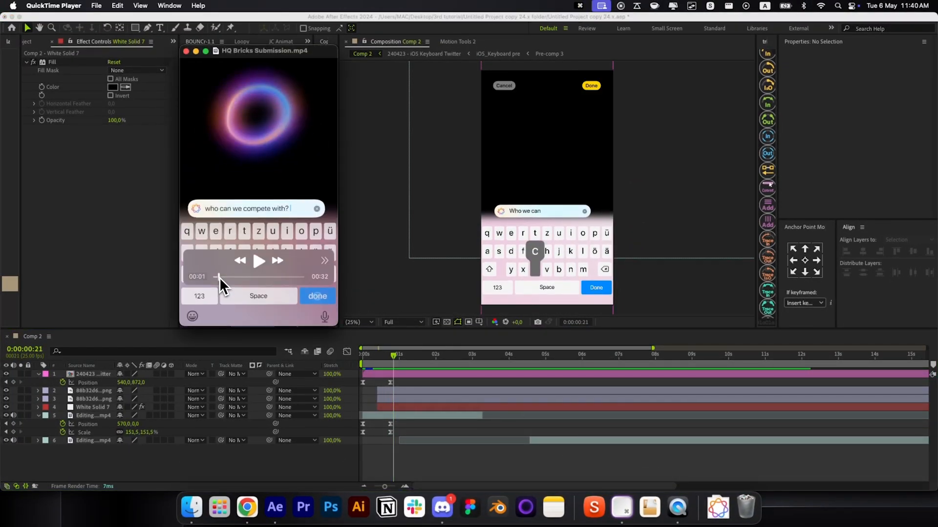
# Step: Place the first ring animation GIF above the search field at 540, 564 and scale it to 452%
pyautogui.click(718, 507)
pyautogui.moveTo(761, 157); pyautogui.dragTo(555, 187)
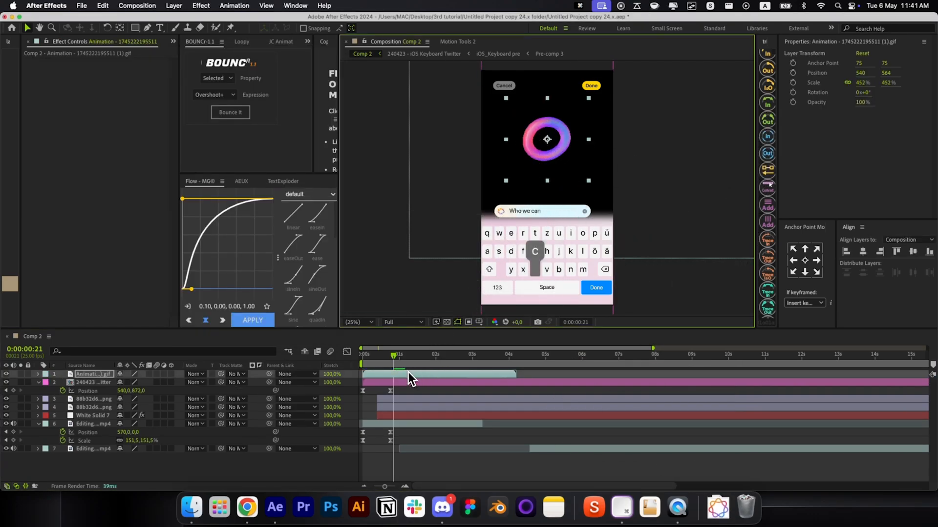
# Step: In Chrome, export the Apple Image Playground animation from LottieFiles as a small 150 × 150 GIF at 60 fps with a black background
pyautogui.click(247, 508)
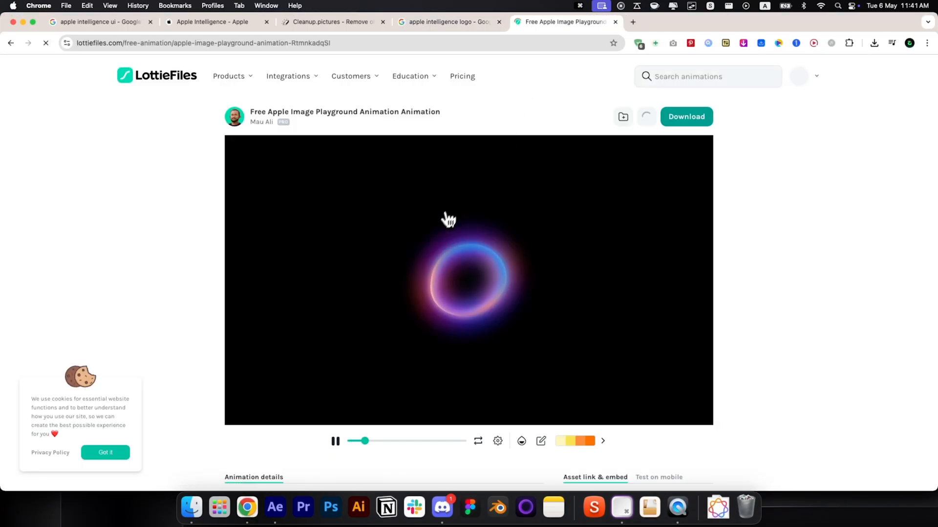
pyautogui.click(687, 117)
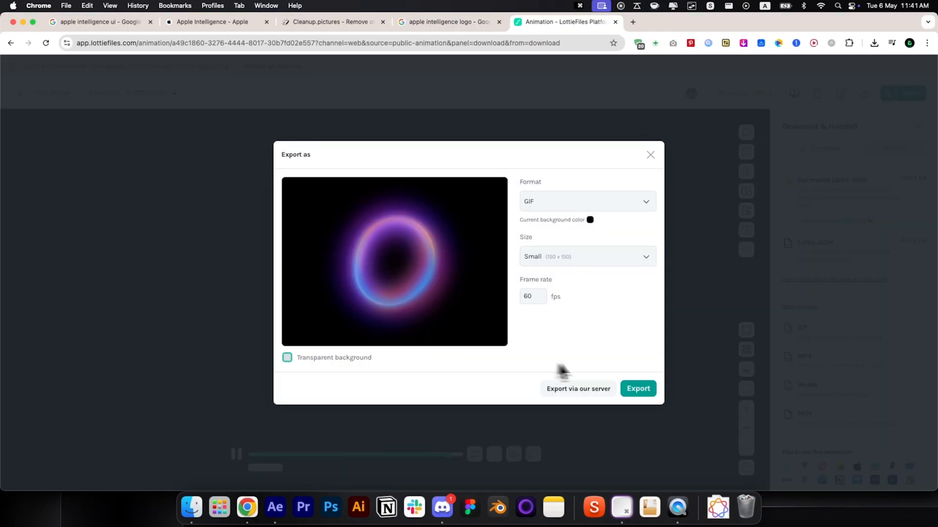
pyautogui.click(638, 389)
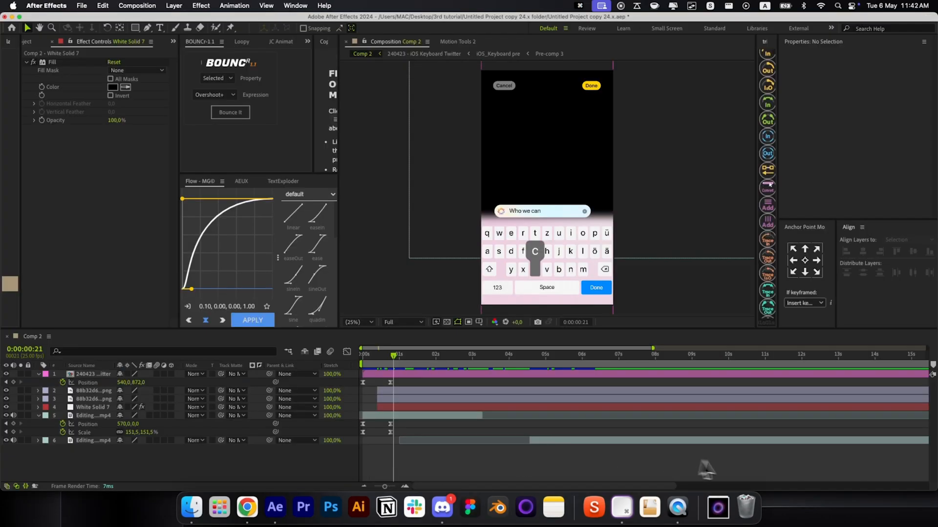
# Step: Add the new ring GIF to Comp 2 at about 474.7% scale, position it at 540, 644, and stack it below the keyboard layer
pyautogui.click(718, 508)
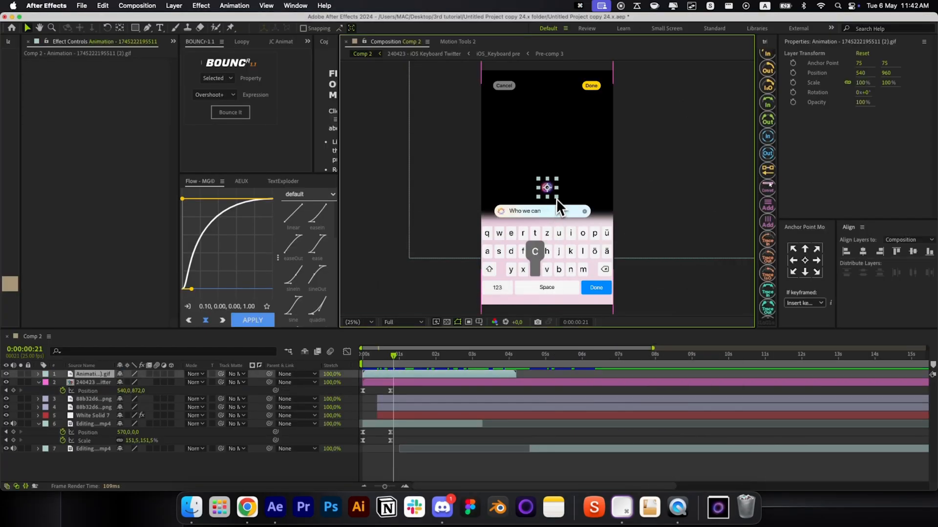
pyautogui.press('super+z')
pyautogui.click(410, 373)
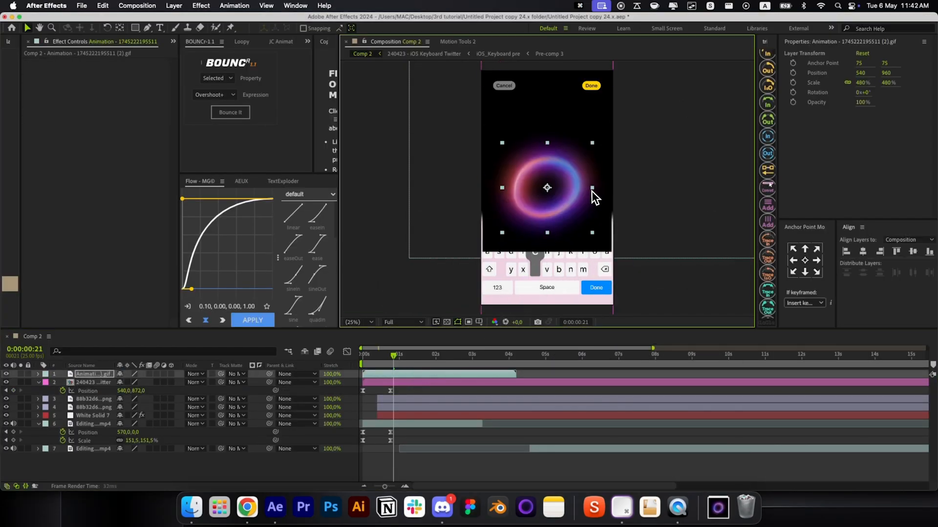
pyautogui.moveTo(562, 180); pyautogui.dragTo(561, 153)
pyautogui.press('super+bracketright')
pyautogui.press('super+bracketright')
pyautogui.press('super+bracketright')
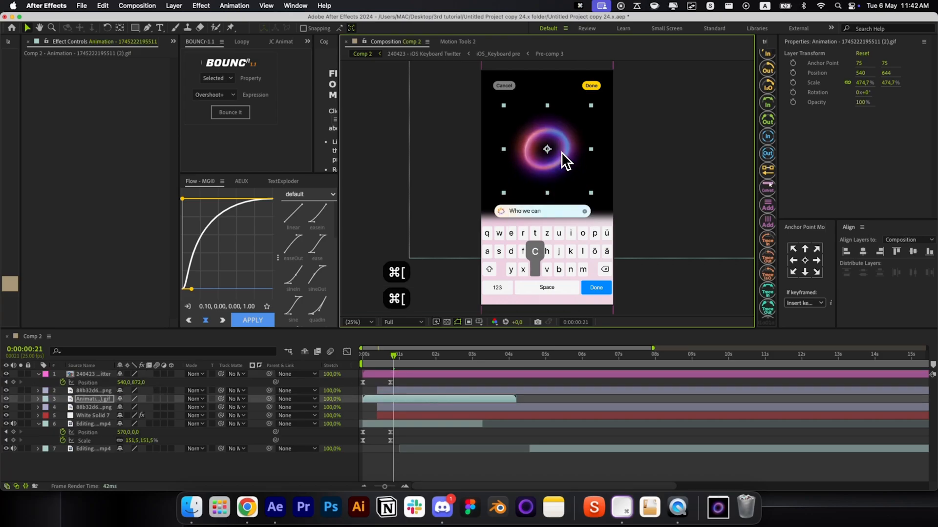
# Step: Stack the ring GIF below both button layers and start it at 0:00:00:10, in line with the black solid
pyautogui.click(395, 408)
pyautogui.moveTo(394, 408); pyautogui.dragTo(386, 409)
pyautogui.moveTo(390, 360); pyautogui.dragTo(386, 360)
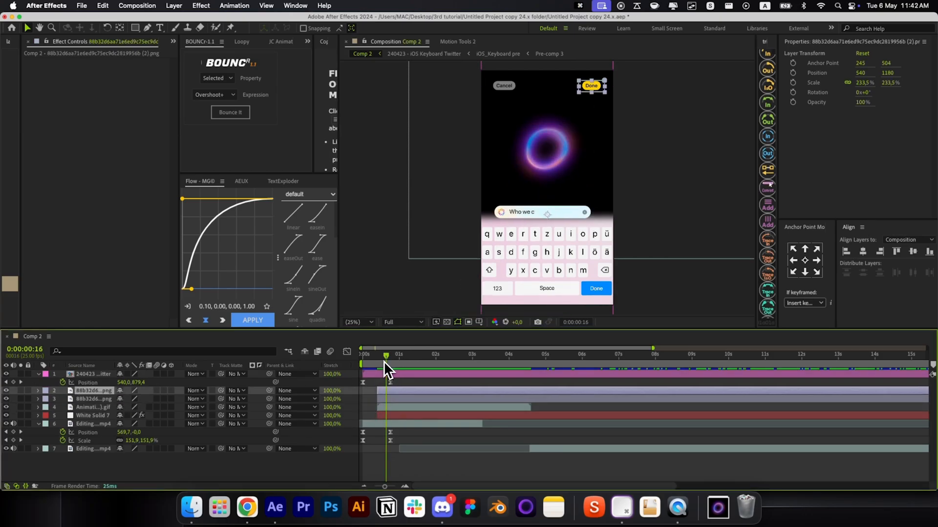
pyautogui.press('super+Tab')
pyautogui.moveTo(221, 289); pyautogui.dragTo(217, 290)
pyautogui.moveTo(384, 359); pyautogui.dragTo(403, 365)
pyautogui.click(386, 417)
pyautogui.click(392, 390)
pyautogui.click(400, 424)
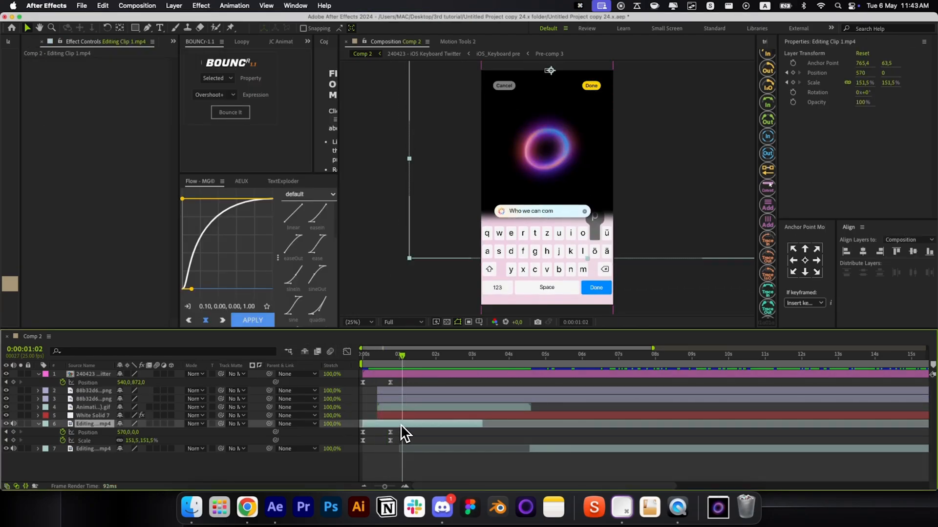
# Step: Copy the keyboard layer's on-screen and off-screen Position keyframes to later times so it slides back down out of frame
pyautogui.click(414, 375)
pyautogui.moveTo(538, 361); pyautogui.dragTo(561, 361)
pyautogui.click(473, 383)
pyautogui.press('super+c')
pyautogui.press('super+v')
pyautogui.moveTo(422, 361)
pyautogui.mouseDown()
pyautogui.moveTo(462, 362)
pyautogui.moveTo(429, 369)
pyautogui.mouseUp()
pyautogui.click(363, 383)
pyautogui.press('super+c')
pyautogui.press('super+v')
# Step: Retime the keyboard's exit keyframes to end at 0:00:02:17 and ease them with the Flow curve 0.10, 0.00, 0.00, 1.00
pyautogui.moveTo(466, 386)
pyautogui.mouseDown()
pyautogui.moveTo(423, 383)
pyautogui.moveTo(450, 382)
pyautogui.mouseUp()
pyautogui.click(460, 384)
pyautogui.moveTo(435, 365); pyautogui.dragTo(448, 367)
pyautogui.moveTo(445, 387); pyautogui.dragTo(476, 365)
pyautogui.click(252, 320)
pyautogui.click(459, 385)
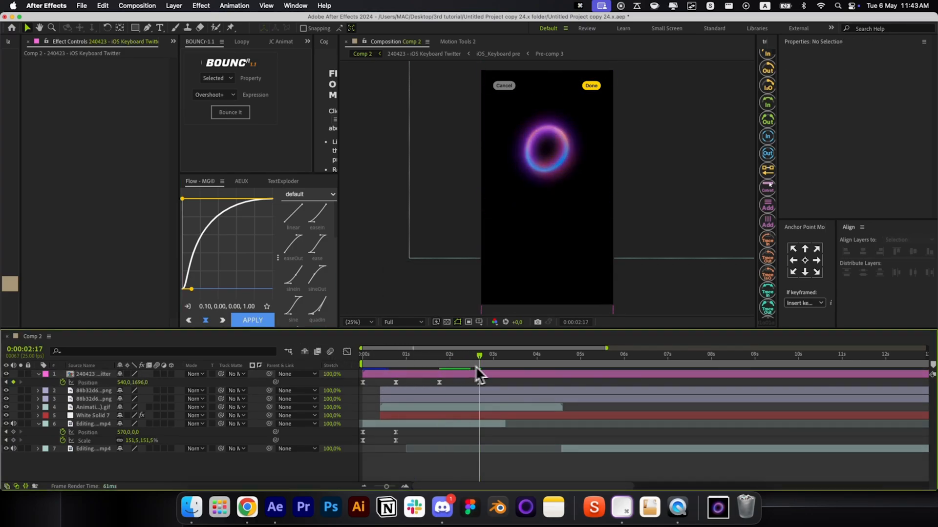
# Step: Shift the Cancel and Done button layers together so both start at about 0:00:02:08
pyautogui.click(504, 86)
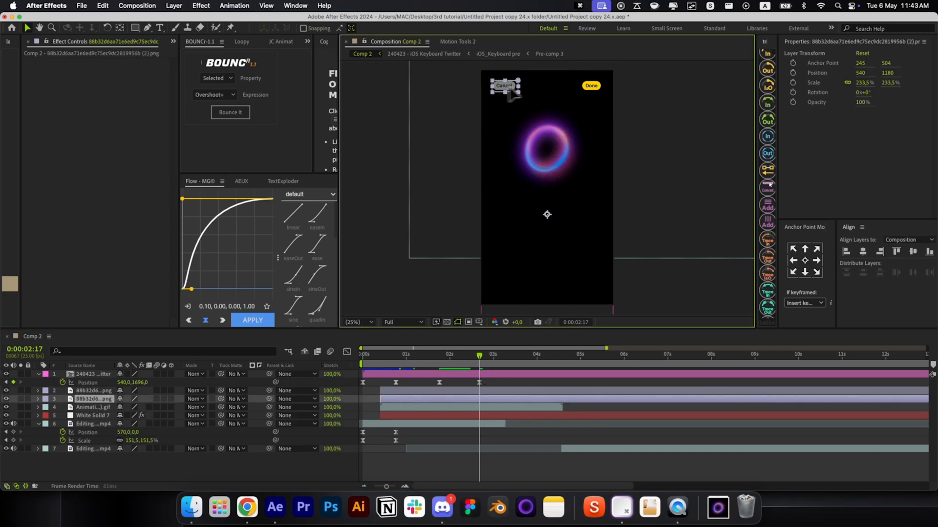
pyautogui.keyDown('shift'); pyautogui.click(590, 87); pyautogui.keyUp('shift')
pyautogui.moveTo(448, 398); pyautogui.dragTo(473, 399)
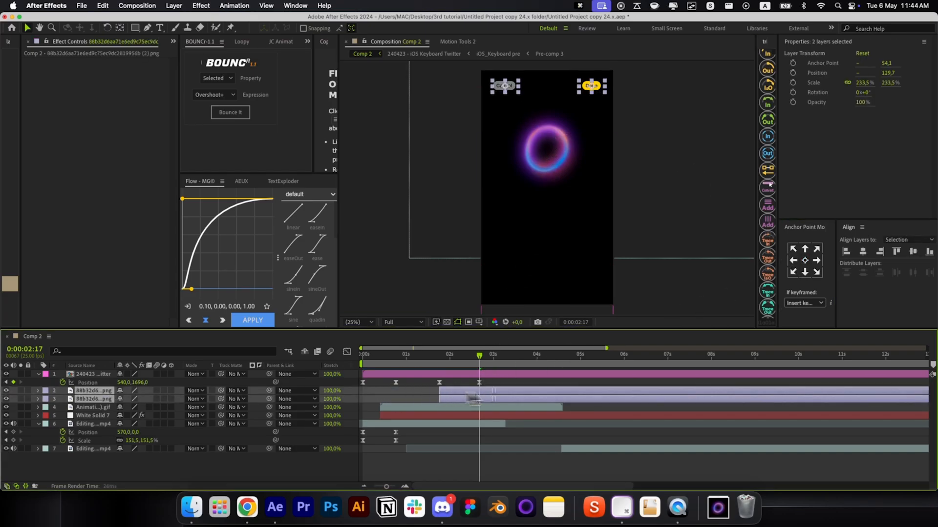
# Step: Animate the ring during the keyboard's exit to Position 540, 960 and Scale 693.3% at 0:00:02:17, with the current Flow easing
pyautogui.click(446, 407)
pyautogui.press('p')
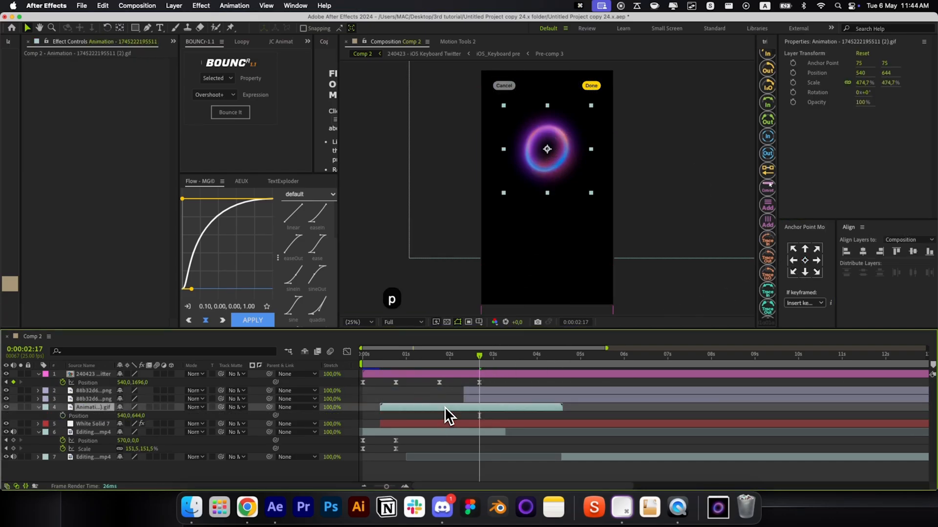
pyautogui.hotkey('shift', 's')
pyautogui.click(63, 415)
pyautogui.click(62, 424)
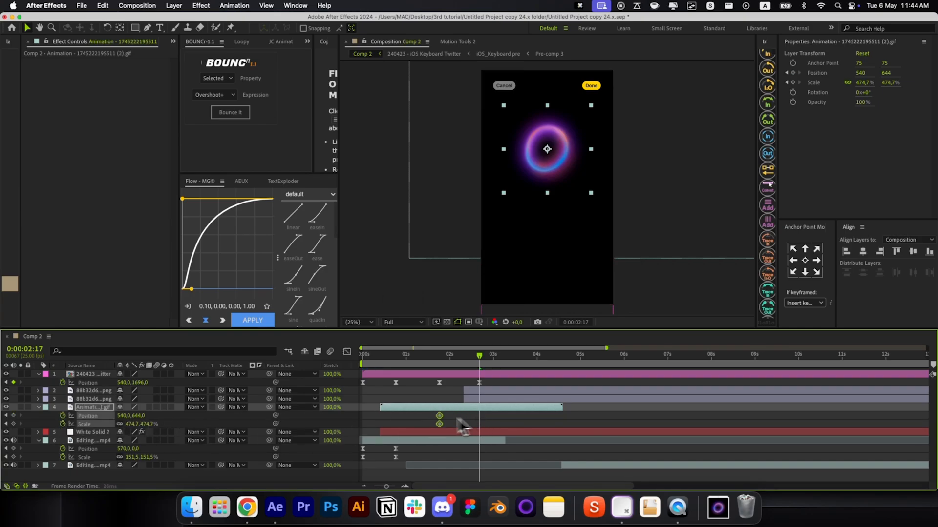
pyautogui.moveTo(554, 184); pyautogui.dragTo(552, 216)
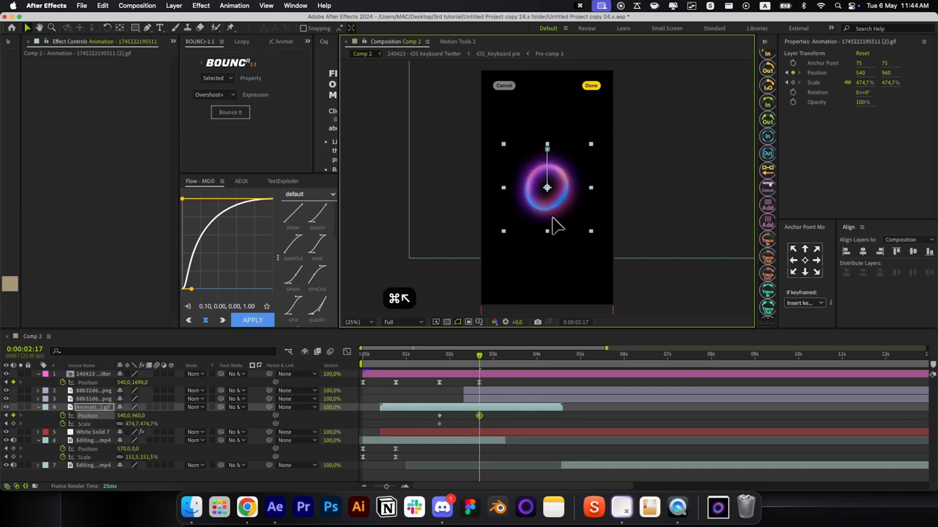
pyautogui.moveTo(591, 189); pyautogui.dragTo(611, 192)
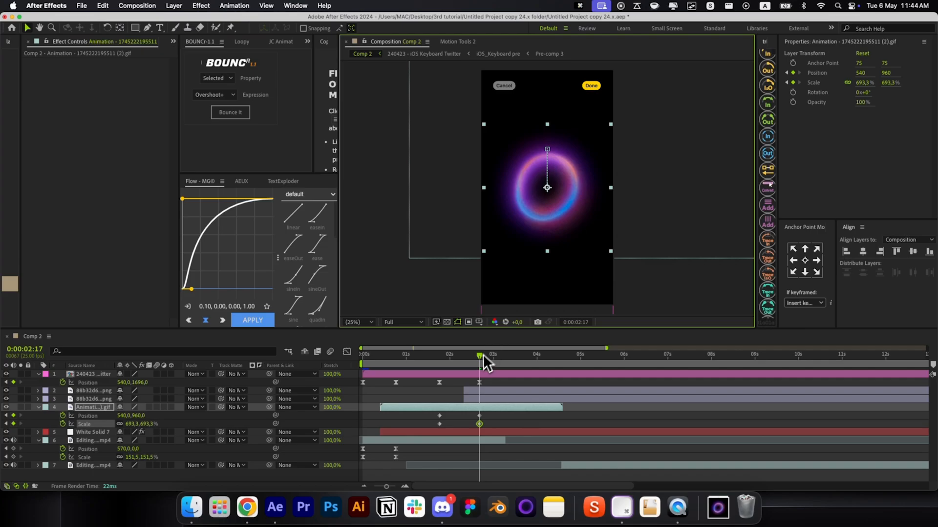
pyautogui.moveTo(495, 412); pyautogui.dragTo(433, 428)
pyautogui.click(260, 319)
# Step: Trim the end of the keyboard layer at 0:00:02:11
pyautogui.moveTo(430, 360); pyautogui.dragTo(470, 359)
pyautogui.click(489, 374)
pyautogui.hotkey('alt', ']')
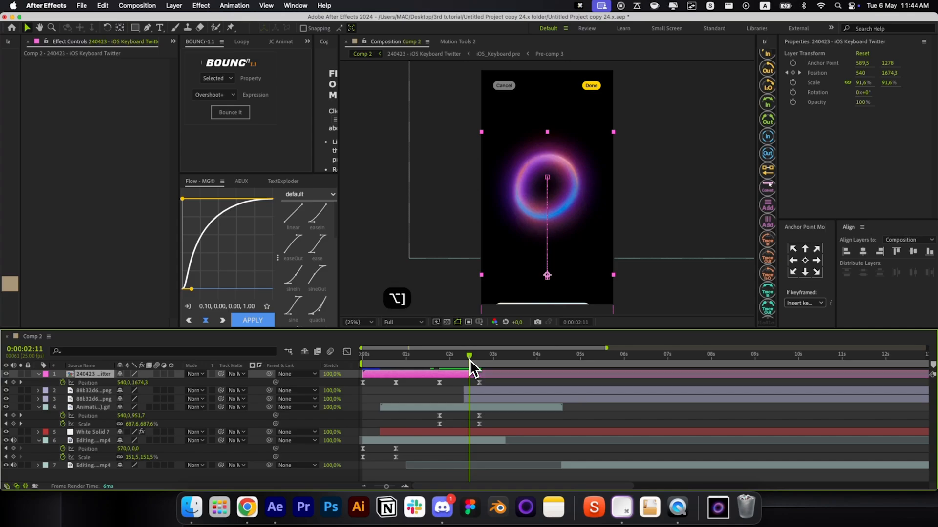
# Step: Apply the Fade In+Out - frames preset to the keyboard layer with a 0-frame fade-in, and shorten the layer to about 0:00:02:07
pyautogui.hotkey('ctrl', 'space')
pyautogui.write('fade in')
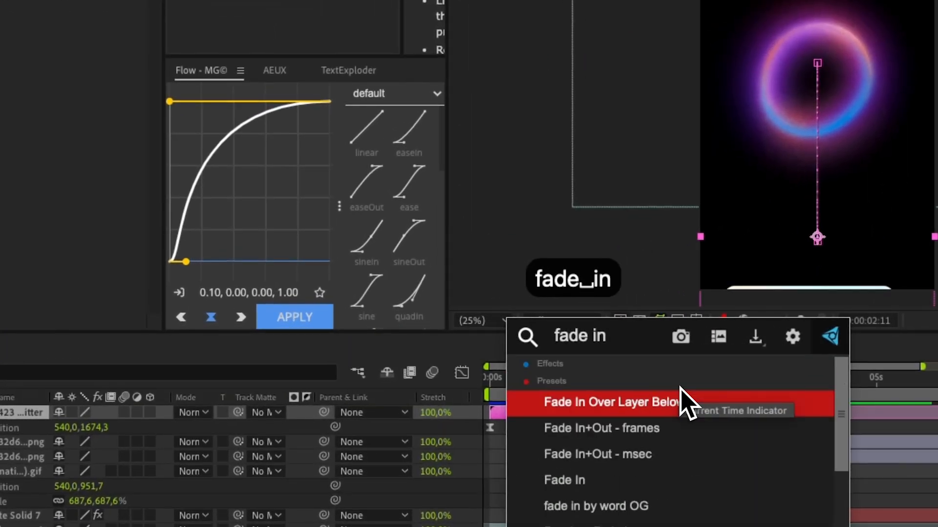
pyautogui.press('Down')
pyautogui.press('Return')
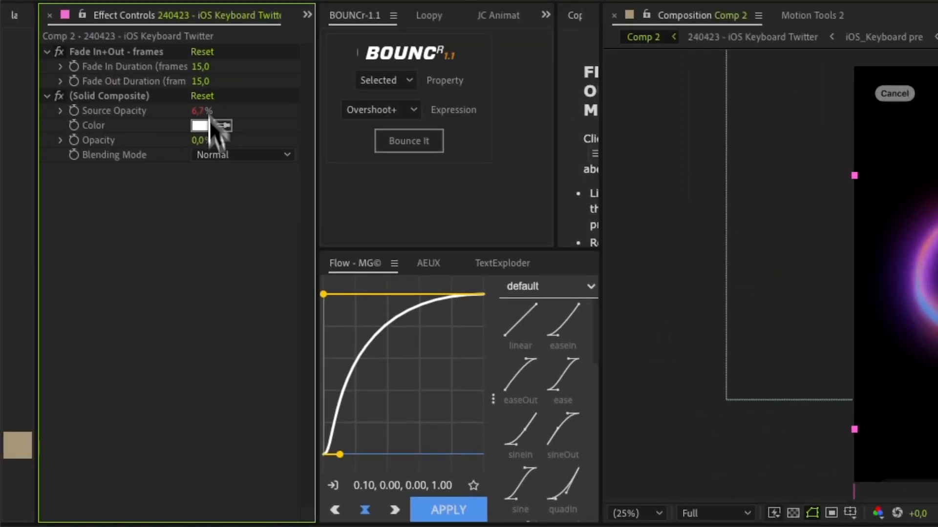
pyautogui.click(195, 65)
pyautogui.write('0')
pyautogui.press('Return')
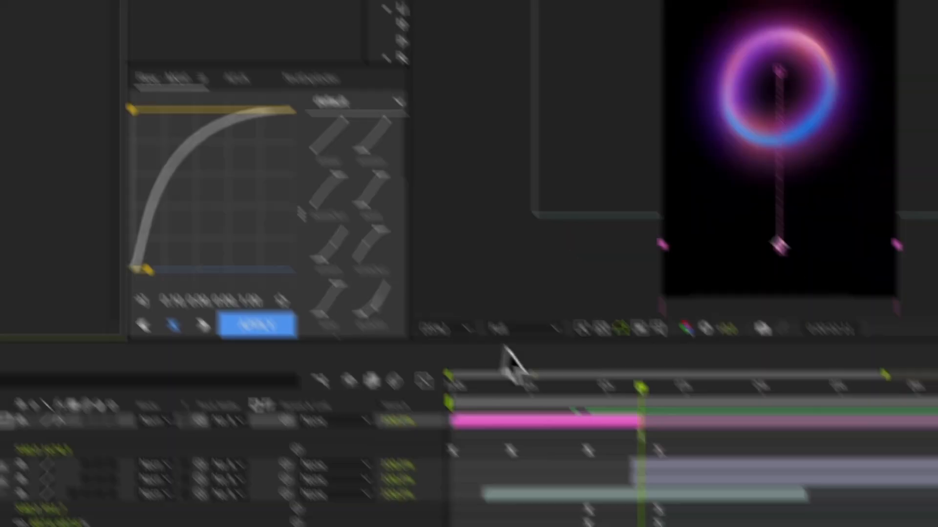
pyautogui.moveTo(597, 389); pyautogui.dragTo(652, 392)
pyautogui.moveTo(470, 374)
pyautogui.mouseDown()
pyautogui.moveTo(461, 374)
pyautogui.moveTo(480, 370)
pyautogui.mouseUp()
# Step: Set Position keyframes on both button layers at 0:00:02:18, ten frames after they start
pyautogui.click(478, 400)
pyautogui.keyDown('shift'); pyautogui.click(476, 406); pyautogui.keyUp('shift')
pyautogui.press('i')
pyautogui.press('shift+super+Right')
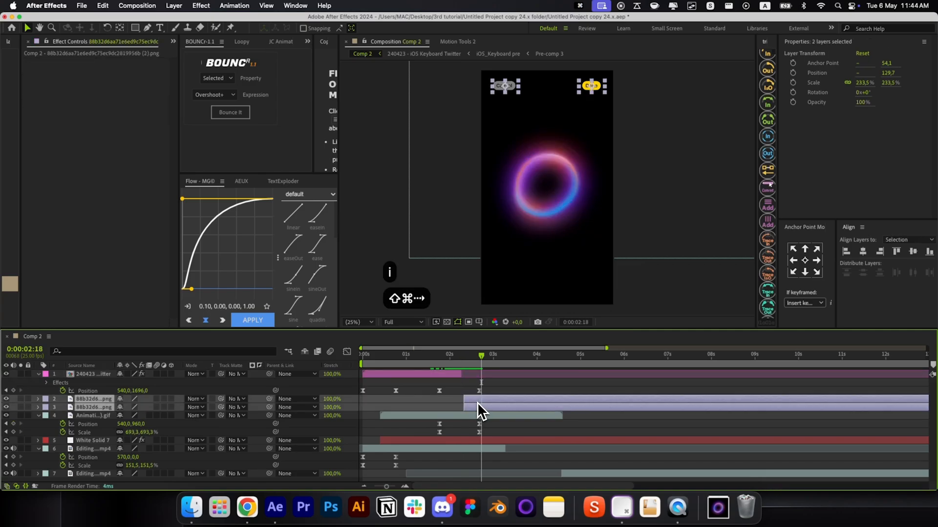
pyautogui.press('p')
pyautogui.click(62, 424)
# Step: At 0:00:02:08, move the Cancel button out past the frame's left edge and the Done button past its right edge
pyautogui.press('i')
pyautogui.click(515, 391)
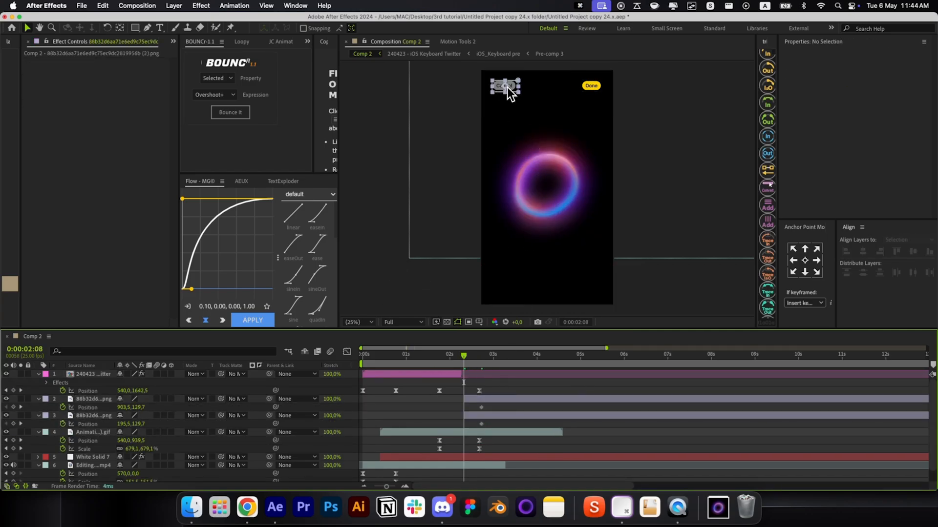
pyautogui.moveTo(508, 87); pyautogui.dragTo(474, 88)
pyautogui.moveTo(590, 87); pyautogui.dragTo(626, 87)
pyautogui.click(472, 87)
# Step: Apply the BOUNCr Overshoot+ expression to both buttons' Position keyframes, collapse the layers and preview the slide-in
pyautogui.moveTo(494, 405); pyautogui.dragTo(447, 444)
pyautogui.click(233, 115)
pyautogui.click(478, 197)
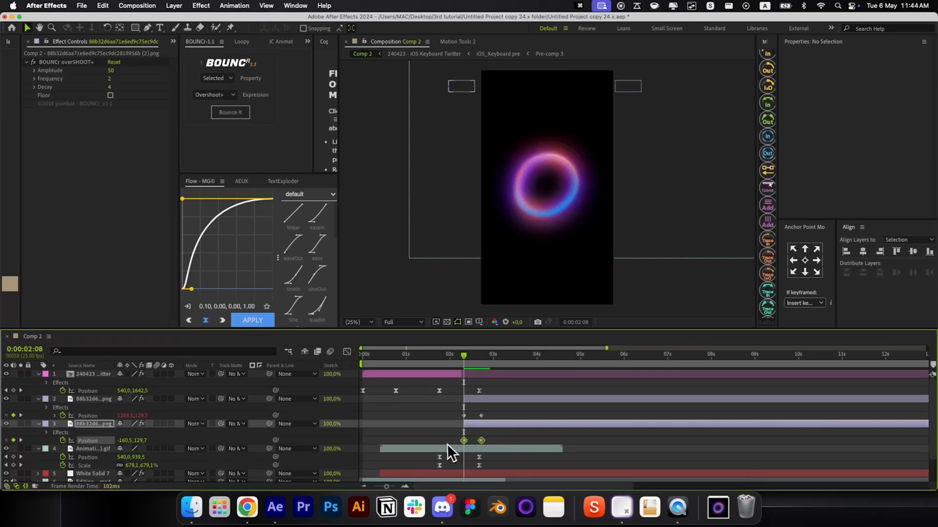
pyautogui.click(231, 115)
pyautogui.press('u')
pyautogui.click(490, 400)
pyautogui.press('u')
pyautogui.click(488, 384)
pyautogui.moveTo(464, 357); pyautogui.dragTo(500, 361)
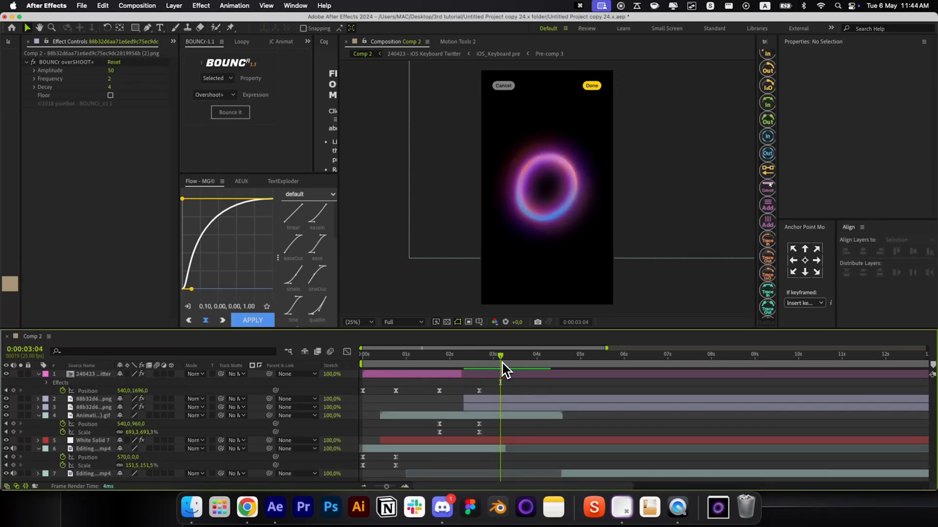
# Step: Duplicate the Cancel button layer and remove the copy's Position keyframes and bounce expression
pyautogui.click(478, 405)
pyautogui.press('super+d')
pyautogui.click(494, 415)
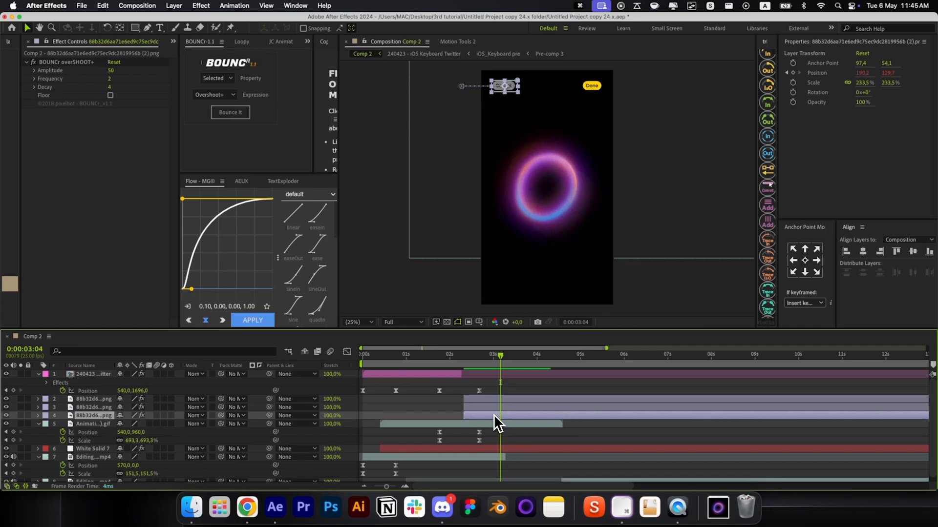
pyautogui.press('p')
pyautogui.click(63, 423)
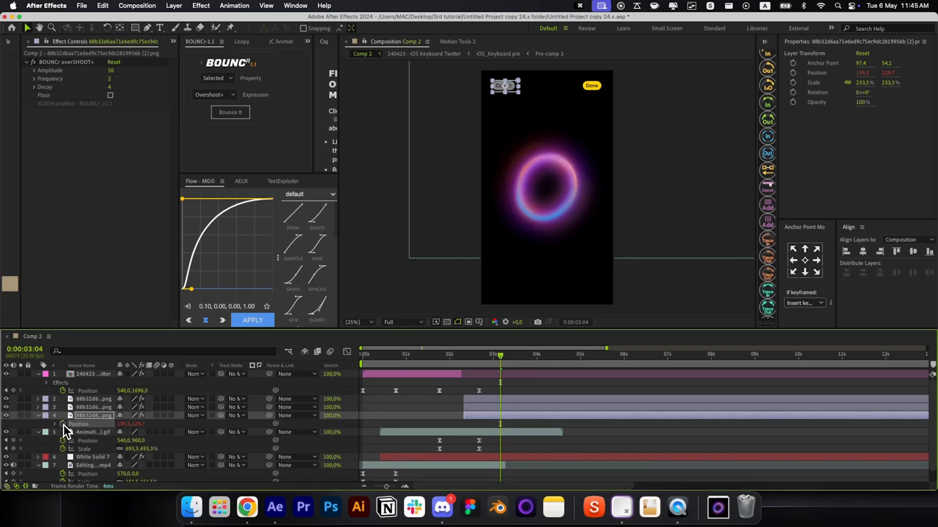
pyautogui.press('r')
pyautogui.press('r')
# Step: Delete the duplicate's mask to expose the full interface image, and move it up to a Y position of -70.3
pyautogui.press('m')
pyautogui.click(85, 424)
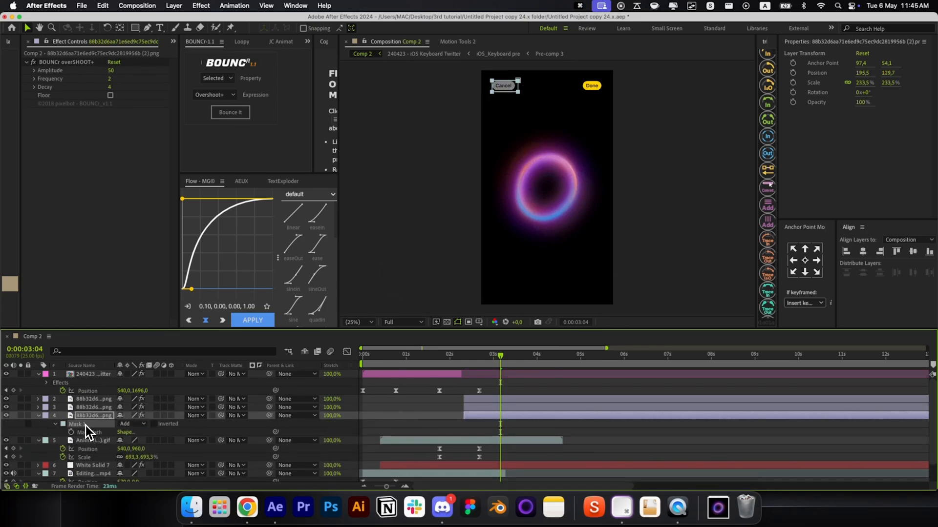
pyautogui.press('BackSpace')
pyautogui.moveTo(554, 258); pyautogui.dragTo(553, 231)
# Step: Mask copies of the interface image into separate layers for SUGGESTIONS, SHOW MORE and the Stage, Disco, Mountains, Scarf and Hiker icons
pyautogui.scroll(2, 491, 270)
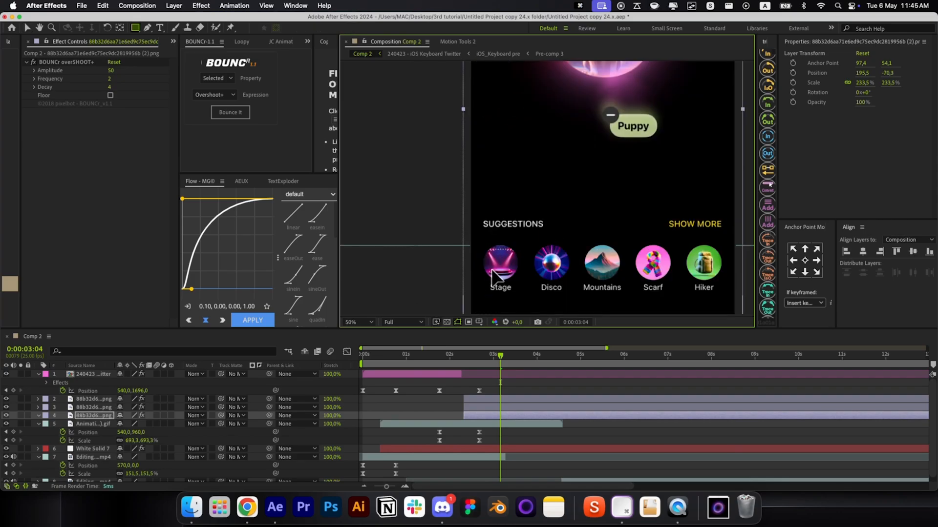
pyautogui.press('q')
pyautogui.moveTo(477, 211); pyautogui.dragTo(546, 235)
pyautogui.click(491, 389)
pyautogui.moveTo(479, 241); pyautogui.dragTo(523, 267)
pyautogui.moveTo(523, 268); pyautogui.dragTo(525, 294)
pyautogui.moveTo(524, 242); pyautogui.dragTo(562, 293)
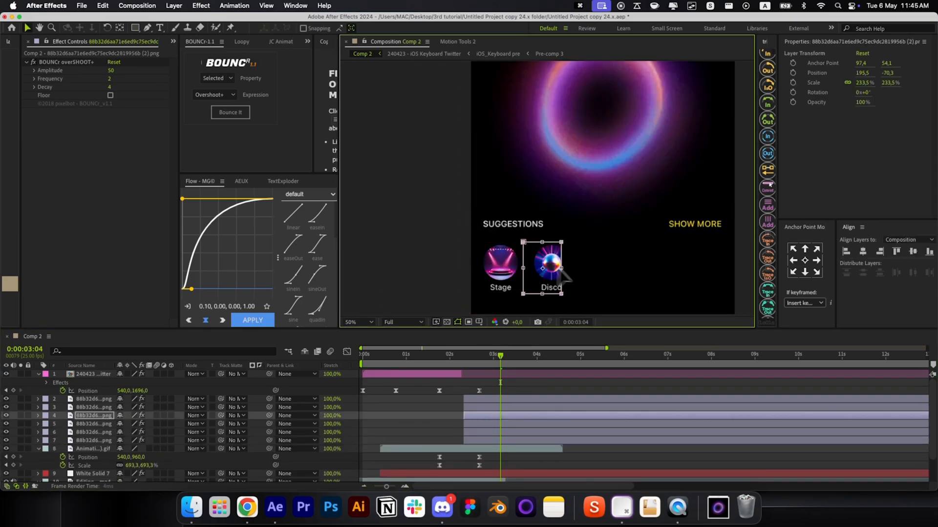
pyautogui.moveTo(578, 242); pyautogui.dragTo(630, 294)
pyautogui.press('super+d')
pyautogui.moveTo(676, 242); pyautogui.dragTo(730, 294)
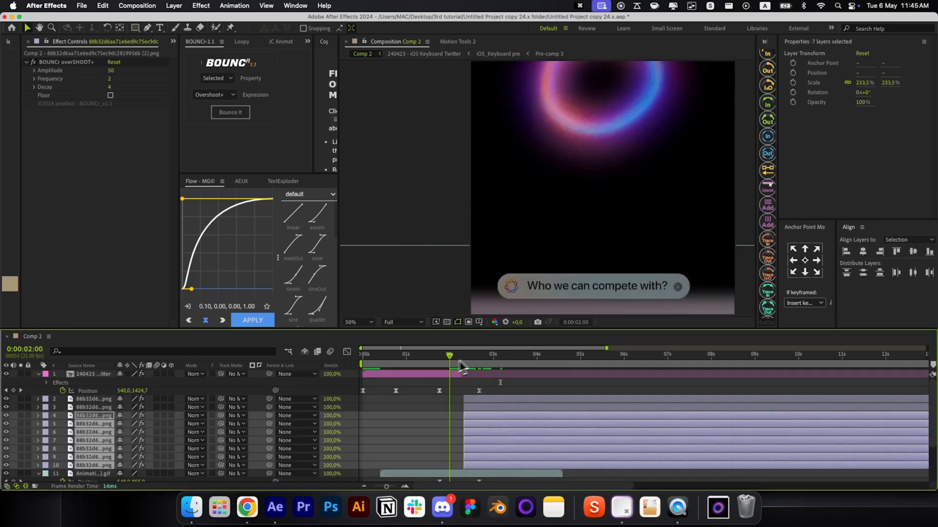
# Step: Set Position keyframes on all seven suggestion layers at 0:00:02:18
pyautogui.press(',')
pyautogui.press('i')
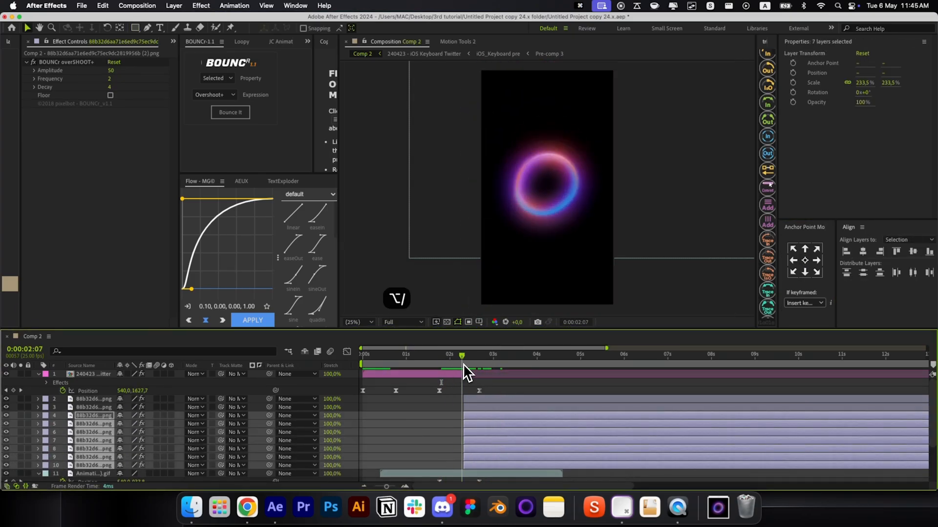
pyautogui.press('super+shift+Right')
pyautogui.press('p')
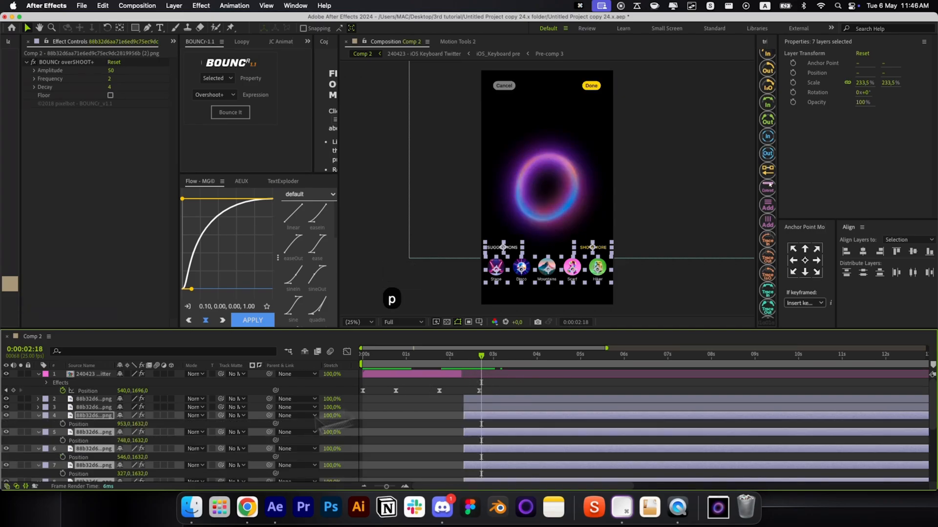
pyautogui.click(62, 424)
# Step: At 0:00:02:08, move the seven suggestion layers straight down below the frame, placing the icons at Y 2136
pyautogui.press('i')
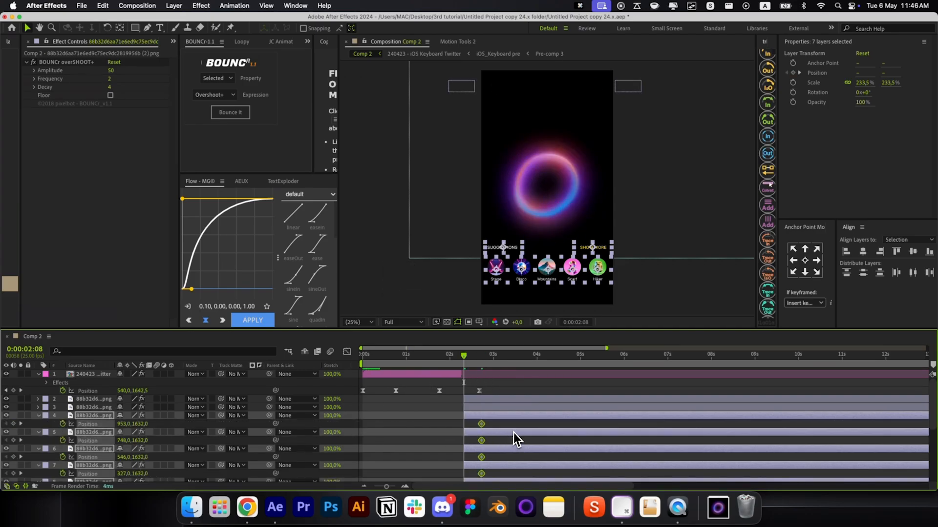
pyautogui.click(502, 424)
pyautogui.click(501, 423)
pyautogui.click(505, 417)
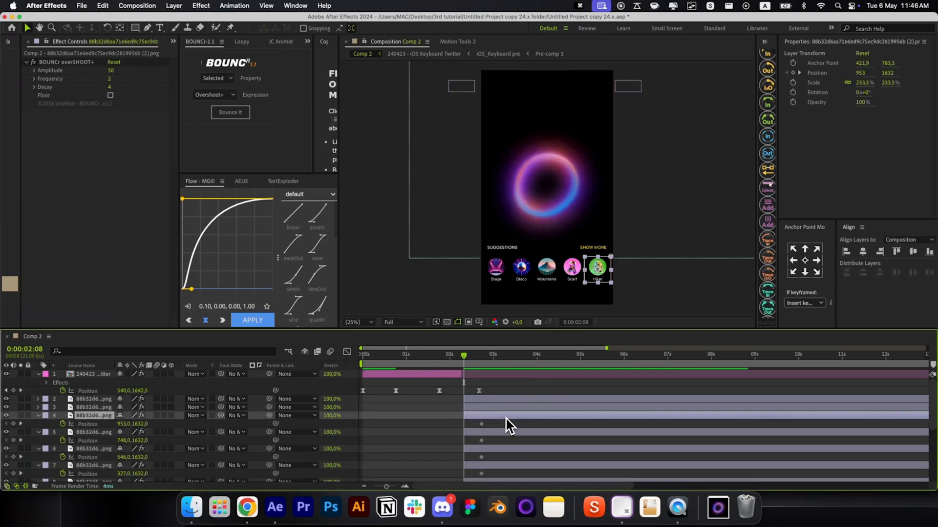
pyautogui.scroll(-5, 505, 419)
pyautogui.keyDown('shift'); pyautogui.click(472, 451); pyautogui.keyUp('shift')
pyautogui.moveTo(544, 276); pyautogui.dragTo(544, 337)
pyautogui.click(450, 449)
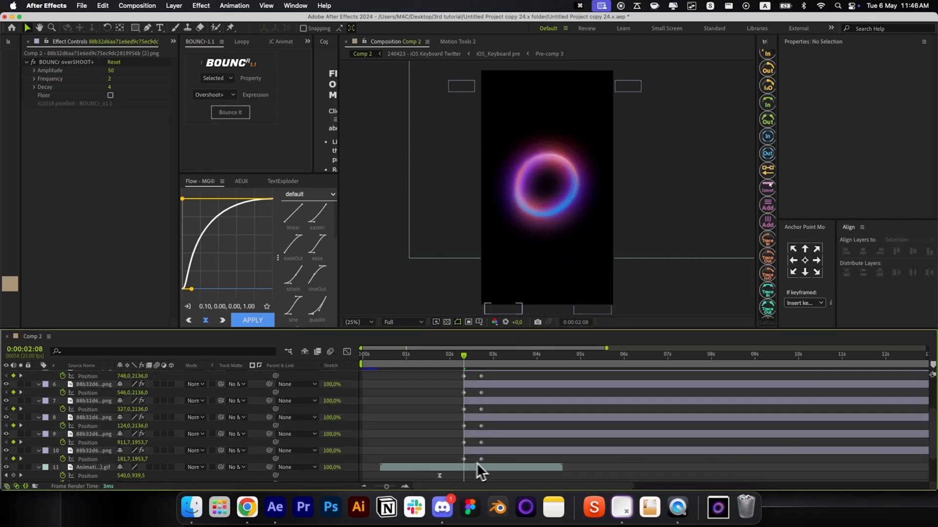
# Step: Apply the BOUNCr Overshoot+ expression to the Position keyframes of the seven suggestion layers
pyautogui.moveTo(476, 462); pyautogui.dragTo(459, 424)
pyautogui.click(230, 113)
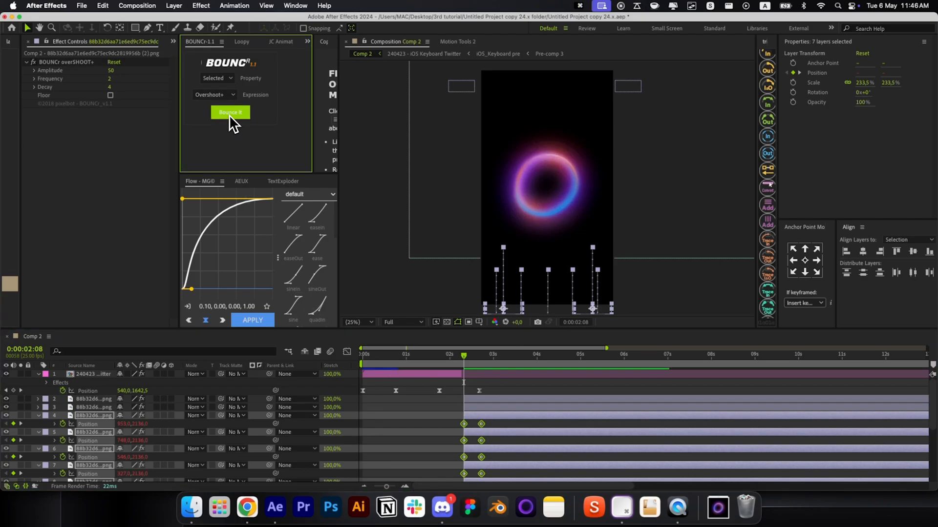
pyautogui.click(442, 436)
# Step: Stagger the five suggestion icon layers from Stage to Hiker with Motion Tools 2 Sequence, using offset 3 and step 1
pyautogui.moveTo(464, 372); pyautogui.dragTo(514, 367)
pyautogui.click(496, 267)
pyautogui.keyDown('shift'); pyautogui.click(521, 267); pyautogui.keyUp('shift')
pyautogui.keyDown('shift'); pyautogui.click(547, 267); pyautogui.keyUp('shift')
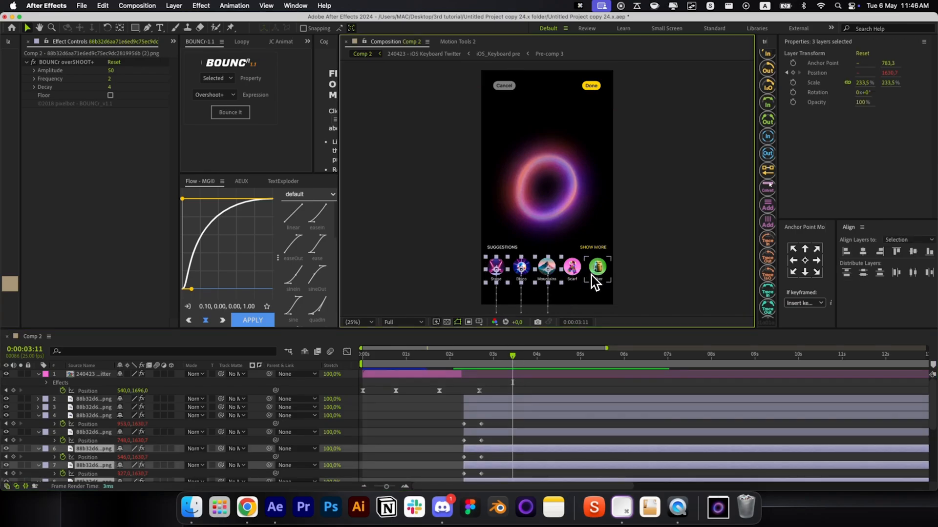
pyautogui.keyDown('shift'); pyautogui.click(590, 273); pyautogui.keyUp('shift')
pyautogui.keyDown('shift'); pyautogui.click(572, 267); pyautogui.keyUp('shift')
pyautogui.scroll(-3, 544, 381)
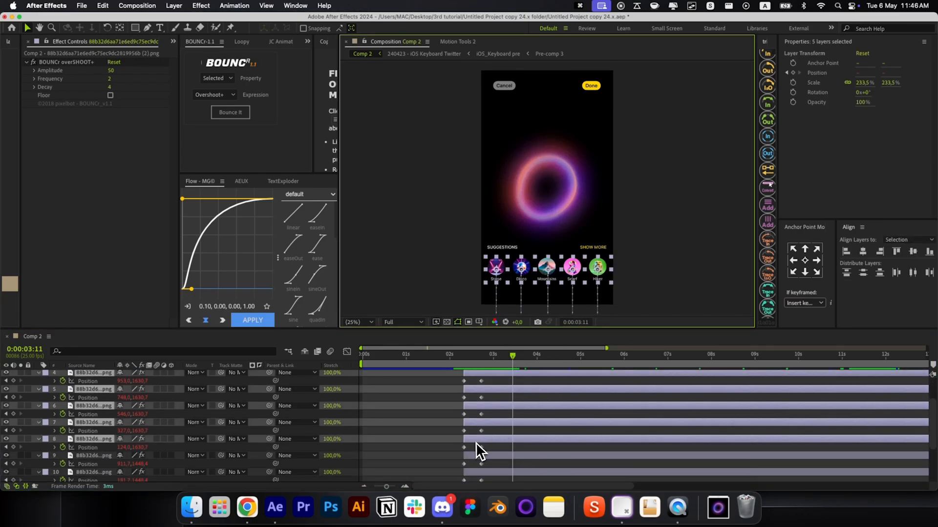
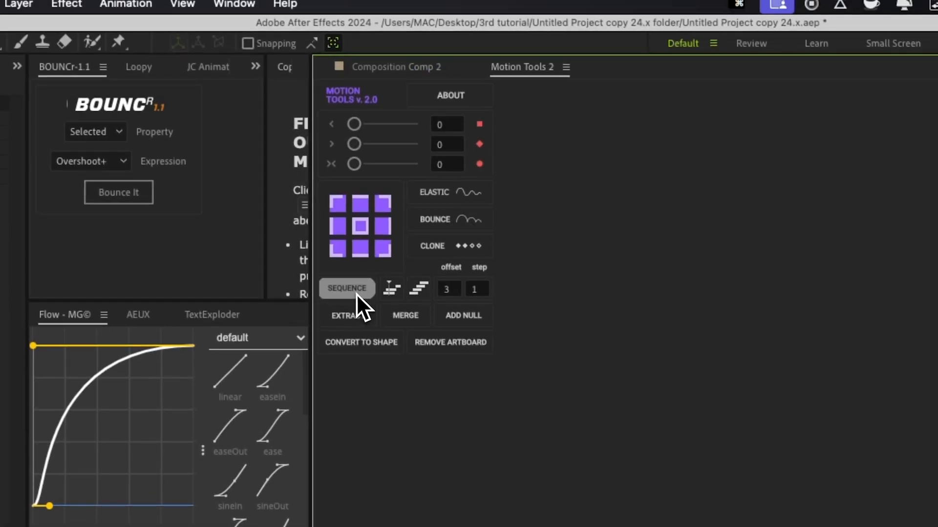
pyautogui.click(356, 294)
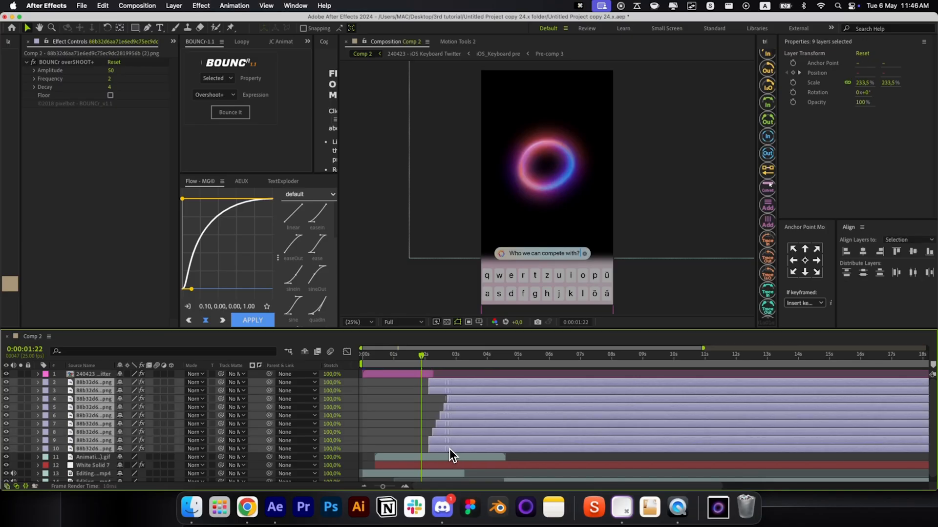
# Step: Shift the nine button and suggestion layers earlier so the first ones start at about 0:00:01:22, and preview the timing
pyautogui.moveTo(449, 450); pyautogui.dragTo(441, 449)
pyautogui.click(403, 421)
pyautogui.moveTo(415, 363); pyautogui.dragTo(464, 375)
# Step: Add the ChatGPT avatar image to Comp 2 at 46.9% scale and position 556, 960, starting at about 0:00:03:17
pyautogui.click(468, 457)
pyautogui.click(717, 507)
pyautogui.moveTo(738, 231); pyautogui.dragTo(538, 197)
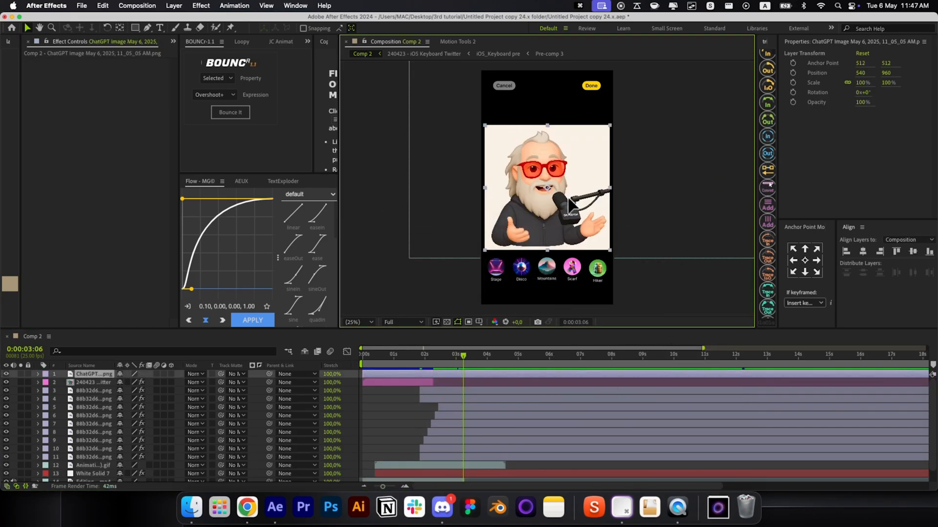
pyautogui.moveTo(609, 189); pyautogui.dragTo(576, 190)
pyautogui.moveTo(569, 190); pyautogui.dragTo(571, 190)
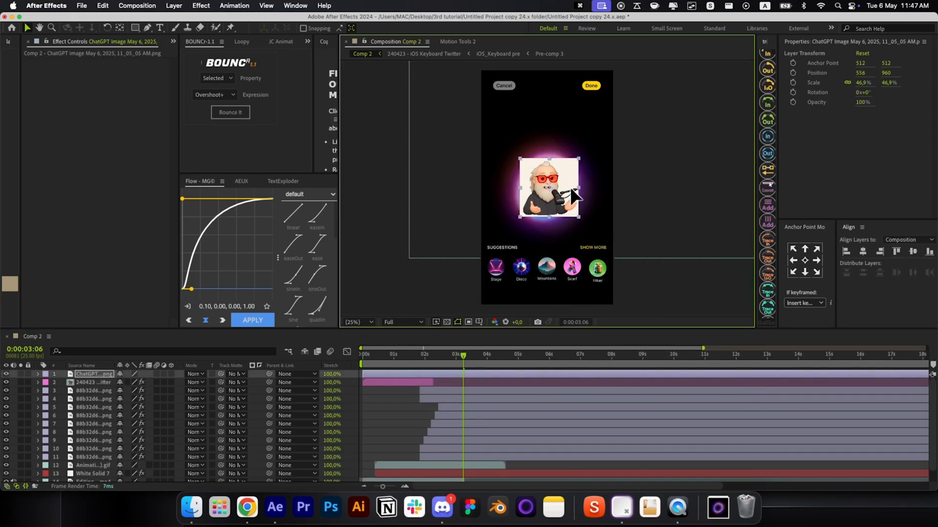
pyautogui.moveTo(421, 374); pyautogui.dragTo(512, 384)
pyautogui.click(546, 191)
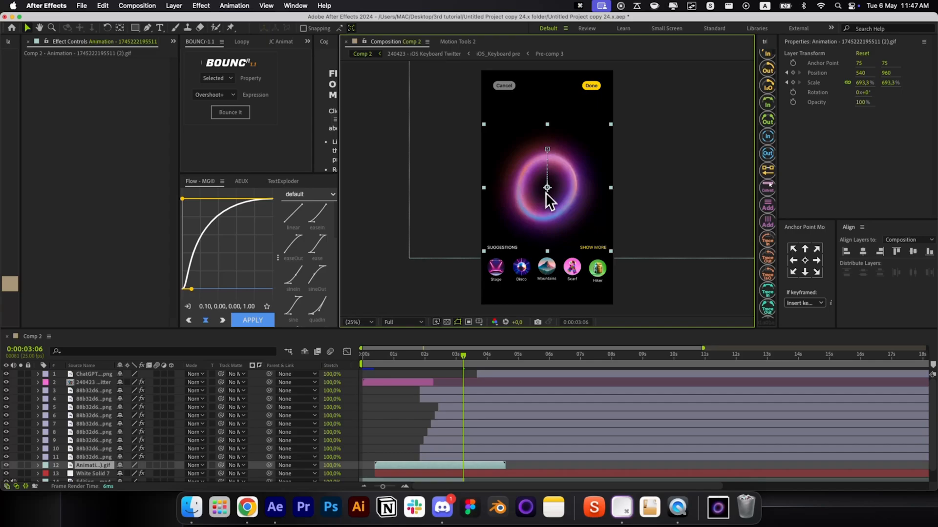
# Step: Draw an elliptical mask inside the glowing ring on the Animation GIF layer and set its mode to Subtract
pyautogui.click(400, 430)
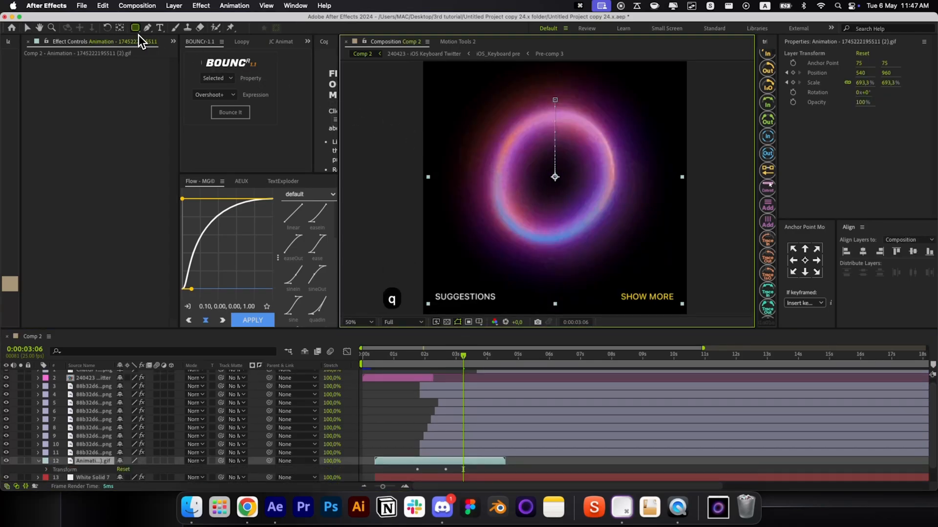
pyautogui.moveTo(136, 29); pyautogui.dragTo(164, 59)
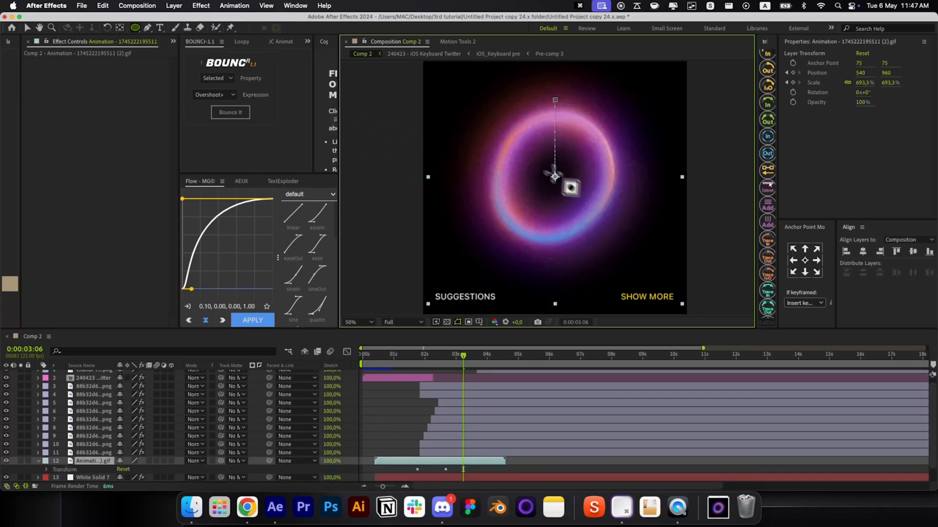
pyautogui.moveTo(528, 137); pyautogui.dragTo(592, 216)
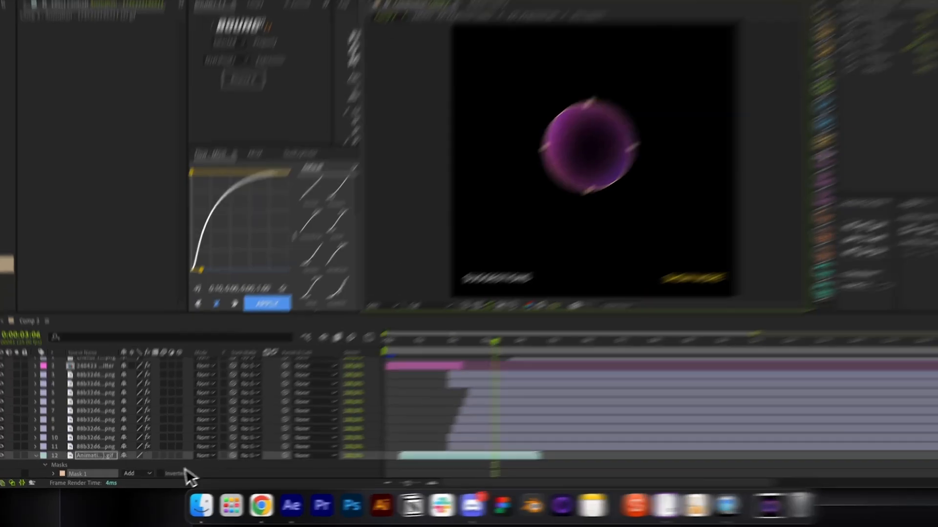
pyautogui.click(125, 478)
pyautogui.press('s')
pyautogui.press('Return')
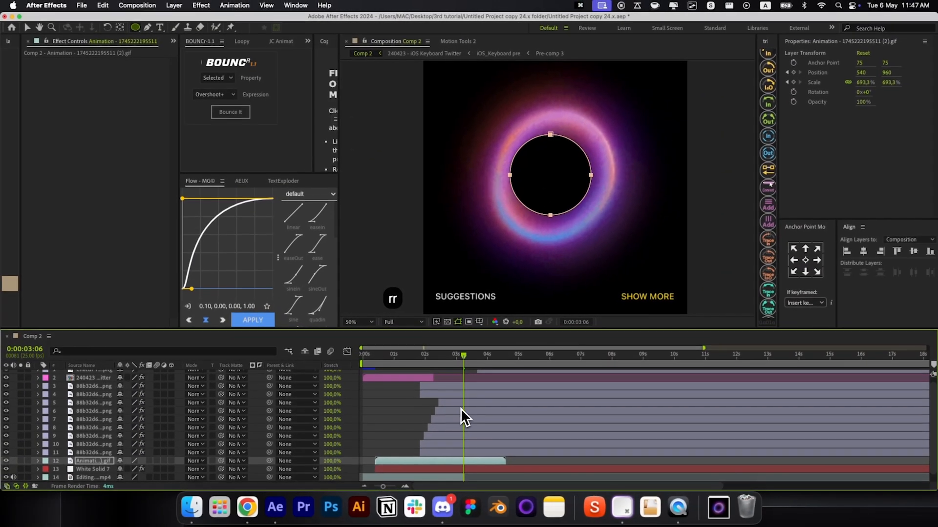
# Step: Set the ring mask's feather to 23 pixels to soften the cut-out centre
pyautogui.press('f')
pyautogui.moveTo(159, 462); pyautogui.dragTo(175, 462)
pyautogui.press('alt+super+h')
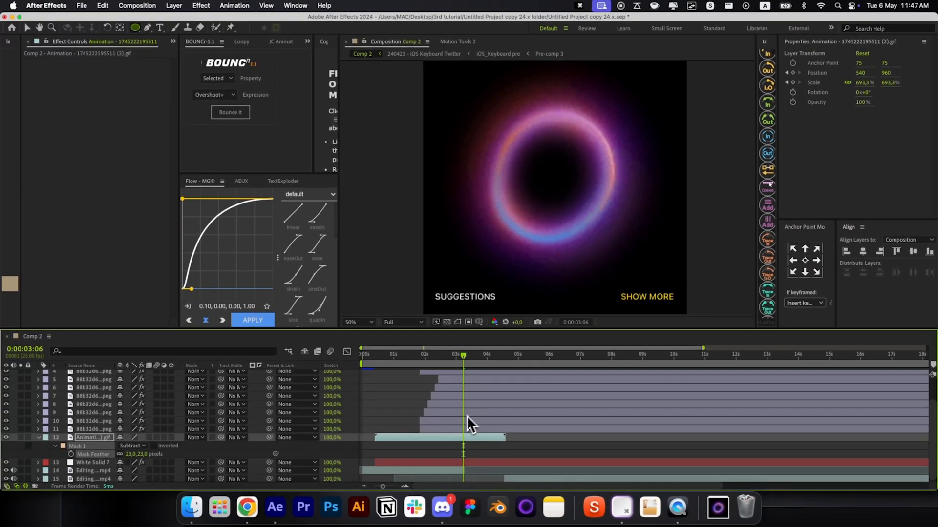
pyautogui.press('m')
# Step: Start the ChatGPT avatar image layer at 0:00:02:20 and send it down the stack below the ring animation layer
pyautogui.scroll(3, 454, 429)
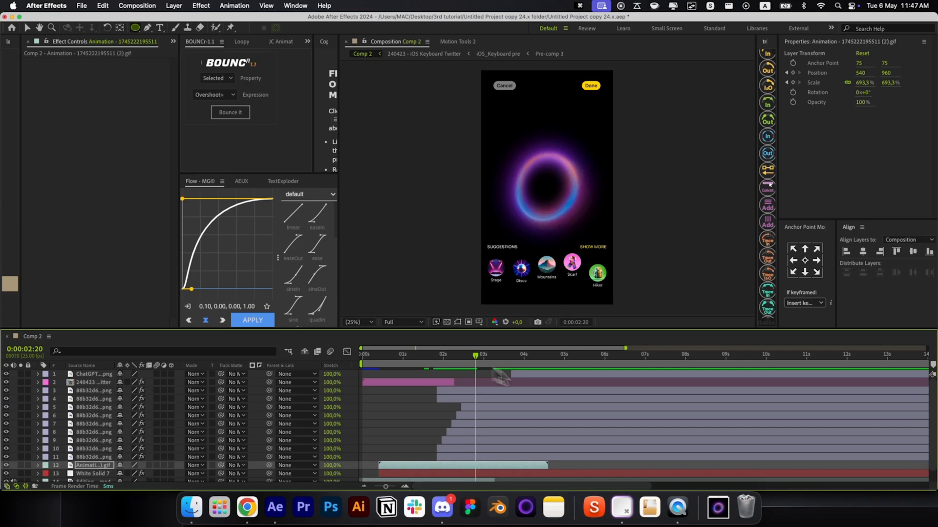
pyautogui.click(503, 376)
pyautogui.press('super+bracketright')
pyautogui.press('super+bracketright')
pyautogui.press('super+bracketright')
pyautogui.press('super+bracketright')
pyautogui.press('super+bracketright')
pyautogui.press('super+bracketright')
pyautogui.press('super+bracketright')
pyautogui.press('super+bracketright')
pyautogui.press('super+bracketright')
pyautogui.press('super+bracketright')
pyautogui.press('super+bracketright')
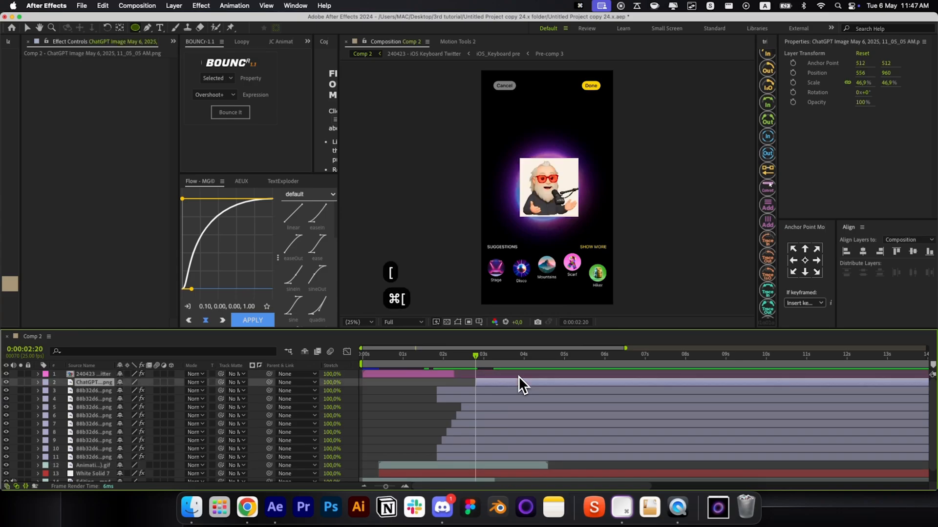
# Step: Scale the avatar image to 39.8% and place it inside the ring at position 552, 1016
pyautogui.press('v')
pyautogui.moveTo(553, 191); pyautogui.dragTo(553, 188)
pyautogui.press('super+v')
pyautogui.press('super+z')
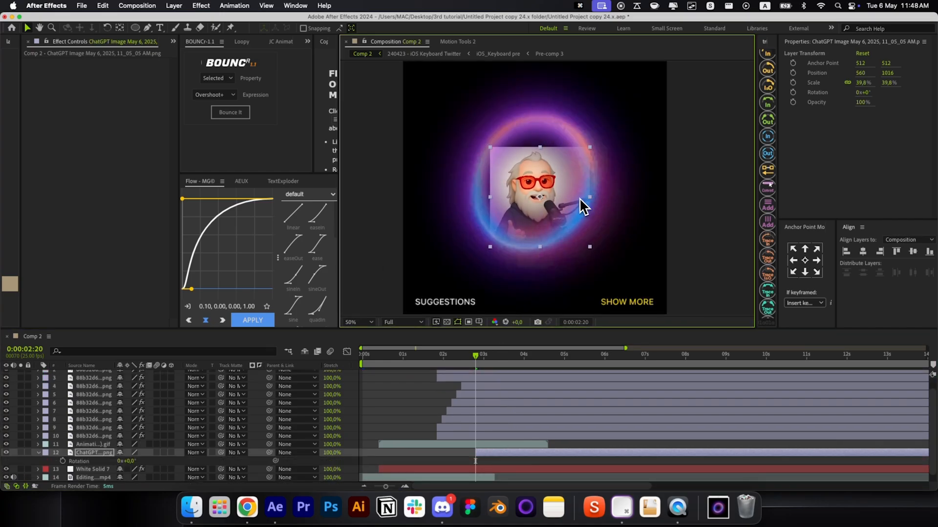
pyautogui.moveTo(556, 184); pyautogui.dragTo(554, 184)
pyautogui.click(467, 455)
pyautogui.press('u')
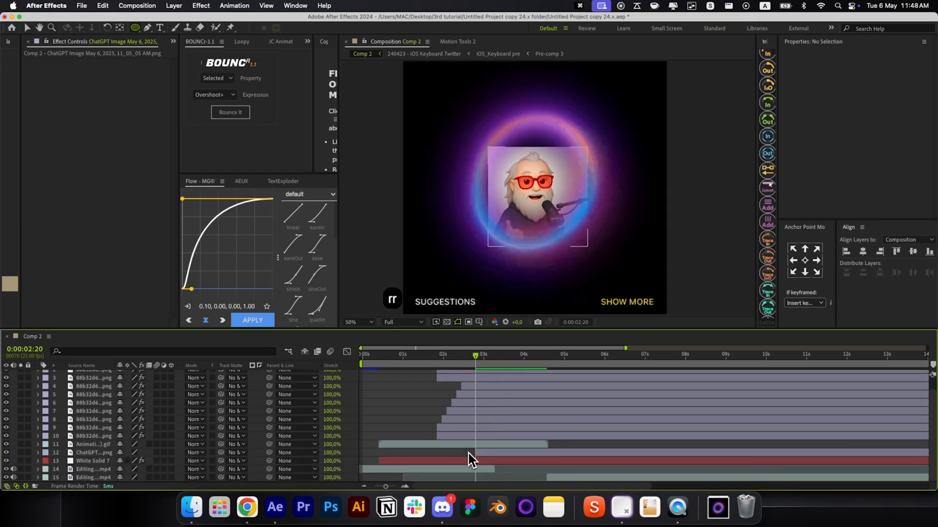
# Step: Duplicate the Animation GIF layer and place the avatar image layer between the two copies
pyautogui.click(461, 443)
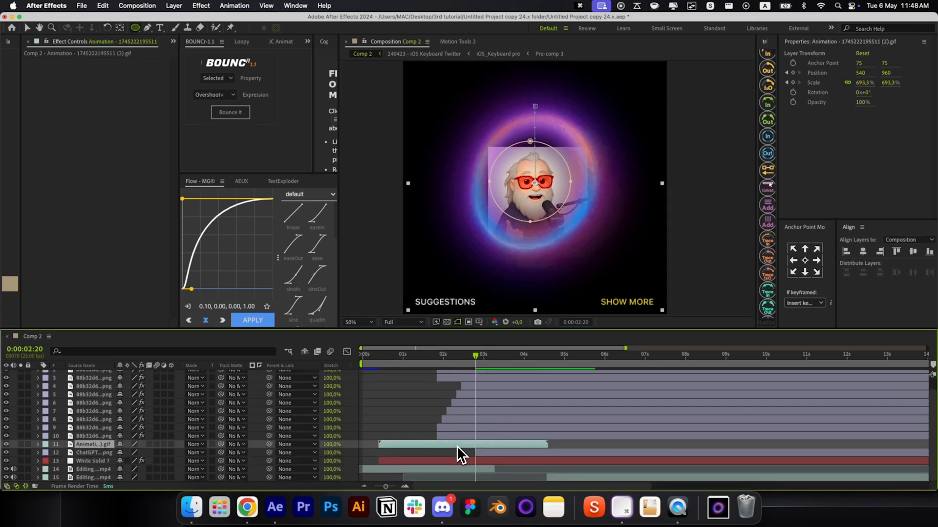
pyautogui.press('super+d')
pyautogui.click(488, 461)
pyautogui.press('super+bracketright')
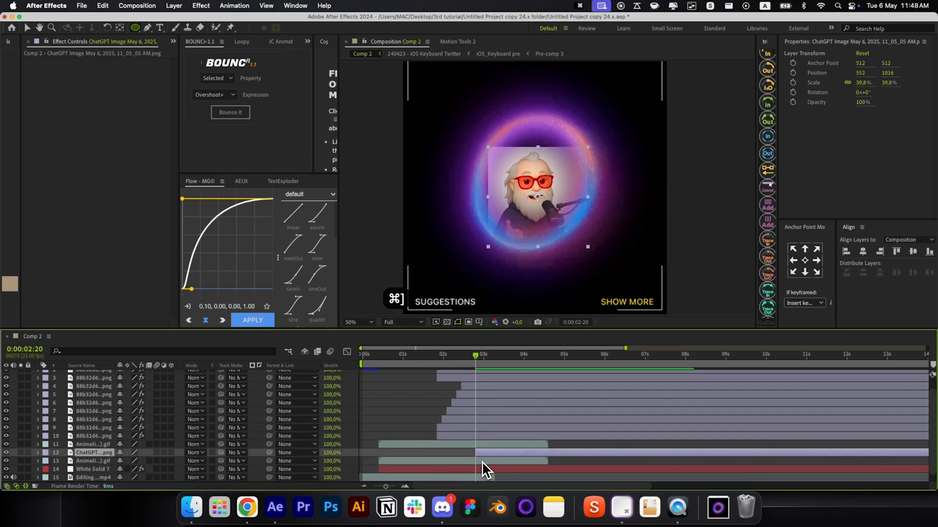
# Step: Set the mask mode of the lower Animation GIF copy to Add
pyautogui.click(481, 461)
pyautogui.press('m')
pyautogui.click(128, 469)
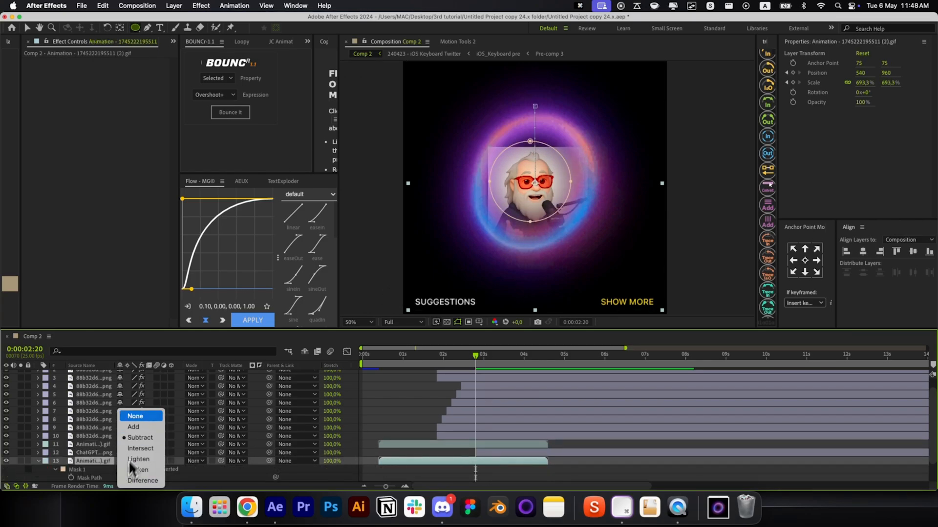
pyautogui.click(141, 423)
pyautogui.press('m')
# Step: Use the lower GIF copy as the avatar image's track matte, and set the image to 48% scale at position 562, 1016
pyautogui.click(497, 454)
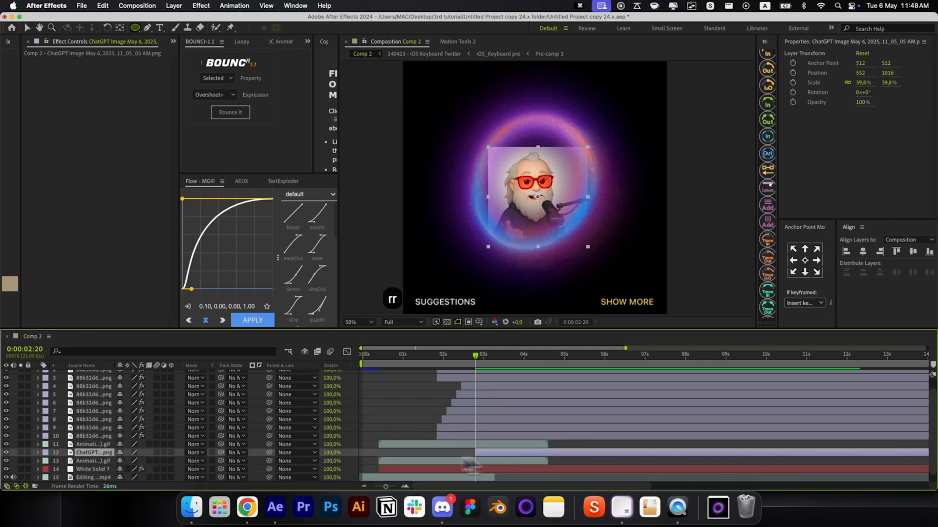
pyautogui.moveTo(128, 460); pyautogui.dragTo(125, 462)
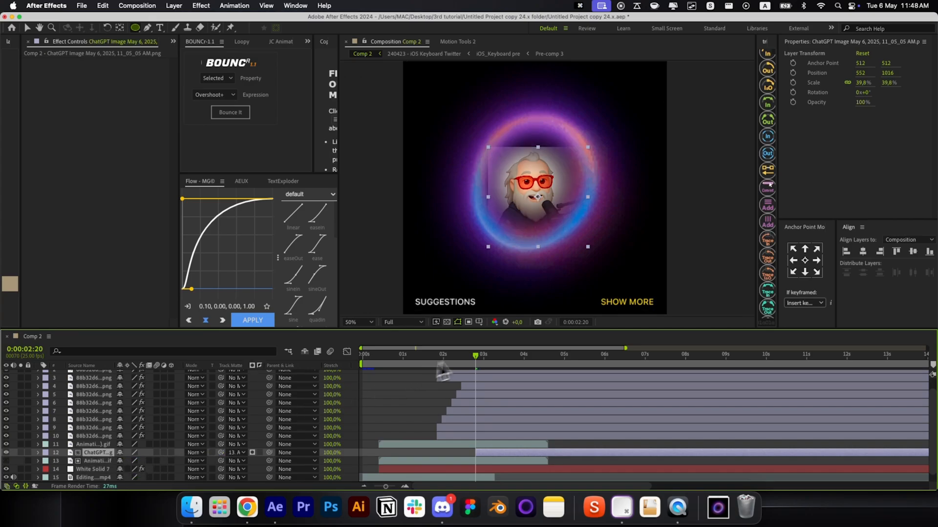
pyautogui.moveTo(588, 201)
pyautogui.mouseDown()
pyautogui.moveTo(637, 201)
pyautogui.moveTo(598, 199)
pyautogui.mouseUp()
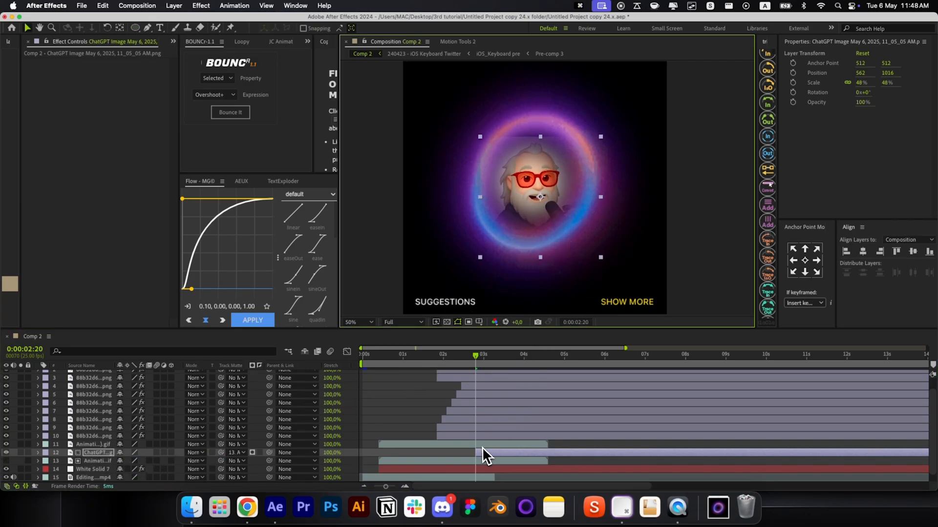
# Step: Reduce the mask feather on the lower GIF copy that mattes the avatar
pyautogui.click(472, 461)
pyautogui.press('f')
pyautogui.moveTo(130, 478); pyautogui.dragTo(110, 479)
pyautogui.press('f')
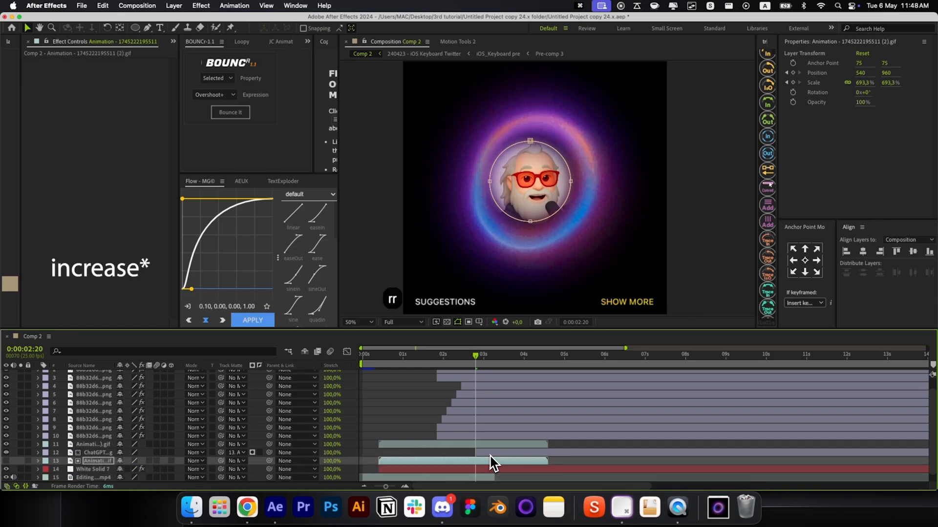
# Step: Add a white solid starting at 0:00:02:20 below the avatar image, matted by the same GIF layer
pyautogui.click(489, 455)
pyautogui.click(488, 461)
pyautogui.press('super+y')
pyautogui.press('Return')
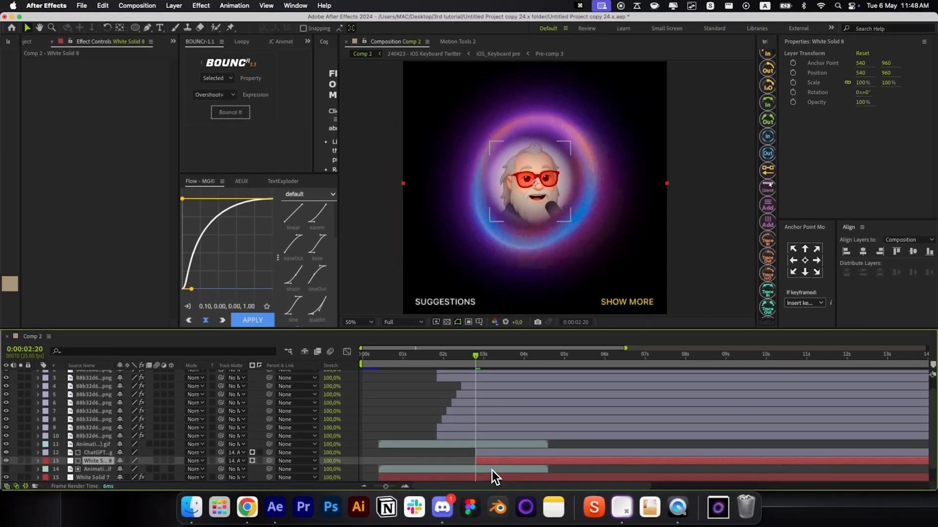
# Step: Enlarge the matte GIF's elliptical mask by moving its points outward toward the ring, and undo the excess adjustments
pyautogui.click(499, 463)
pyautogui.moveTo(526, 229); pyautogui.dragTo(526, 234)
pyautogui.moveTo(571, 182); pyautogui.dragTo(579, 182)
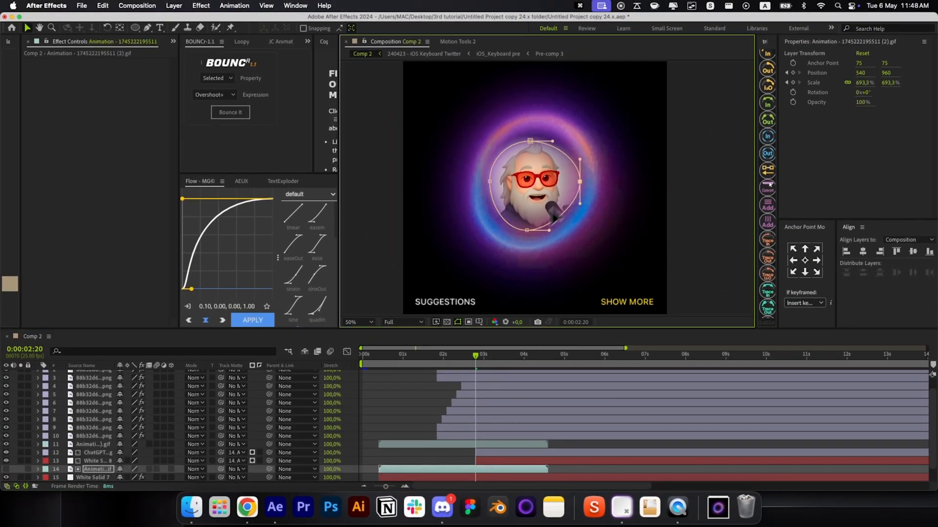
pyautogui.moveTo(489, 182); pyautogui.dragTo(485, 188)
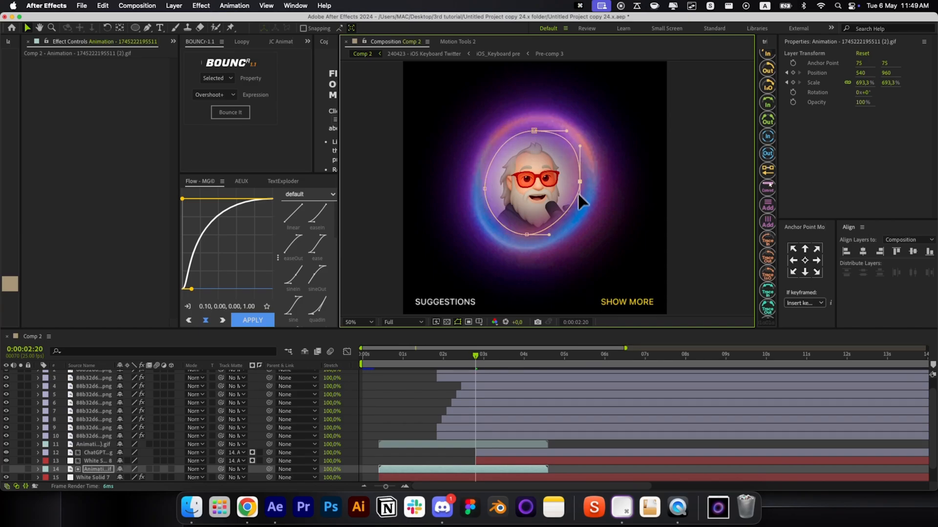
pyautogui.press('super+z')
pyautogui.press('super+z')
pyautogui.press('super+z')
pyautogui.press('super+z')
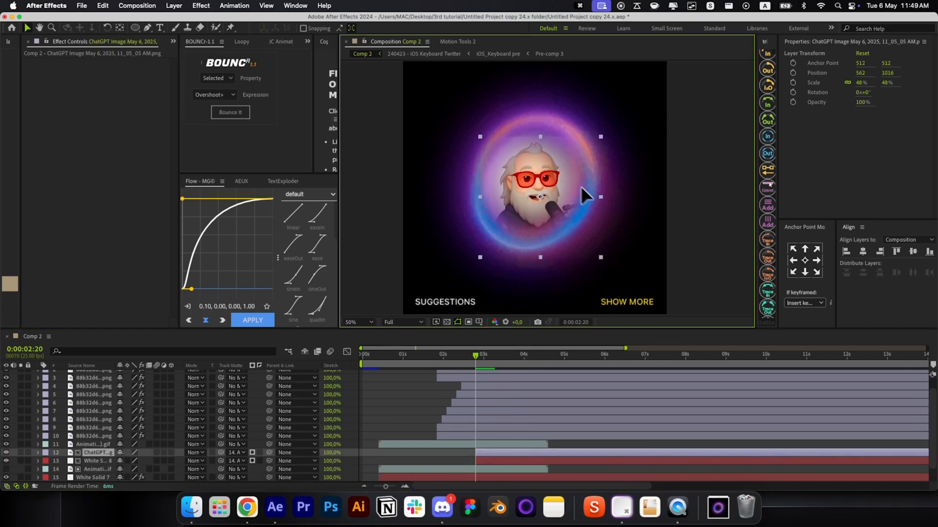
# Step: Apply Linear Color Key to the avatar image layer and sample its light background as the key colour
pyautogui.hotkey('alt', 'space')
pyautogui.write('lu')
pyautogui.hotkey('alt', 'space')
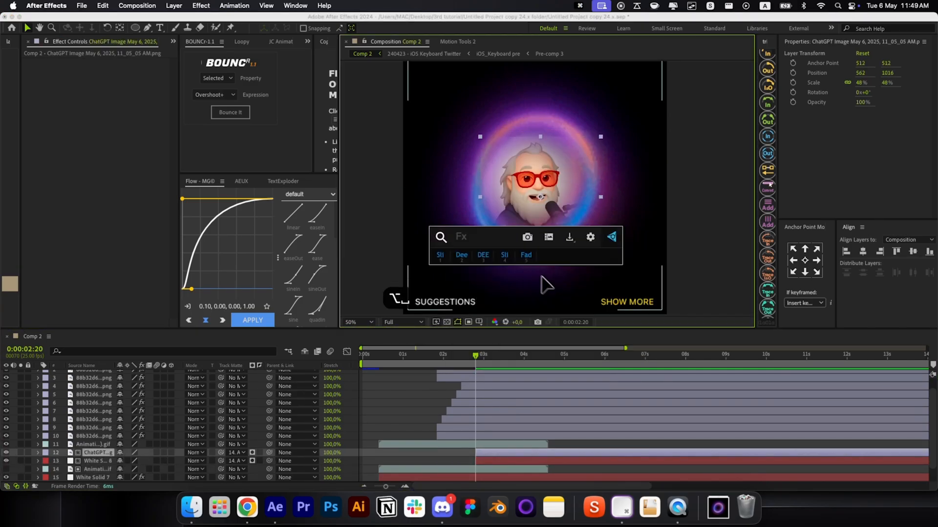
pyautogui.write('linea')
pyautogui.press('Return')
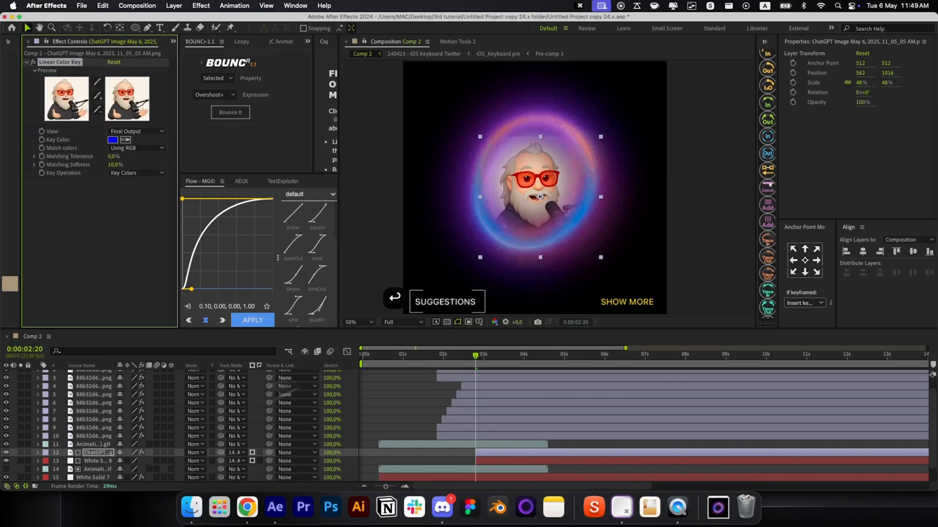
pyautogui.click(126, 139)
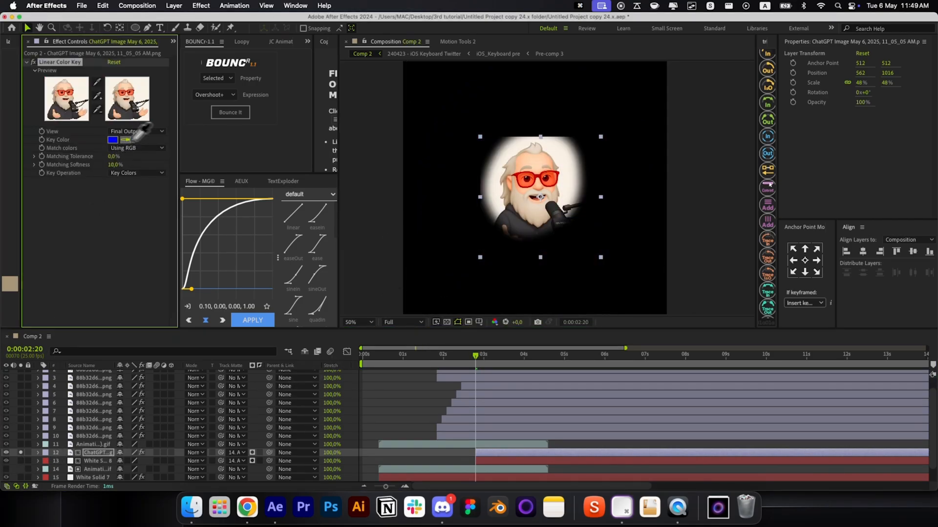
pyautogui.click(497, 188)
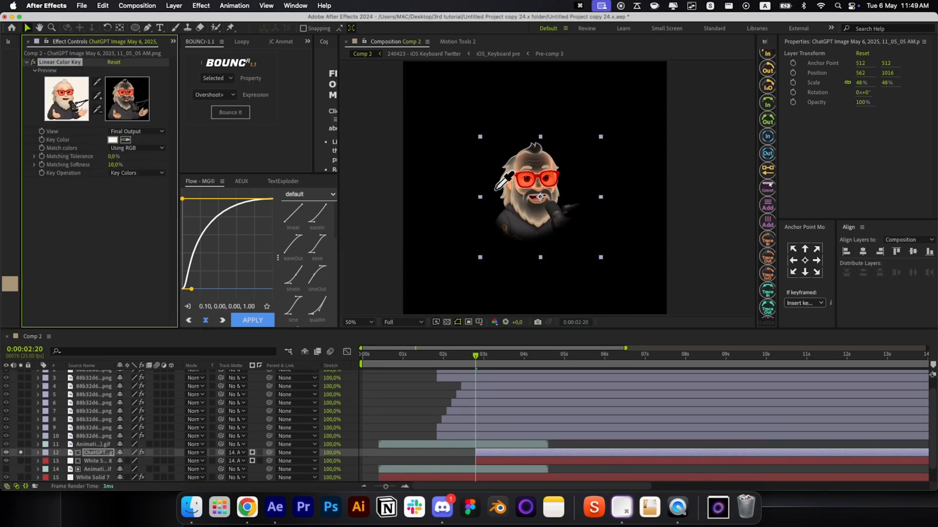
pyautogui.click(21, 452)
pyautogui.click(424, 414)
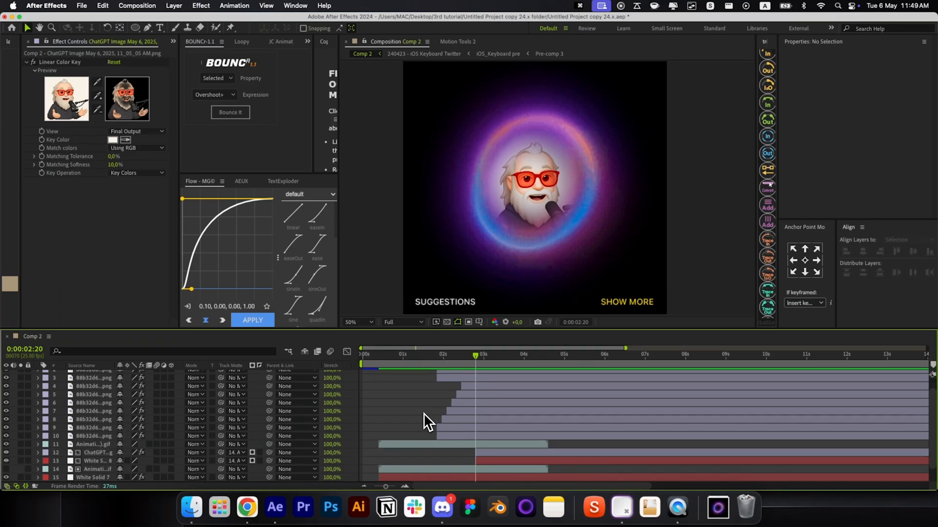
# Step: Pre-compose the avatar image and white solid layers, and start the resulting layer at about 0:00:02:17
pyautogui.moveTo(482, 362); pyautogui.dragTo(466, 362)
pyautogui.moveTo(466, 363); pyautogui.dragTo(475, 362)
pyautogui.press('shift+super+c')
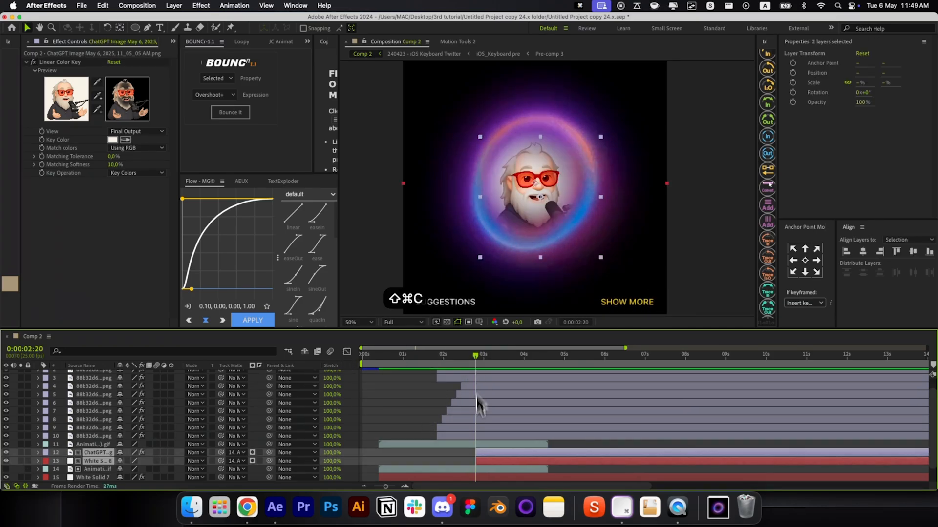
pyautogui.press('Return')
pyautogui.scroll(-3, 480, 425)
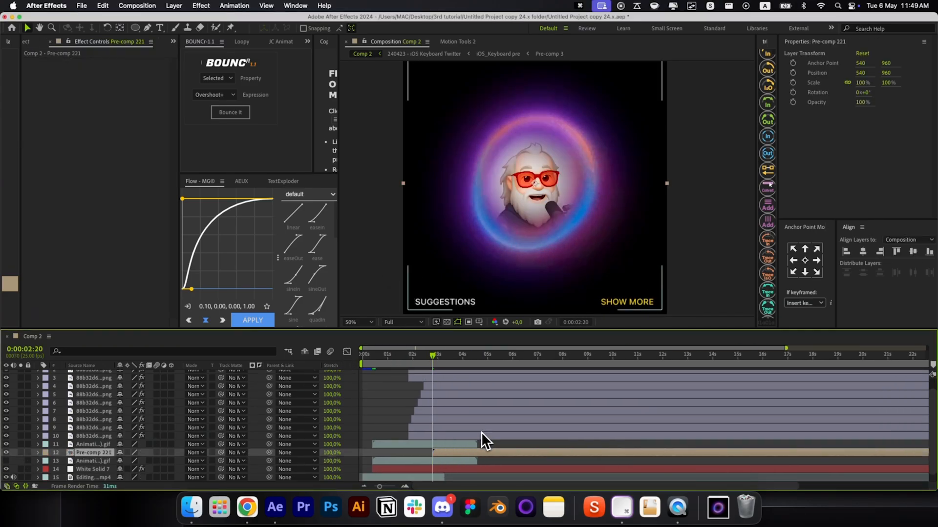
pyautogui.scroll(-1, 481, 433)
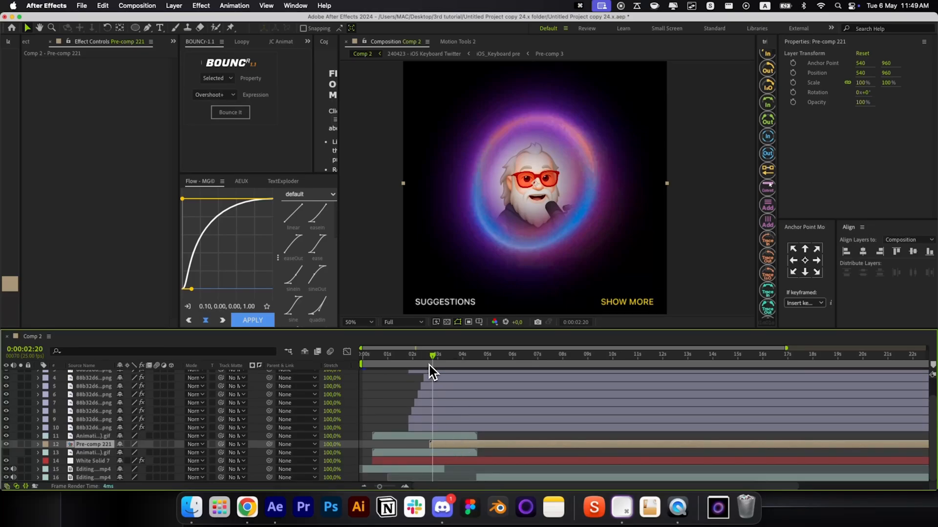
# Step: Apply the Fade In+Out - frames preset to the avatar pre-comp with a fade-in of 15 and fade-out of 0 frames
pyautogui.moveTo(429, 365); pyautogui.dragTo(431, 365)
pyautogui.hotkey('ctrl', 'space')
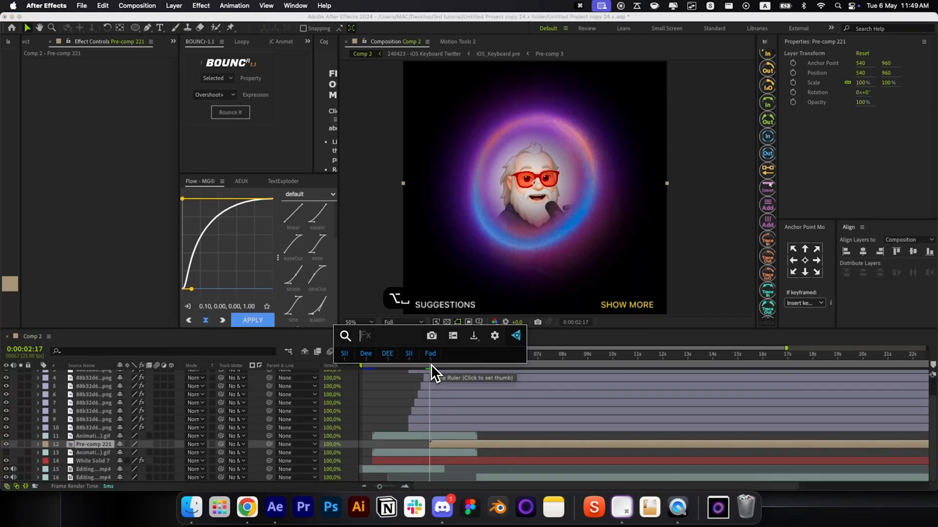
pyautogui.write('fade in')
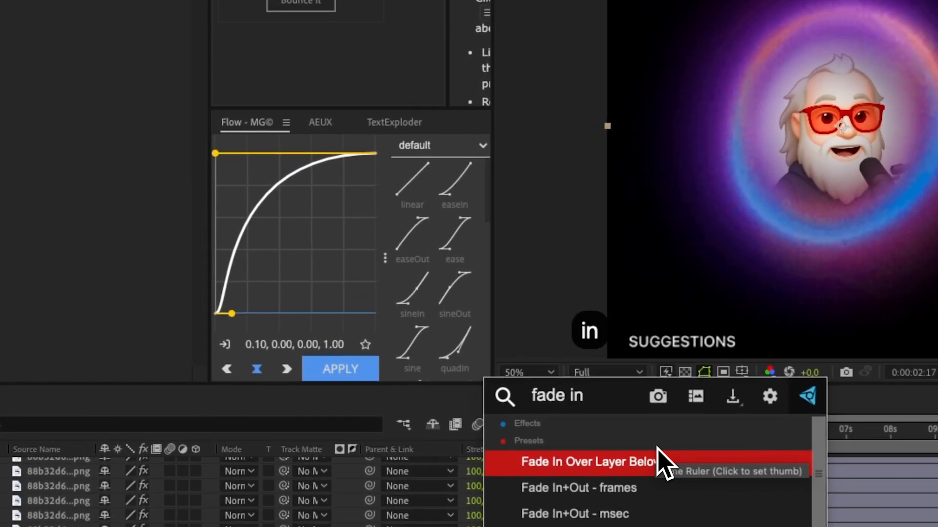
pyautogui.press('Down')
pyautogui.press('Return')
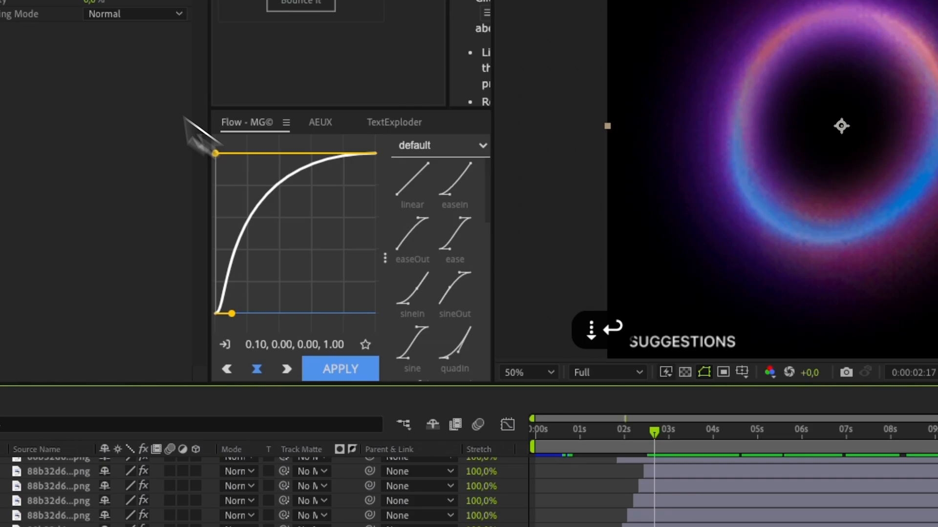
pyautogui.moveTo(199, 85); pyautogui.dragTo(176, 92)
pyautogui.moveTo(497, 314); pyautogui.dragTo(556, 311)
pyautogui.hotkey('alt', '/')
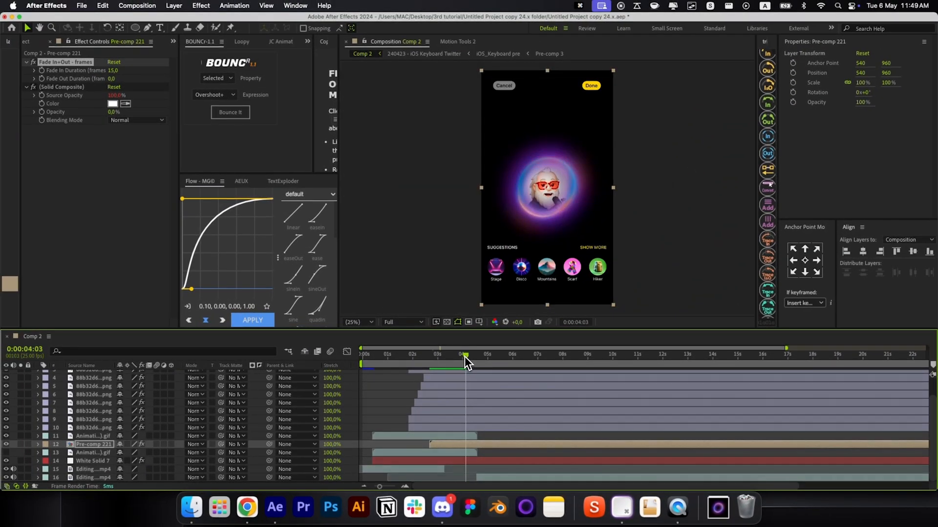
# Step: Freeze the Animation GIF matte inside the avatar pre-comp on its last frame, and return to Comp 2
pyautogui.moveTo(464, 357); pyautogui.dragTo(471, 357)
pyautogui.click(470, 445)
pyautogui.doubleClick(471, 445)
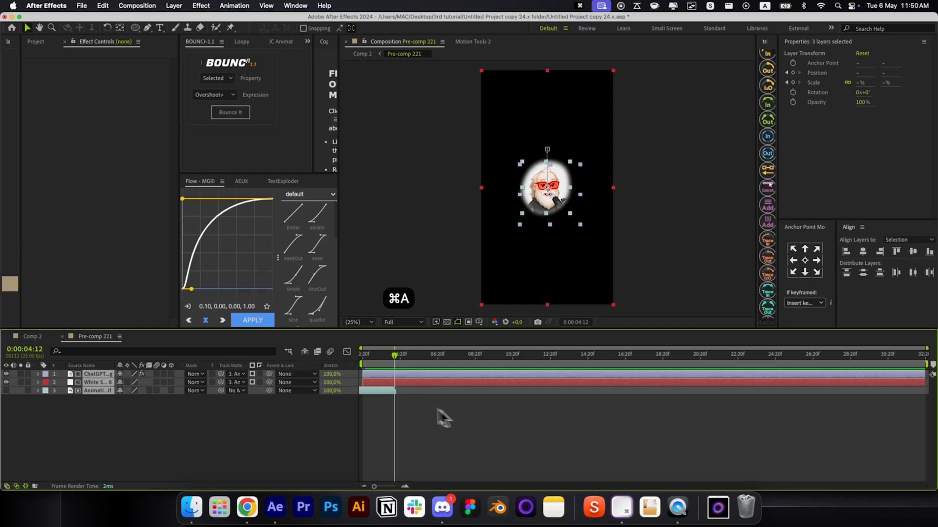
pyautogui.rightClick(388, 392)
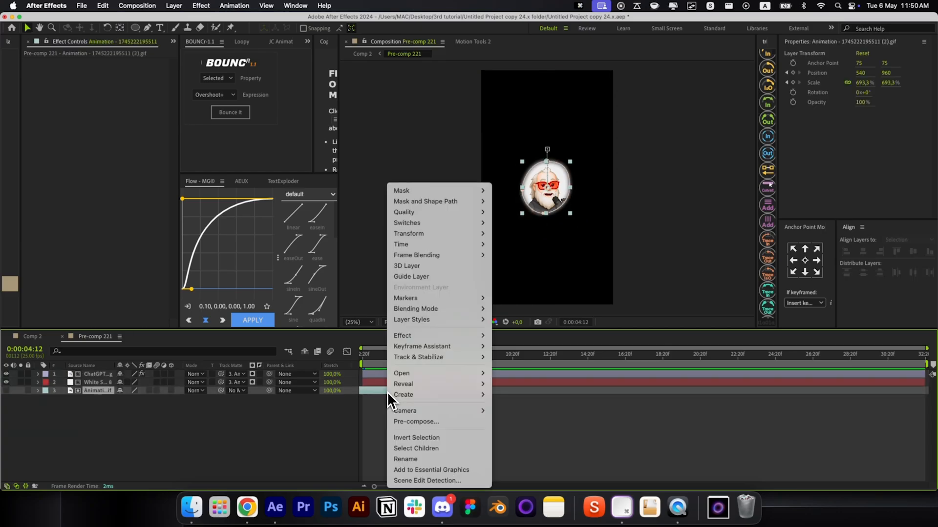
pyautogui.moveTo(439, 245)
pyautogui.click(508, 288)
pyautogui.press('super+w')
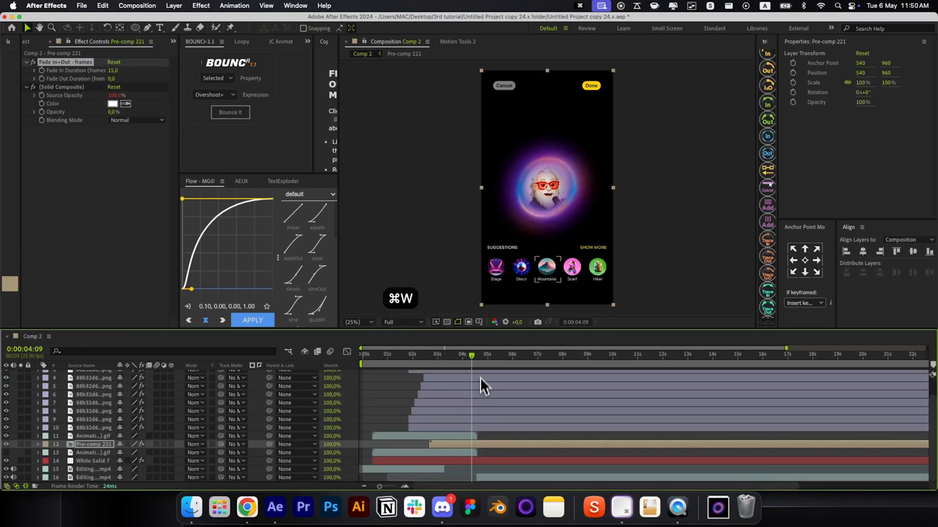
# Step: Move both ring animation layers and the avatar pre-comp up together to position 540, 880 at the 0:00:02:17 keyframe
pyautogui.click(461, 356)
pyautogui.click(456, 436)
pyautogui.keyDown('shift'); pyautogui.click(449, 452); pyautogui.keyUp('shift')
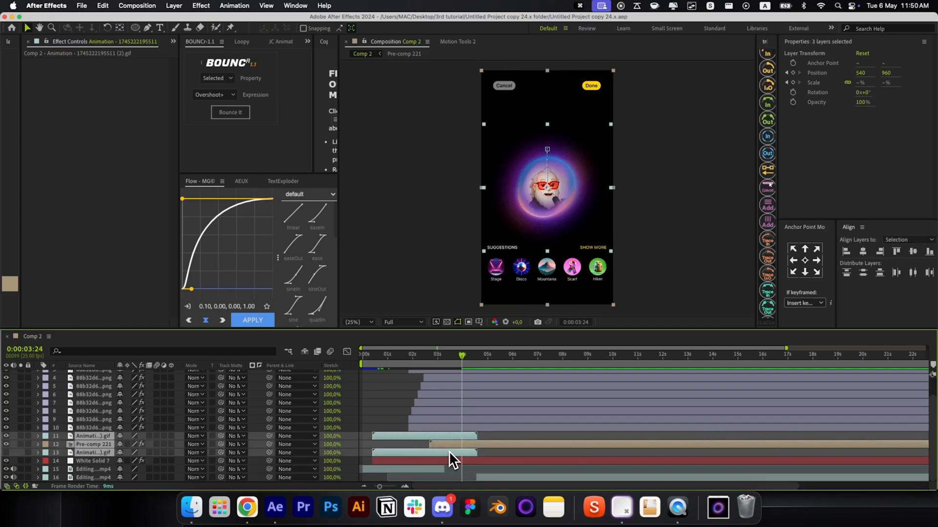
pyautogui.press('p')
pyautogui.scroll(-3, 453, 450)
pyautogui.press('j')
pyautogui.hotkey('shift', 'Up')
pyautogui.hotkey('shift', 'Up')
pyautogui.hotkey('shift', 'Up')
pyautogui.hotkey('shift', 'Up')
pyautogui.hotkey('shift', 'Up')
pyautogui.hotkey('shift', 'Up')
pyautogui.hotkey('shift', 'Up')
pyautogui.hotkey('shift', 'Up')
# Step: Scale the ring animation layers up slightly at the 0:00:02:17 keyframe
pyautogui.press('s')
pyautogui.scroll(2, 444, 443)
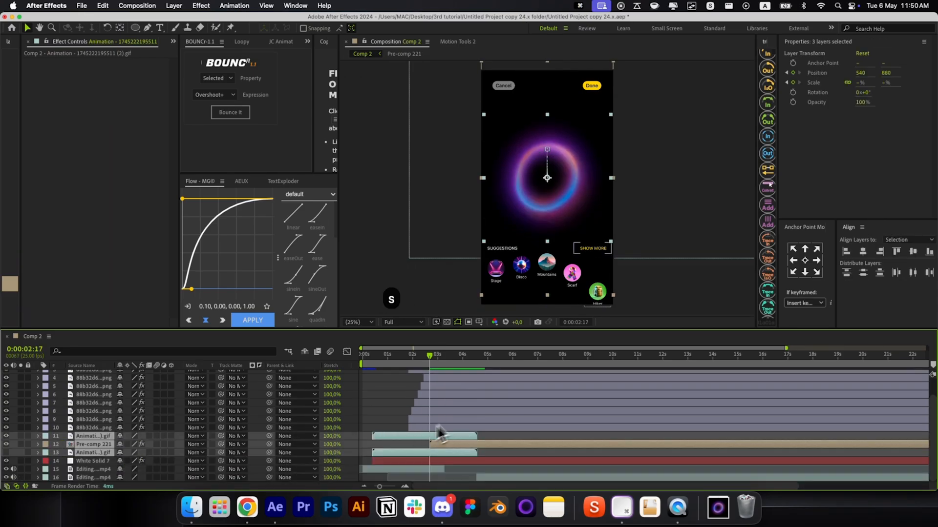
pyautogui.click(134, 444)
pyautogui.hotkey('shift', 'Up')
pyautogui.hotkey('shift', 'Up')
pyautogui.hotkey('shift', 'Up')
pyautogui.press('Return')
pyautogui.press('s')
pyautogui.moveTo(438, 355); pyautogui.dragTo(464, 390)
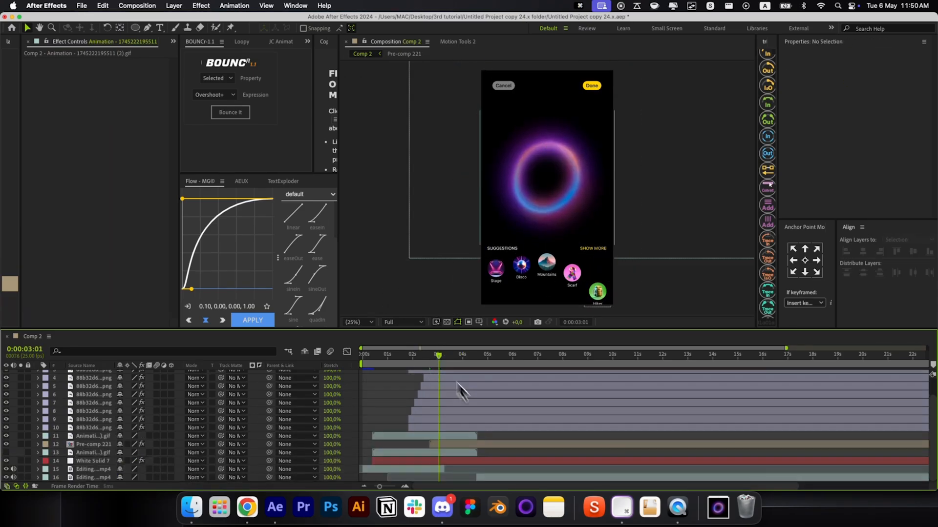
# Step: Enlarge the avatar pre-comp to 112.6% and place it at 540, 900 inside the ring
pyautogui.click(444, 451)
pyautogui.click(472, 443)
pyautogui.press('alt+shift+super+h')
pyautogui.moveTo(585, 205); pyautogui.dragTo(621, 181)
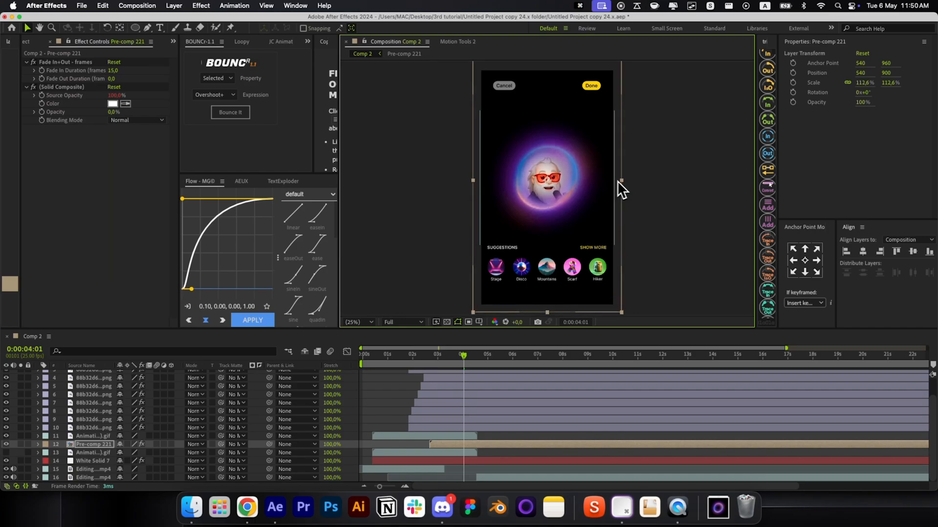
pyautogui.moveTo(429, 356); pyautogui.dragTo(474, 357)
pyautogui.click(395, 427)
# Step: Draw a white rounded rectangle about 207 by 77 px beside the ring's upper-left edge
pyautogui.scroll(2, 501, 128)
pyautogui.press('q')
pyautogui.click(138, 30)
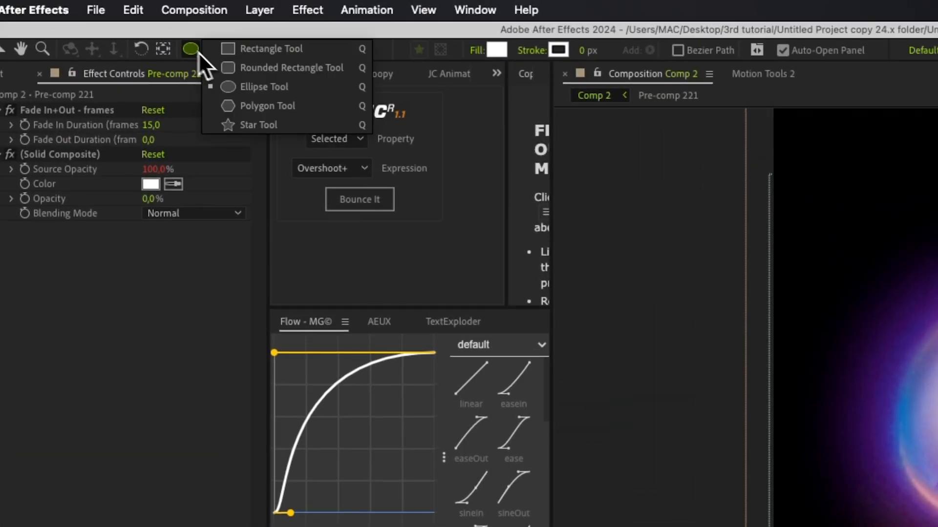
pyautogui.click(162, 39)
pyautogui.moveTo(515, 147)
pyautogui.mouseDown()
pyautogui.moveTo(580, 191)
pyautogui.moveTo(577, 213)
pyautogui.mouseUp()
pyautogui.press('space')
pyautogui.press('v')
pyautogui.moveTo(437, 443); pyautogui.dragTo(571, 444)
pyautogui.moveTo(470, 420); pyautogui.dragTo(411, 432)
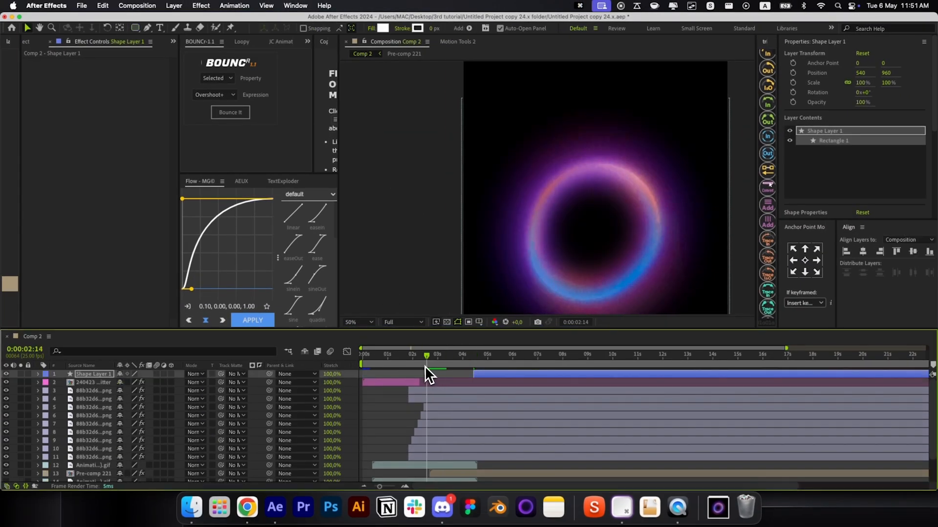
# Step: Start the rounded rectangle layer at 0:00:02:18 and set its opacity to 51%
pyautogui.moveTo(424, 365); pyautogui.dragTo(430, 365)
pyautogui.press('[')
pyautogui.press('super+]')
pyautogui.scroll(-5, 884, 159)
pyautogui.press('super+shift+h')
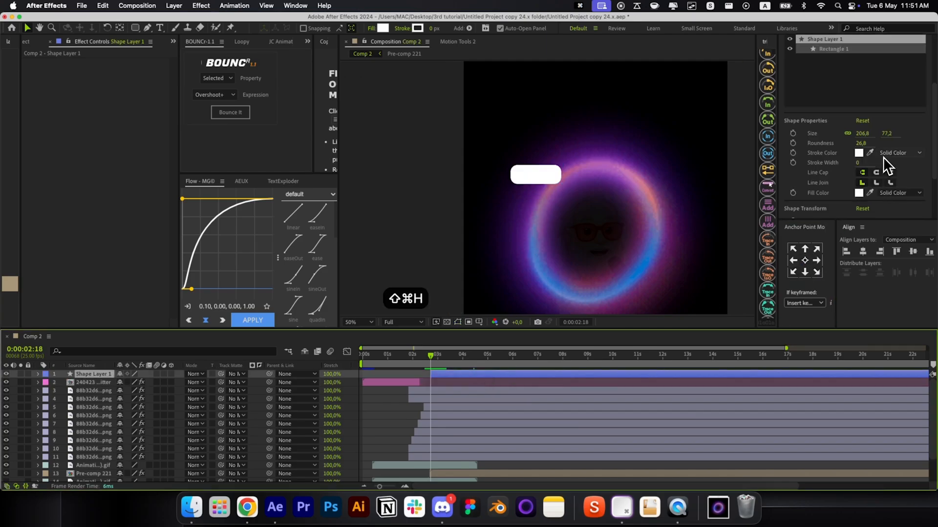
pyautogui.press('super+shift+h')
pyautogui.press('t')
pyautogui.moveTo(122, 382); pyautogui.dragTo(100, 382)
# Step: Add a text layer reading "who" and centre its anchor point
pyautogui.press('super+alt+shift+t')
pyautogui.write('who')
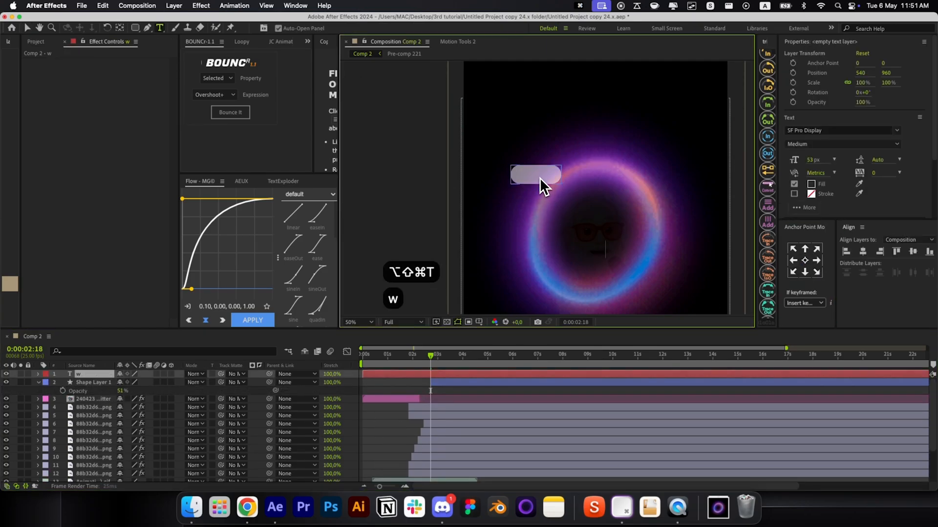
pyautogui.press('super+Return')
pyautogui.press('v')
pyautogui.click(805, 261)
# Step: Set the "who" text's fill to white and centre the text on the rounded rectangle
pyautogui.click(811, 185)
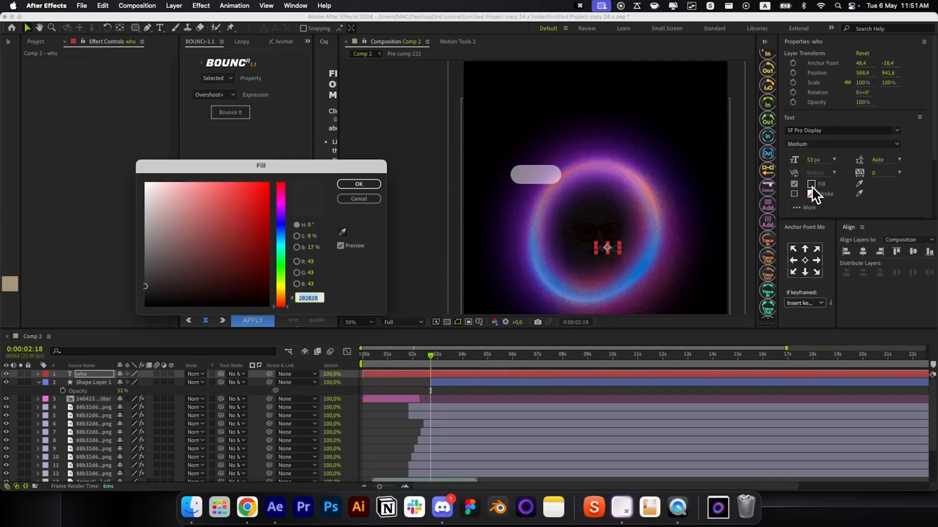
pyautogui.moveTo(220, 222); pyautogui.dragTo(140, 180)
pyautogui.press('Return')
pyautogui.click(608, 248)
pyautogui.moveTo(611, 253); pyautogui.dragTo(538, 177)
pyautogui.scroll(2, 538, 175)
# Step: Restore the rounded rectangle layer's opacity to 100% and set only its fill opacity to 62%
pyautogui.click(568, 183)
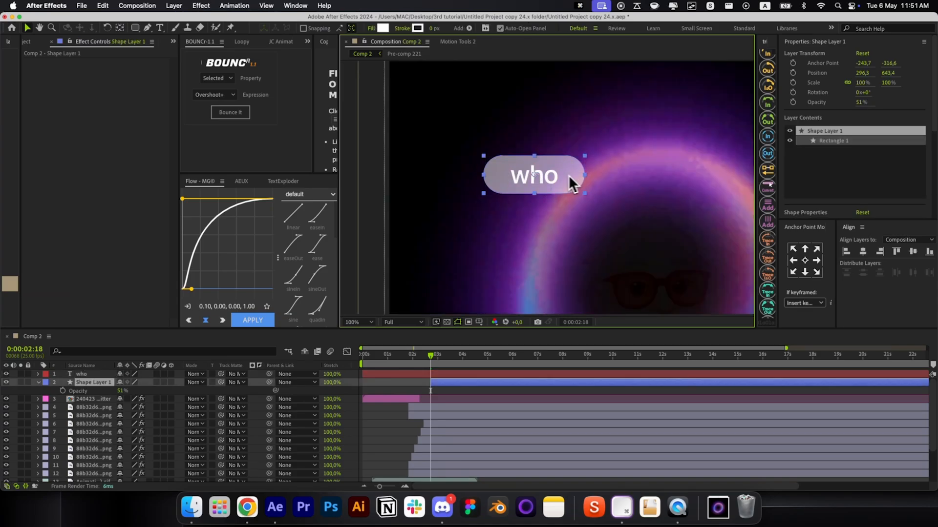
pyautogui.click(434, 29)
pyautogui.write('1')
pyautogui.press('Return')
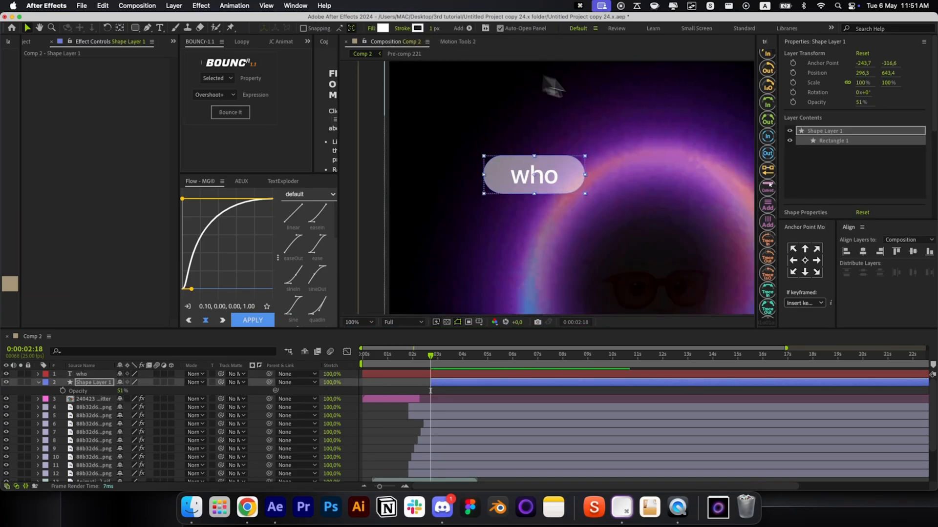
pyautogui.click(38, 382)
pyautogui.click(38, 382)
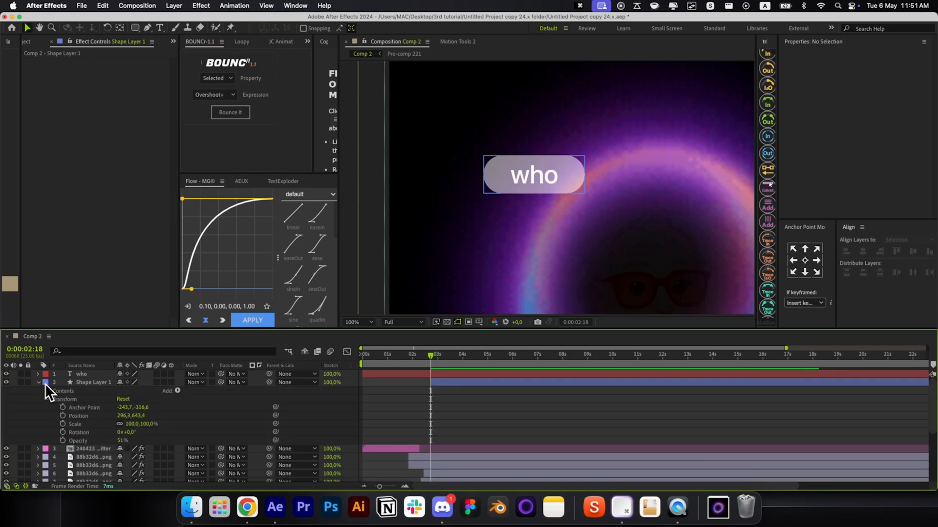
pyautogui.hotkey('shift', 't')
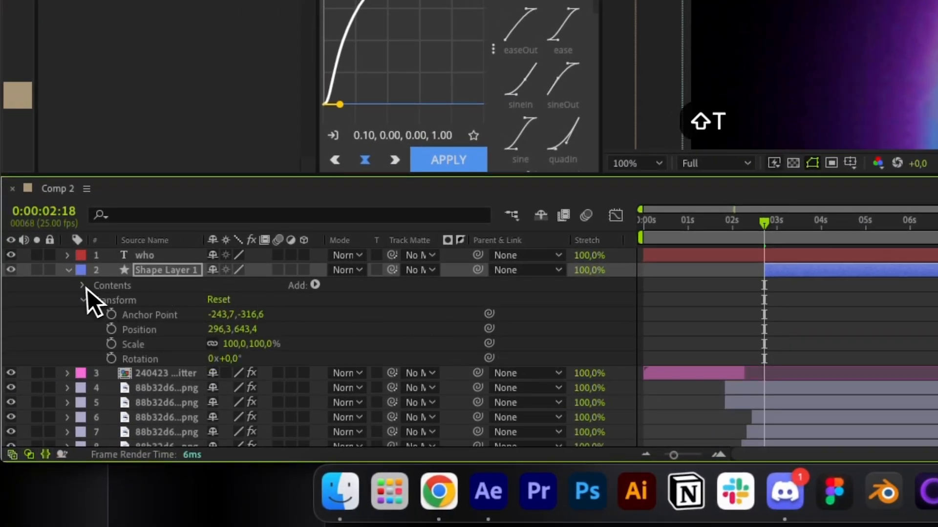
pyautogui.click(83, 286)
pyautogui.click(98, 300)
pyautogui.click(112, 343)
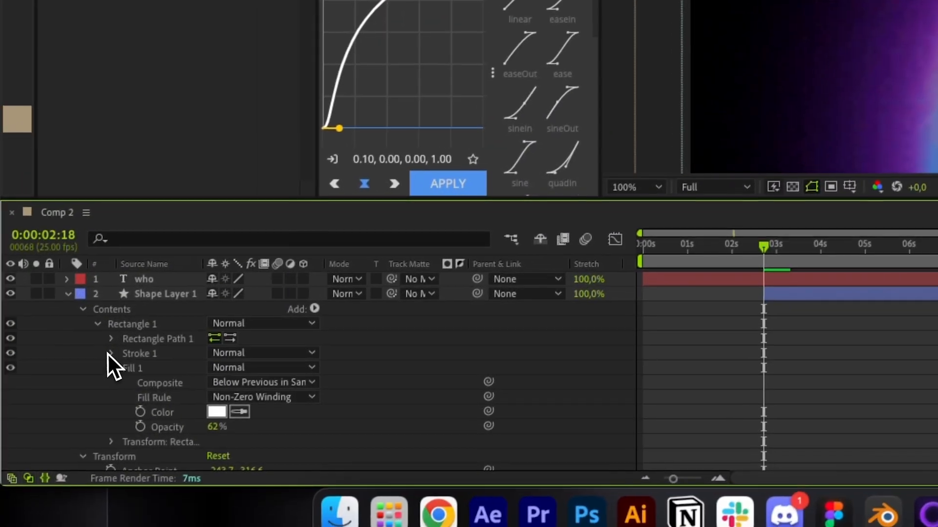
# Step: Give the rounded rectangle a semi-transparent white stroke with a width of 3
pyautogui.click(111, 353)
pyautogui.scroll(-2, 158, 376)
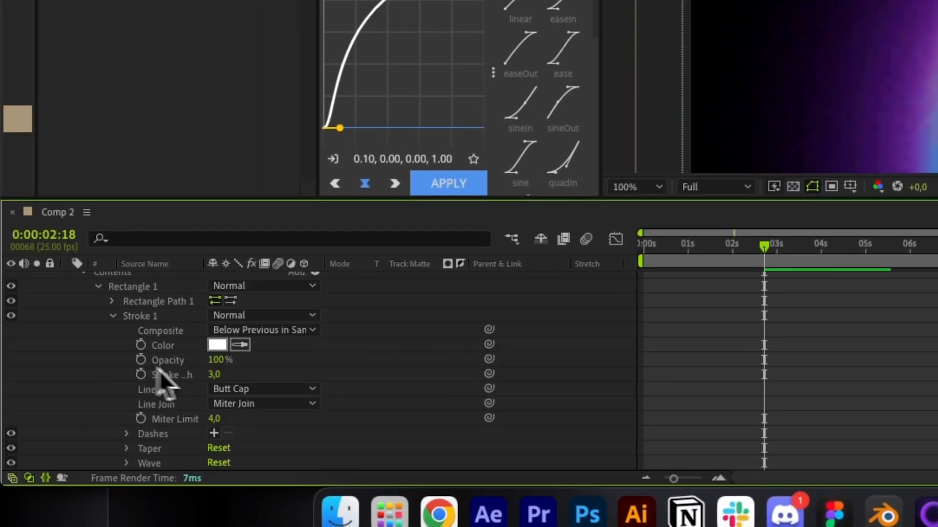
pyautogui.moveTo(217, 360); pyautogui.dragTo(287, 360)
pyautogui.press('r')
pyautogui.press('r')
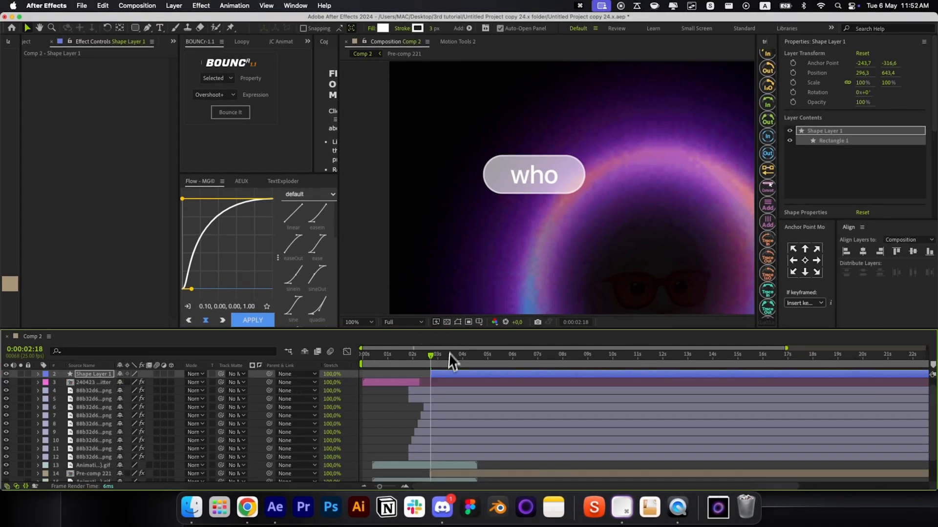
# Step: Start the "who" text layer at 0:00:02:18
pyautogui.scroll(1, 447, 373)
pyautogui.click(448, 374)
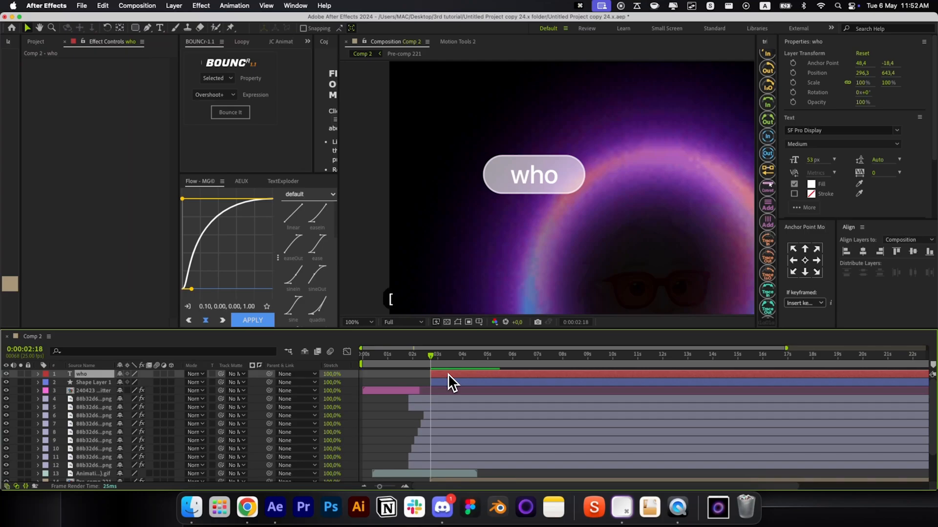
pyautogui.click(380, 440)
# Step: Draw a small circle with fill 111111 and no stroke over the upper-left corner of the "who" tag
pyautogui.click(677, 509)
pyautogui.click(383, 399)
pyautogui.press('q')
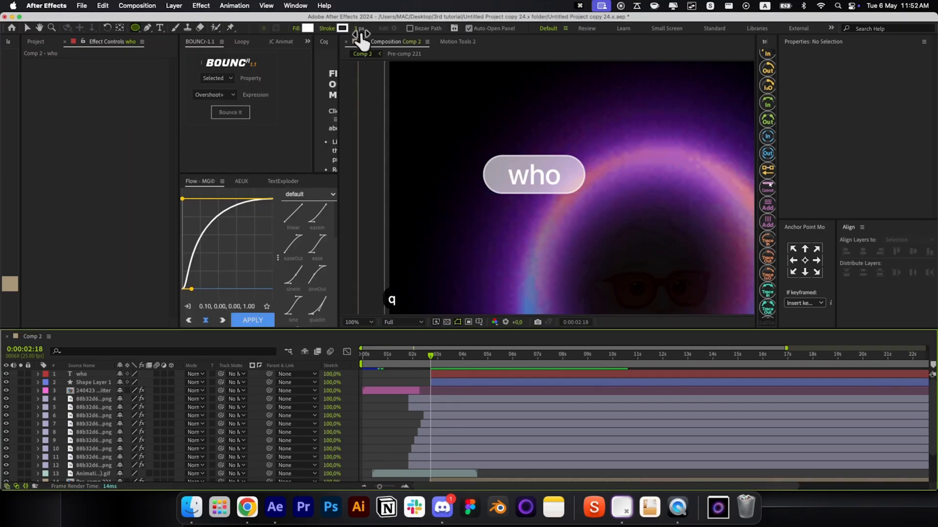
pyautogui.moveTo(361, 31); pyautogui.dragTo(353, 32)
pyautogui.click(311, 31)
pyautogui.write('111111')
pyautogui.press('Return')
pyautogui.moveTo(473, 149); pyautogui.dragTo(496, 171)
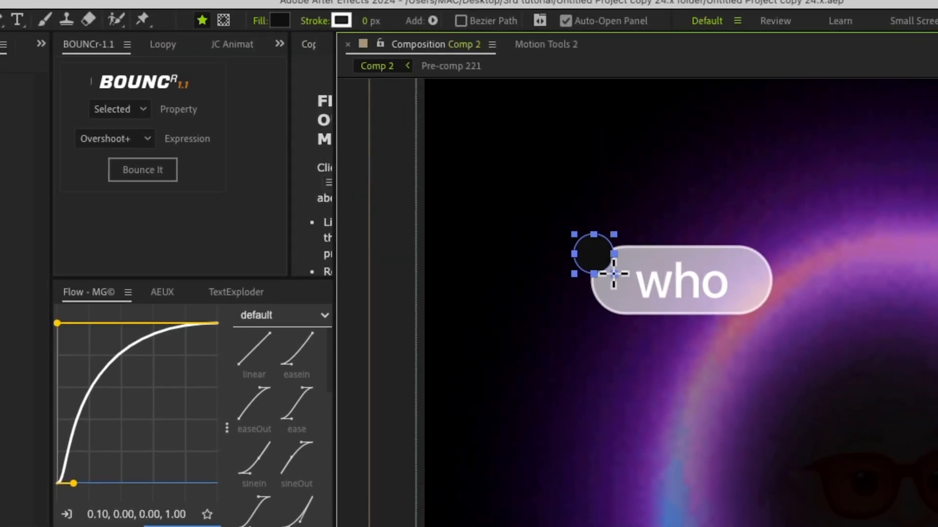
pyautogui.moveTo(613, 274); pyautogui.dragTo(624, 272)
# Step: Start the dark circle layer at 0:00:02:18 and compare the tag with the reference video in QuickTime Player
pyautogui.press('r')
pyautogui.press('r')
pyautogui.press('v')
pyautogui.moveTo(330, 350); pyautogui.dragTo(454, 350)
pyautogui.click(547, 296)
pyautogui.click(683, 504)
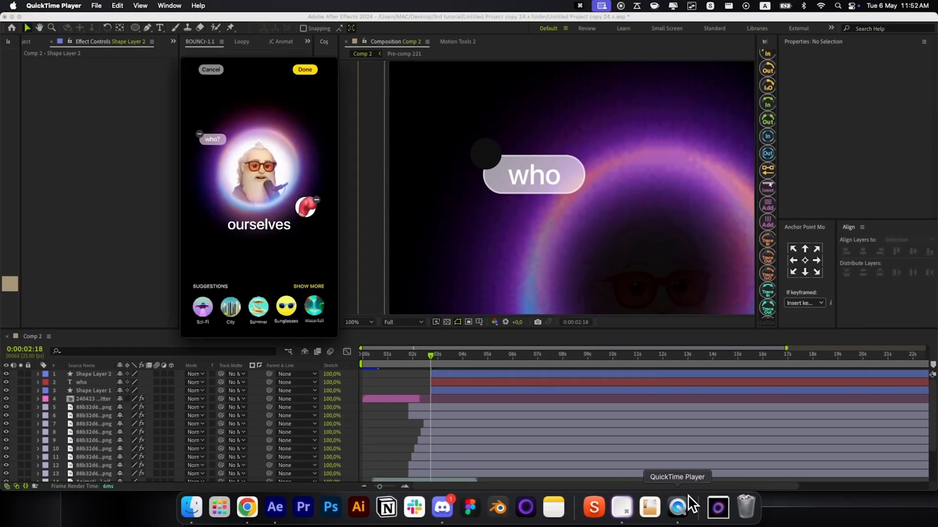
# Step: Duplicate the "who" text layer, bring the copy to the top, and change its text to "-"
pyautogui.click(441, 384)
pyautogui.click(441, 385)
pyautogui.press('super+d')
pyautogui.press('super+]')
pyautogui.doubleClick(437, 373)
pyautogui.write('-')
pyautogui.press('super+Return')
pyautogui.press('v')
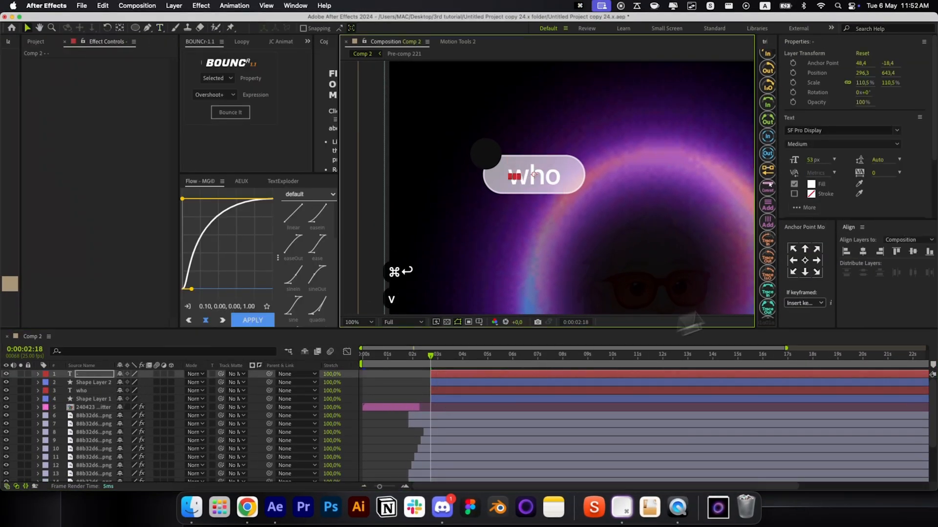
# Step: Centre the minus sign's anchor point, scale it to 187%, place it on the dark circle, and adjust its font weight
pyautogui.click(805, 260)
pyautogui.moveTo(515, 177)
pyautogui.mouseDown()
pyautogui.moveTo(486, 155)
pyautogui.moveTo(514, 162)
pyautogui.mouseUp()
pyautogui.scroll(2, 487, 155)
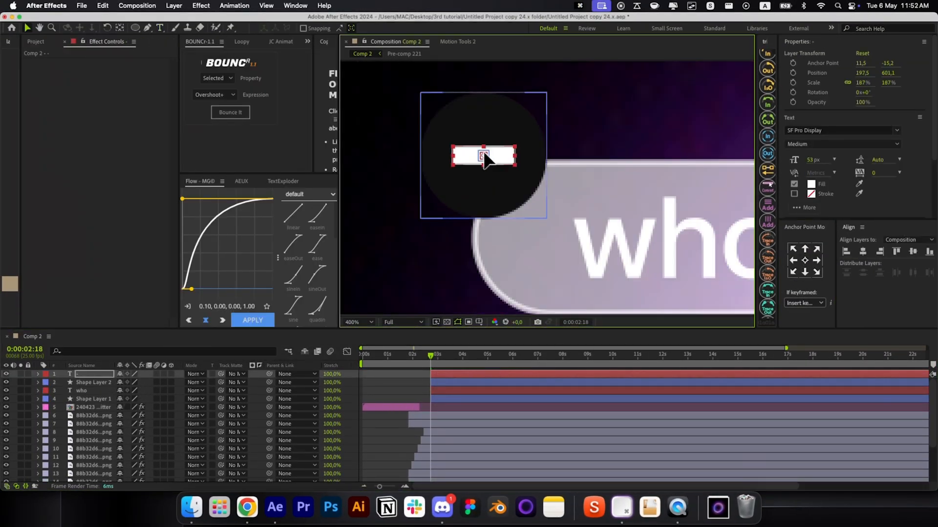
pyautogui.click(808, 145)
pyautogui.click(811, 197)
pyautogui.click(406, 395)
pyautogui.hotkey('alt', '/')
pyautogui.scroll(1, 511, 157)
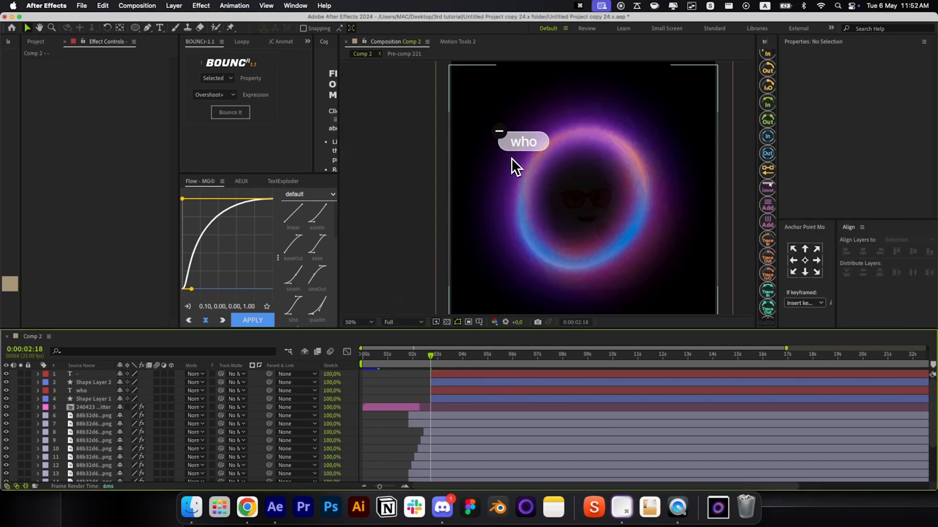
pyautogui.scroll(1, 511, 157)
# Step: Check the boxing-glove badge in the QuickTime Player reference, then draw a matching circle near the ring's lower-right edge
pyautogui.click(677, 507)
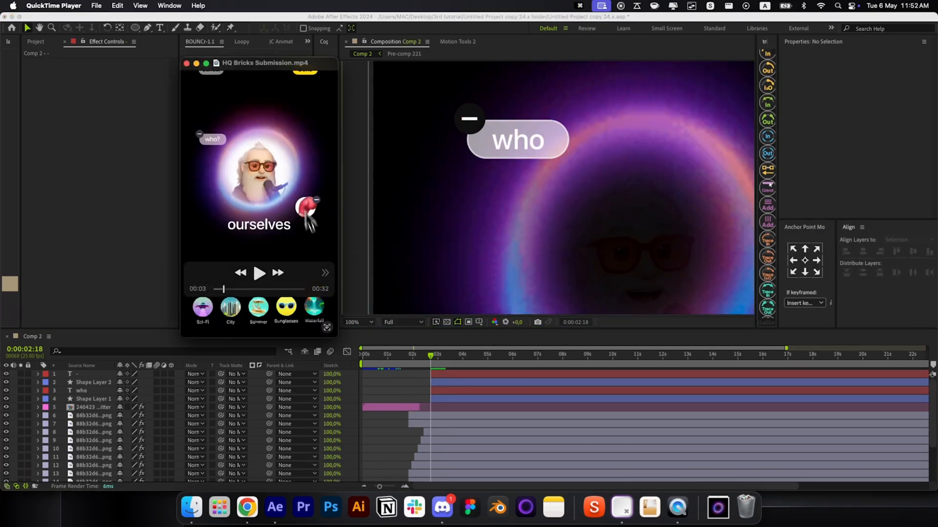
pyautogui.click(421, 380)
pyautogui.hotkey('alt', '/')
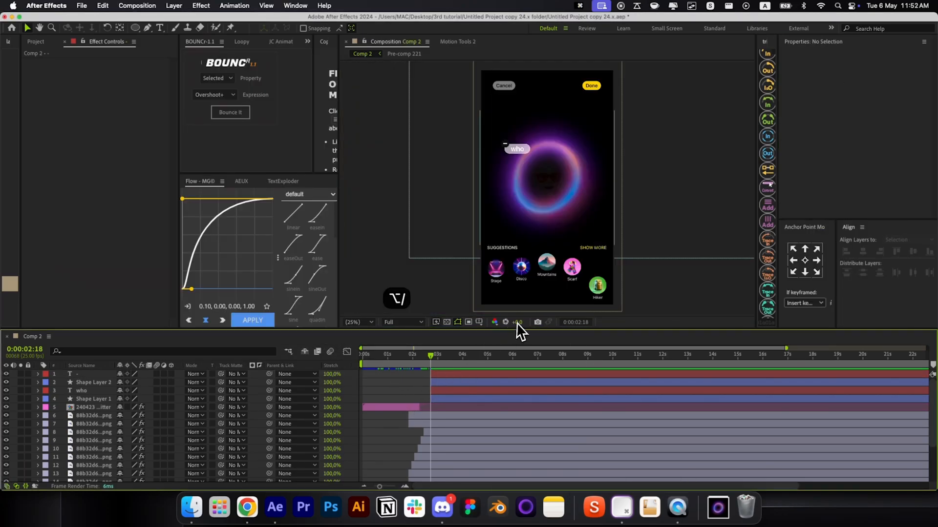
pyautogui.scroll(1, 594, 208)
pyautogui.press('q')
pyautogui.moveTo(548, 201); pyautogui.dragTo(585, 237)
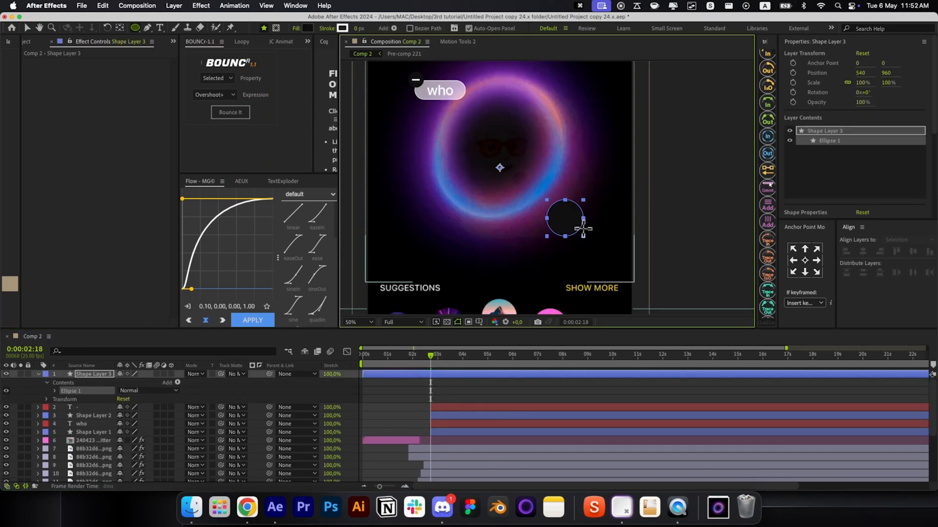
# Step: Fill the new circle with white, centre its anchor point, and start its layer at 0:00:02:18
pyautogui.click(307, 28)
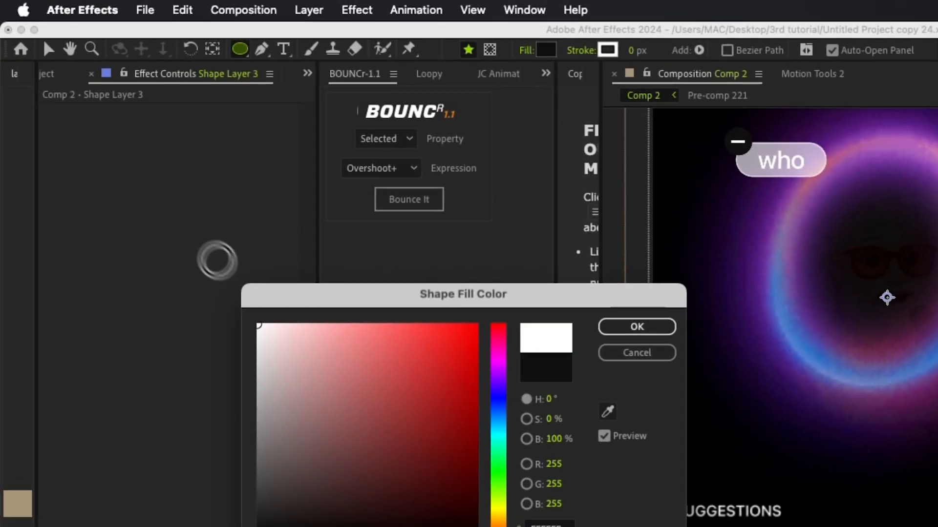
pyautogui.press('Return')
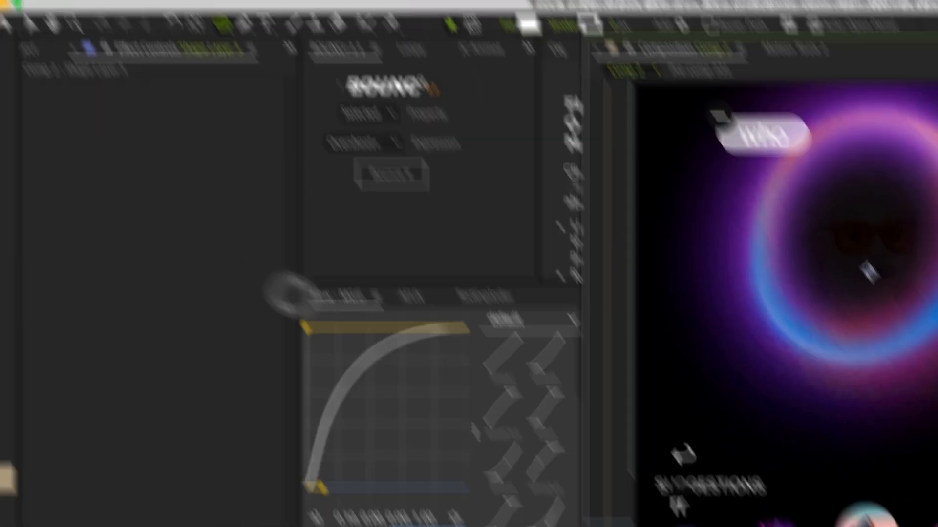
pyautogui.press('v')
pyautogui.click(806, 261)
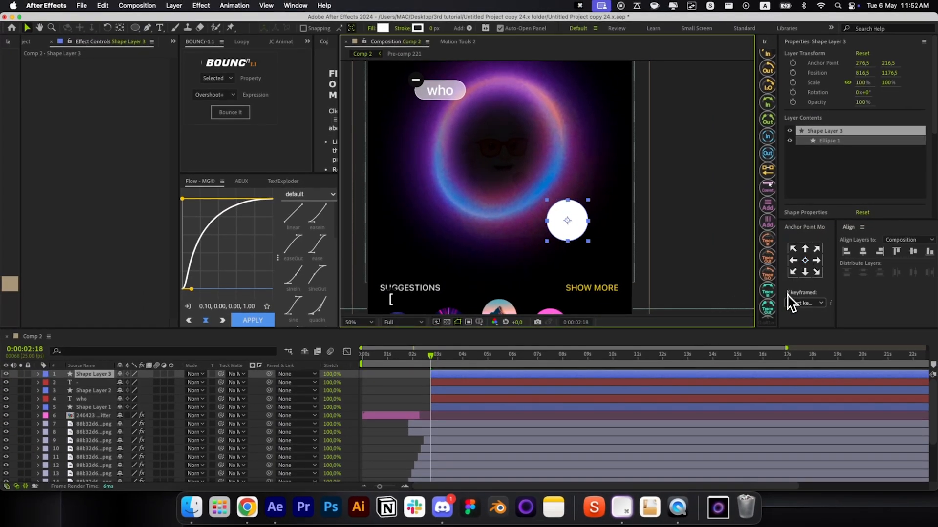
# Step: Search the computer for "box" and browse the matching files
pyautogui.press('super+space')
pyautogui.write('box')
pyautogui.scroll(-15, 630, 303)
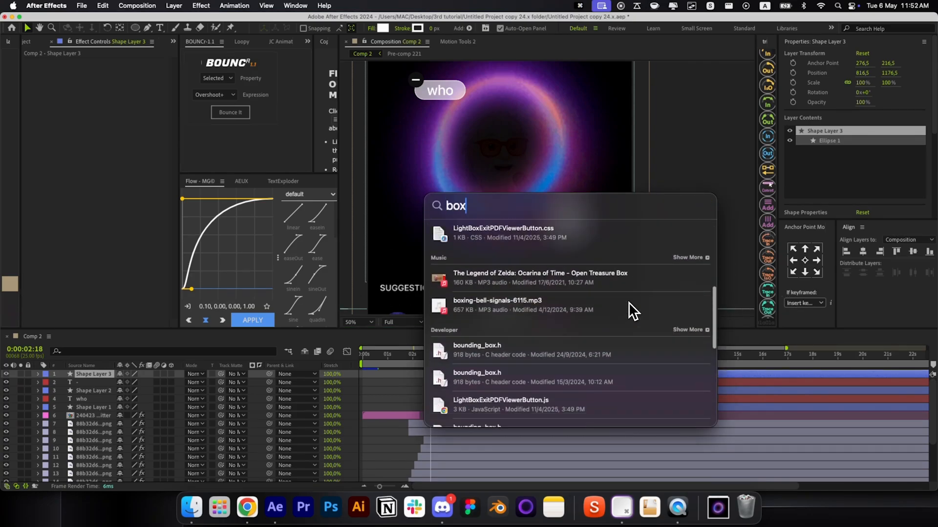
# Step: Place the boxing glove image over the white circle, flipped horizontally, scaled to about 120.5% and rotated to about -59.9°
pyautogui.moveTo(564, 290); pyautogui.dragTo(569, 239)
pyautogui.press('v')
pyautogui.rightClick(567, 230)
pyautogui.moveTo(591, 222)
pyautogui.click(701, 308)
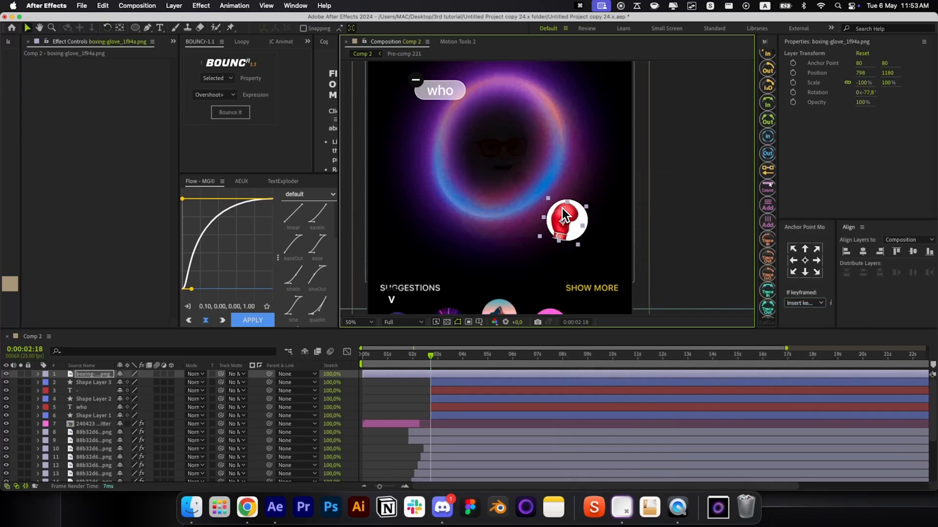
pyautogui.press('w')
pyautogui.moveTo(602, 198); pyautogui.dragTo(591, 224)
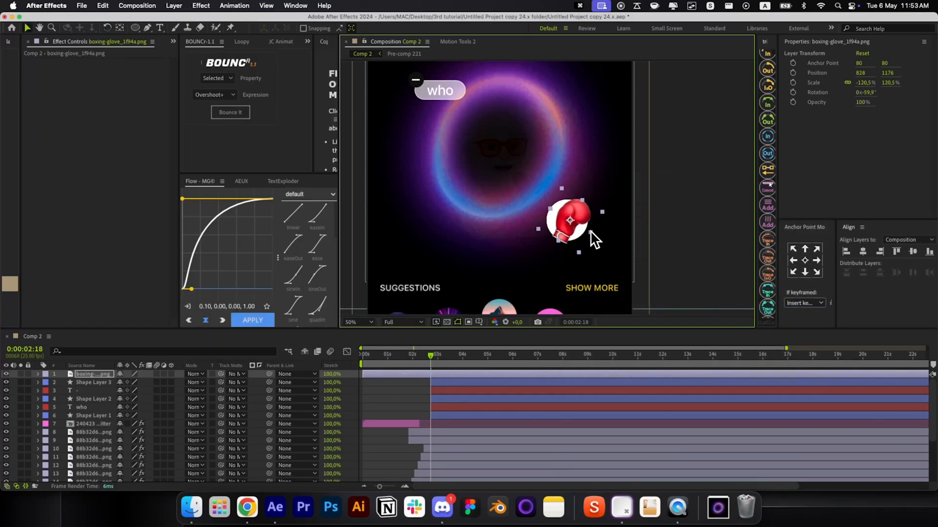
# Step: Trim the start of the boxing glove layer to 0:00:02:18
pyautogui.hotkey('alt', '[')
pyautogui.click(463, 380)
pyautogui.click(385, 385)
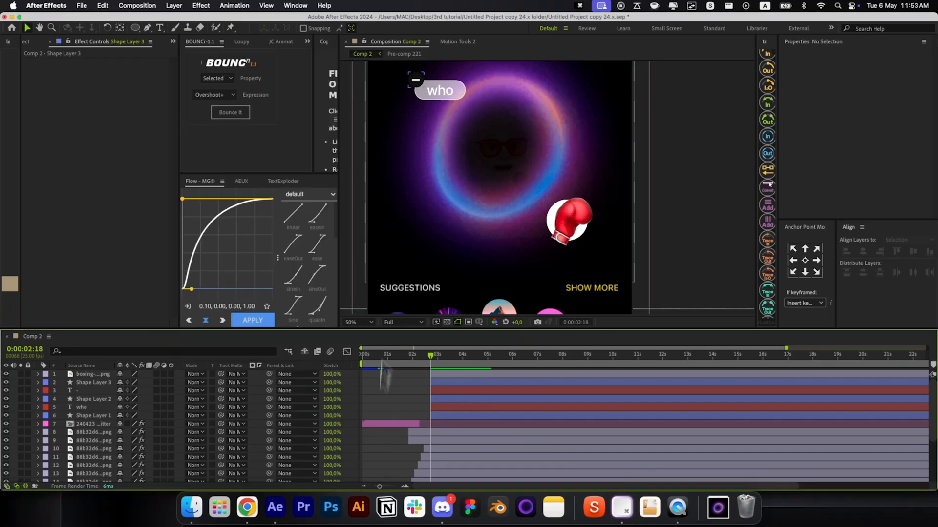
# Step: Duplicate the minus sign text and its dark circle, and bring both copies to the front of the layer stack
pyautogui.click(444, 399)
pyautogui.keyDown('shift'); pyautogui.click(443, 392); pyautogui.keyUp('shift')
pyautogui.press('super+d')
pyautogui.press('super+bracketright')
pyautogui.press('super+bracketright')
# Step: Position the copied minus badge at the glove circle's upper-right edge and centre its anchor point
pyautogui.moveTo(414, 74); pyautogui.dragTo(551, 182)
pyautogui.click(805, 261)
pyautogui.scroll(2, 609, 216)
pyautogui.click(422, 422)
pyautogui.hotkey('alt', '/')
pyautogui.scroll(4, 597, 226)
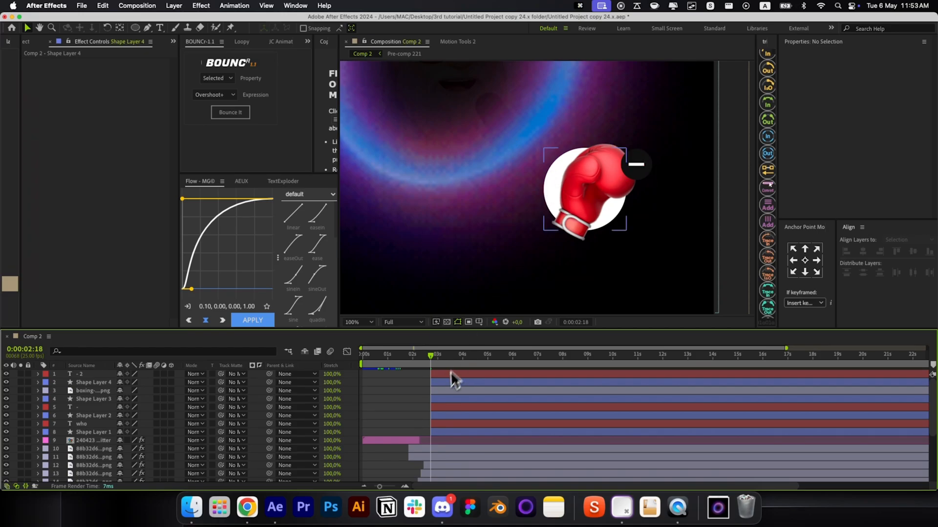
# Step: Duplicate Shape Layer 3, and use the original Shape Layer 3 as track matte for the boxing glove and the duplicate
pyautogui.click(444, 398)
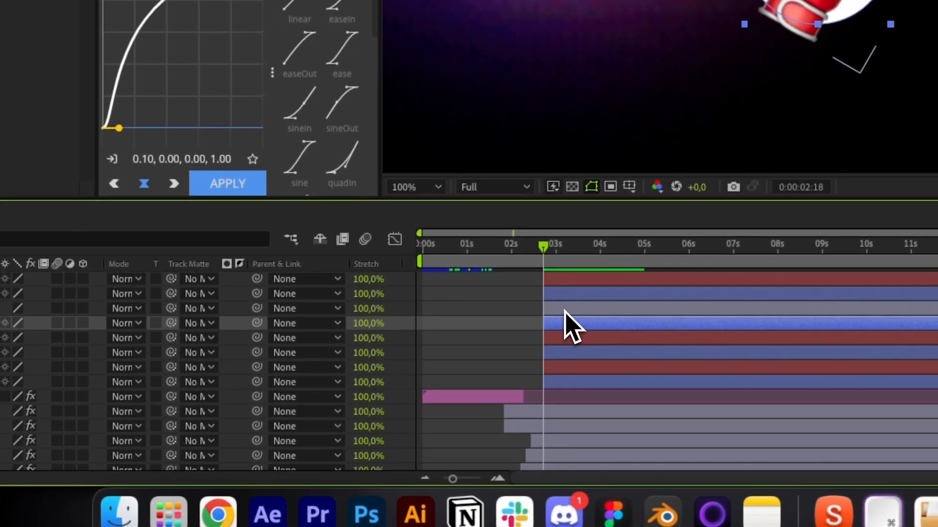
pyautogui.press('super+d')
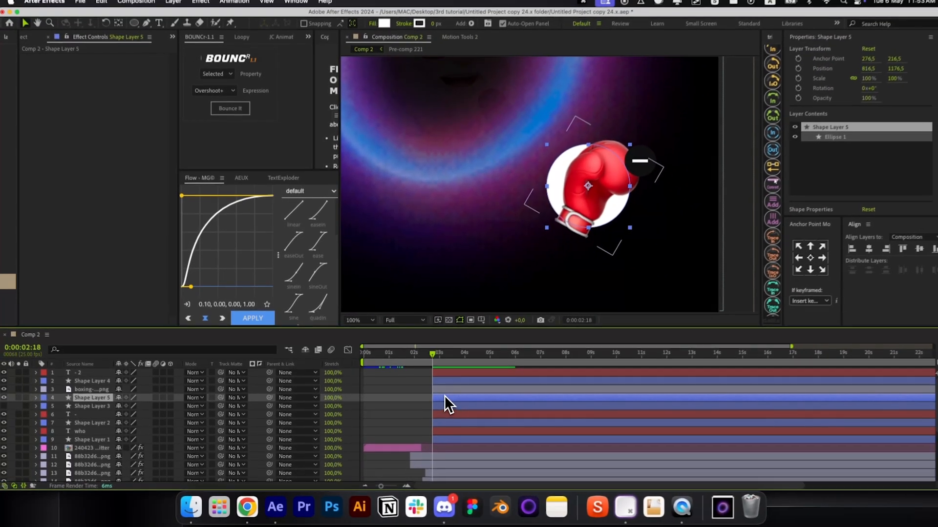
pyautogui.keyDown('shift'); pyautogui.click(443, 391); pyautogui.keyUp('shift')
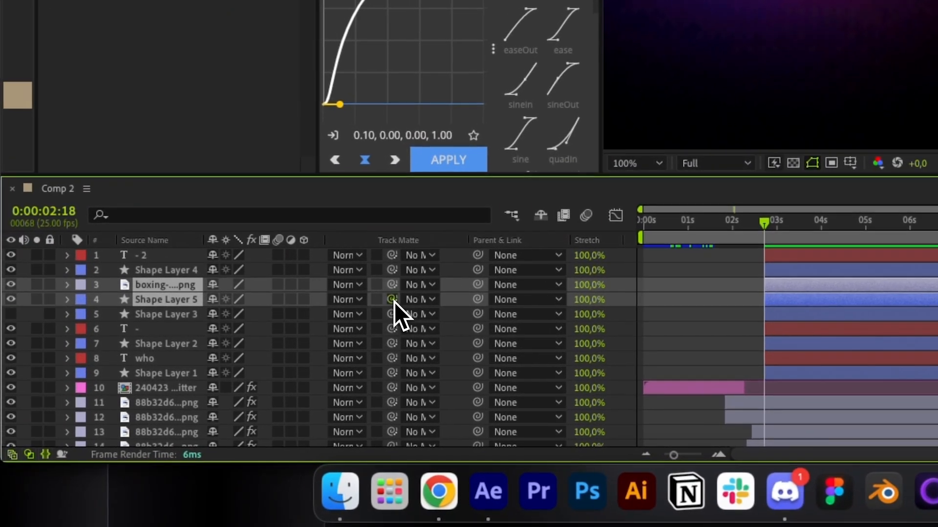
pyautogui.moveTo(392, 299); pyautogui.dragTo(218, 312)
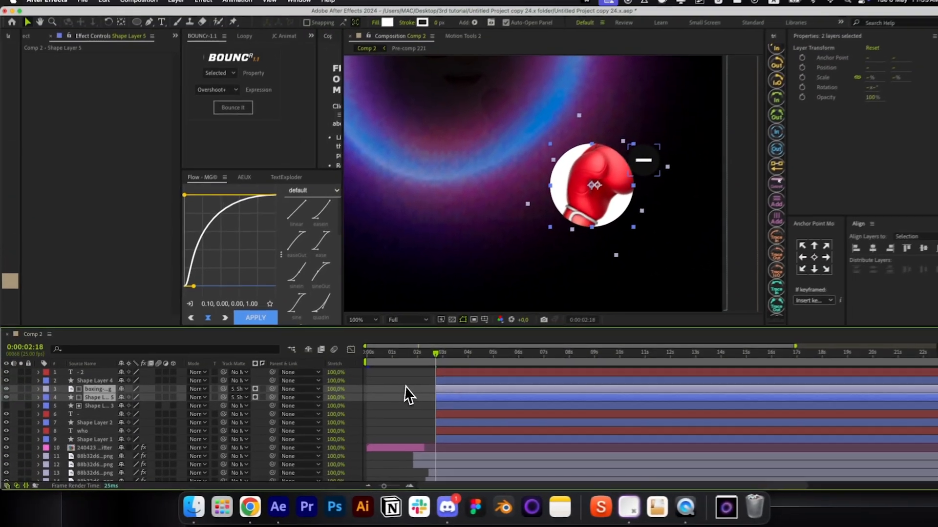
pyautogui.click(431, 392)
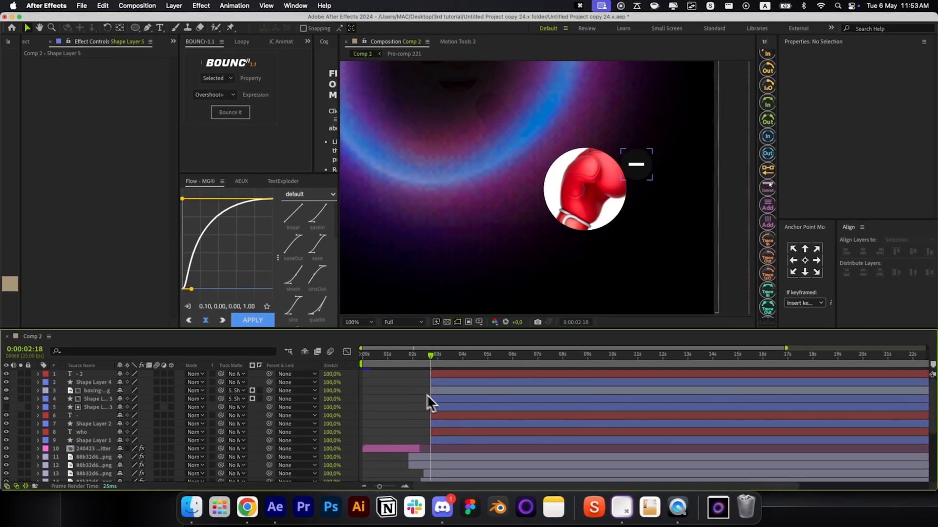
# Step: Convert Shape Layer 3's ellipse to a Bezier path and stretch its upper-right side outward so the glove extends past the circle
pyautogui.click(443, 407)
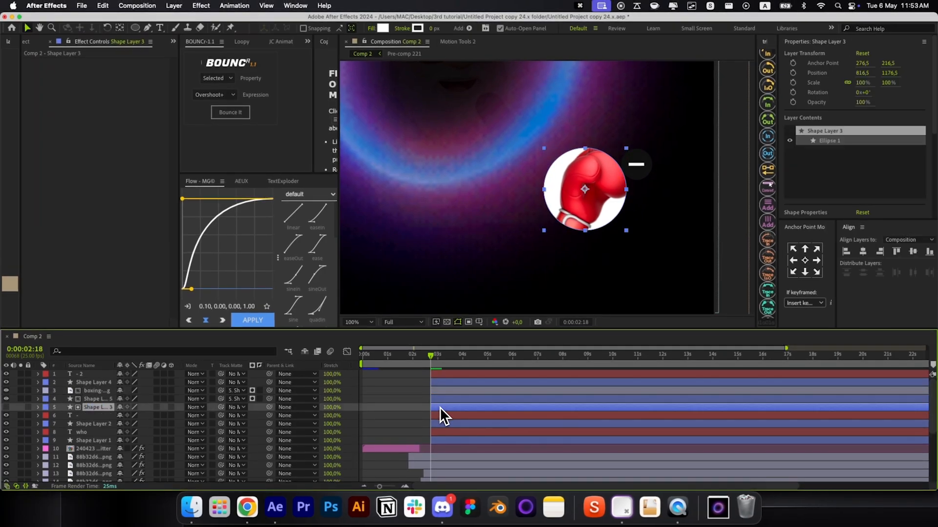
pyautogui.click(39, 409)
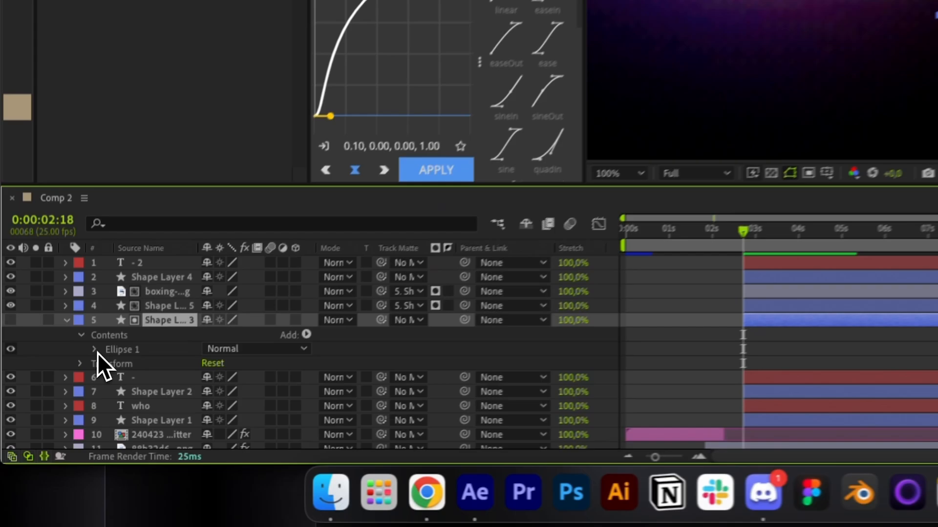
pyautogui.click(55, 425)
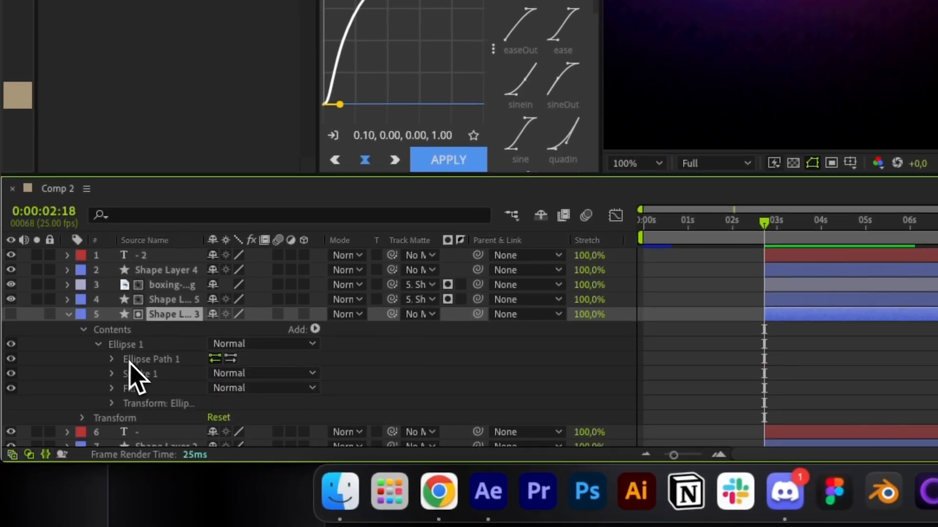
pyautogui.rightClick(136, 365)
pyautogui.click(210, 339)
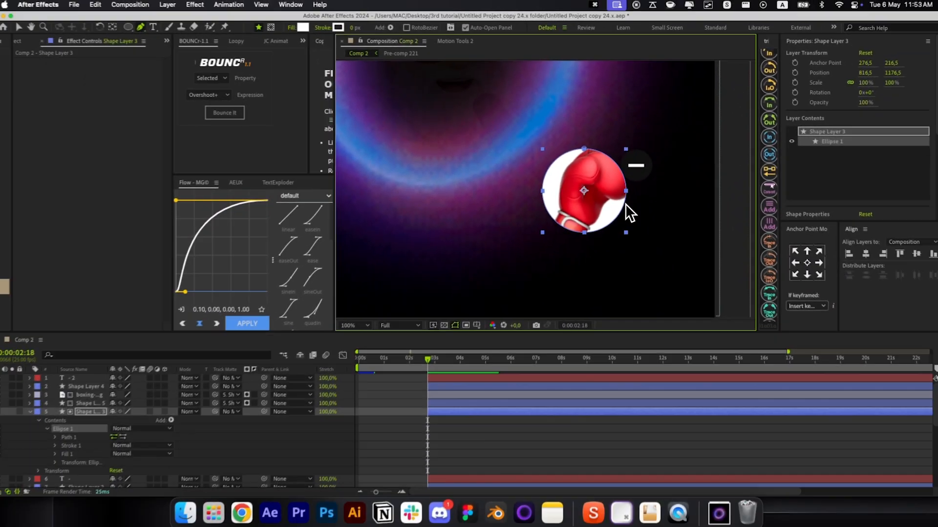
pyautogui.moveTo(585, 213); pyautogui.dragTo(626, 202)
pyautogui.press('super+z')
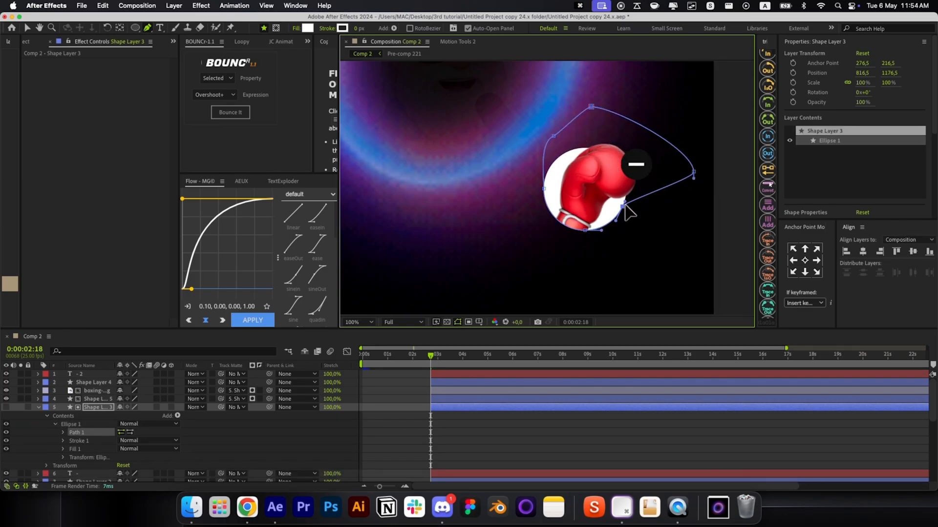
# Step: Parent the Shape Layer 3 matte to Shape Layer 5 and display Shape Layer 5's scale property
pyautogui.click(445, 407)
pyautogui.press('s')
pyautogui.click(448, 416)
pyautogui.click(449, 391)
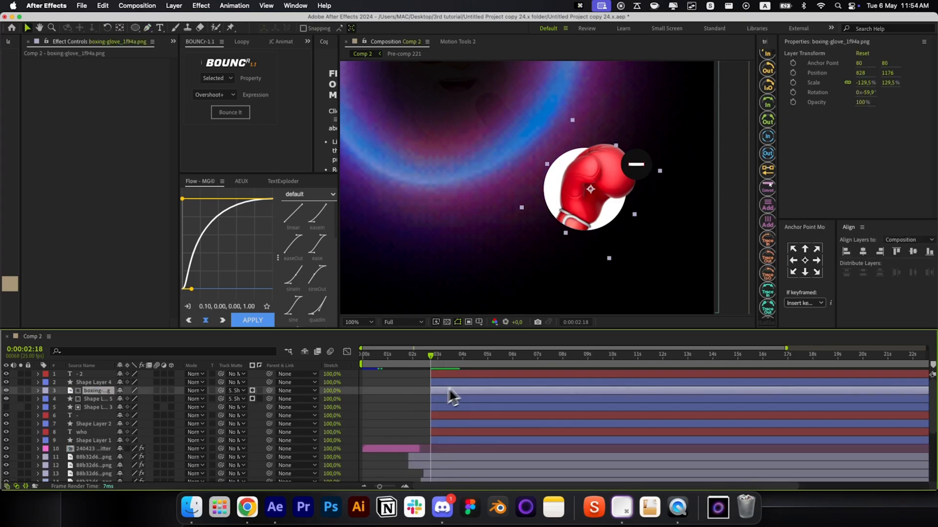
pyautogui.click(442, 399)
pyautogui.press('i')
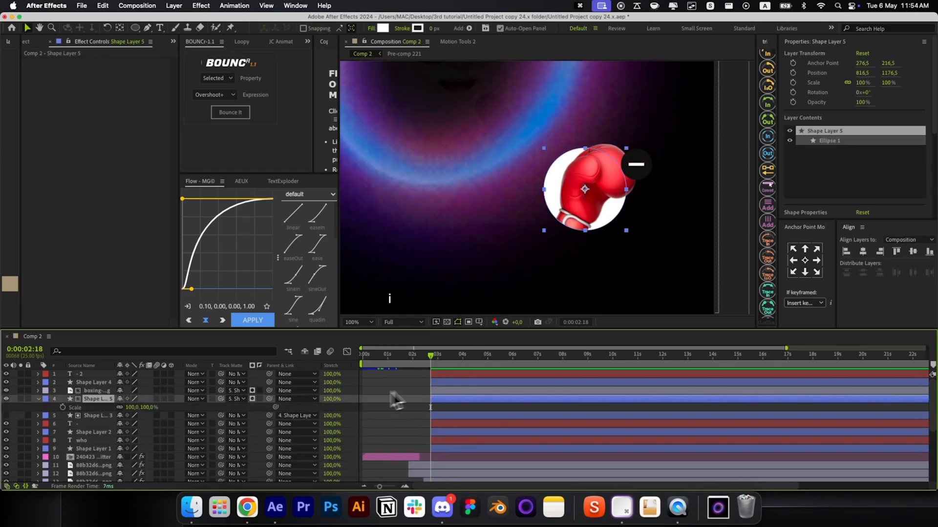
# Step: Keyframe Shape Layer 5's scale from 0% at 0:00:02:18 to 100% at 0:00:03:03
pyautogui.click(63, 408)
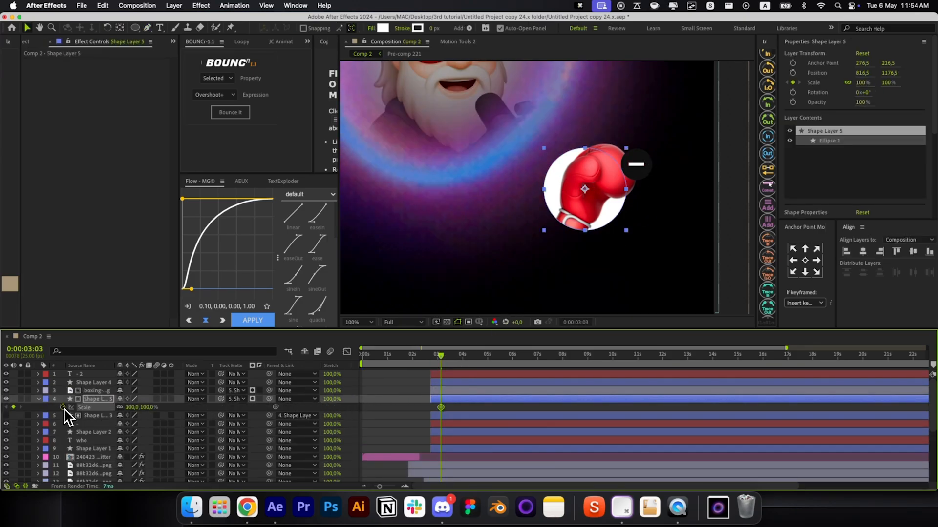
pyautogui.click(131, 407)
pyautogui.write('0')
pyautogui.press('Return')
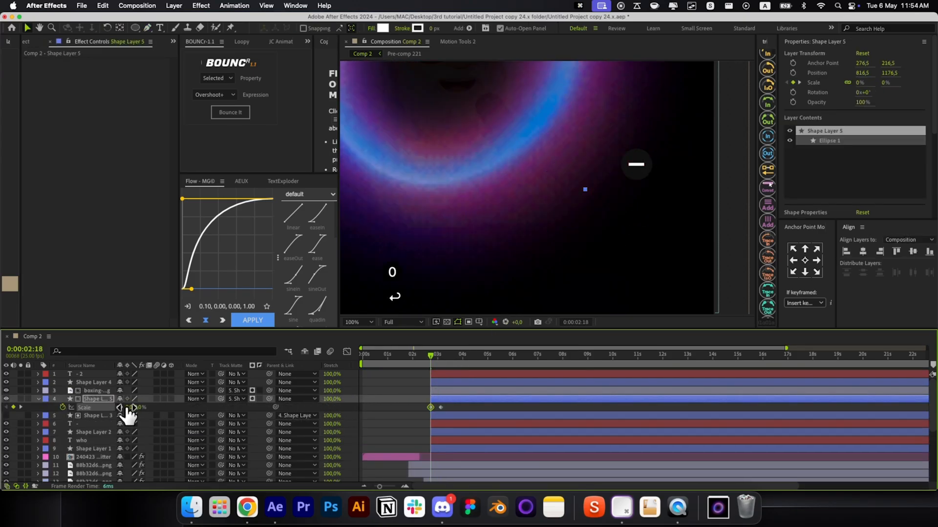
# Step: Apply the BOUNCr Overshoot+ expression to Shape Layer 5's scale keyframes and preview the bounce
pyautogui.click(450, 408)
pyautogui.moveTo(450, 409); pyautogui.dragTo(424, 406)
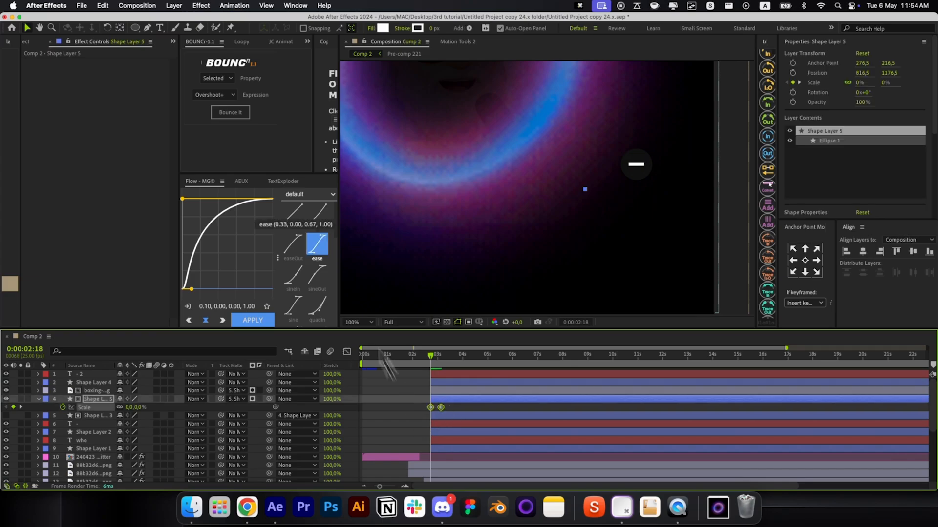
pyautogui.click(236, 112)
pyautogui.click(429, 364)
pyautogui.moveTo(429, 364)
pyautogui.mouseDown()
pyautogui.moveTo(449, 365)
pyautogui.moveTo(433, 369)
pyautogui.moveTo(442, 371)
pyautogui.mouseUp()
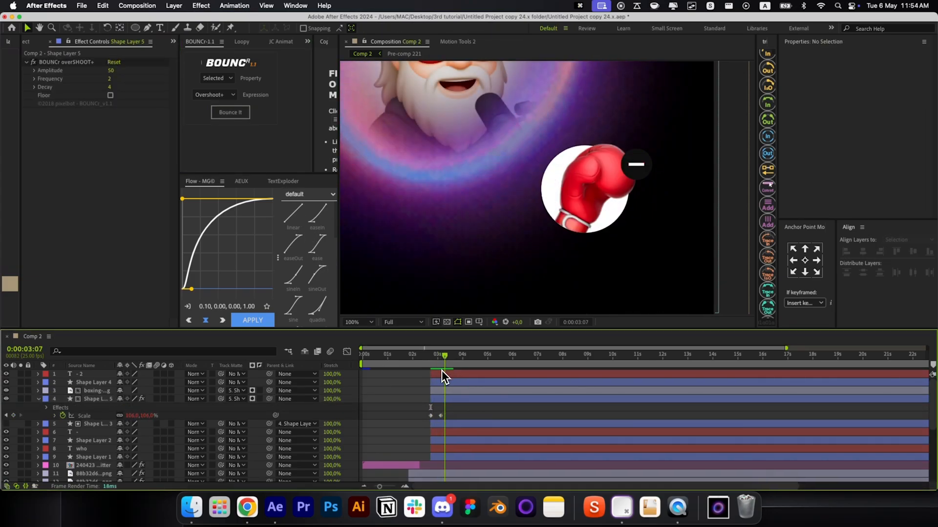
# Step: Move the boxing glove's anchor point to its cuff with the Pan Behind tool
pyautogui.click(446, 400)
pyautogui.press('r')
pyautogui.press('r')
pyautogui.click(445, 392)
pyautogui.press('r')
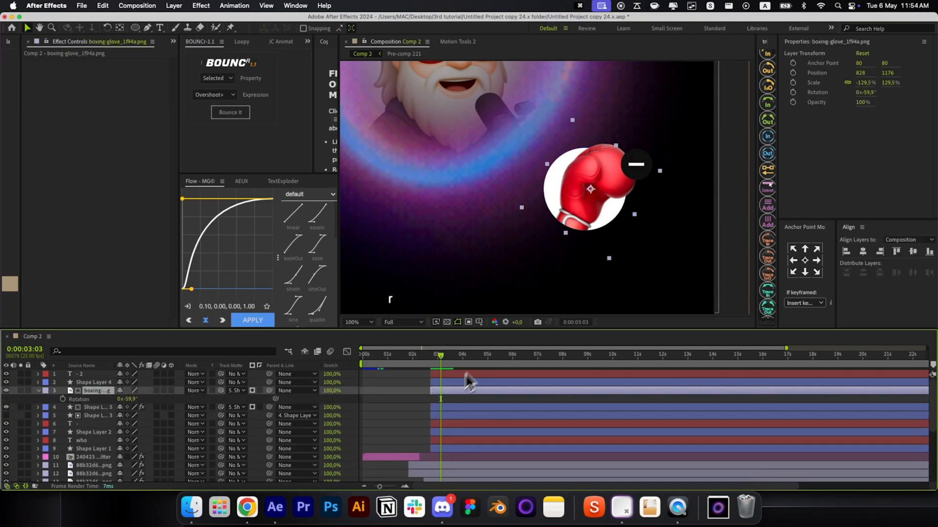
pyautogui.moveTo(590, 194); pyautogui.dragTo(575, 225)
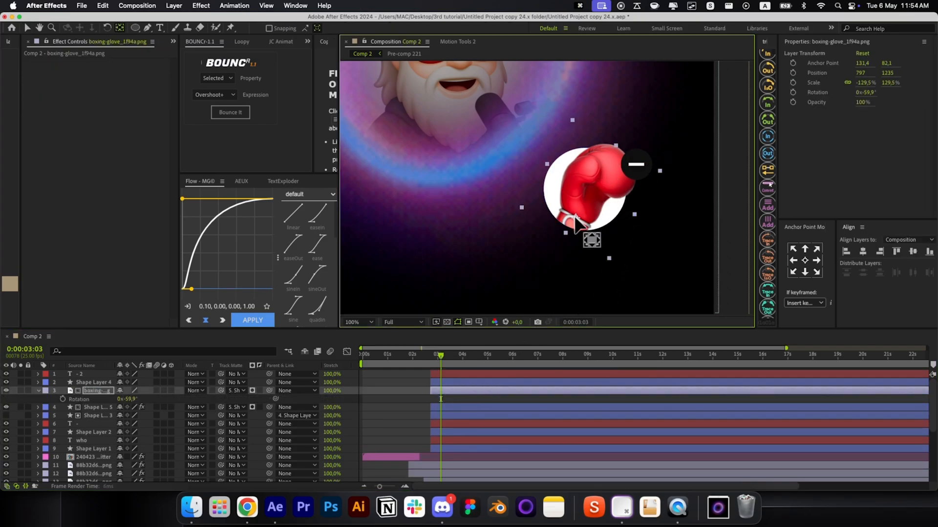
# Step: Enable scale and rotation keyframes on the boxing glove, and rotate it to about -129.5° for the animation's starting pose
pyautogui.hotkey('shift', 's')
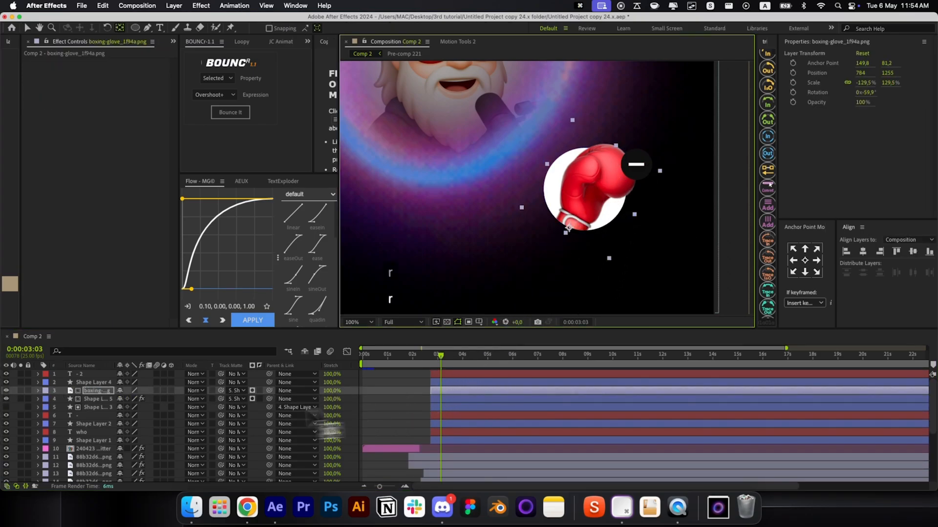
pyautogui.click(62, 399)
pyautogui.click(63, 408)
pyautogui.press('i')
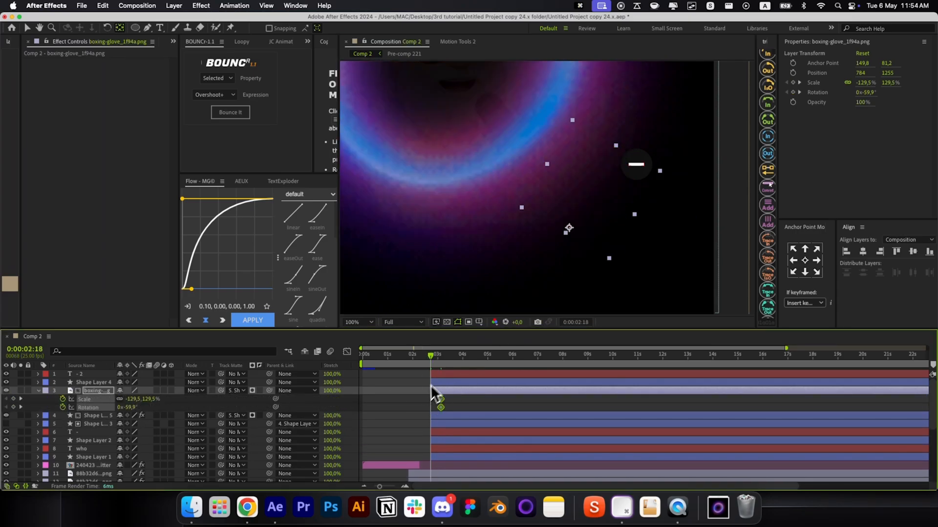
pyautogui.press('space')
pyautogui.press('w')
pyautogui.moveTo(510, 309); pyautogui.dragTo(540, 188)
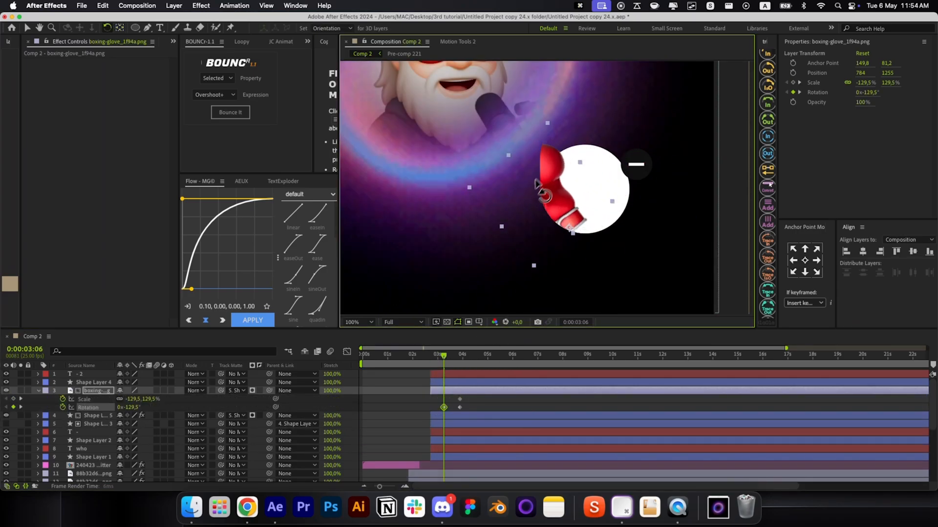
# Step: Apply the BOUNCr Overshoot+ expression to the glove's keyframes and preview its swing
pyautogui.moveTo(468, 411); pyautogui.dragTo(435, 409)
pyautogui.click(239, 113)
pyautogui.press('u')
pyautogui.click(415, 390)
pyautogui.moveTo(427, 362); pyautogui.dragTo(448, 383)
# Step: Start the copied minus badge layers at 0:00:03:01 and parent the minus text to Shape Layer 4
pyautogui.click(441, 375)
pyautogui.keyDown('shift'); pyautogui.click(440, 383); pyautogui.keyUp('shift')
pyautogui.click(438, 379)
pyautogui.click(440, 375)
pyautogui.moveTo(269, 374); pyautogui.dragTo(271, 382)
# Step: Keyframe Shape Layer 4's scale from 0% at 0:00:03:01 to 100% over ten frames
pyautogui.click(456, 383)
pyautogui.press('i')
pyautogui.press('s')
pyautogui.press('shift+super+Right')
pyautogui.click(62, 390)
pyautogui.press('o')
pyautogui.press('i')
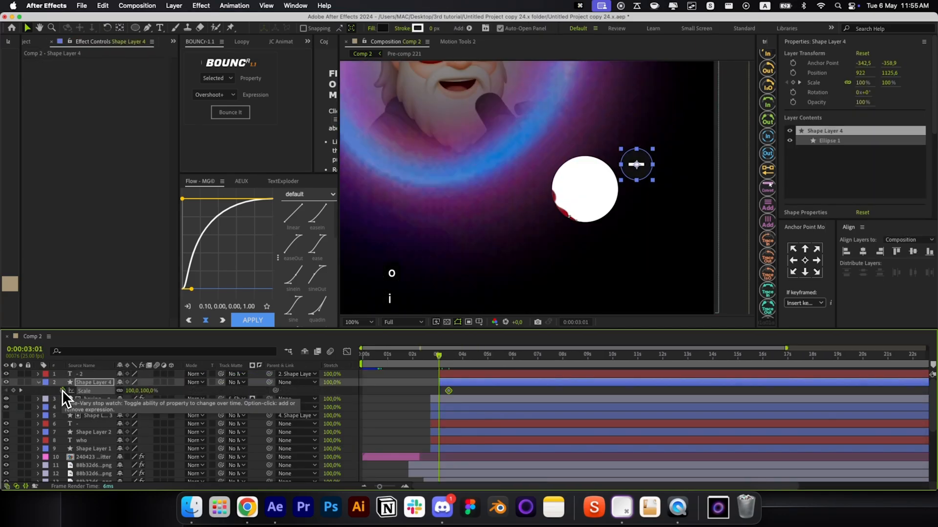
pyautogui.click(133, 391)
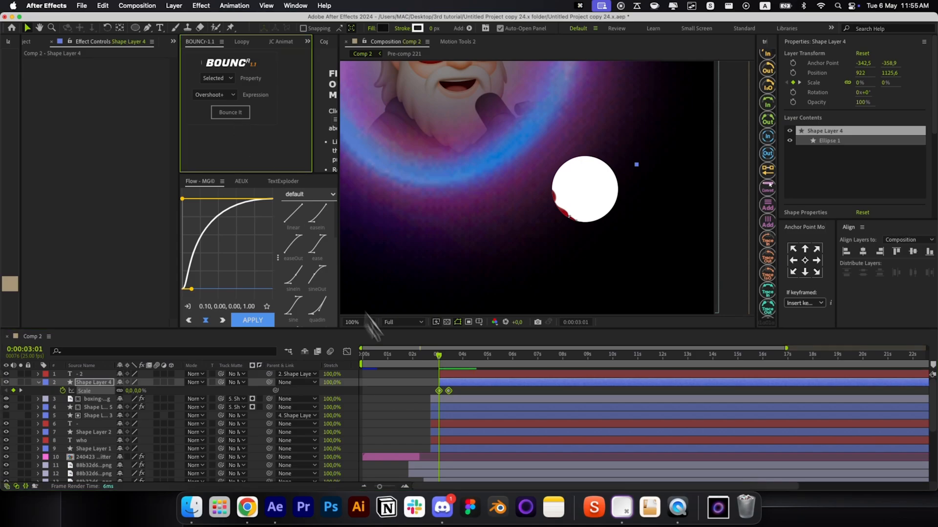
pyautogui.press('F2')
pyautogui.moveTo(438, 359)
pyautogui.mouseDown()
pyautogui.moveTo(466, 359)
pyautogui.moveTo(435, 358)
pyautogui.mouseUp()
# Step: Try a text animation preset on the "who" layer, preview it and undo it
pyautogui.hotkey('alt', '/')
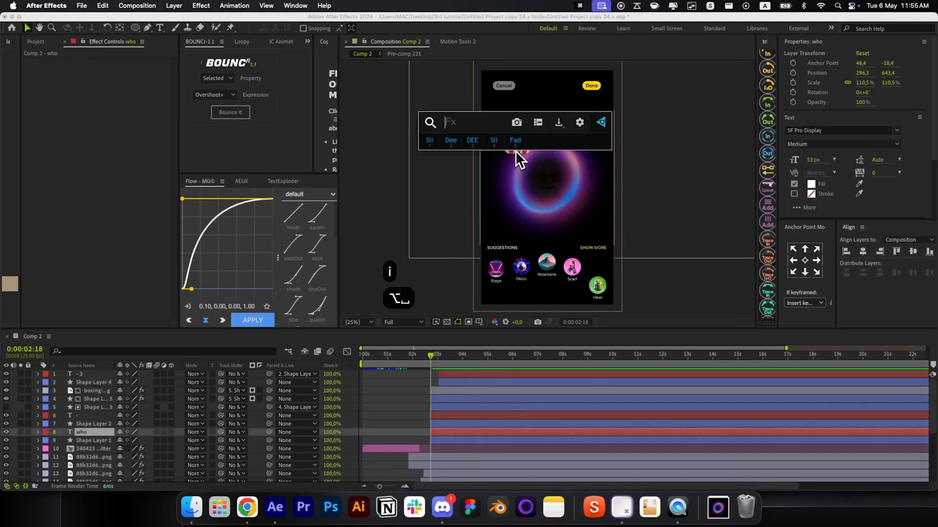
pyautogui.scroll(4, 514, 150)
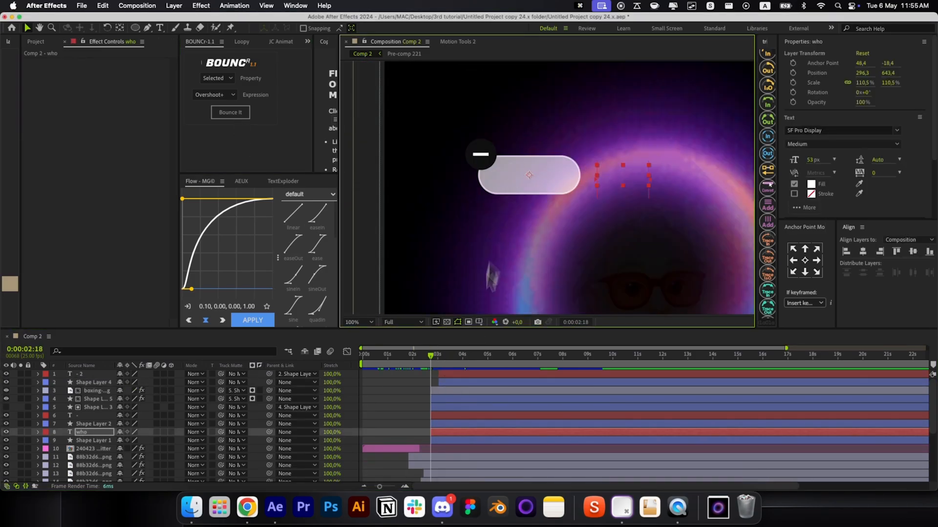
pyautogui.moveTo(431, 359); pyautogui.dragTo(458, 361)
pyautogui.press('super+z')
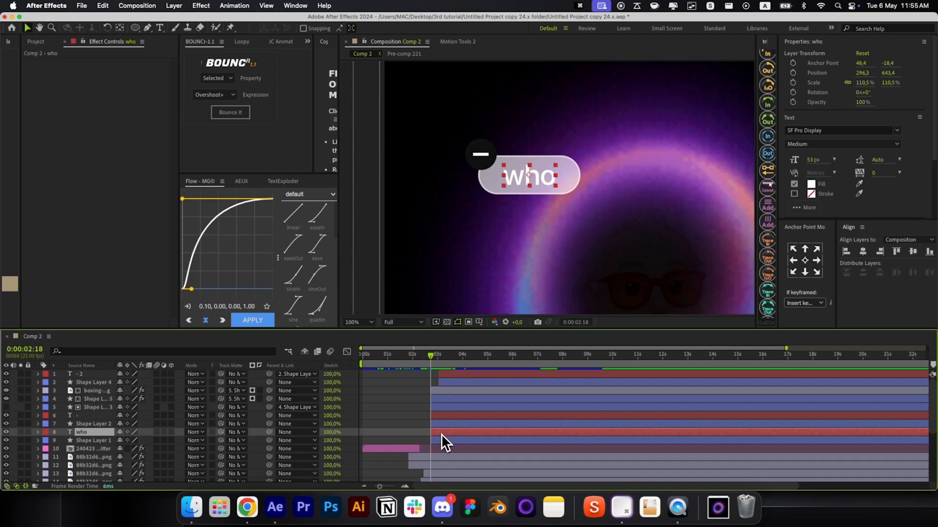
# Step: Precompose the layers from Shape Layer 1 up to Shape Layer 3, including the "who" text and its minus badge
pyautogui.click(441, 440)
pyautogui.keyDown('shift'); pyautogui.click(441, 408); pyautogui.keyUp('shift')
pyautogui.press('super+shift+c')
pyautogui.press('Return')
# Step: Apply the Fade In+Out - frames preset to the "who" precomp with a 15-frame fade-in and 0-frame fade-out, and preview it
pyautogui.hotkey('alt', 'space')
pyautogui.write('fade in')
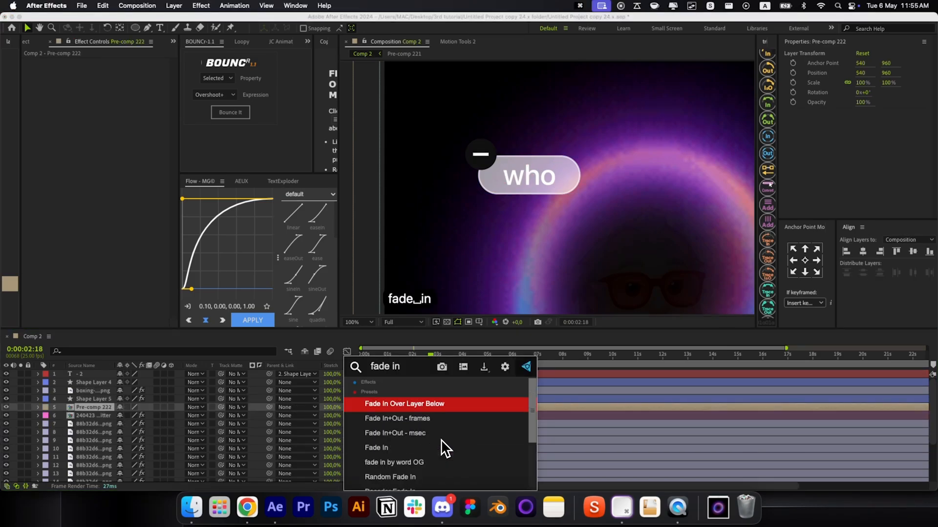
pyautogui.press('Down')
pyautogui.press('Return')
pyautogui.click(97, 163)
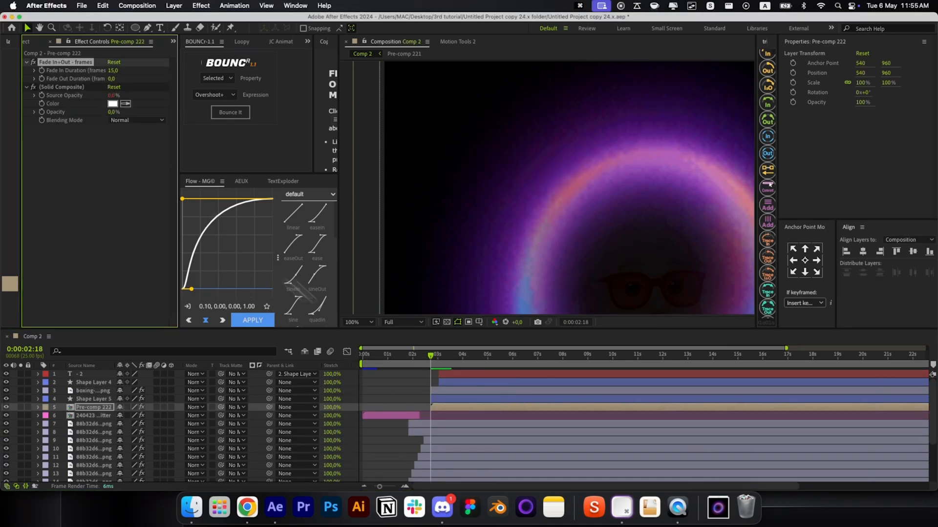
pyautogui.moveTo(432, 366); pyautogui.dragTo(457, 368)
# Step: Apply the Wiggle - position preset to the "who" precomp and set the wiggle amount to 12 pixels
pyautogui.hotkey('alt', 'space')
pyautogui.write('wo')
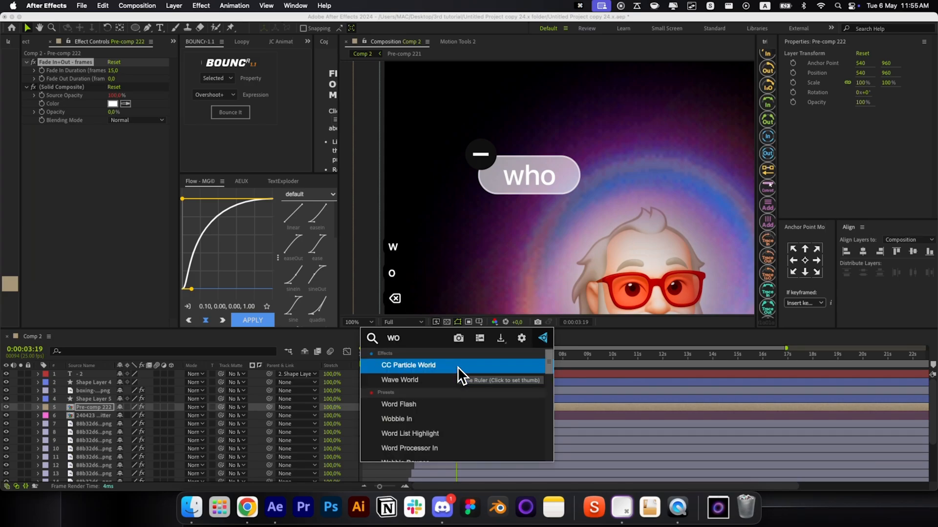
pyautogui.press('BackSpace')
pyautogui.write('igg')
pyautogui.press('Down')
pyautogui.press('Return')
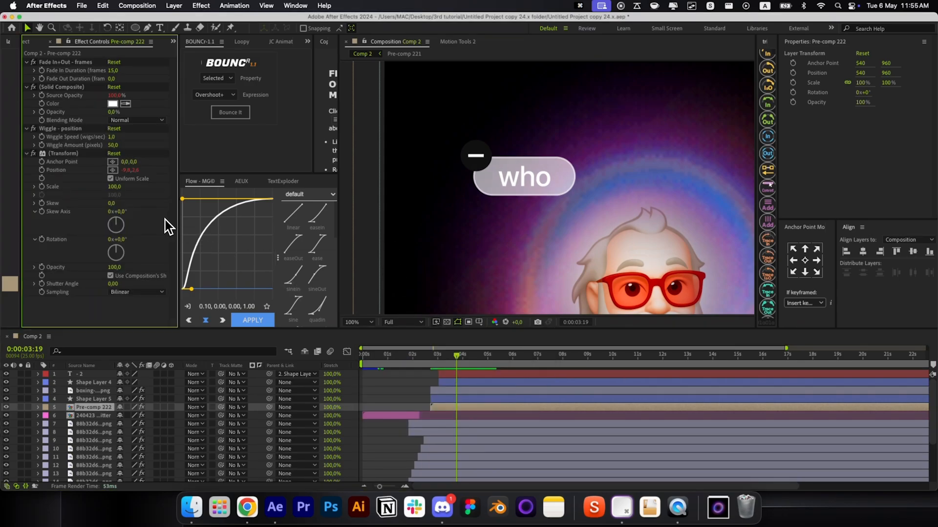
pyautogui.click(118, 147)
pyautogui.write('12')
pyautogui.press('Return')
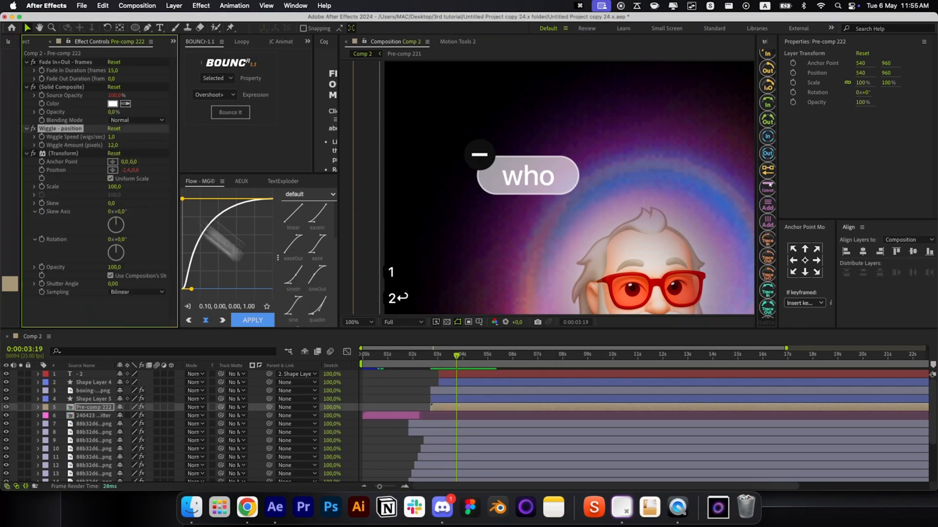
# Step: Preview the wiggle, and undo it together with the fade and the precomposing of the "who" layers
pyautogui.click(412, 387)
pyautogui.moveTo(427, 358); pyautogui.dragTo(459, 363)
pyautogui.hotkey('shift', '/')
pyautogui.press('super+z')
pyautogui.press('super+z')
pyautogui.press('super+z')
pyautogui.press('super+z')
pyautogui.press('super+z')
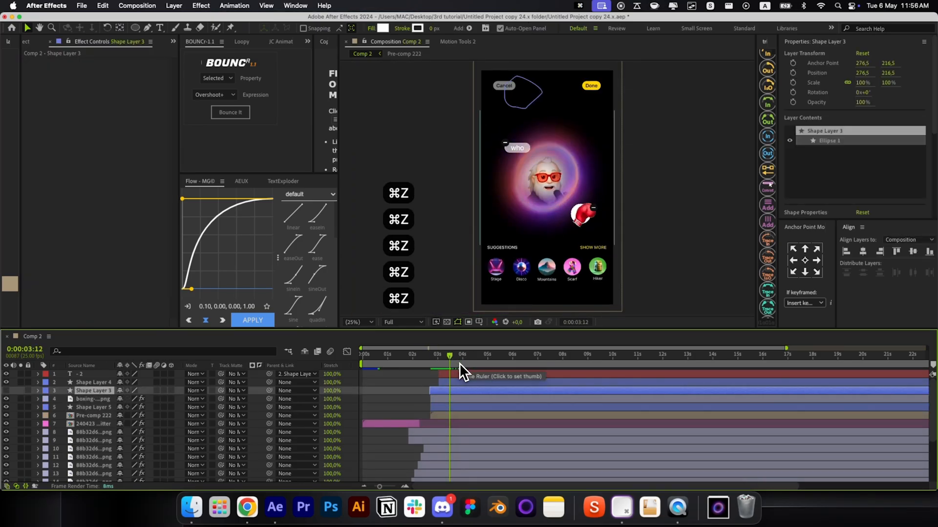
pyautogui.press('super+z')
pyautogui.press('super+z')
pyautogui.press('super+z')
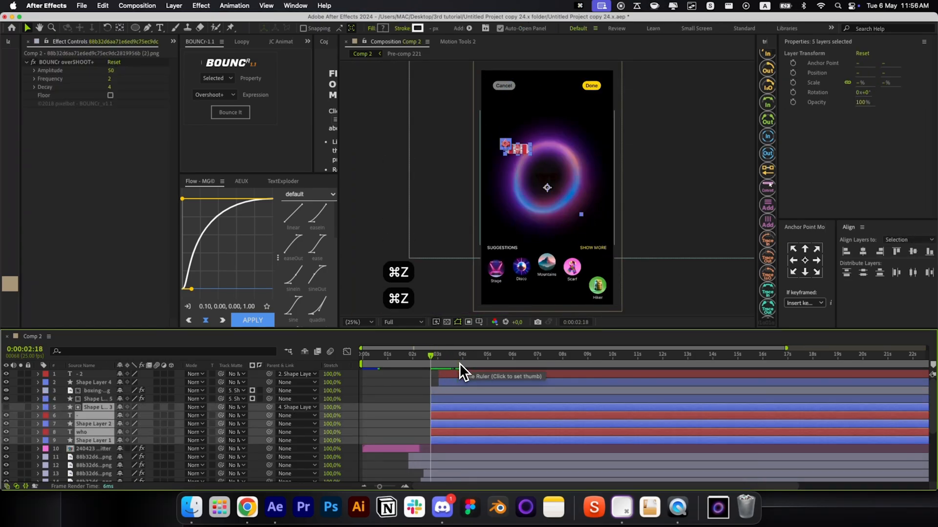
# Step: Precompose the "who" label and minus badge without Shape Layer 3, and apply Fade In+Out - frames with 15-frame fade-in and 0-frame fade-out
pyautogui.press('Return')
pyautogui.hotkey('alt', 'space')
pyautogui.write('fade in')
pyautogui.press('Return')
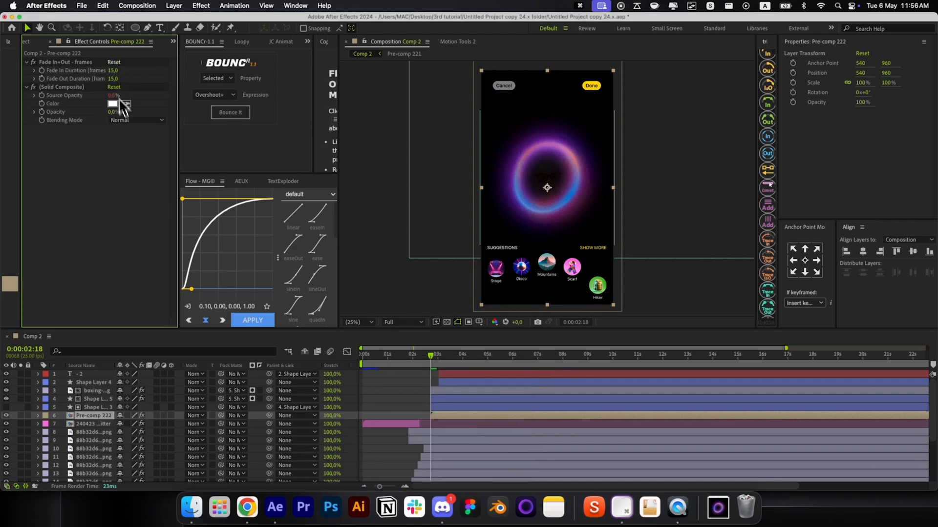
pyautogui.moveTo(431, 355); pyautogui.dragTo(470, 411)
# Step: Apply the Wiggle - position preset to the new "who" precomp, set the wiggle amount to 12 pixels, and scrub through the result
pyautogui.hotkey('alt', 'space')
pyautogui.write('wigg')
pyautogui.click(471, 419)
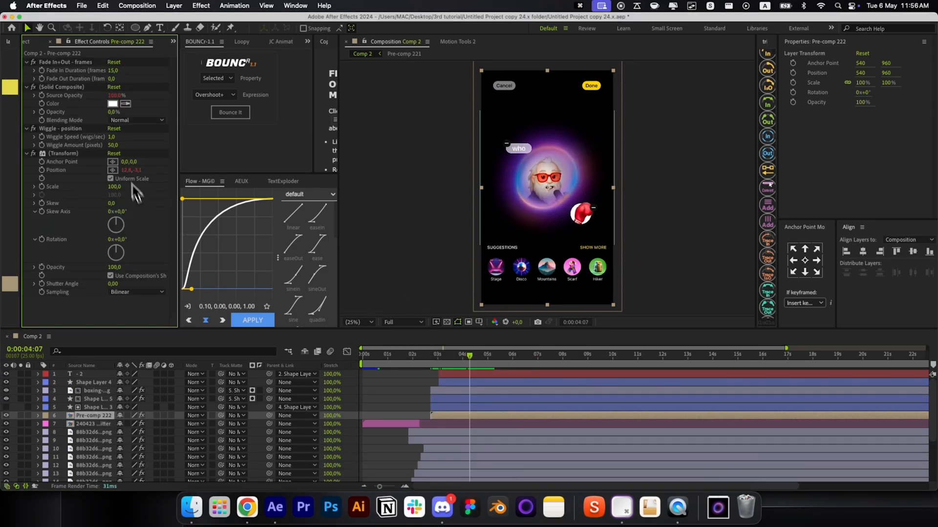
pyautogui.click(113, 146)
pyautogui.write('12')
pyautogui.press('Return')
pyautogui.click(400, 391)
pyautogui.click(423, 359)
pyautogui.moveTo(423, 359); pyautogui.dragTo(464, 365)
# Step: Add a text layer reading "ourselves", centre its anchor point, and set its font to SF Pro Display Bold
pyautogui.press('super+alt+shift+t')
pyautogui.write('ourselves')
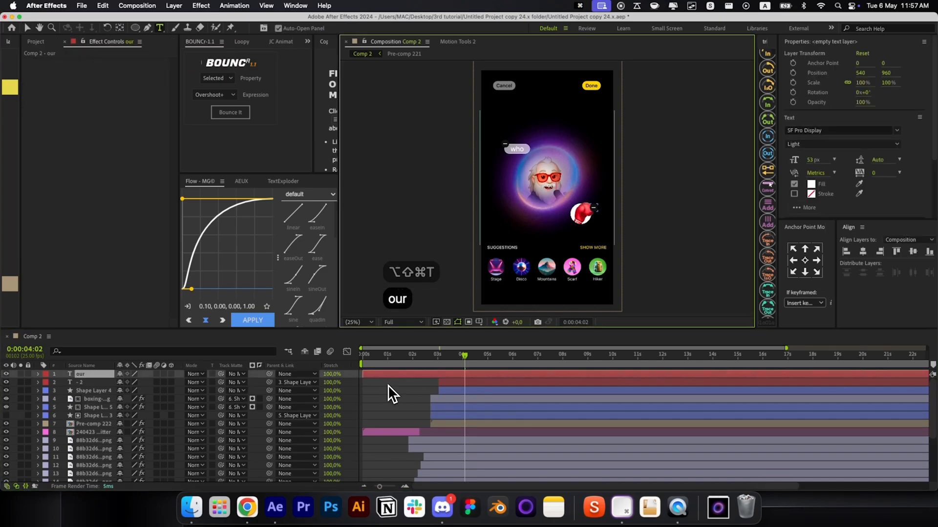
pyautogui.press('super+Return')
pyautogui.press('v')
pyautogui.click(805, 261)
pyautogui.click(811, 130)
pyautogui.write('sf')
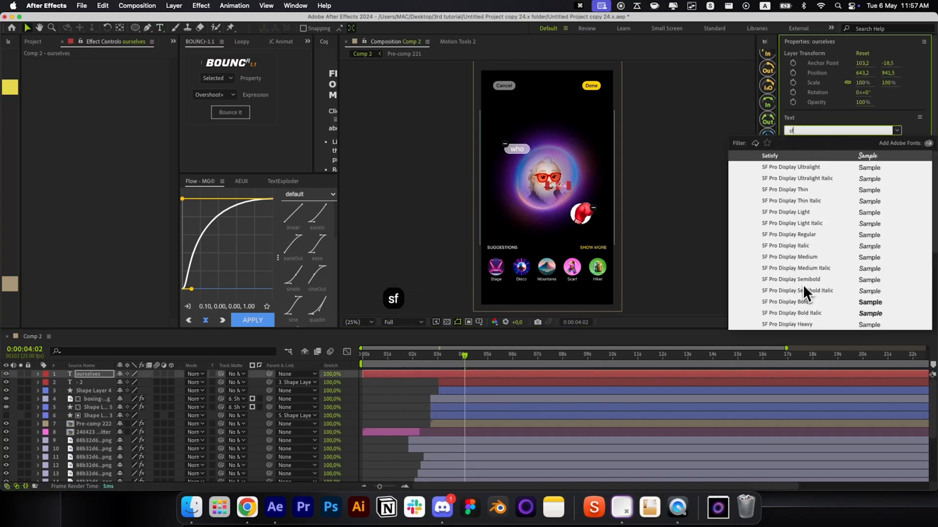
pyautogui.click(792, 301)
# Step: Scale the "ourselves" text to about 152.7% and place it below the avatar, beside the boxing glove, at about 500.9, 1209.5
pyautogui.moveTo(576, 188); pyautogui.dragTo(605, 192)
pyautogui.moveTo(581, 190); pyautogui.dragTo(563, 222)
pyautogui.keyDown('shift'); pyautogui.moveTo(589, 225); pyautogui.dragTo(576, 221); pyautogui.keyUp('shift')
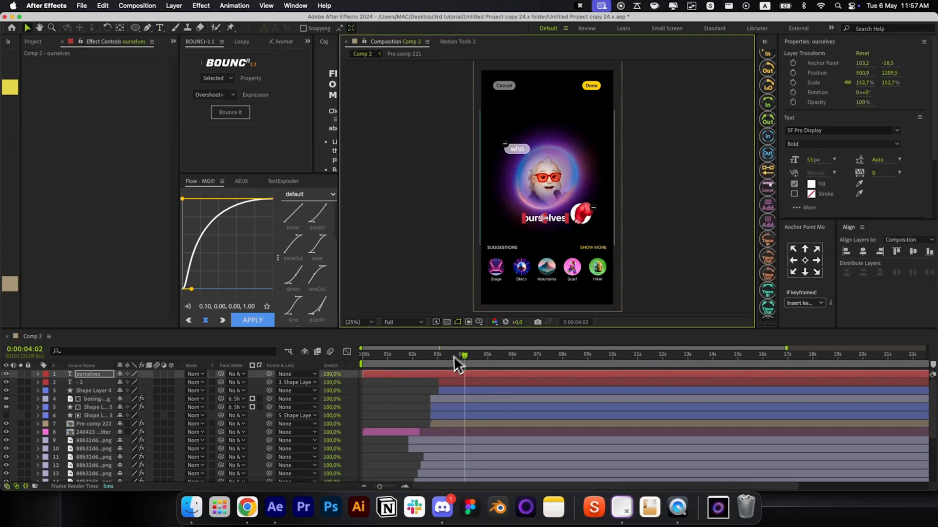
# Step: Start the "ourselves" layer at 0:00:02:17 and move it down the layer stack to just below the "who" precomp
pyautogui.moveTo(448, 357); pyautogui.dragTo(429, 362)
pyautogui.press('[')
pyautogui.press('super+[')
pyautogui.press('super+[')
pyautogui.scroll(-5, 441, 429)
pyautogui.scroll(4, 440, 429)
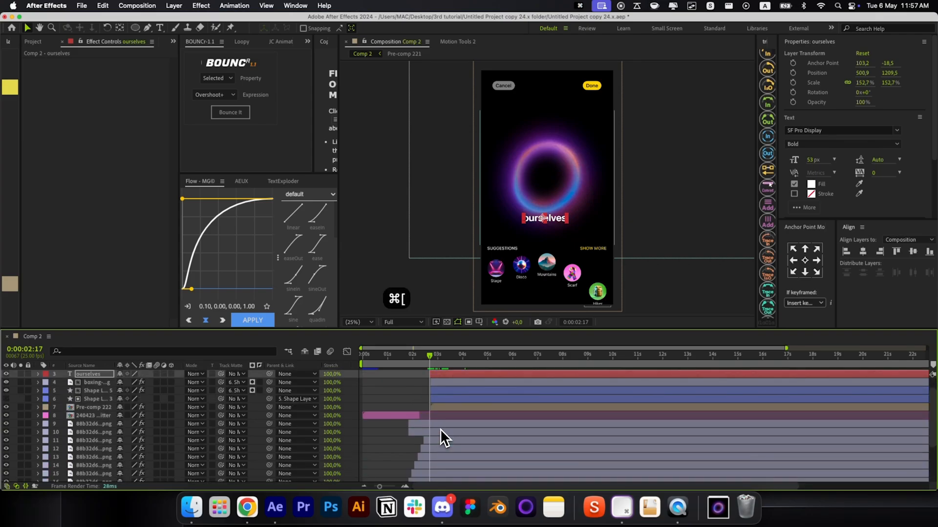
pyautogui.press('super+[')
pyautogui.press('super+[')
pyautogui.press('super+[')
pyautogui.press('super+[')
# Step: Apply the SLIDE UP+++ preset to the "ourselves" text and scrub through its entrance
pyautogui.hotkey('ctrl', 'space')
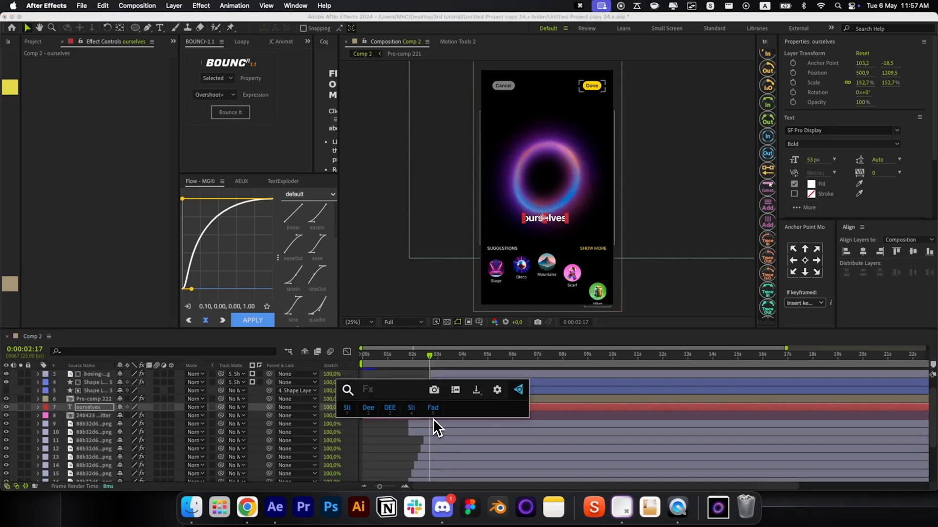
pyautogui.write('slide up')
pyautogui.press('BackSpace')
pyautogui.write('up')
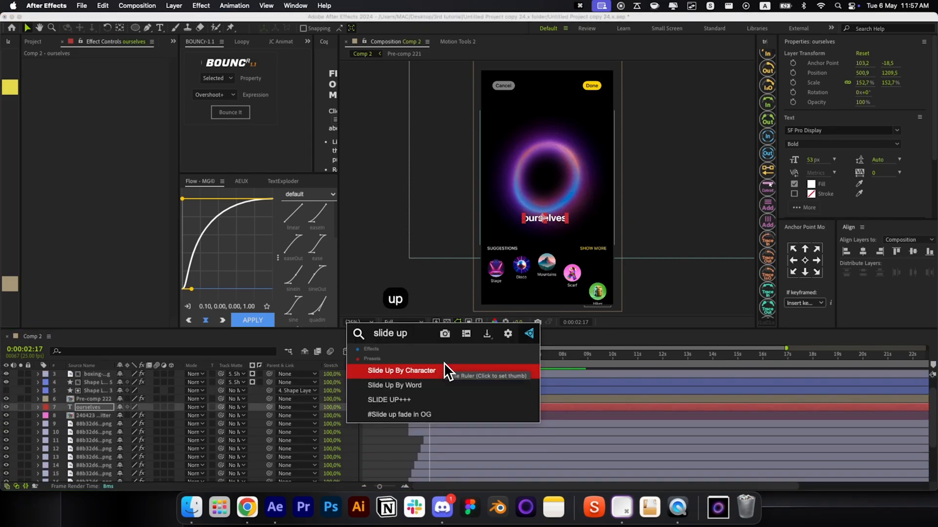
pyautogui.press('Down')
pyautogui.press('Down')
pyautogui.press('Return')
pyautogui.click(417, 386)
pyautogui.click(431, 363)
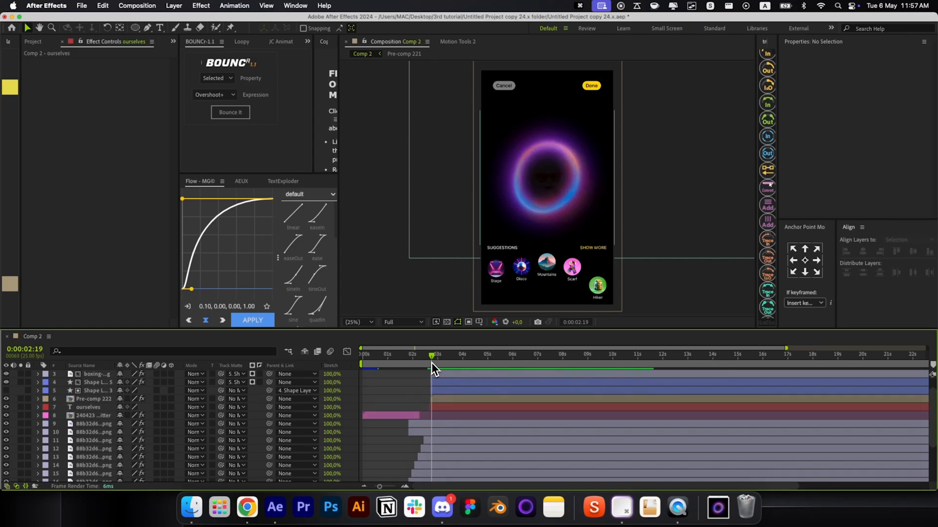
pyautogui.moveTo(432, 362); pyautogui.dragTo(340, 376)
# Step: Play through the cut to the white-background footage, and move the start of the bottom Editing Clip 1.mp4 layer to 0:00:04:01
pyautogui.scroll(-5, 459, 391)
pyautogui.click(467, 368)
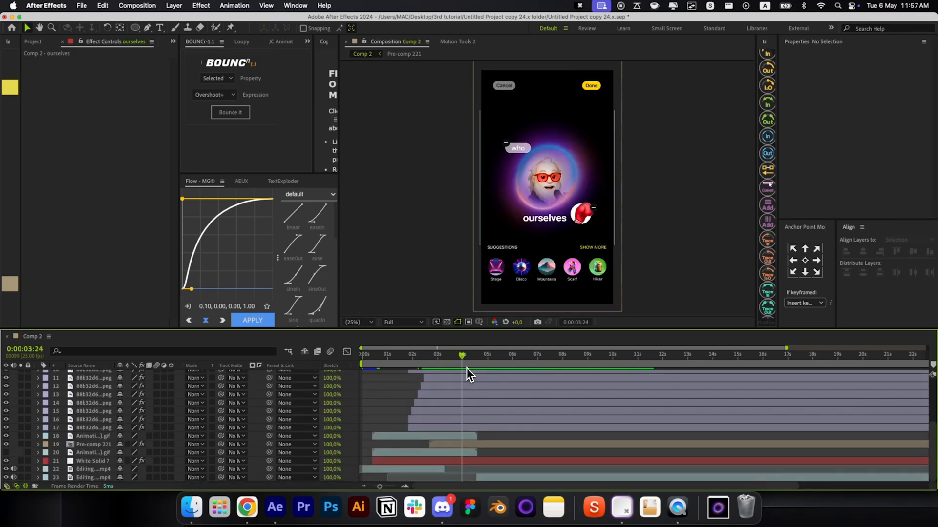
pyautogui.press('space')
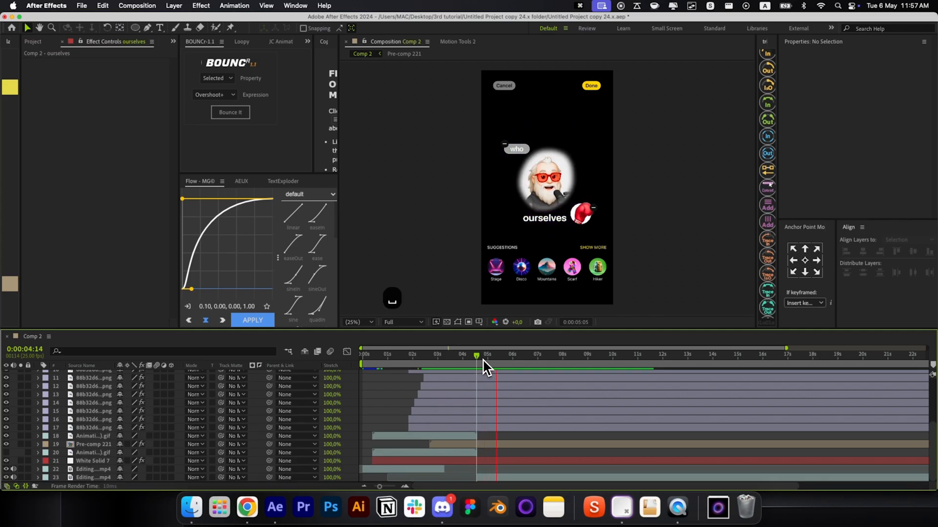
pyautogui.moveTo(477, 359); pyautogui.dragTo(458, 359)
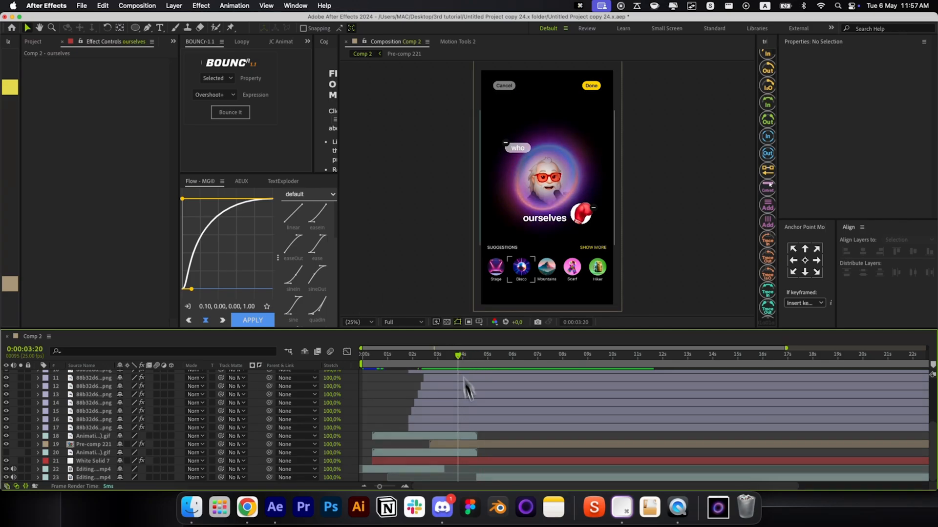
pyautogui.click(491, 477)
pyautogui.press('super+Right')
pyautogui.press('super+Right')
pyautogui.press('super+Right')
pyautogui.press('super+Right')
pyautogui.press('super+Right')
pyautogui.press('super+Right')
pyautogui.press('[')
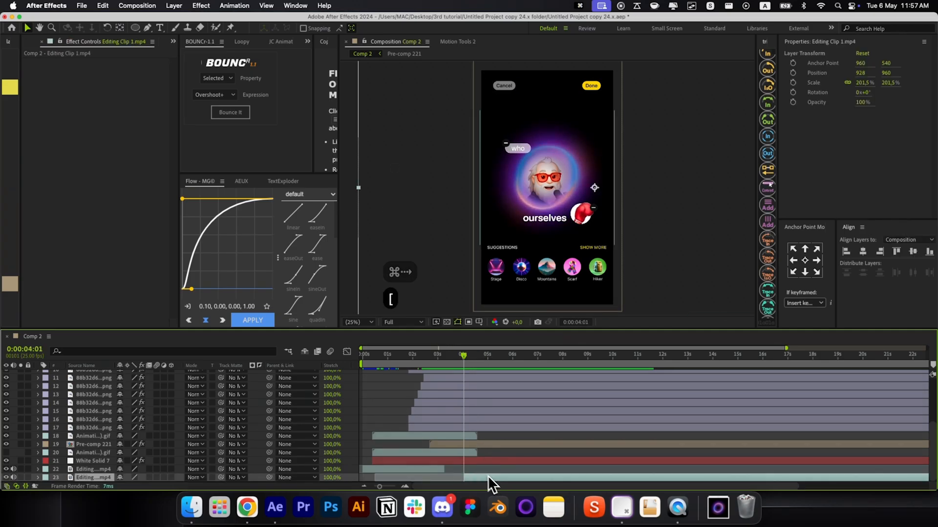
# Step: Using HQ Bricks Submission.mp4 in QuickTime Player as reference, draw a white 123 px vertical line up the composition's centre at 0:00:04:19 and solo it
pyautogui.scroll(5, 473, 462)
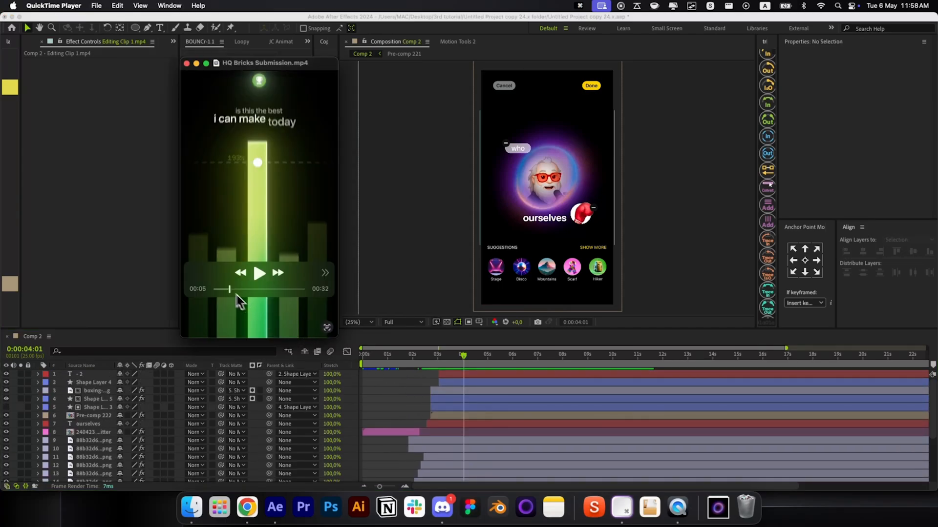
pyautogui.moveTo(231, 292); pyautogui.dragTo(230, 289)
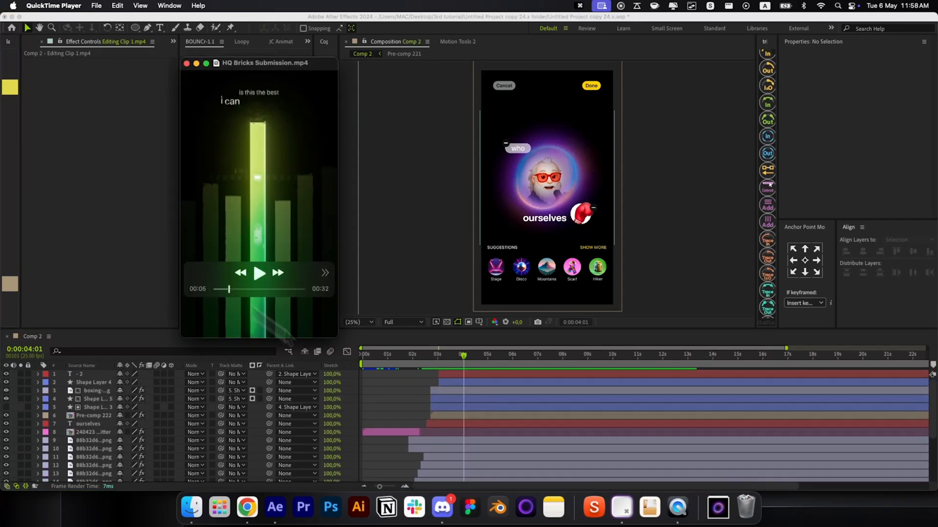
pyautogui.click(389, 410)
pyautogui.moveTo(461, 366); pyautogui.dragTo(482, 363)
pyautogui.press('super+y')
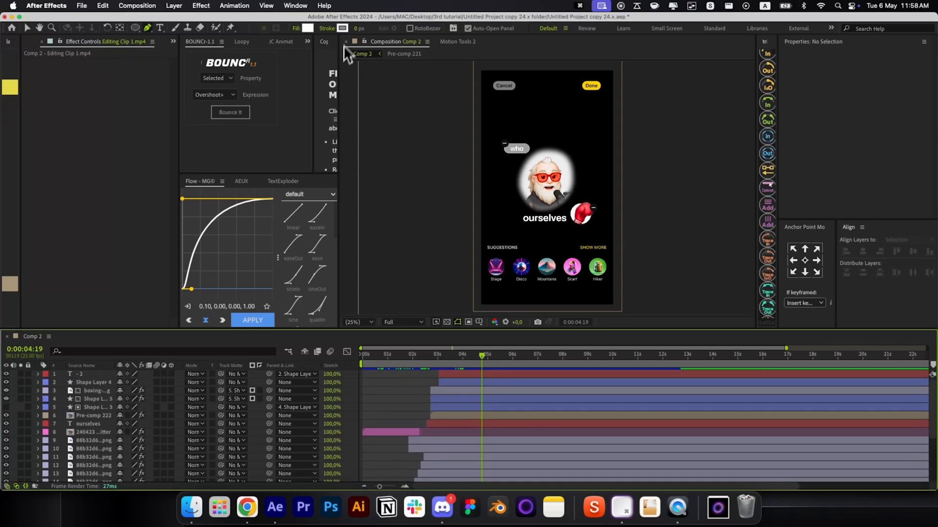
pyautogui.click(358, 29)
pyautogui.press('Return')
pyautogui.click(547, 305)
pyautogui.click(548, 121)
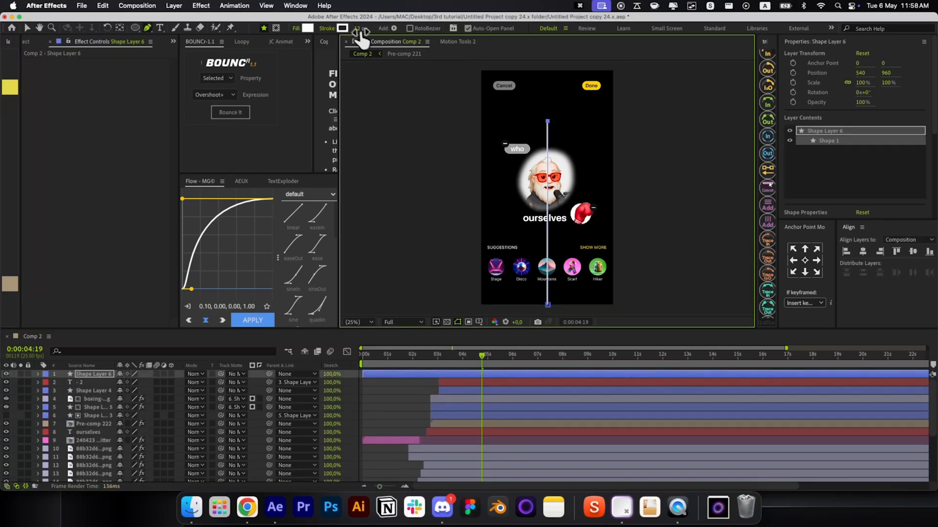
pyautogui.moveTo(358, 29); pyautogui.dragTo(415, 29)
pyautogui.click(21, 374)
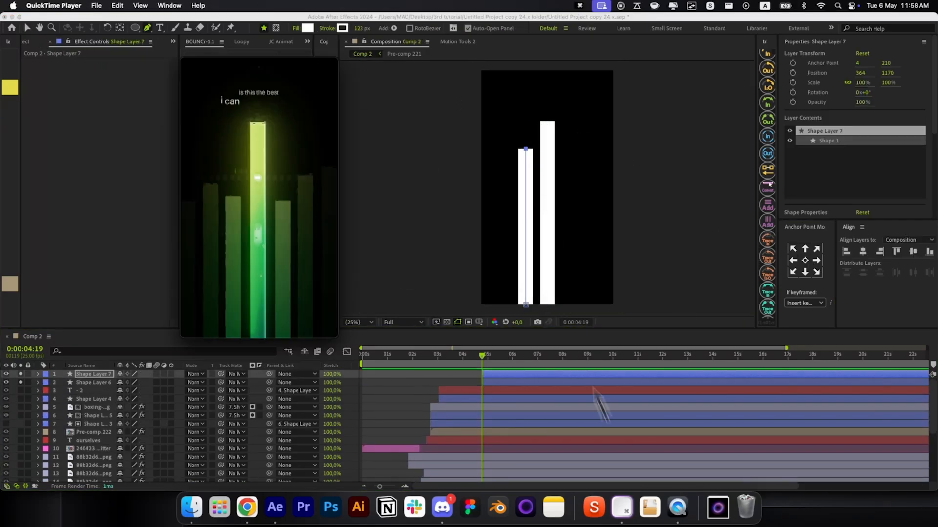
# Step: Duplicate the short bar beside the centre bar, shift the copy further left, and raise its top slightly
pyautogui.press('super+d')
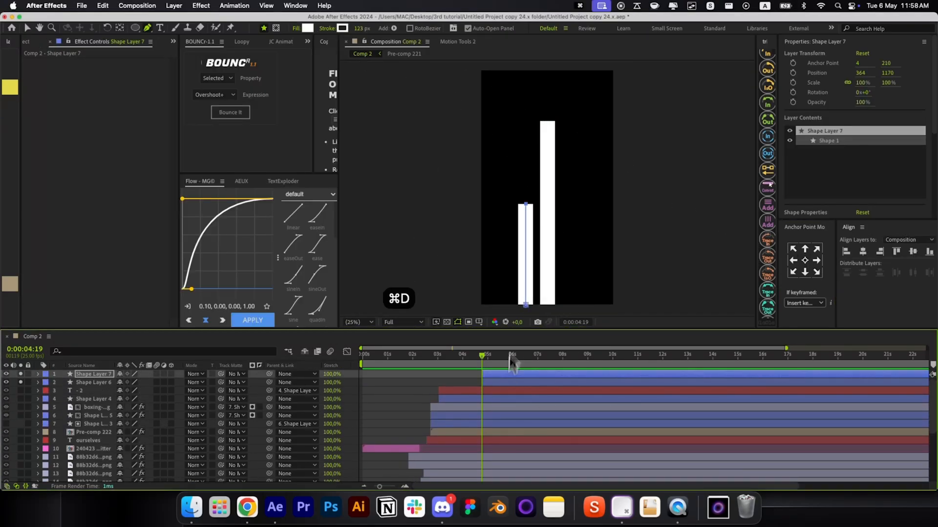
pyautogui.hotkey('shift', 'Left')
pyautogui.hotkey('shift', 'Left')
pyautogui.hotkey('shift', 'Left')
pyautogui.hotkey('shift', 'Left')
pyautogui.hotkey('shift', 'Left')
pyautogui.hotkey('shift', 'Left')
pyautogui.hotkey('shift', 'Left')
pyautogui.hotkey('shift', 'Left')
pyautogui.hotkey('shift', 'Left')
pyautogui.hotkey('shift', 'Left')
pyautogui.hotkey('shift', 'Left')
pyautogui.hotkey('shift', 'Left')
pyautogui.hotkey('shift', 'Left')
pyautogui.hotkey('shift', 'Left')
pyautogui.hotkey('shift', 'Left')
pyautogui.hotkey('shift', 'Left')
pyautogui.hotkey('shift', 'Left')
pyautogui.hotkey('shift', 'Left')
pyautogui.press('g')
pyautogui.moveTo(504, 204); pyautogui.dragTo(504, 190)
# Step: Duplicate a short bar and move the copy just right of the centre bar, to position 720, 1170
pyautogui.press('super+d')
pyautogui.hotkey('shift', 'Right')
pyautogui.hotkey('shift', 'Right')
pyautogui.hotkey('shift', 'Right')
pyautogui.hotkey('shift', 'Right')
pyautogui.hotkey('shift', 'Right')
pyautogui.hotkey('shift', 'Right')
pyautogui.hotkey('shift', 'Right')
pyautogui.hotkey('shift', 'Right')
pyautogui.hotkey('shift', 'Right')
pyautogui.hotkey('shift', 'Right')
pyautogui.hotkey('shift', 'Right')
pyautogui.hotkey('shift', 'Right')
pyautogui.hotkey('shift', 'Right')
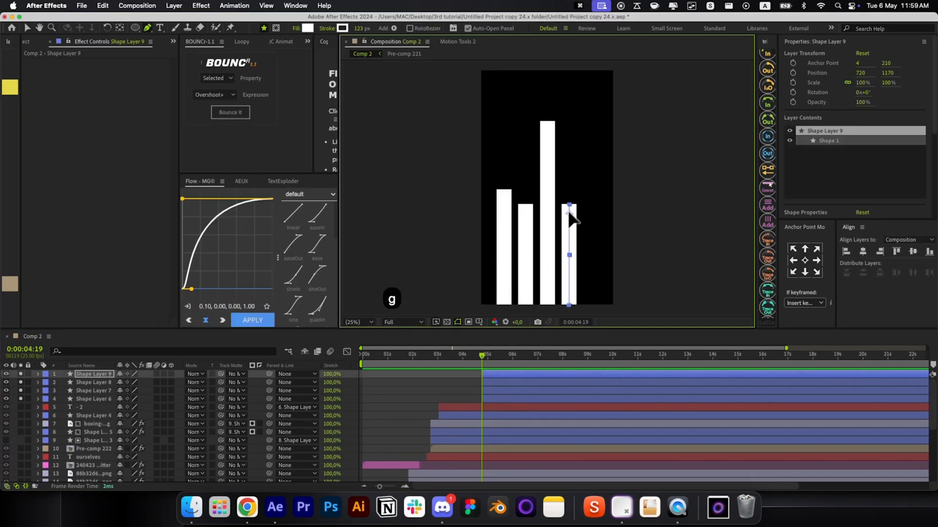
# Step: Duplicate more bars toward the composition's right edge and vary the heights of the bars on that side
pyautogui.press('super+d')
pyautogui.hotkey('shift', 'Right')
pyautogui.hotkey('shift', 'Right')
pyautogui.hotkey('shift', 'Right')
pyautogui.hotkey('shift', 'Right')
pyautogui.moveTo(568, 204); pyautogui.dragTo(609, 175)
pyautogui.press('super+d')
# Step: Duplicate the rightmost bar, move the copy to the composition's left edge at position 16, 1170, and lower its top
pyautogui.click(491, 375)
pyautogui.press('super+d')
pyautogui.hotkey('shift', 'Left')
pyautogui.hotkey('shift', 'Left')
pyautogui.hotkey('shift', 'Left')
pyautogui.hotkey('shift', 'Left')
pyautogui.hotkey('shift', 'Left')
pyautogui.hotkey('shift', 'Left')
pyautogui.hotkey('shift', 'Left')
pyautogui.hotkey('shift', 'Left')
pyautogui.hotkey('shift', 'Left')
pyautogui.hotkey('shift', 'Left')
pyautogui.hotkey('shift', 'Left')
pyautogui.hotkey('shift', 'Left')
pyautogui.hotkey('shift', 'Left')
pyautogui.hotkey('shift', 'Left')
pyautogui.hotkey('shift', 'Left')
pyautogui.hotkey('shift', 'Left')
pyautogui.hotkey('shift', 'Left')
pyautogui.hotkey('shift', 'Left')
pyautogui.hotkey('shift', 'Left')
pyautogui.hotkey('shift', 'Left')
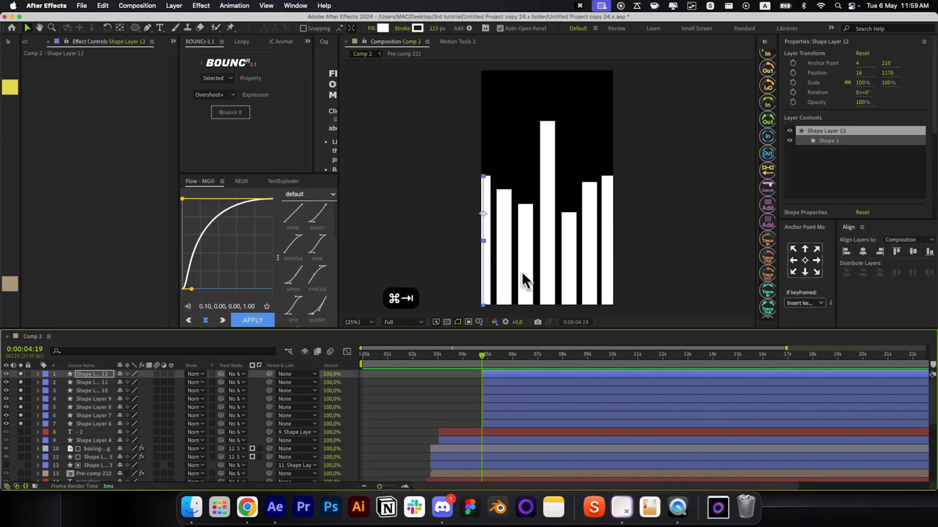
pyautogui.moveTo(483, 176); pyautogui.dragTo(482, 202)
# Step: Distribute the seven bar layers evenly across the frame, apply the In trim animation to all from 0:00:04:19, and preview it
pyautogui.keyDown('shift'); pyautogui.click(490, 425); pyautogui.keyUp('shift')
pyautogui.click(895, 275)
pyautogui.click(486, 420)
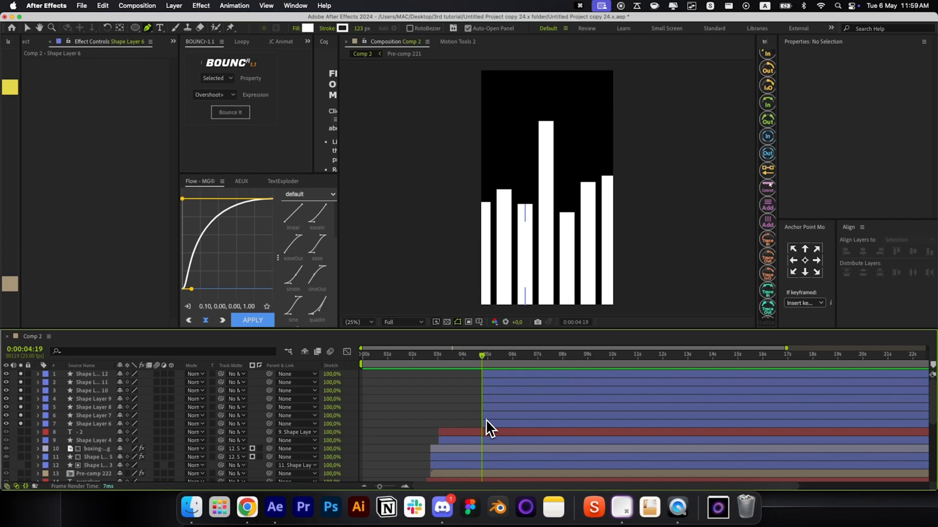
pyautogui.keyDown('shift'); pyautogui.click(488, 379); pyautogui.keyUp('shift')
pyautogui.press('v')
pyautogui.click(766, 57)
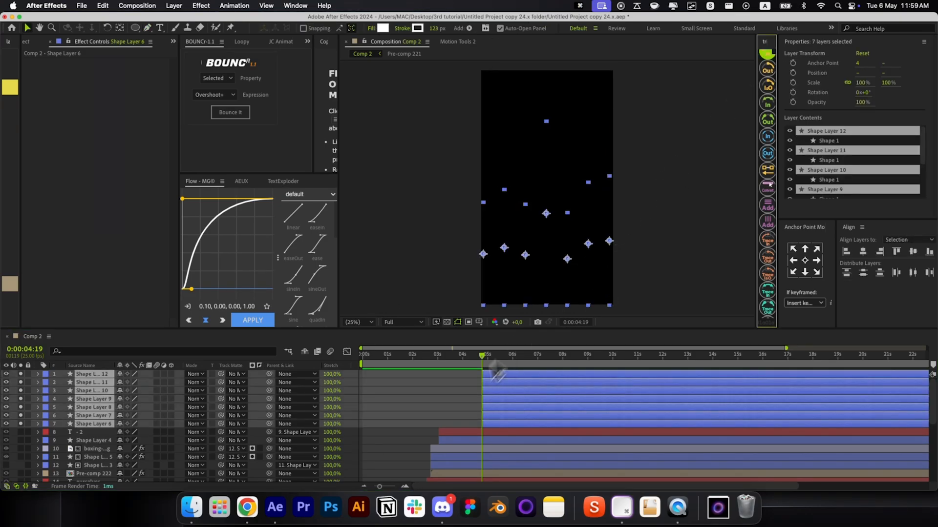
pyautogui.click(476, 376)
pyautogui.press('space')
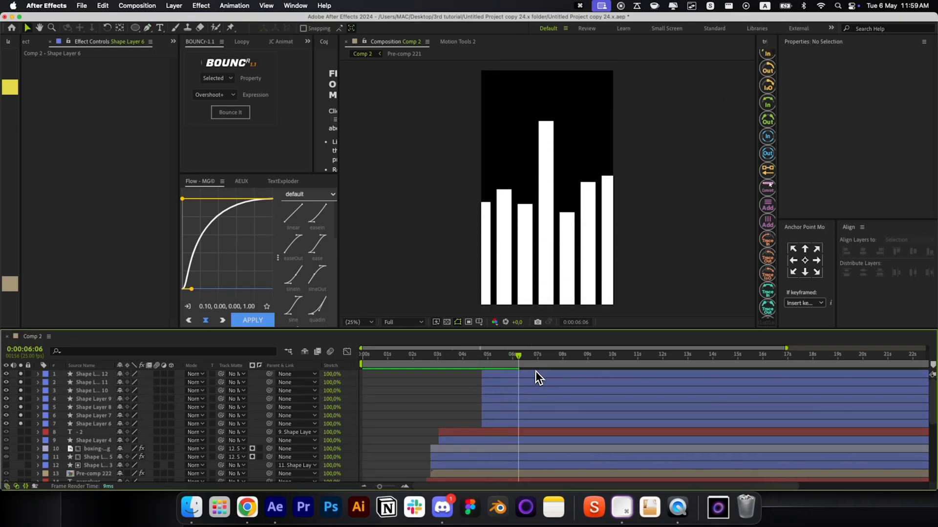
# Step: Move the centre bar's last End keyframe to about 0:00:08:00 for slower growth, and scrub through the animation
pyautogui.press('super+Tab')
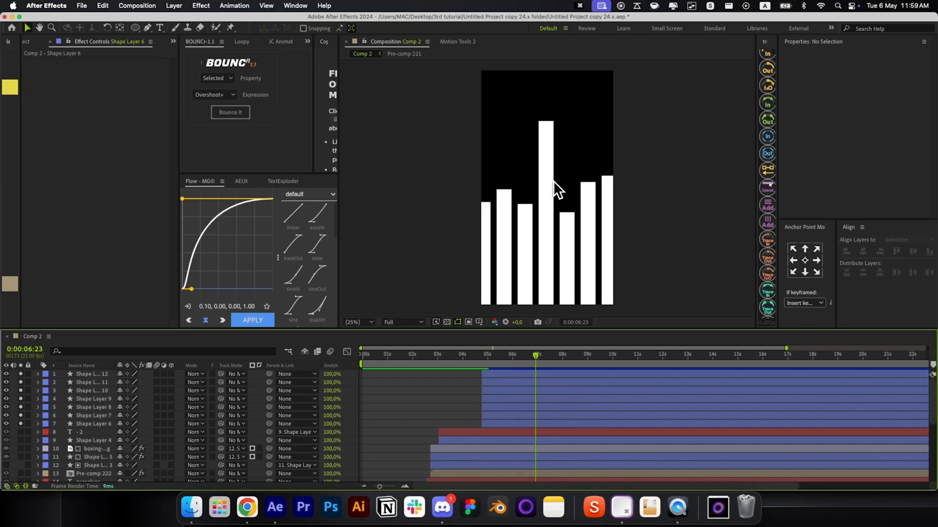
pyautogui.click(547, 180)
pyautogui.press('u')
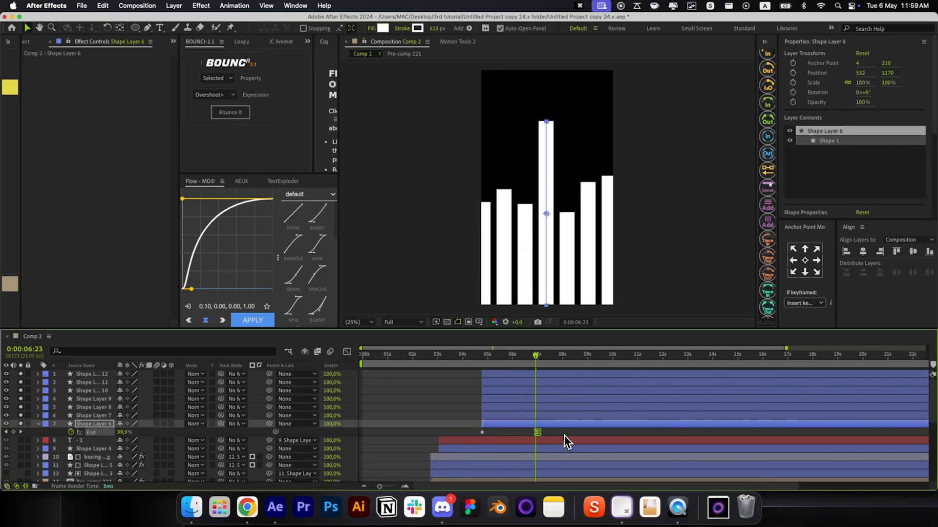
pyautogui.moveTo(537, 433); pyautogui.dragTo(449, 457)
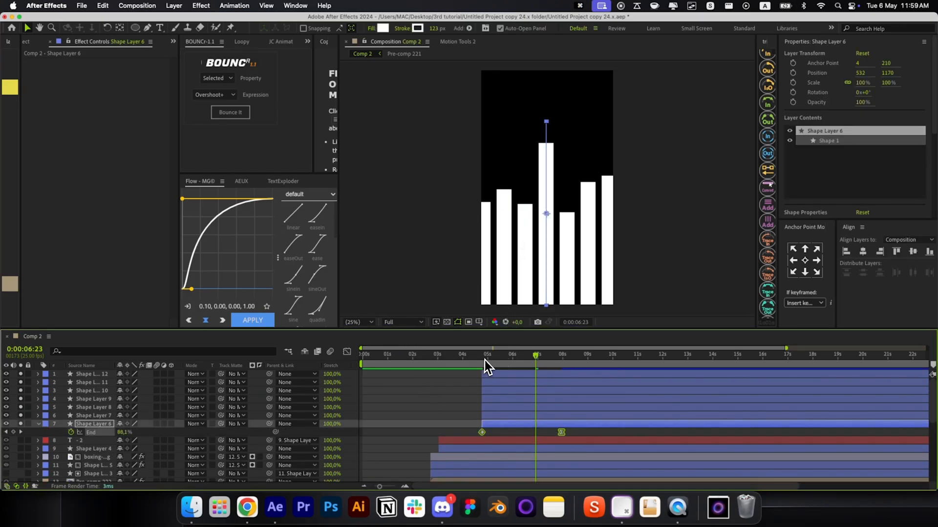
pyautogui.moveTo(485, 360); pyautogui.dragTo(549, 367)
pyautogui.click(444, 404)
pyautogui.click(484, 424)
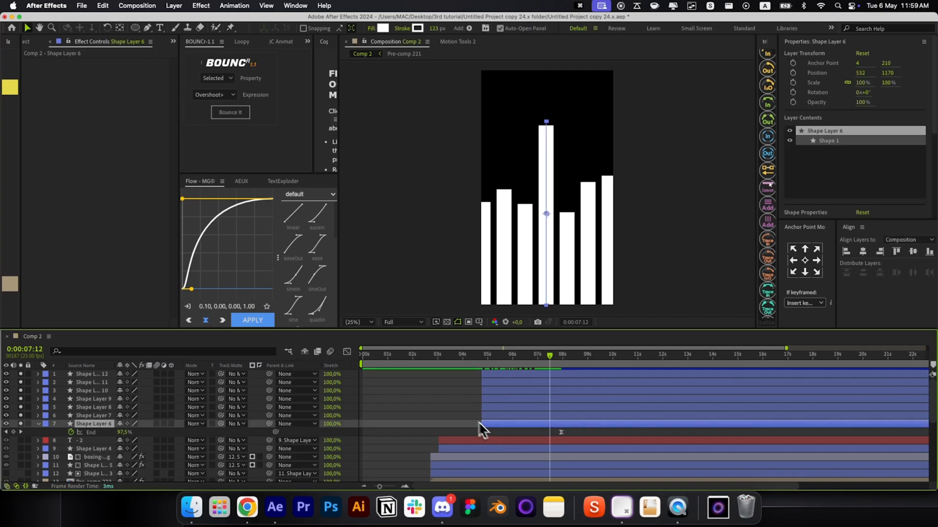
# Step: Add a Gradient Ramp to the centre bar and place the start of the ramp near the bar's top at 540, 504
pyautogui.press('u')
pyautogui.click(457, 409)
pyautogui.click(545, 194)
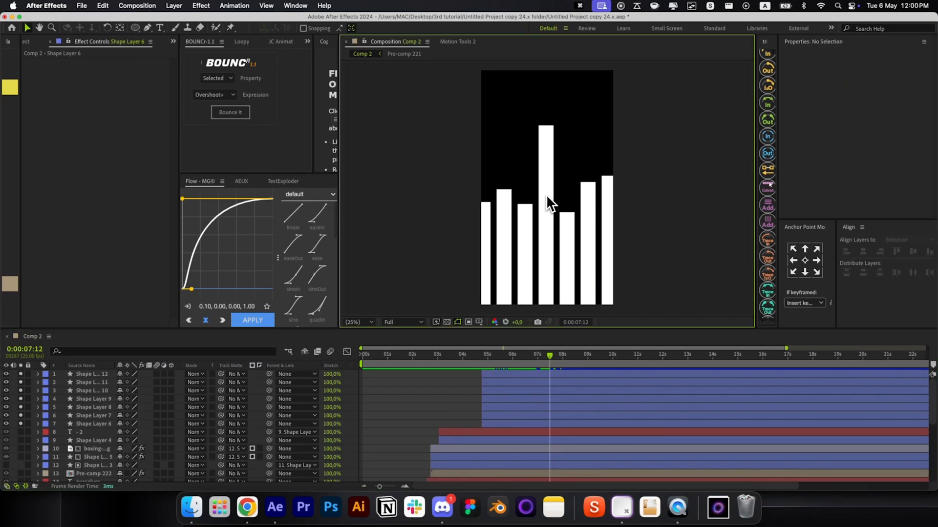
pyautogui.click(545, 161)
pyautogui.hotkey('alt', 'space')
pyautogui.write('gr')
pyautogui.press('Return')
pyautogui.moveTo(547, 70); pyautogui.dragTo(547, 132)
pyautogui.press('super+Tab')
pyautogui.click(122, 85)
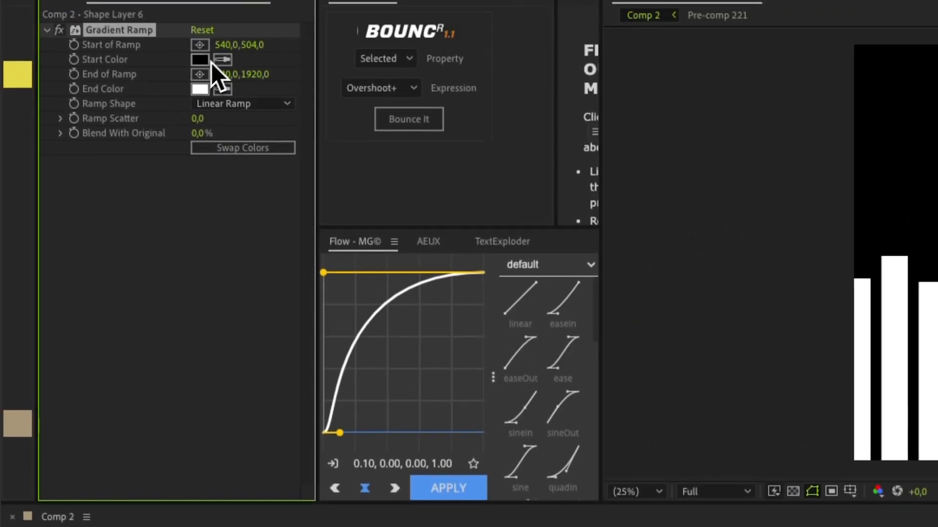
# Step: Set the centre bar's ramp start colour to bright yellow-green and its end colour to dark green
pyautogui.click(202, 59)
pyautogui.click(497, 425)
pyautogui.moveTo(421, 263); pyautogui.dragTo(405, 232)
pyautogui.press('Return')
pyautogui.click(201, 89)
pyautogui.click(497, 389)
pyautogui.moveTo(454, 347); pyautogui.dragTo(491, 365)
pyautogui.press('Return')
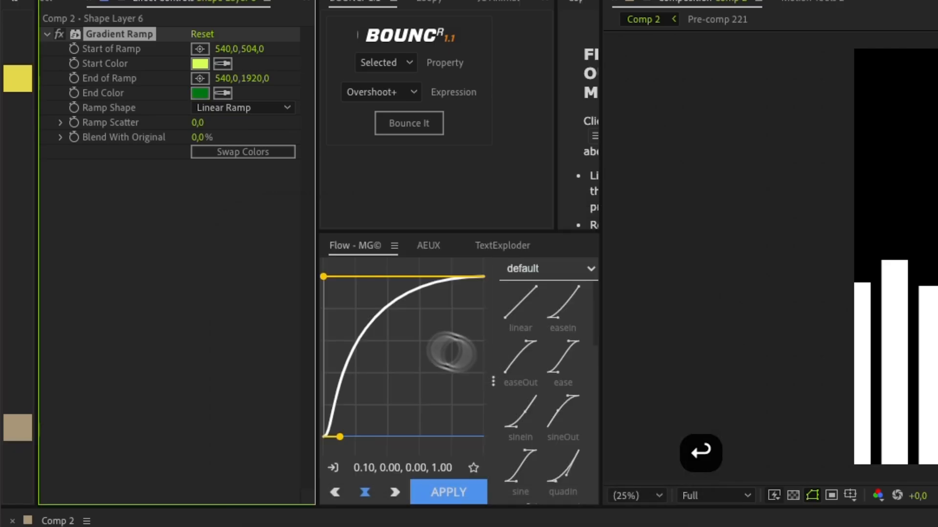
# Step: Copy the centre bar's Gradient Ramp and paste it onto the other bars
pyautogui.press('super+c')
pyautogui.click(578, 430)
pyautogui.keyDown('shift'); pyautogui.click(579, 367); pyautogui.keyUp('shift')
pyautogui.press('super+v')
# Step: Lower the Gradient Ramp start point on a shorter bar to about 540, 1031 and paste that ramp onto the other shorter bars
pyautogui.click(473, 364)
pyautogui.click(654, 290)
pyautogui.moveTo(250, 49); pyautogui.dragTo(536, 91)
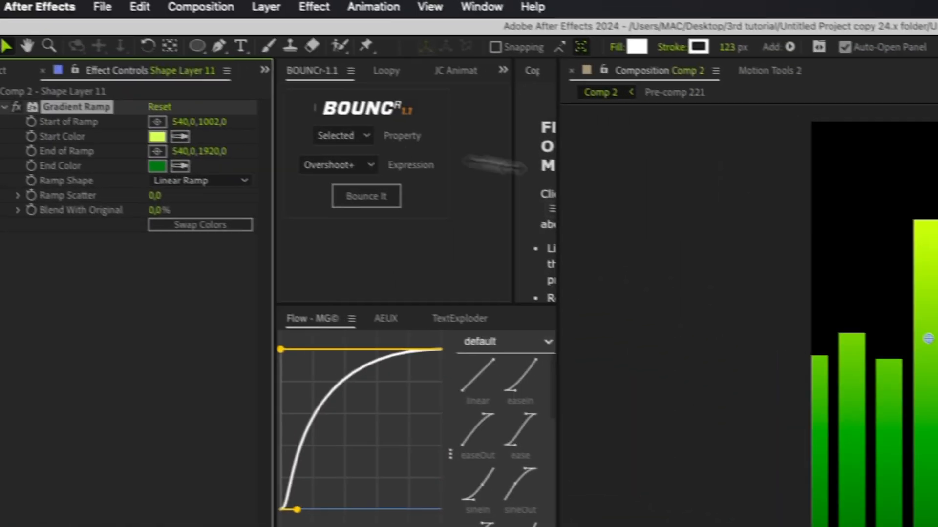
pyautogui.moveTo(494, 165); pyautogui.dragTo(511, 168)
pyautogui.press('super+c')
pyautogui.keyDown('shift'); pyautogui.click(509, 449); pyautogui.keyUp('shift')
pyautogui.moveTo(513, 74); pyautogui.dragTo(577, 144)
pyautogui.press('super+v')
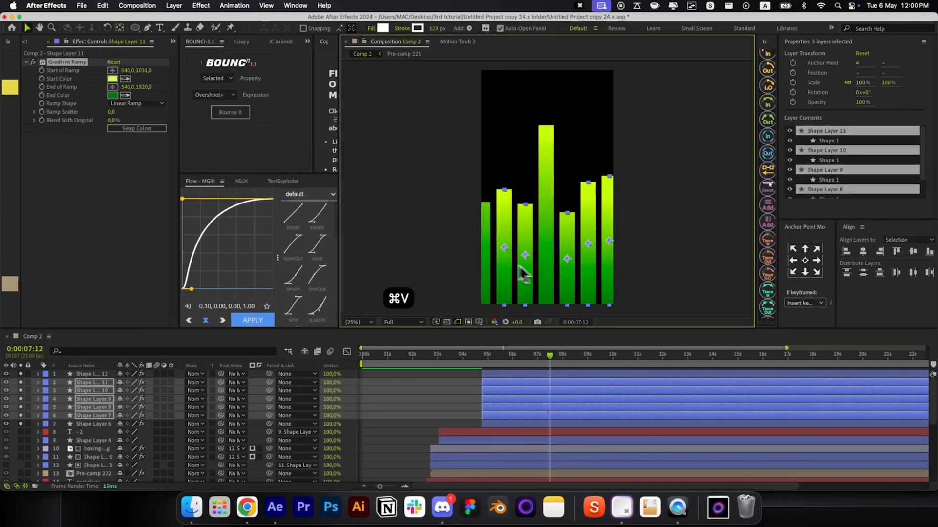
# Step: Add a Bevel and Emboss style to the centre bar with depth 242%, size 14, soften 16, highlight opacity 100% and reduced shadow opacity
pyautogui.click(547, 176)
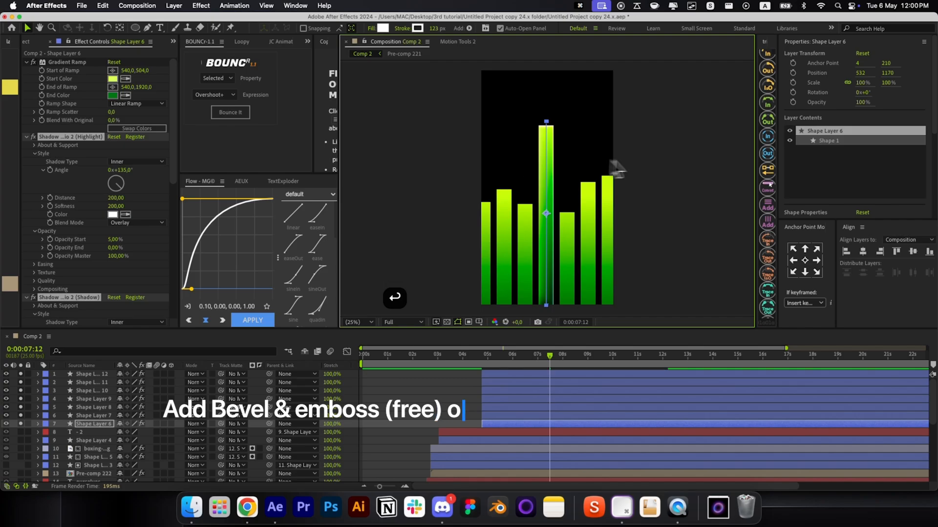
pyautogui.rightClick(553, 164)
pyautogui.moveTo(580, 301)
pyautogui.click(684, 384)
pyautogui.scroll(-5, 123, 379)
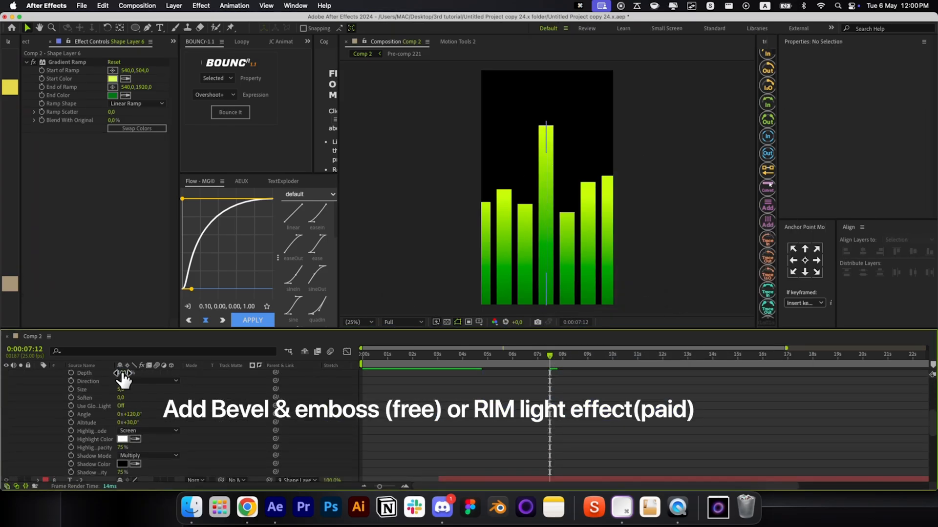
pyautogui.moveTo(123, 374)
pyautogui.mouseDown()
pyautogui.moveTo(215, 374)
pyautogui.moveTo(130, 390)
pyautogui.mouseUp()
pyautogui.moveTo(121, 448); pyautogui.dragTo(255, 435)
pyautogui.moveTo(121, 398); pyautogui.dragTo(429, 393)
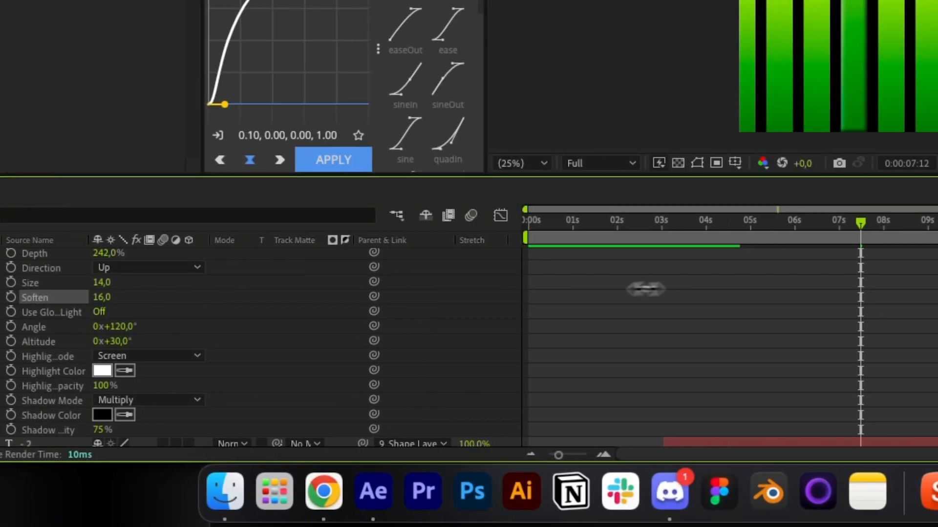
pyautogui.moveTo(99, 429); pyautogui.dragTo(64, 428)
pyautogui.scroll(5, 195, 313)
# Step: Give the centre bar the Shadow Studio 2 highlight and shadow rim-light effects and paste them onto the other bars
pyautogui.press('t')
pyautogui.press('t')
pyautogui.hotkey('alt', 'space')
pyautogui.press('super+c')
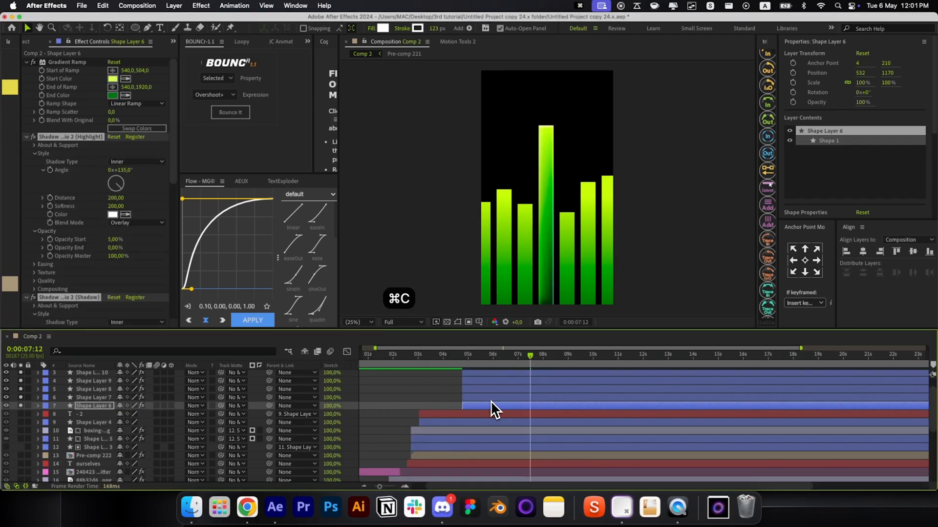
pyautogui.scroll(3, 491, 401)
pyautogui.press('super+v')
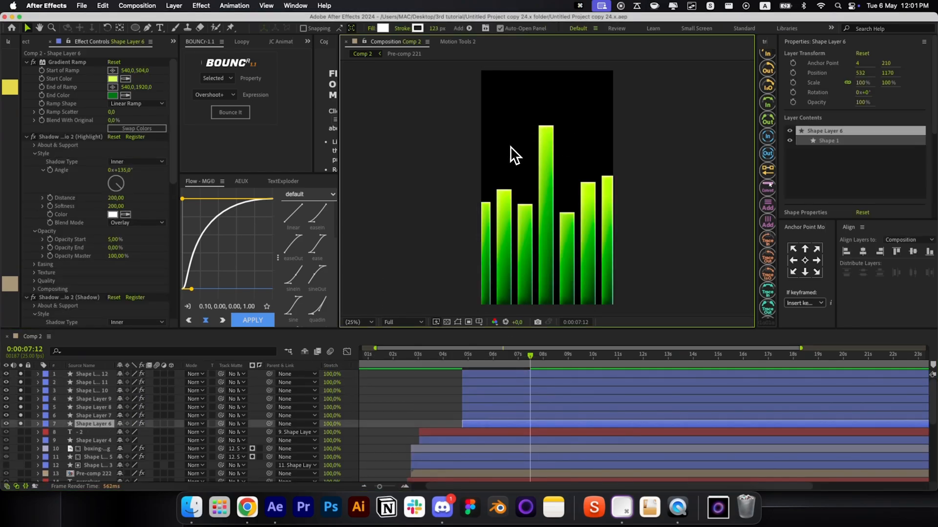
# Step: Add Deep Glow to the bars with radius 886 and exposure 0.27 on the shorter ones, and check the growth animation
pyautogui.hotkey('alt', 'space')
pyautogui.write('d')
pyautogui.press('Return')
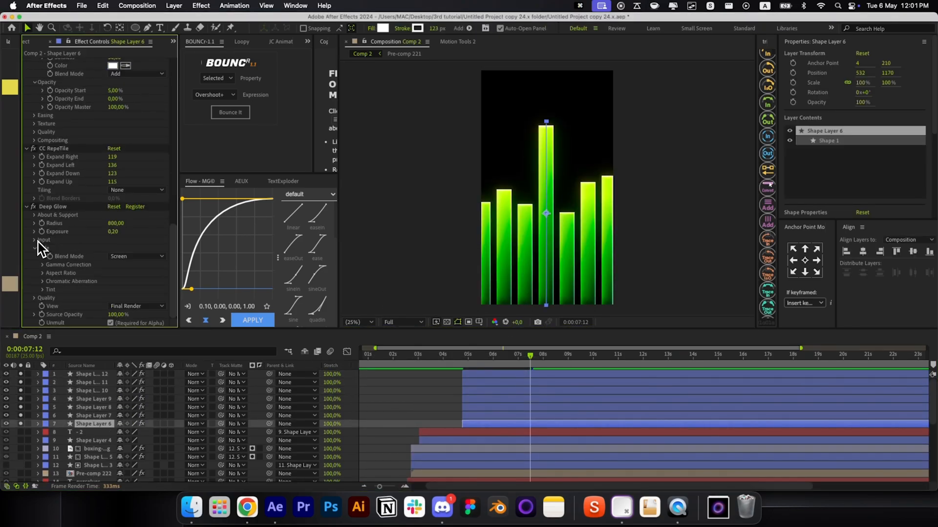
pyautogui.click(35, 239)
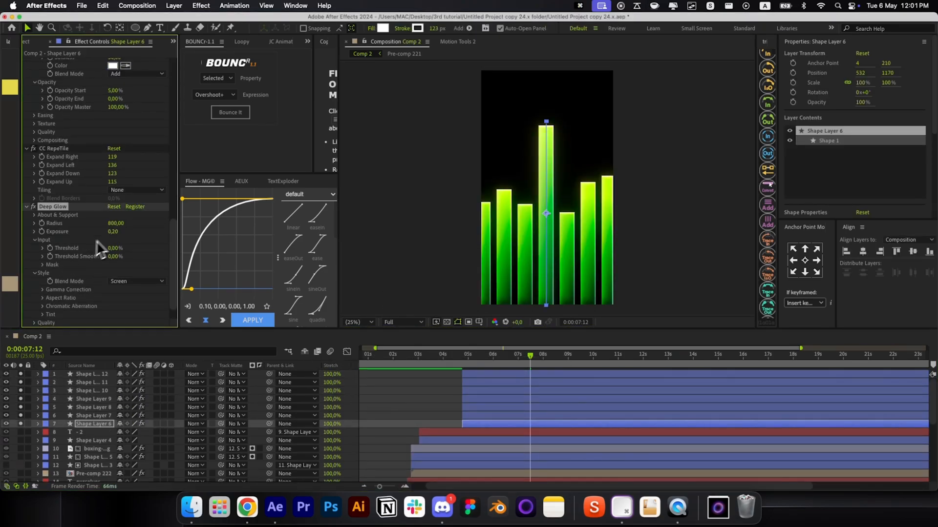
pyautogui.click(488, 355)
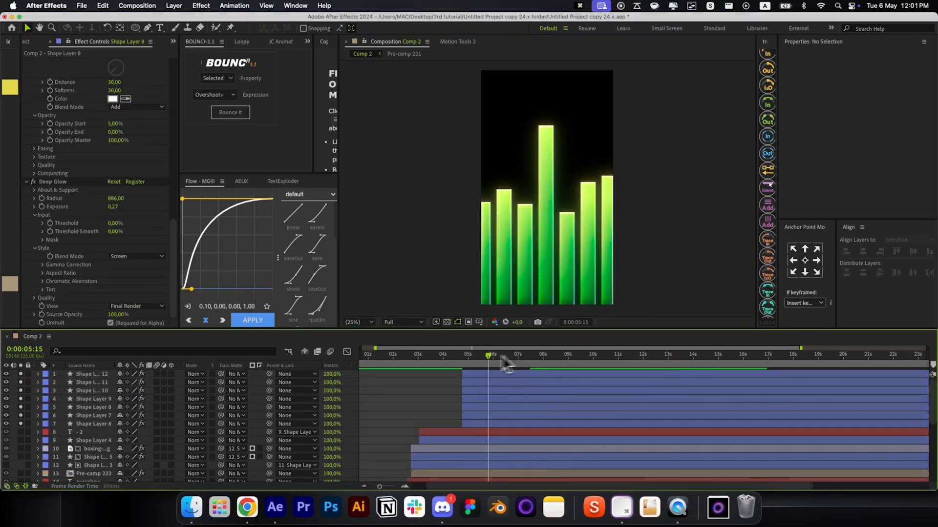
pyautogui.click(678, 508)
# Step: Draw a straight horizontal line with a 10 px stroke across the full frame, crossing the upper part of the centre bar
pyautogui.press('g')
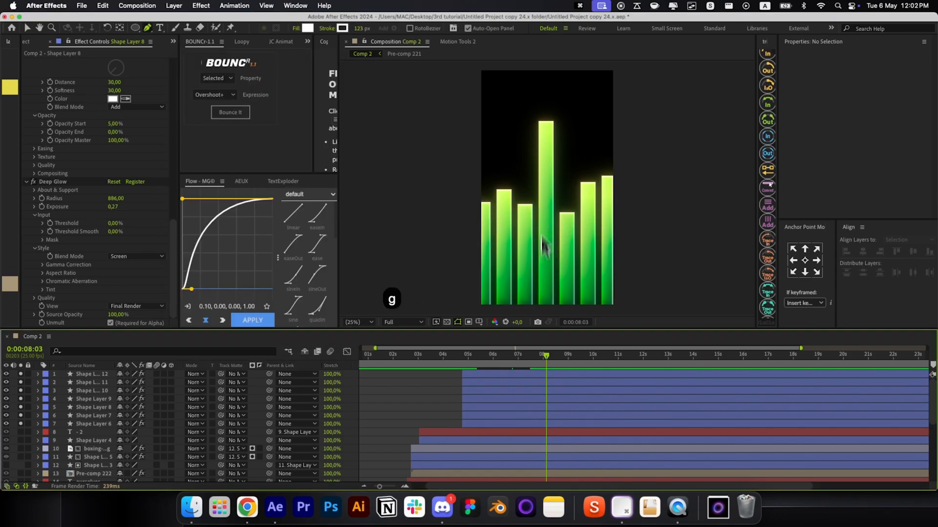
pyautogui.click(362, 29)
pyautogui.write('10')
pyautogui.press('Return')
pyautogui.click(466, 160)
pyautogui.click(635, 159)
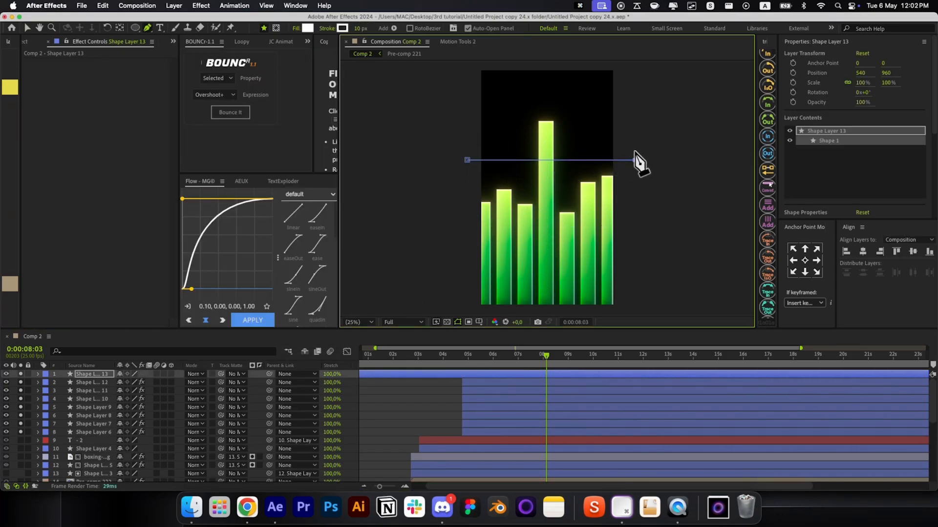
# Step: Start the line layer at 0:00:05:09 and centre its anchor point
pyautogui.click(476, 361)
pyautogui.press('[')
pyautogui.moveTo(477, 360); pyautogui.dragTo(538, 360)
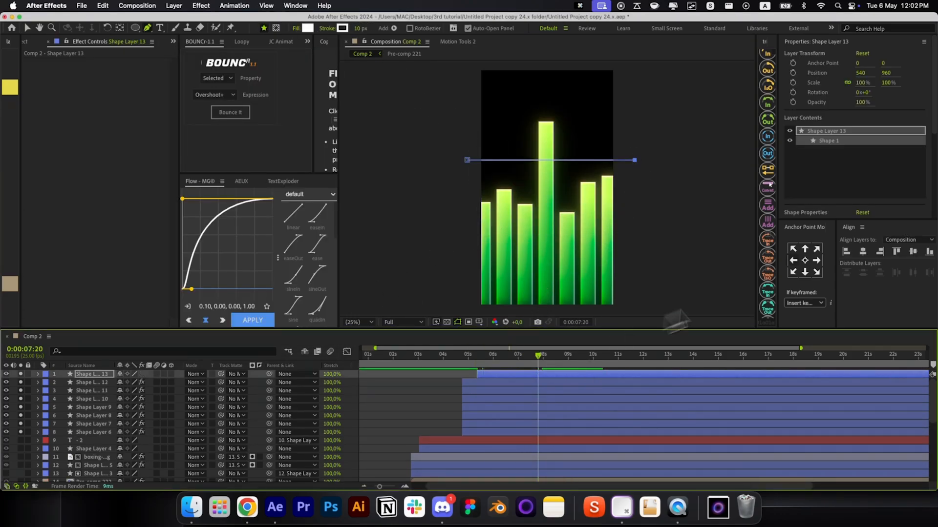
pyautogui.press('v')
pyautogui.click(805, 260)
pyautogui.click(435, 408)
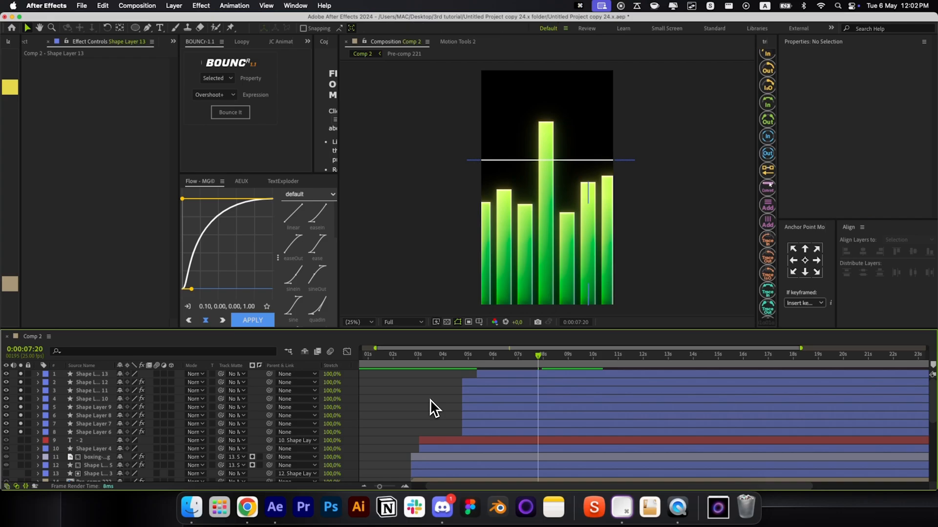
# Step: Find the dash properties of the line layer and add a dash to its stroke
pyautogui.click(595, 160)
pyautogui.scroll(4, 575, 165)
pyautogui.press('super+f')
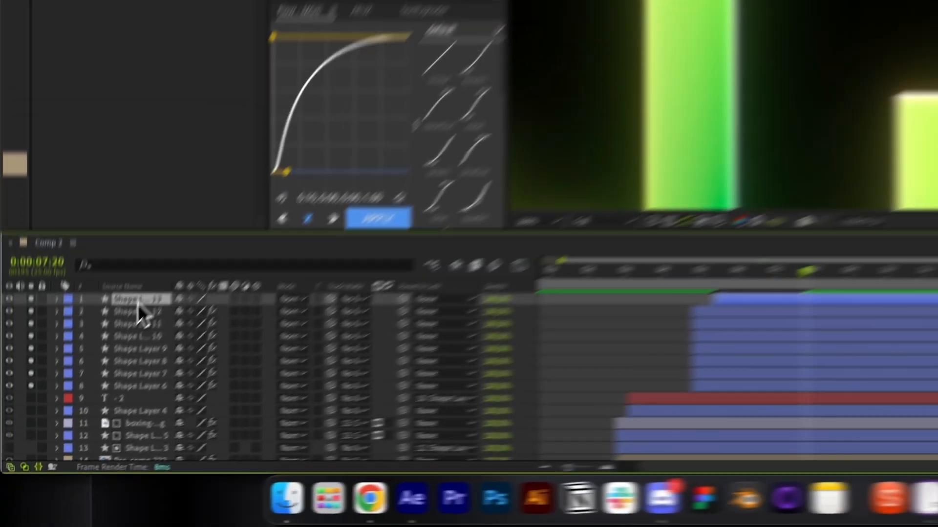
pyautogui.write('dashe')
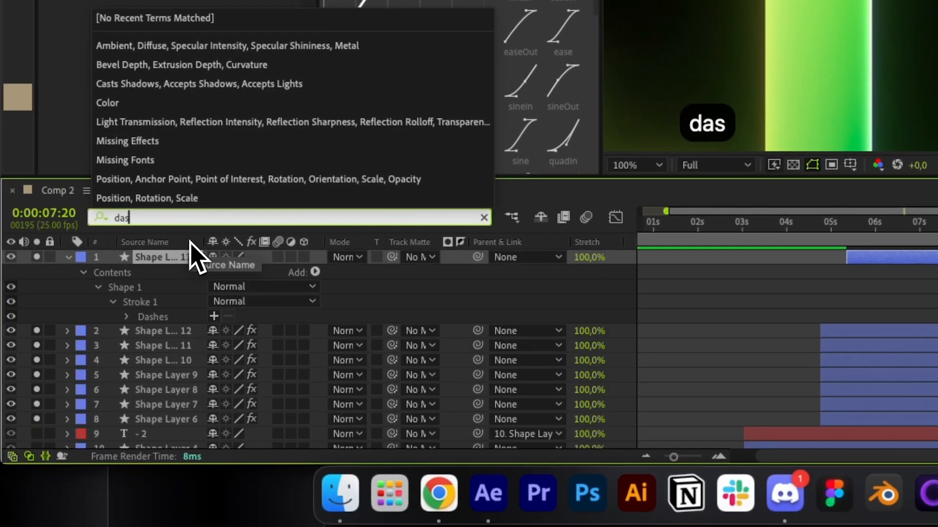
pyautogui.click(214, 316)
pyautogui.press('super+shift+h')
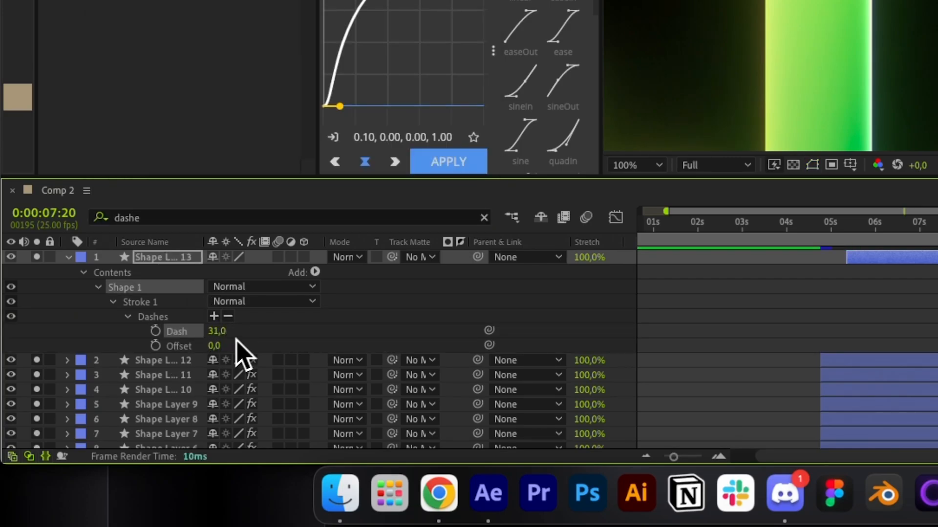
pyautogui.press('super+z')
# Step: Adjust the line's dash length and scrub back to about 0:00:07:07 to check it against the growing bars
pyautogui.moveTo(220, 332)
pyautogui.mouseDown()
pyautogui.moveTo(245, 333)
pyautogui.moveTo(212, 330)
pyautogui.mouseUp()
pyautogui.hotkey('alt', '.')
pyautogui.hotkey('alt', '/')
pyautogui.press('t')
pyautogui.press('t')
pyautogui.press('shift+super+h')
pyautogui.click(420, 375)
pyautogui.moveTo(536, 357); pyautogui.dragTo(520, 357)
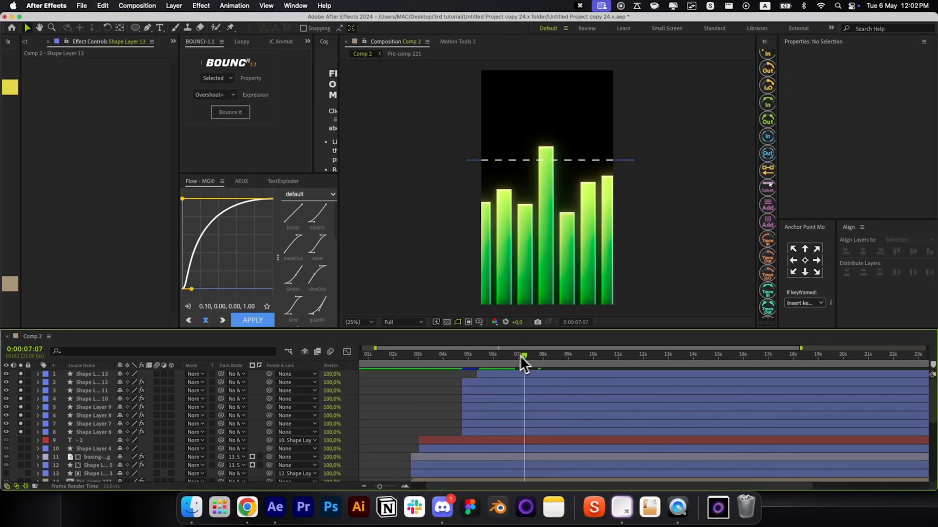
# Step: Move the dashed line up the centre bar to about position 570, 588 and thin its stroke to 6 px
pyautogui.click(137, 26)
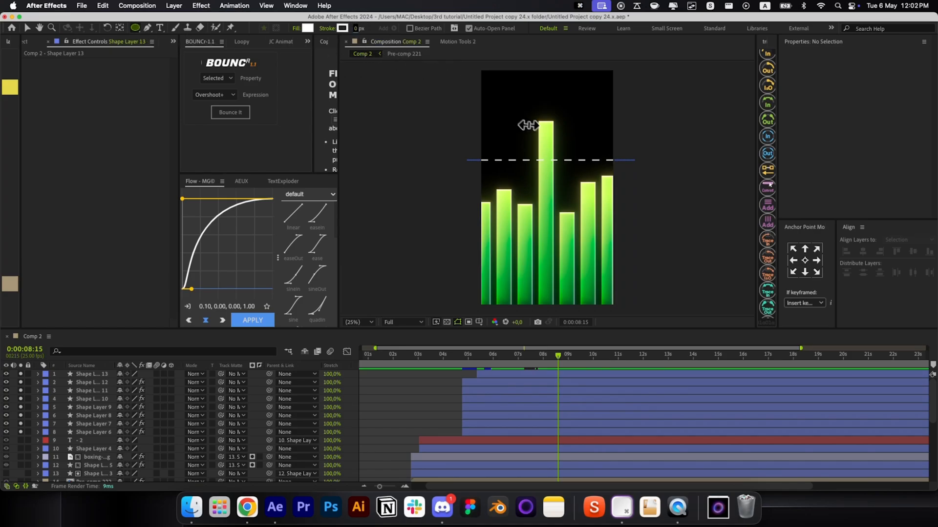
pyautogui.scroll(4, 528, 126)
pyautogui.moveTo(581, 162); pyautogui.dragTo(542, 130)
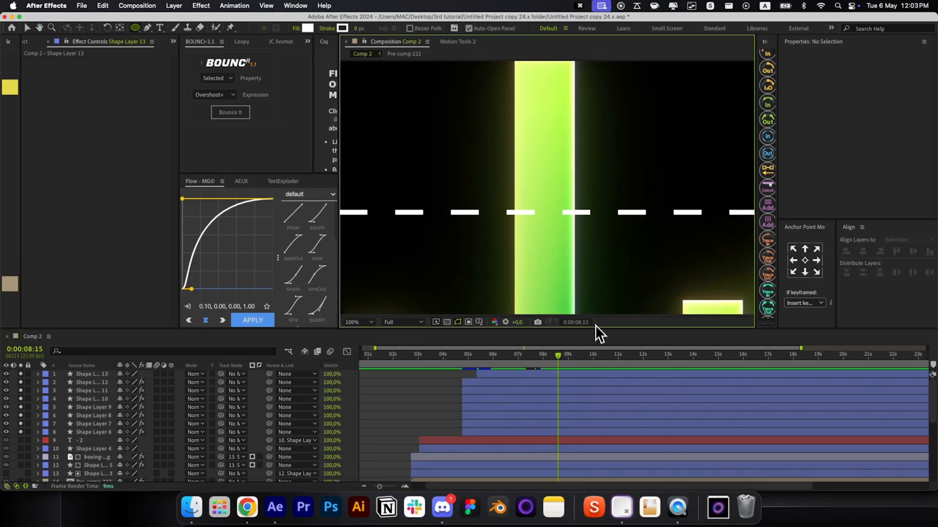
pyautogui.moveTo(581, 214); pyautogui.dragTo(580, 177)
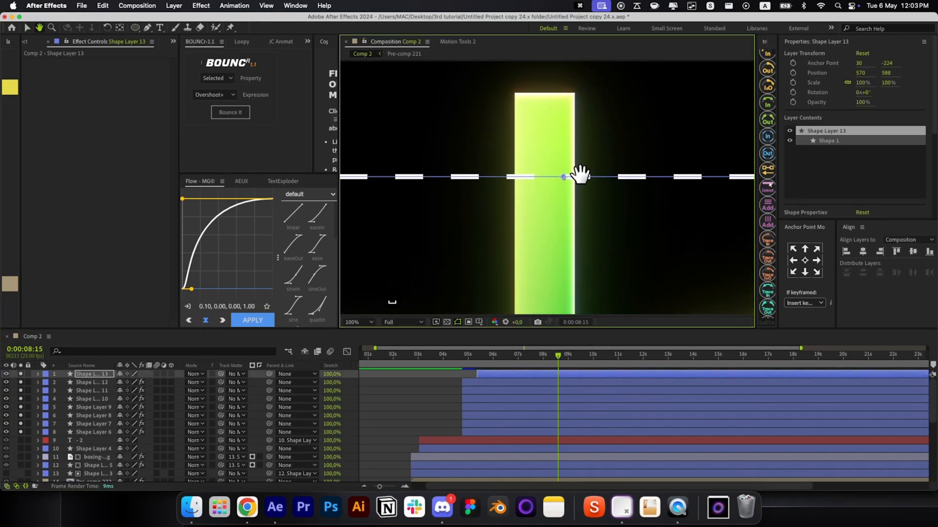
pyautogui.click(416, 420)
# Step: Draw a white circle without stroke where the dashed line crosses the centre bar, centre its anchor point and scale it to 118.7%
pyautogui.press('q')
pyautogui.moveTo(530, 162); pyautogui.dragTo(557, 191)
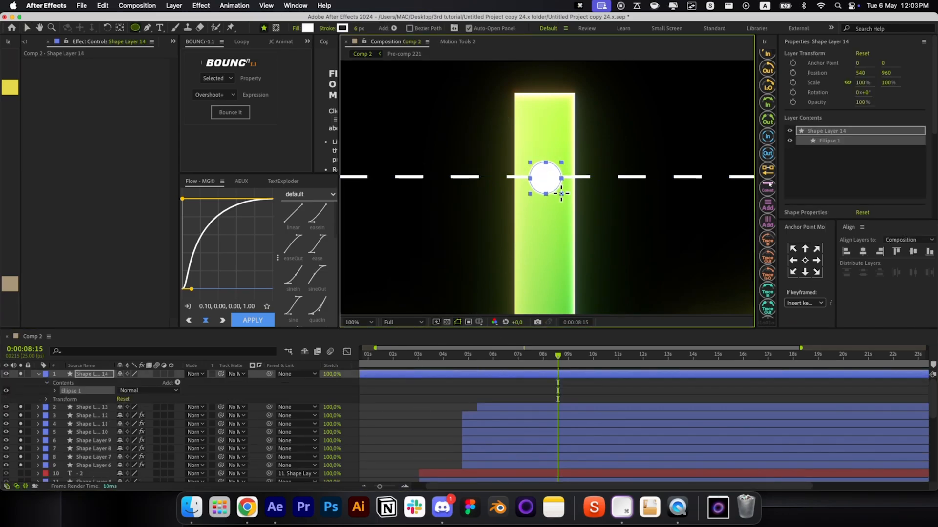
pyautogui.moveTo(359, 28); pyautogui.dragTo(330, 29)
pyautogui.press('t')
pyautogui.press('t')
pyautogui.press('v')
pyautogui.click(804, 261)
pyautogui.moveTo(543, 178)
pyautogui.mouseDown()
pyautogui.moveTo(543, 161)
pyautogui.moveTo(548, 174)
pyautogui.mouseUp()
# Step: Trim the circle layer's start to 0:00:05:09 so that it begins together with the dashed line
pyautogui.click(508, 383)
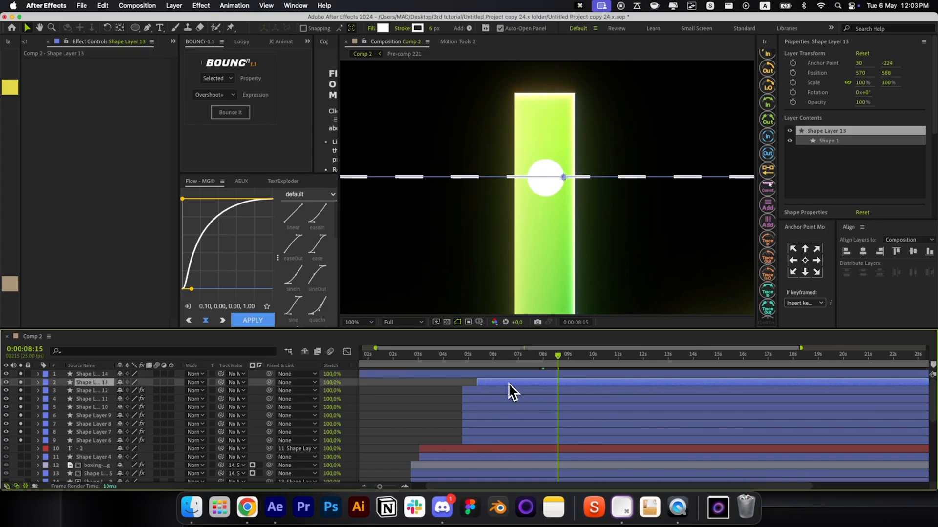
pyautogui.click(425, 416)
pyautogui.click(468, 374)
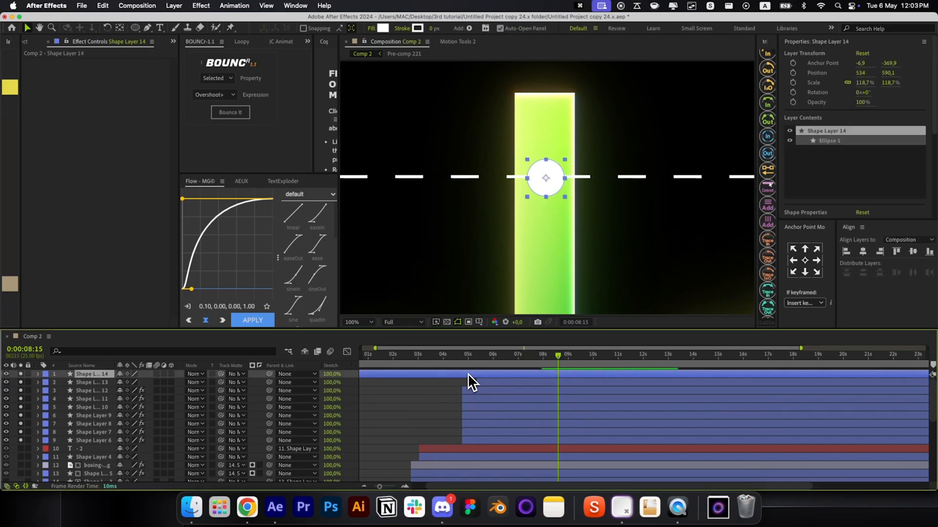
pyautogui.hotkey('alt', '/')
# Step: Animate the circle's position from 534, 1998.1 at 0:00:05:09 to 534, 590.1 at 0:00:08:12 and apply Easy Ease to both keyframes
pyautogui.moveTo(550, 359); pyautogui.dragTo(555, 363)
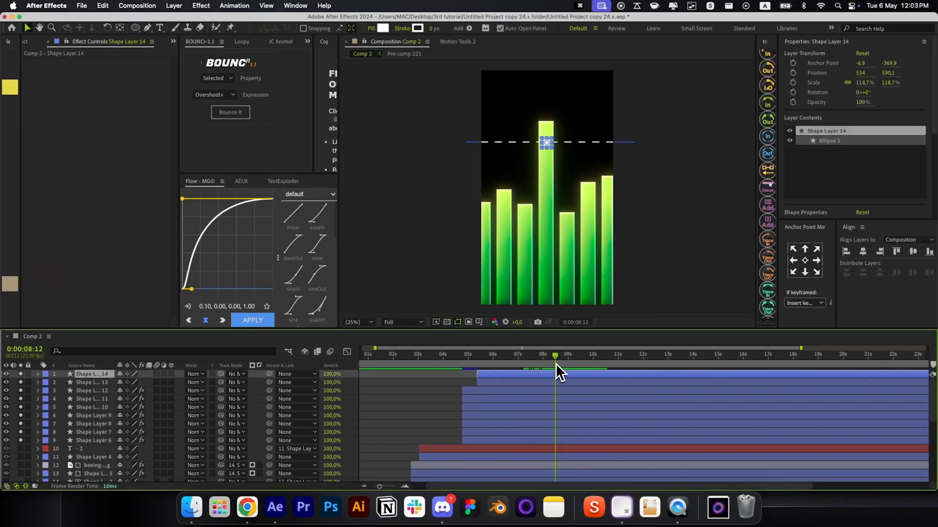
pyautogui.press('p')
pyautogui.press('i')
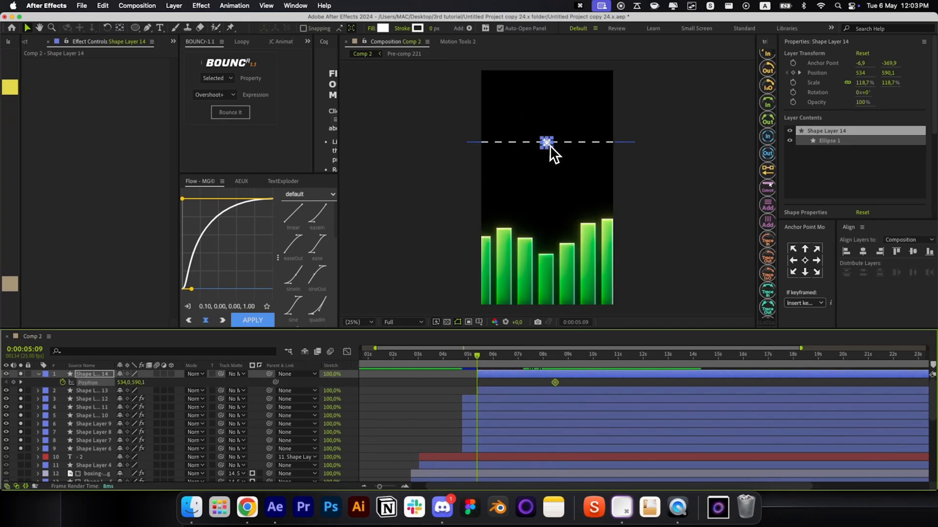
pyautogui.moveTo(550, 145); pyautogui.dragTo(547, 313)
pyautogui.moveTo(565, 377); pyautogui.dragTo(409, 438)
pyautogui.press('F9')
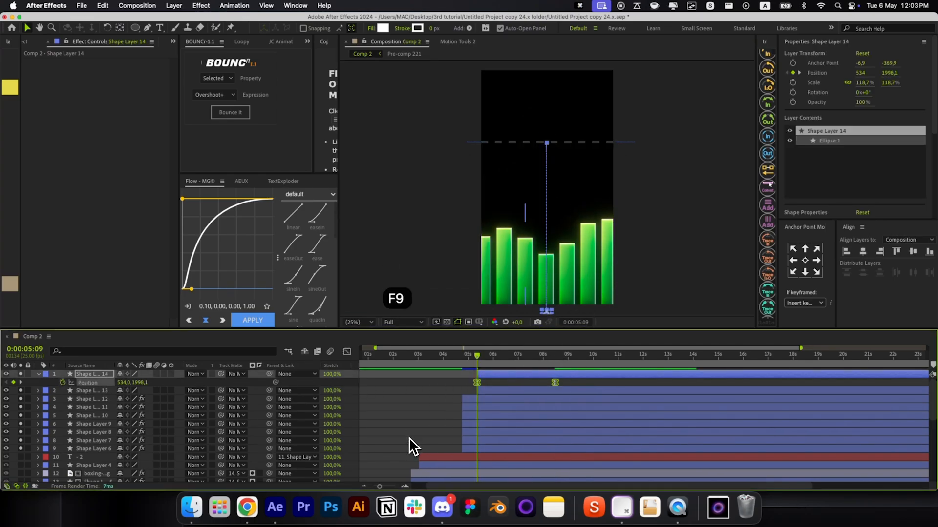
# Step: Reshape the circle's position speed curve so that its peak falls near the end of the rise, and scrub through the motion
pyautogui.moveTo(477, 359); pyautogui.dragTo(563, 363)
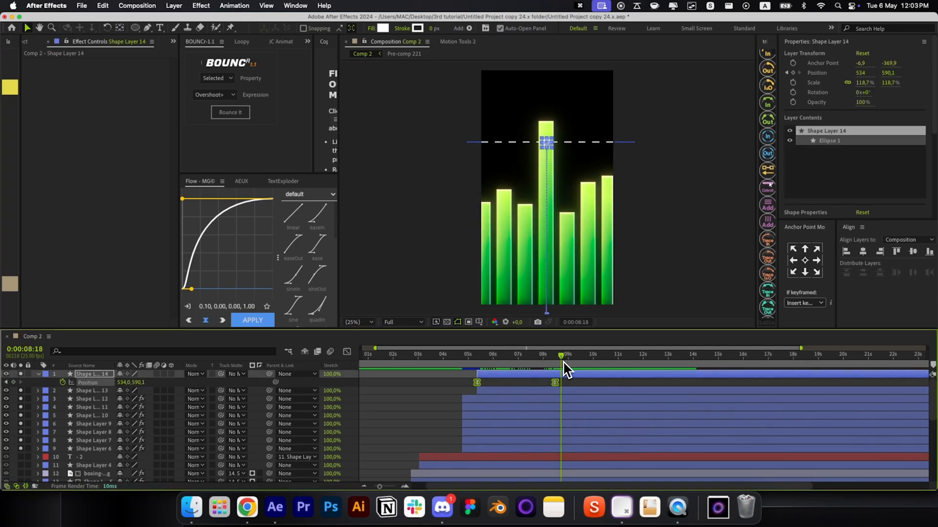
pyautogui.click(345, 352)
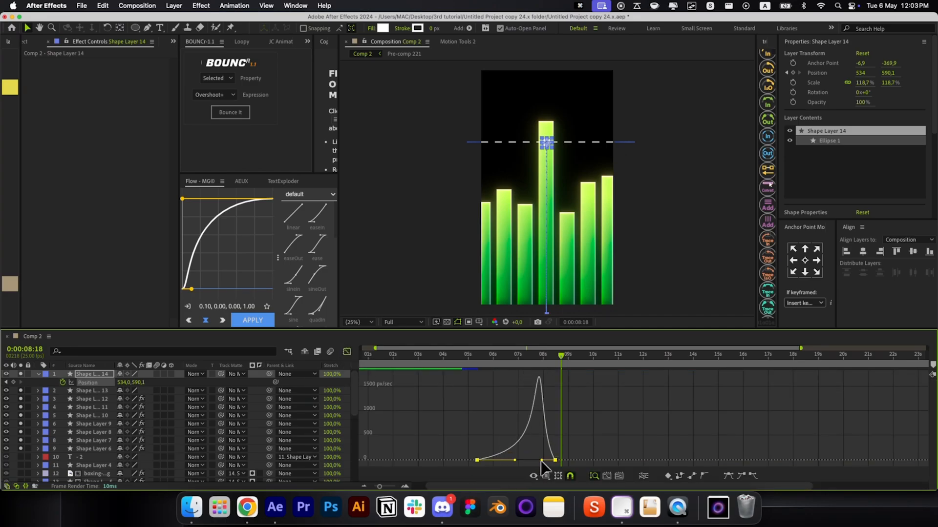
pyautogui.click(347, 352)
pyautogui.moveTo(483, 363); pyautogui.dragTo(514, 375)
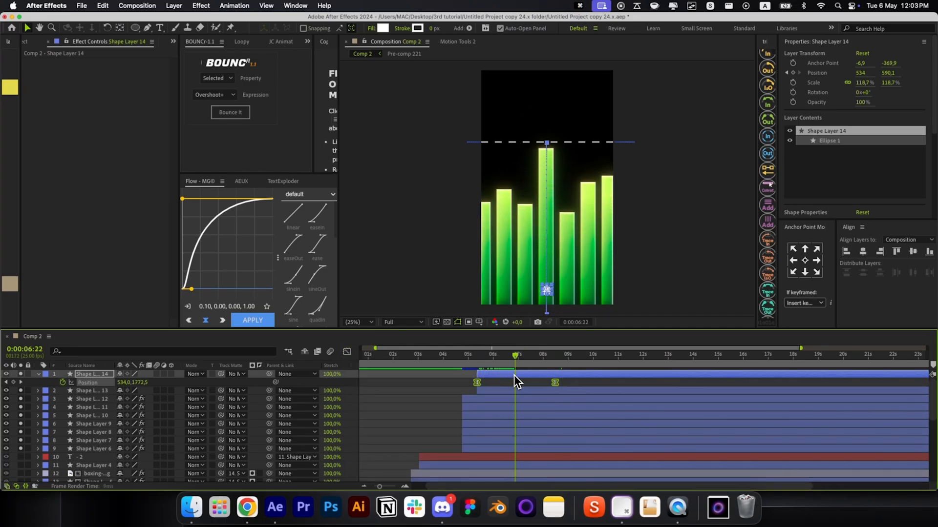
# Step: Parent the dashed line layer to the circle layer at 0:00:08:13
pyautogui.click(564, 384)
pyautogui.press('r')
pyautogui.press('r')
pyautogui.click(560, 382)
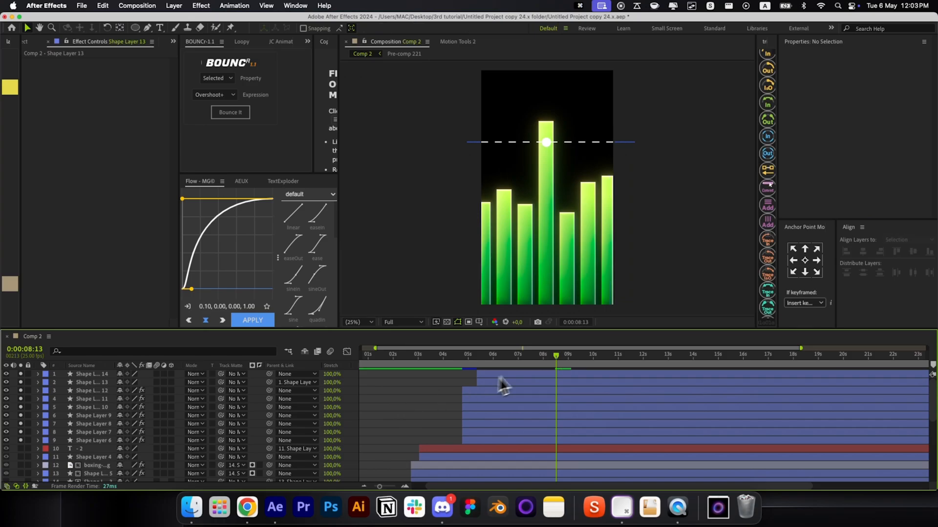
pyautogui.scroll(4, 510, 146)
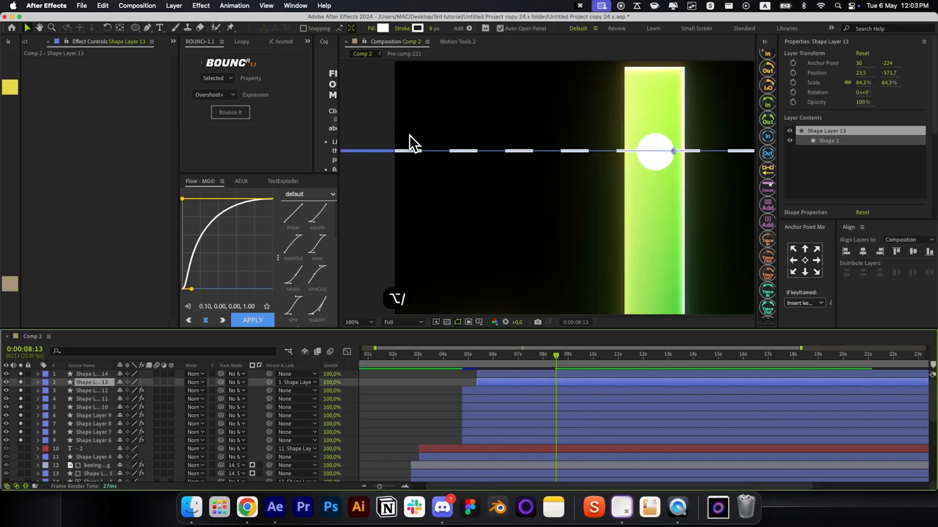
# Step: Draw a wide elliptical mask on the dashed line layer, centred around the circle
pyautogui.hotkey('alt', '/')
pyautogui.scroll(2, 517, 140)
pyautogui.press('space')
pyautogui.moveTo(535, 160); pyautogui.dragTo(482, 189)
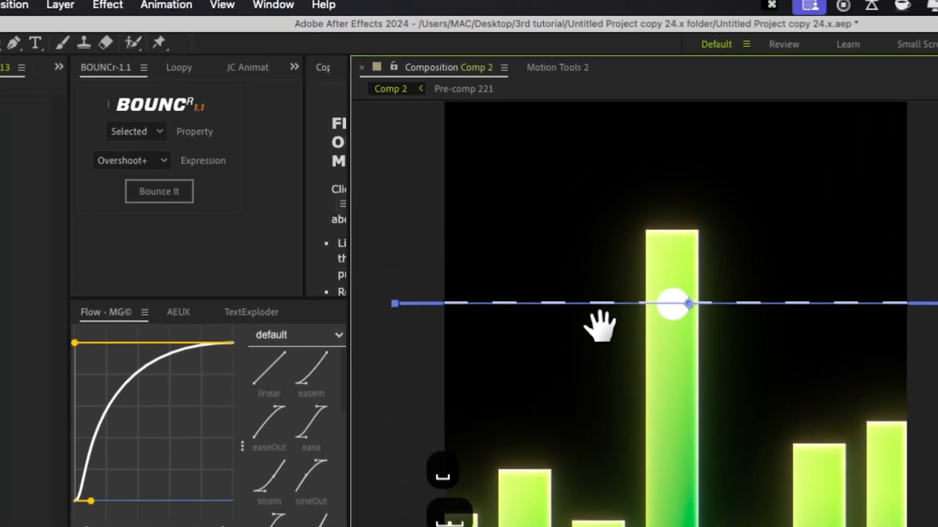
pyautogui.click(191, 48)
pyautogui.click(435, 50)
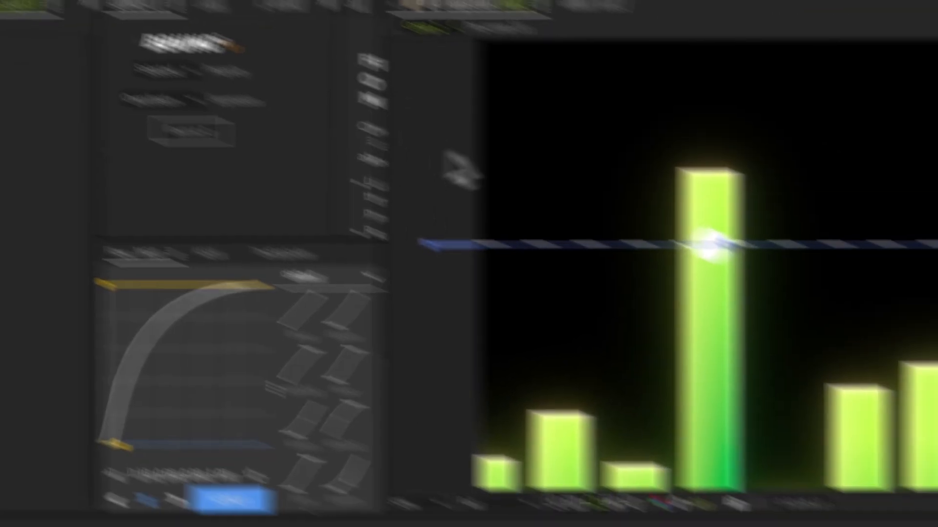
pyautogui.moveTo(312, 133)
pyautogui.mouseDown()
pyautogui.moveTo(555, 220)
pyautogui.moveTo(703, 197)
pyautogui.mouseUp()
pyautogui.press('space')
pyautogui.press('space')
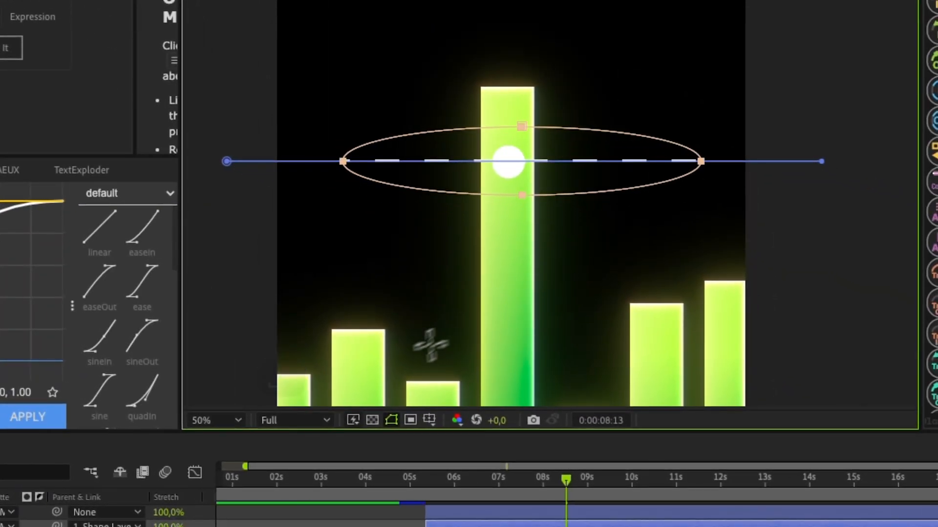
# Step: Feather the mask on the dashed line so its ends fade out, and set the layer's opacity to 39%
pyautogui.press('f')
pyautogui.moveTo(247, 344); pyautogui.dragTo(272, 345)
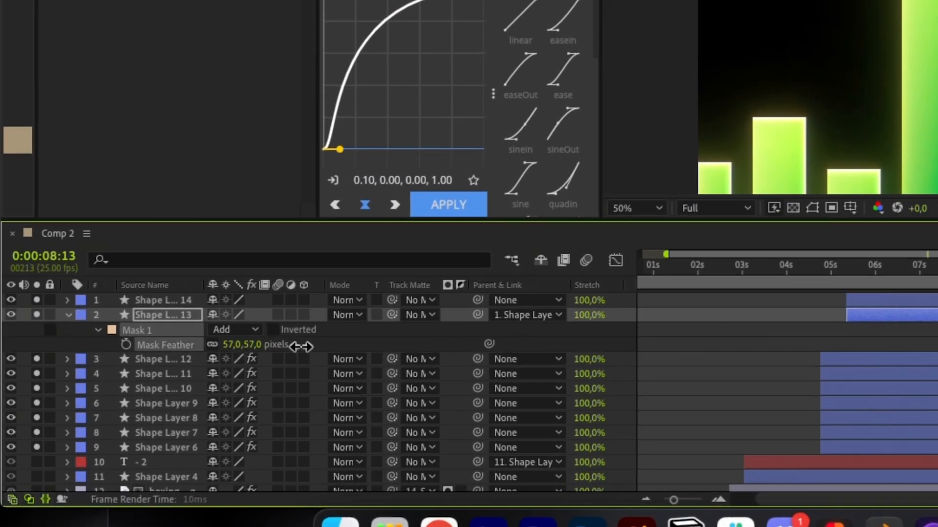
pyautogui.press('t')
pyautogui.moveTo(218, 330); pyautogui.dragTo(203, 327)
pyautogui.press('r')
pyautogui.press('r')
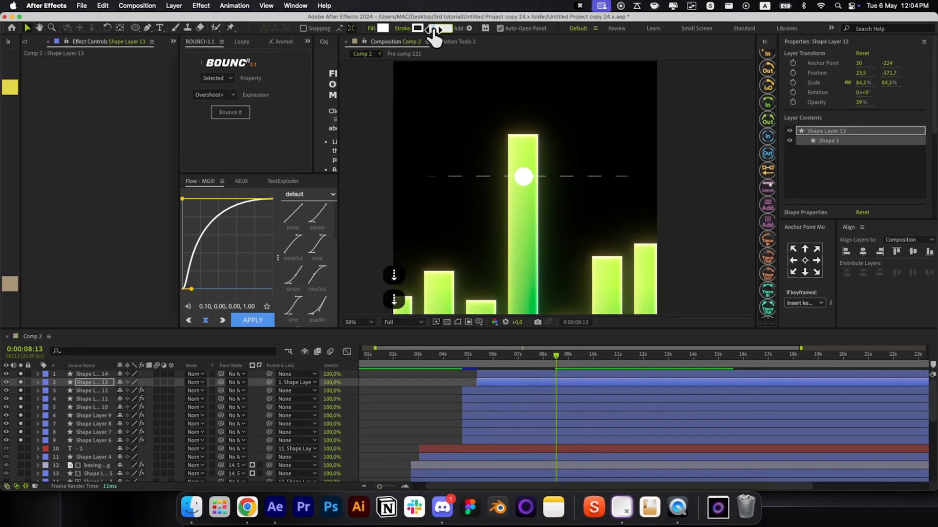
# Step: Apply an effect to the circle layer and adjust its setting
pyautogui.click(544, 373)
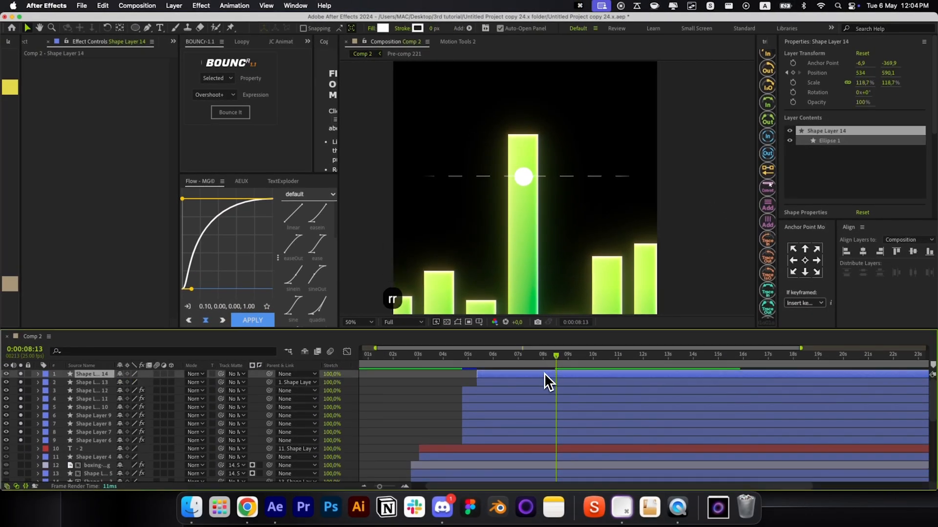
pyautogui.hotkey('alt', 'space')
pyautogui.write('r')
pyautogui.press('Return')
pyautogui.moveTo(111, 123); pyautogui.dragTo(231, 134)
pyautogui.click(26, 62)
# Step: Examine the circle layer's position keyframes and step through its motion
pyautogui.click(559, 375)
pyautogui.press('u')
pyautogui.press('j')
pyautogui.press('Up')
pyautogui.press('Up')
pyautogui.press('Up')
pyautogui.press('Up')
pyautogui.press('Right')
pyautogui.click(26, 62)
pyautogui.click(438, 399)
pyautogui.press('r')
pyautogui.press('r')
# Step: Trim the dashed line layer's start to 0:00:07:04
pyautogui.hotkey('alt', '/')
pyautogui.click(515, 385)
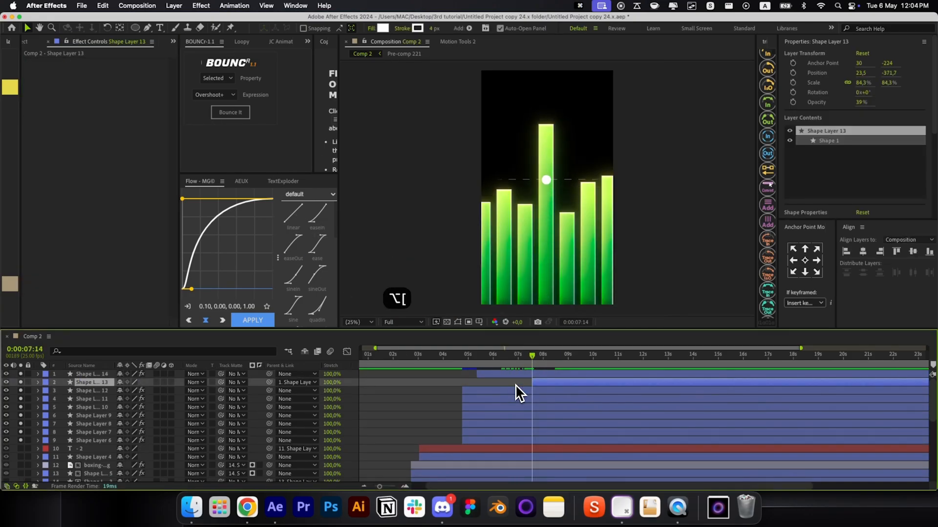
pyautogui.press('super+/')
pyautogui.press('super+/')
pyautogui.press('shift+super+Left')
pyautogui.hotkey('alt', '[')
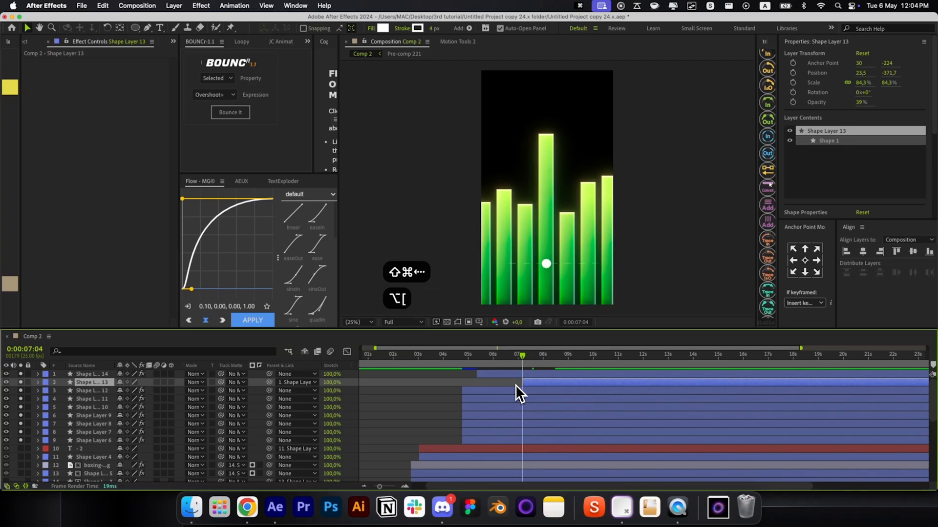
# Step: Find and apply the Fade In+Out - frames preset to the dashed line layer
pyautogui.hotkey('alt', 'space')
pyautogui.write('fade in')
pyautogui.press('Up')
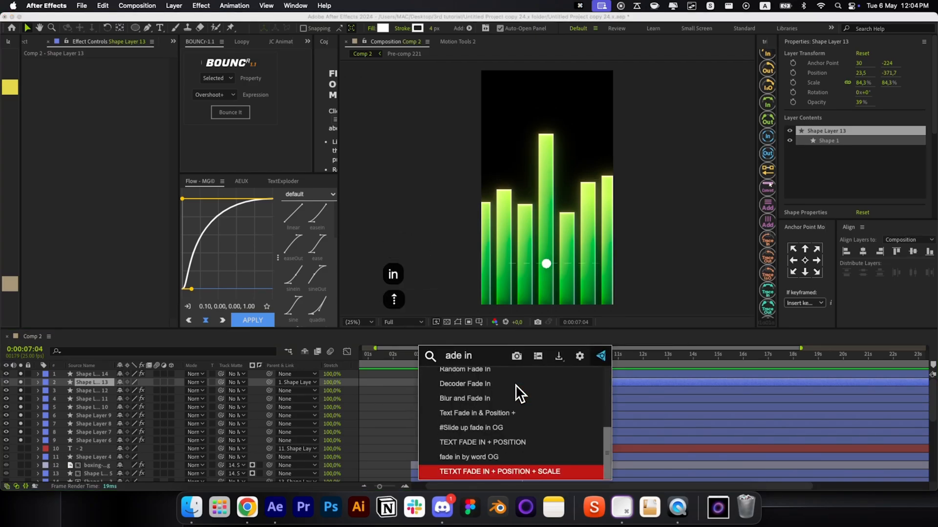
pyautogui.press('Down')
pyautogui.press('Down')
pyautogui.press('Return')
# Step: Trim the dashed line layer's start to 0:00:07:10 and set its fade-out duration to 0 frames
pyautogui.click(528, 361)
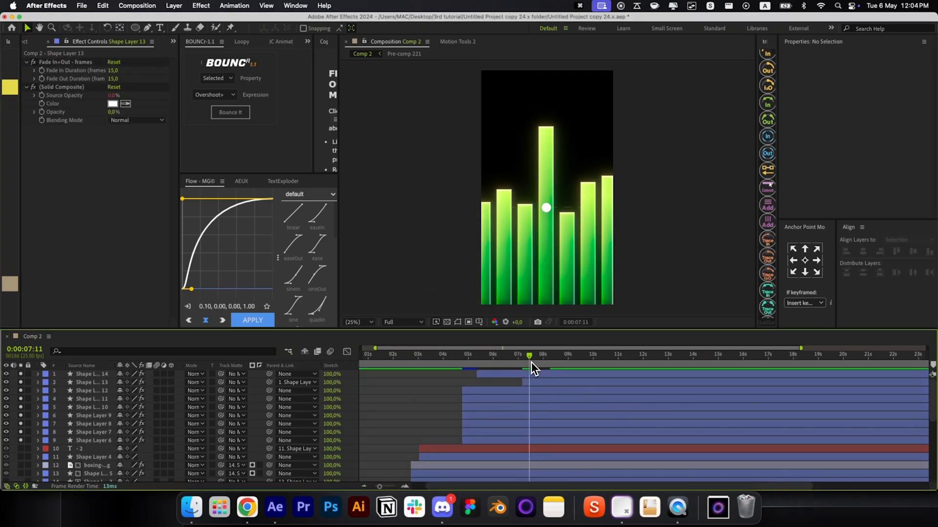
pyautogui.click(527, 383)
pyautogui.hotkey('alt', '[')
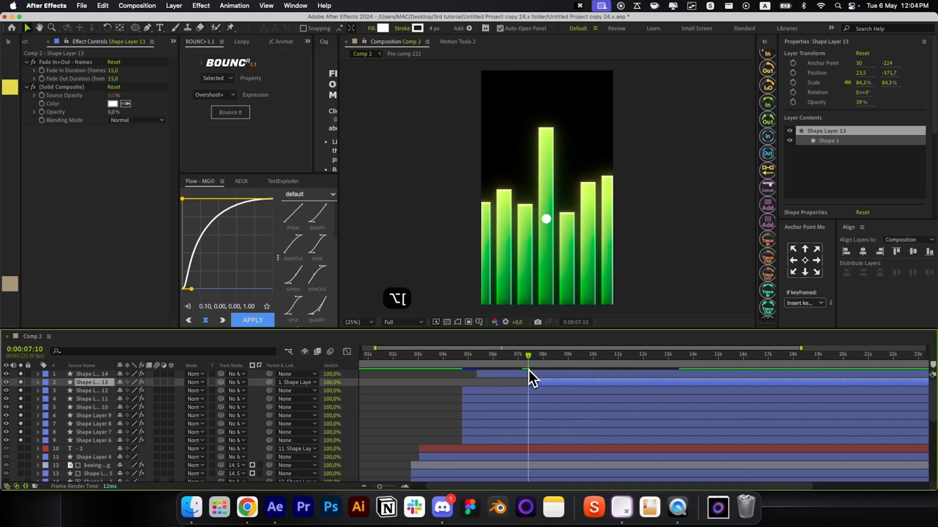
pyautogui.moveTo(527, 368); pyautogui.dragTo(566, 369)
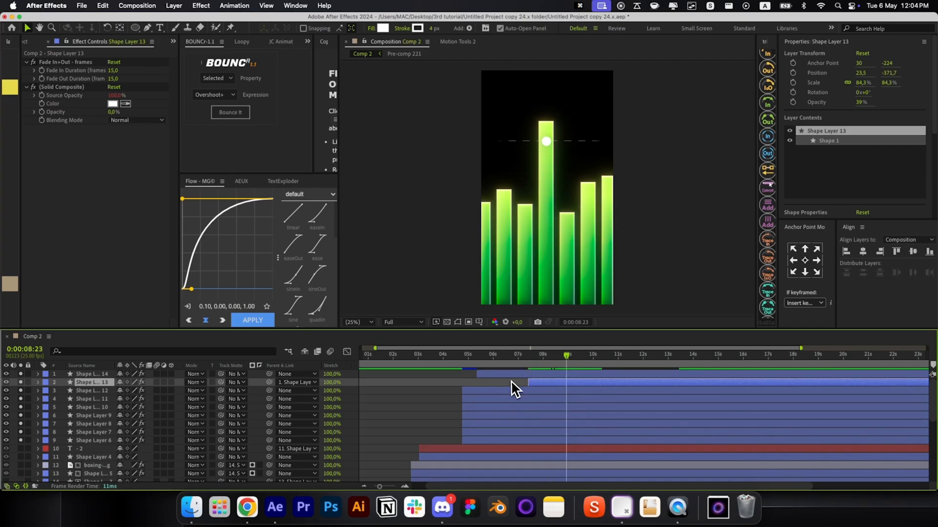
pyautogui.click(511, 380)
pyautogui.moveTo(116, 79); pyautogui.dragTo(110, 80)
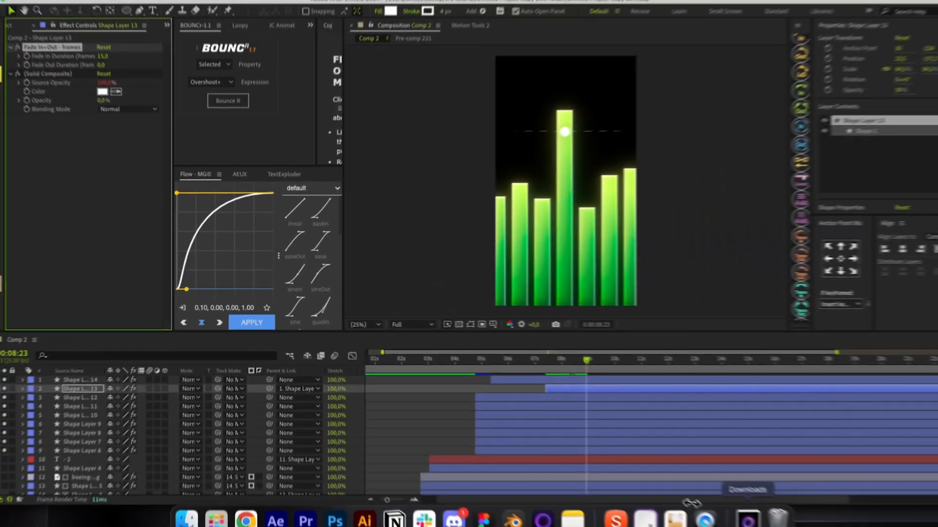
pyautogui.click(677, 508)
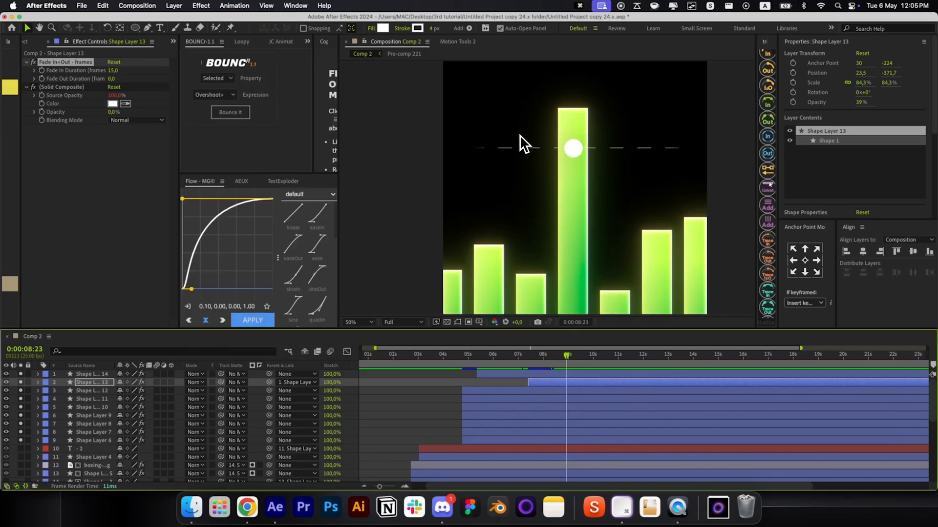
# Step: Create an empty text layer, apply the Num effect to it and set its Number to 200
pyautogui.press('super+alt+shift+t')
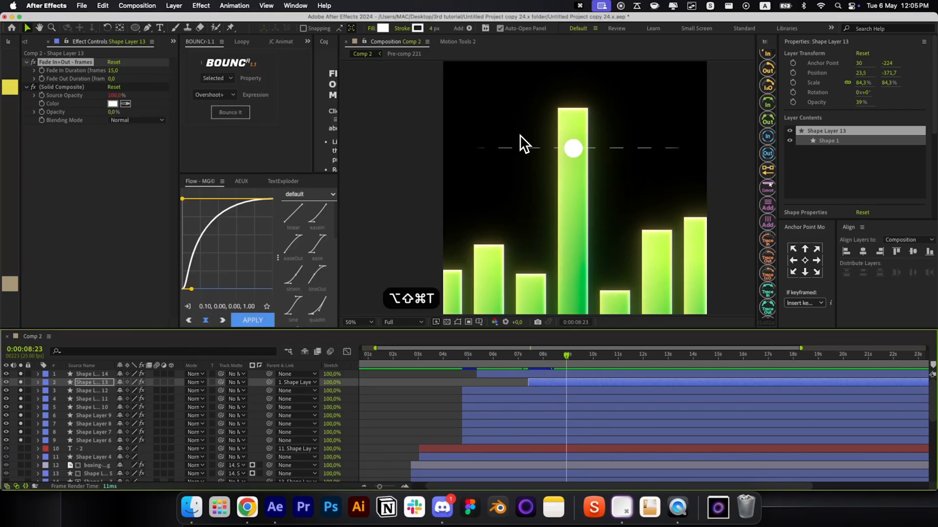
pyautogui.press('super+Return')
pyautogui.press('v')
pyautogui.hotkey('alt', 'space')
pyautogui.write('num')
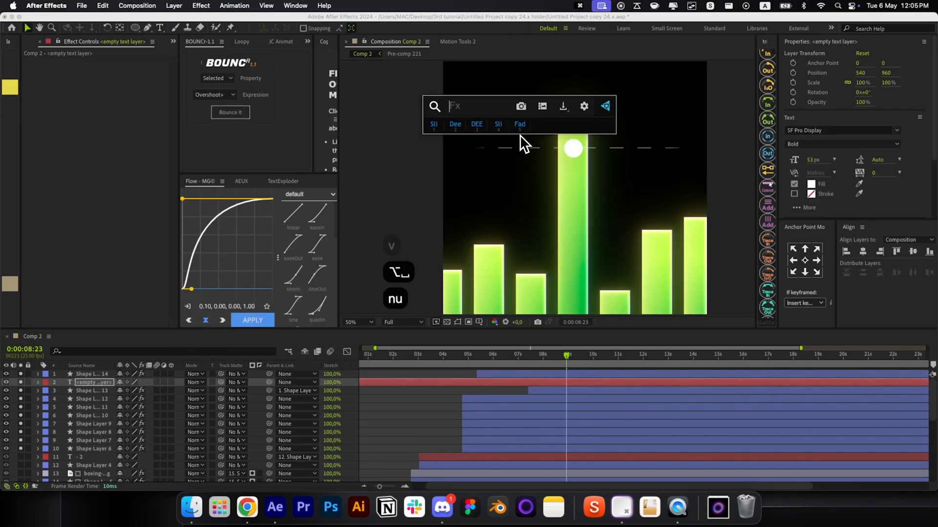
pyautogui.press('Down')
pyautogui.press('Return')
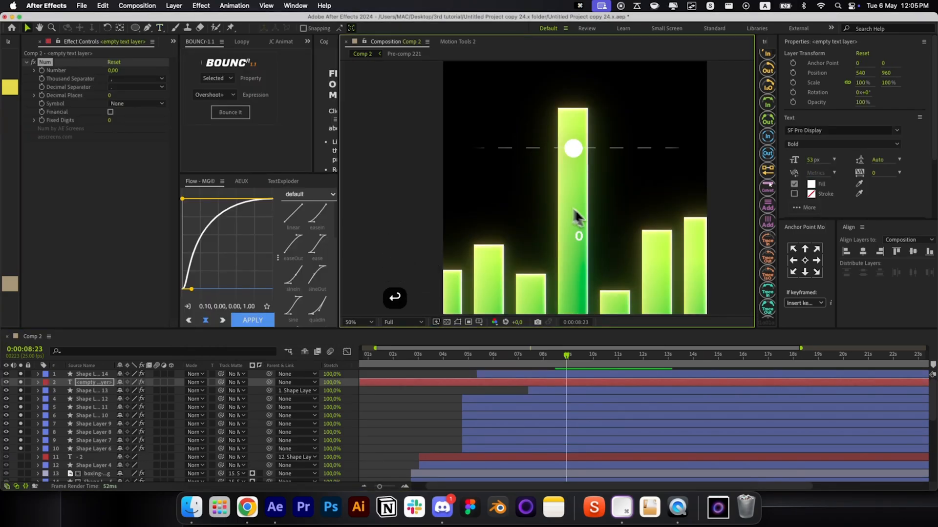
pyautogui.click(116, 71)
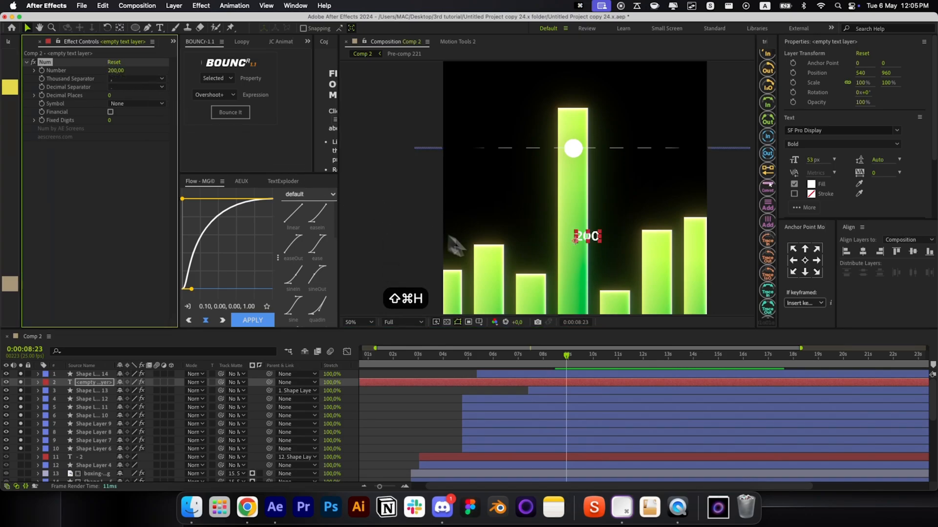
# Step: Centre the counter text's anchor point and place it just above the dashed line, left of the centre bar, at 388.4, 537.3
pyautogui.moveTo(592, 242); pyautogui.dragTo(544, 153)
pyautogui.press('super+z')
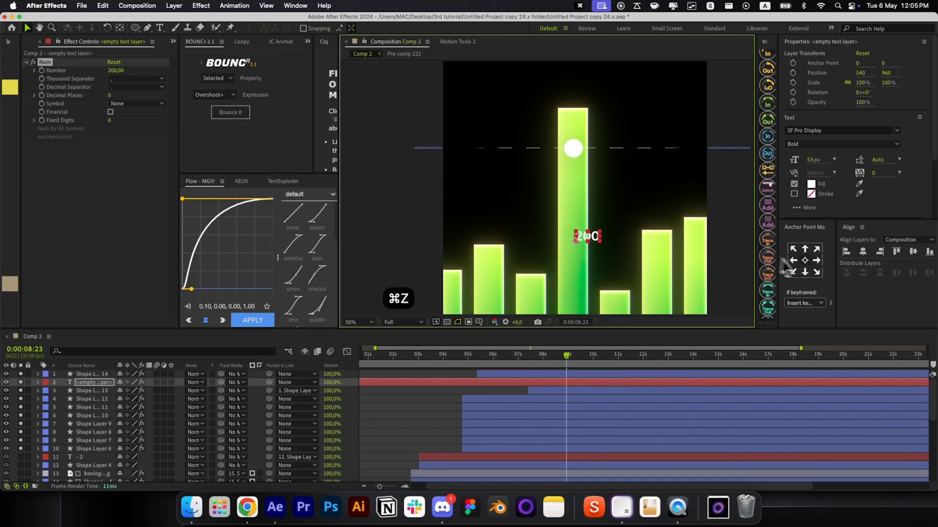
pyautogui.click(804, 262)
pyautogui.moveTo(585, 234); pyautogui.dragTo(534, 135)
pyautogui.scroll(2, 534, 135)
# Step: Set the counter's font to Enhanced Dot Digital-7 and its fill to green 0BAF00
pyautogui.click(816, 130)
pyautogui.write('dott')
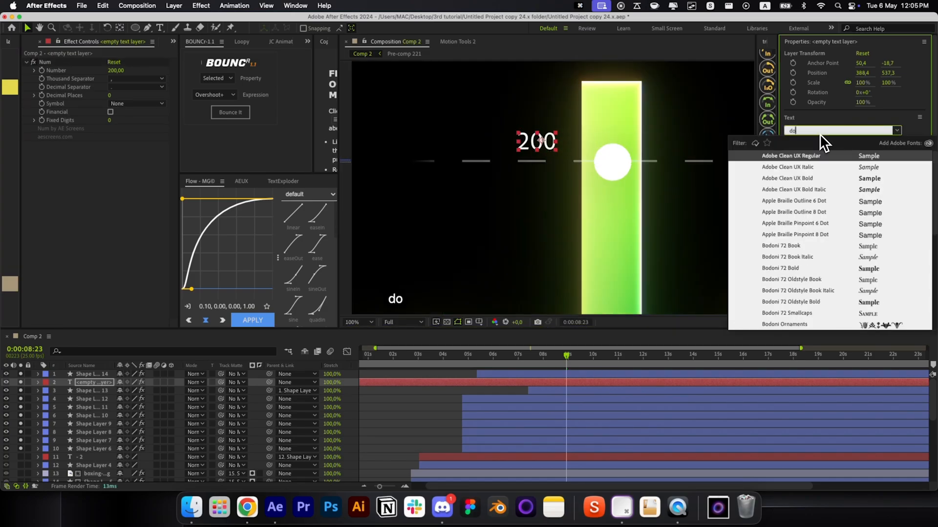
pyautogui.click(817, 243)
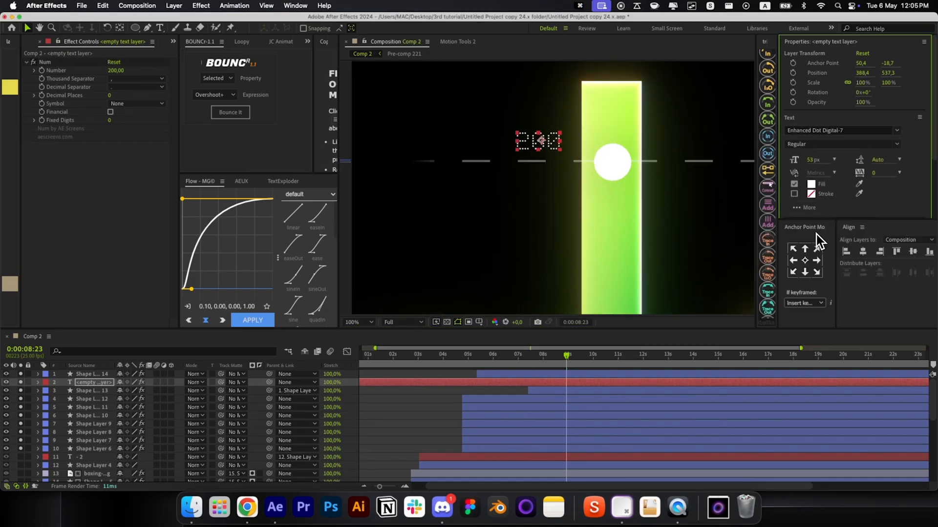
pyautogui.click(812, 184)
pyautogui.click(282, 260)
pyautogui.click(269, 218)
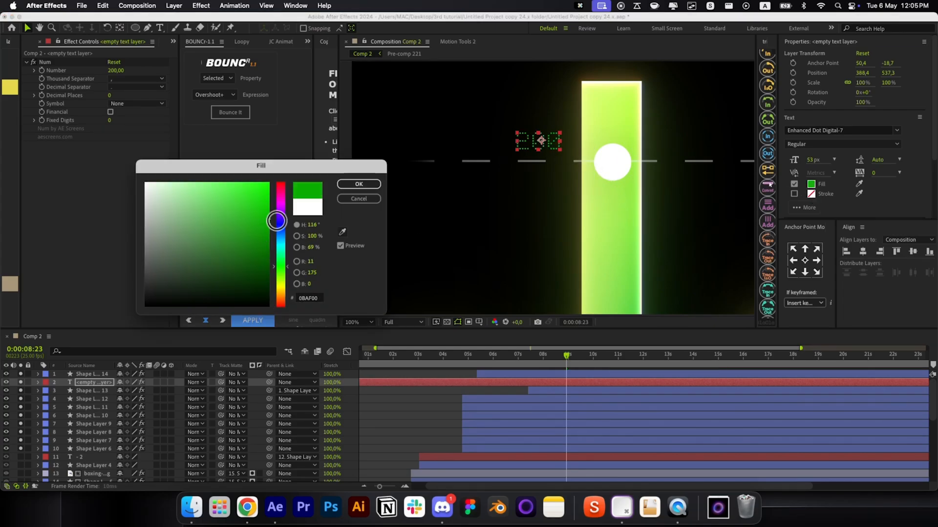
pyautogui.click(357, 184)
# Step: Scale the counter to 129.7% at position 382.4, 537.3 and apply the Deep Glow effect to it
pyautogui.moveTo(560, 142); pyautogui.dragTo(537, 143)
pyautogui.click(920, 117)
pyautogui.click(866, 128)
pyautogui.click(798, 147)
pyautogui.hotkey('alt', 'space')
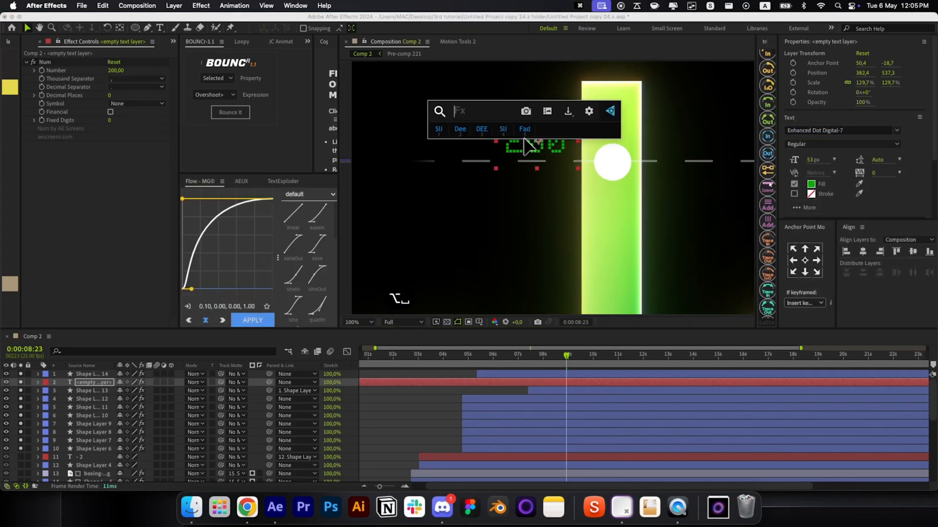
pyautogui.write('deep')
pyautogui.press('Return')
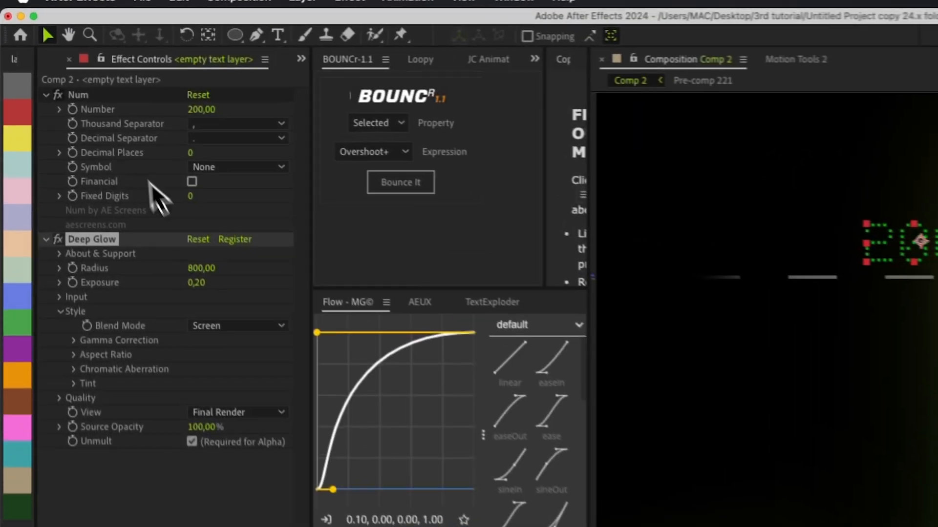
# Step: Animate the counter's Number from 100 at 0:00:07:02 to 200 at 0:00:09:16 and trim the layer's start to 0:00:07:02
pyautogui.click(72, 109)
pyautogui.moveTo(654, 399); pyautogui.dragTo(628, 401)
pyautogui.click(207, 125)
pyautogui.write('100')
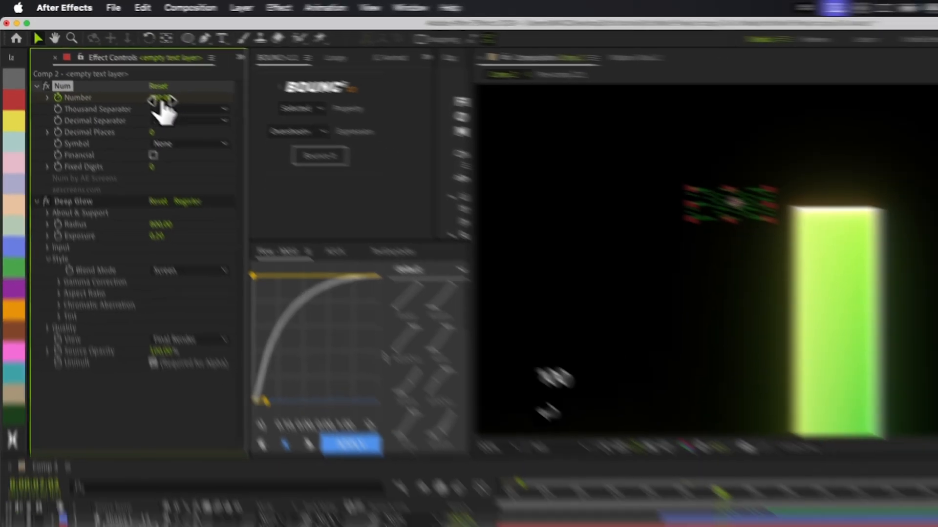
pyautogui.press('Return')
pyautogui.hotkey('alt', '/')
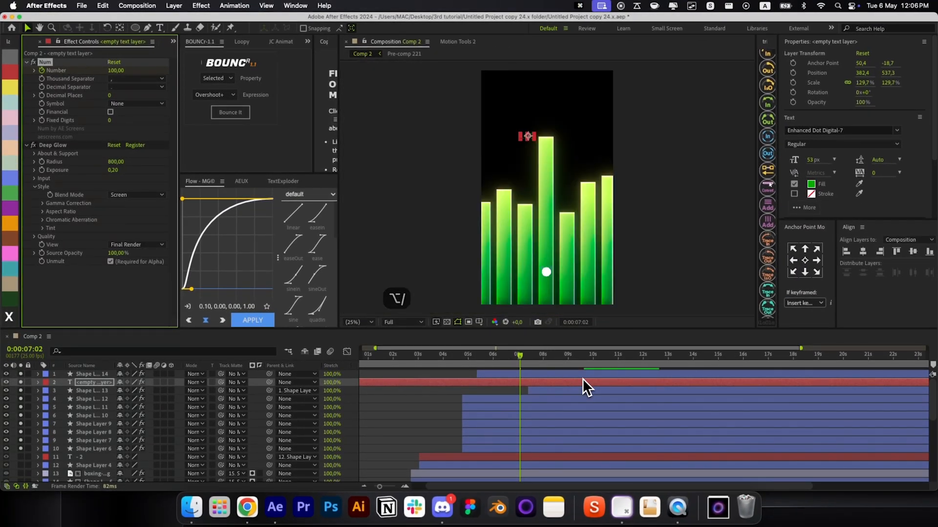
pyautogui.hotkey('alt', '[')
pyautogui.press('u')
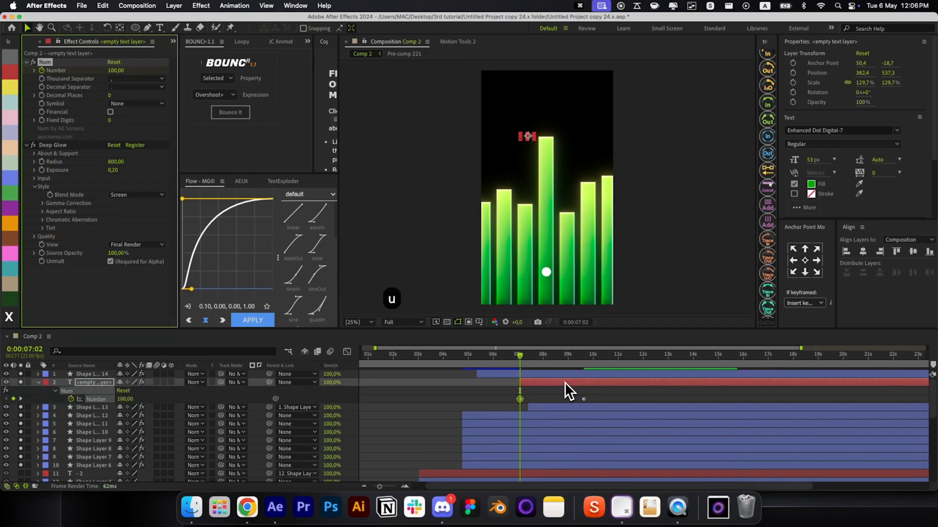
# Step: Apply Easy Ease to both of the counter's Number keyframes
pyautogui.moveTo(529, 361); pyautogui.dragTo(565, 362)
pyautogui.click(585, 363)
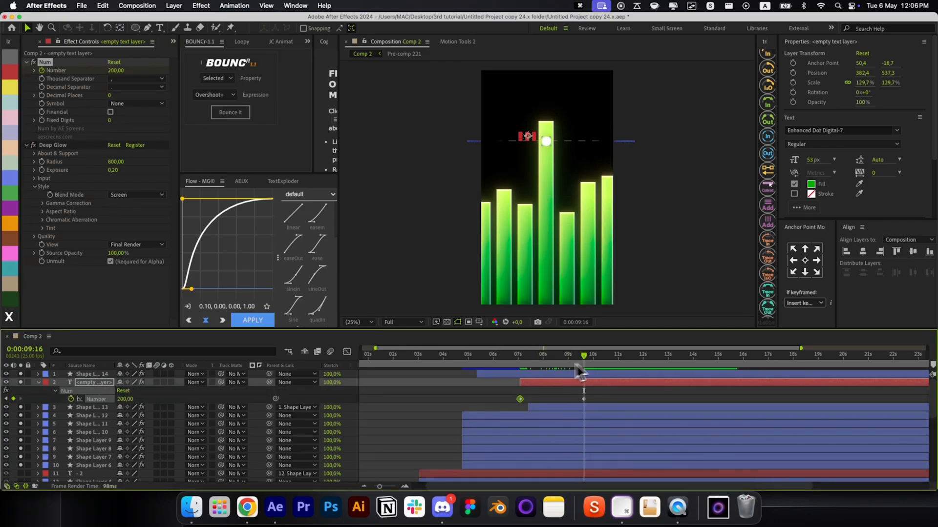
pyautogui.keyDown('shift'); pyautogui.click(584, 398); pyautogui.keyUp('shift')
pyautogui.click(248, 316)
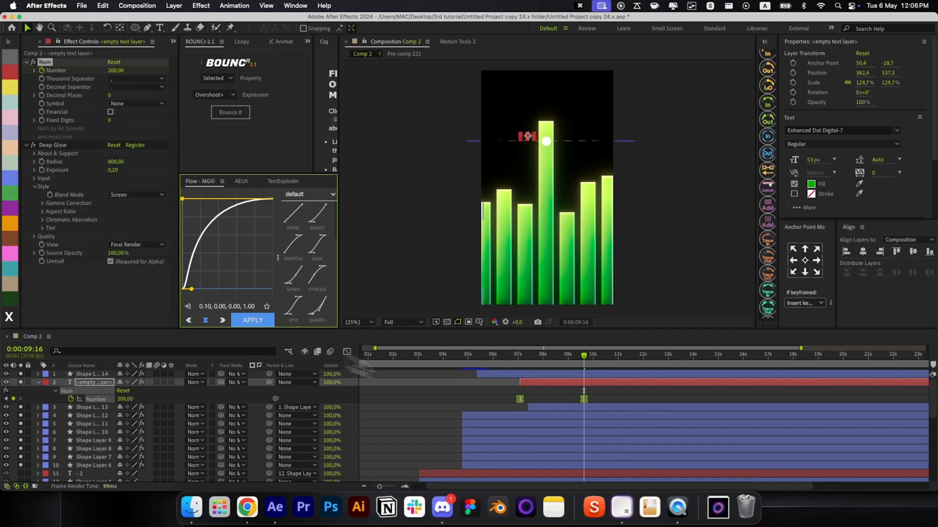
pyautogui.press('super+z')
pyautogui.press('F9')
pyautogui.press('r')
pyautogui.press('r')
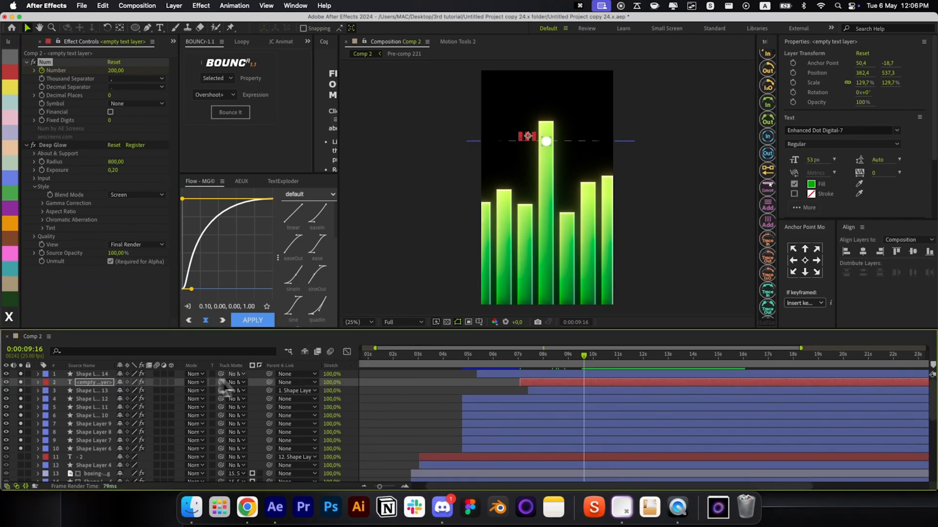
# Step: Parent the counter text layer to the circle layer and scrub through the rise
pyautogui.moveTo(269, 383); pyautogui.dragTo(115, 373)
pyautogui.click(413, 414)
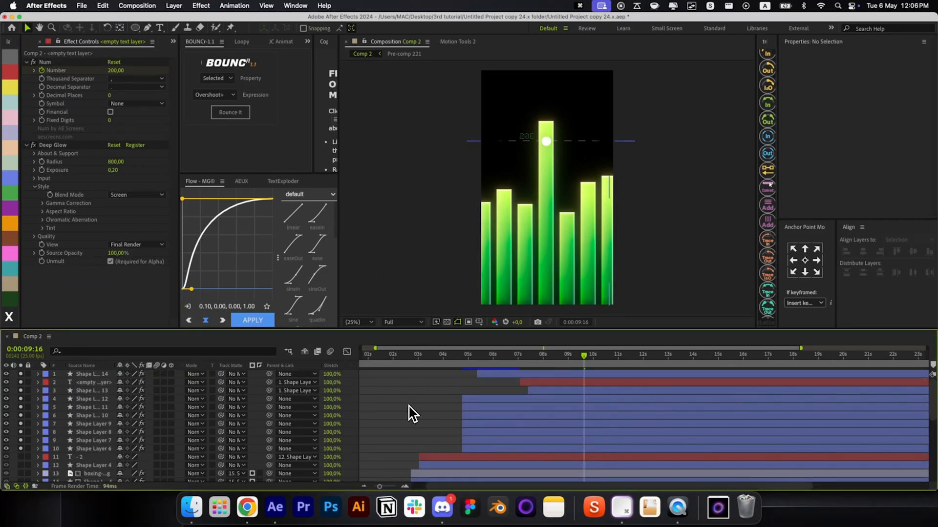
pyautogui.click(561, 382)
pyautogui.moveTo(549, 366)
pyautogui.mouseDown()
pyautogui.moveTo(545, 392)
pyautogui.moveTo(531, 363)
pyautogui.moveTo(528, 391)
pyautogui.moveTo(523, 362)
pyautogui.moveTo(553, 368)
pyautogui.mouseUp()
# Step: Shift the Number keyframes earlier to end with the circle's last position keyframe, and trim the counter layer's start to match the dashed line's
pyautogui.click(564, 375)
pyautogui.press('u')
pyautogui.click(571, 391)
pyautogui.press('u')
pyautogui.click(544, 415)
pyautogui.click(533, 392)
pyautogui.hotkey('alt', '[')
# Step: Copy the fade effects from the dashed line layer to the counter text layer
pyautogui.click(547, 414)
pyautogui.press('super+c')
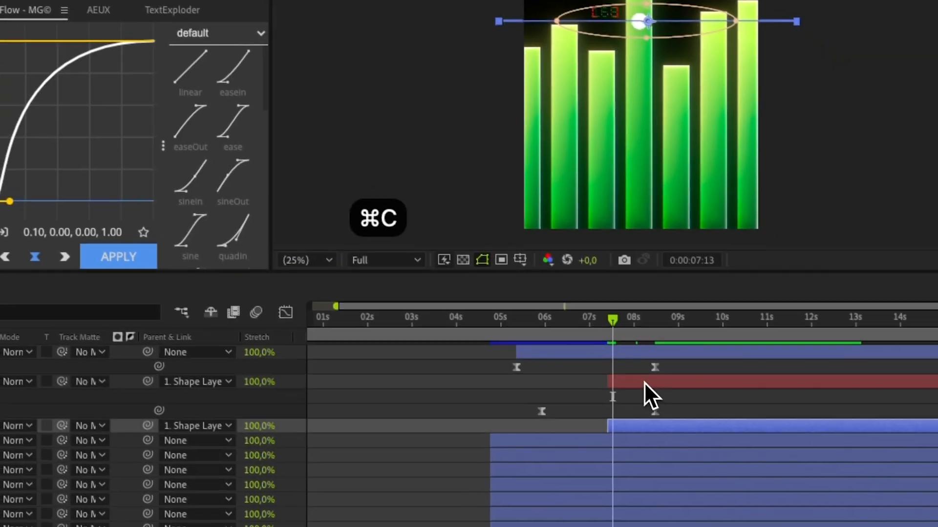
pyautogui.click(643, 382)
pyautogui.press('super+v')
pyautogui.press('u')
# Step: Set the counter's Num symbol to %
pyautogui.scroll(5, 660, 206)
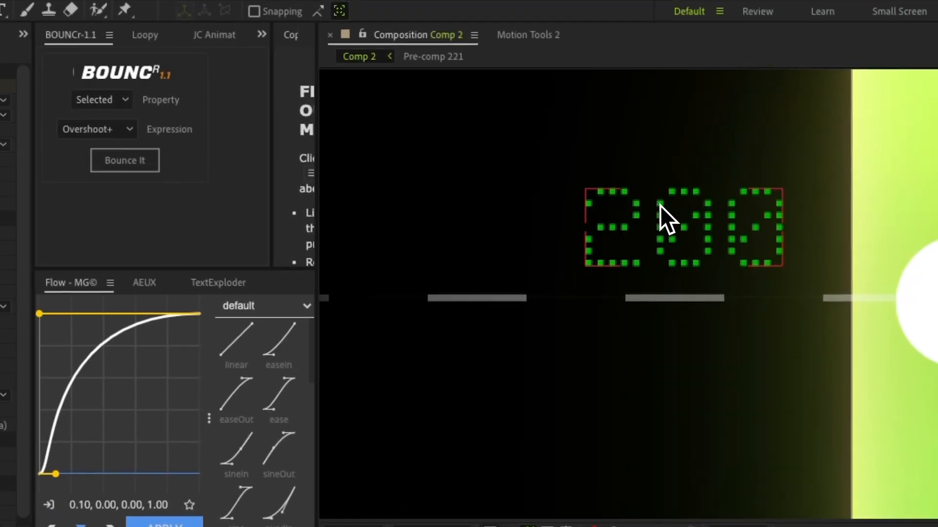
pyautogui.click(660, 206)
pyautogui.click(224, 191)
pyautogui.click(245, 239)
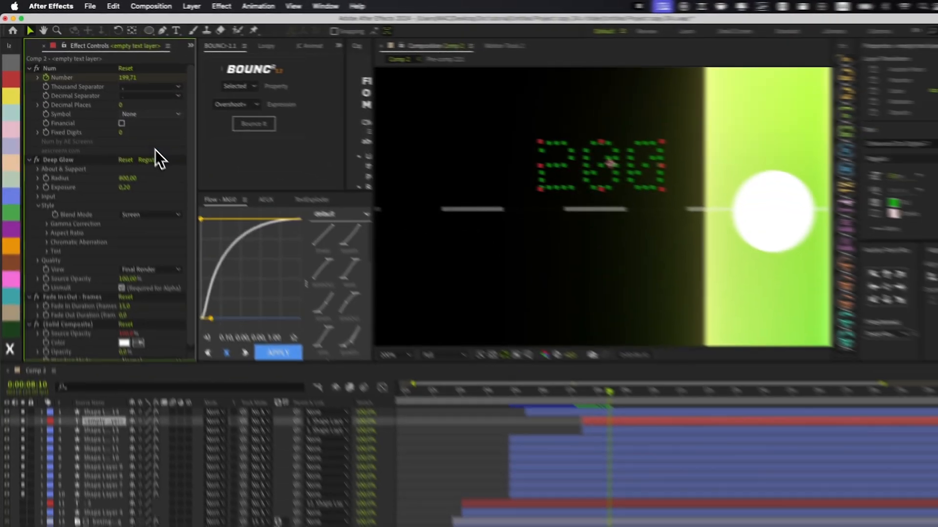
# Step: Move the counter to -162, -407.6 above the dashed line and add another glow effect to strengthen its green glow
pyautogui.moveTo(632, 173); pyautogui.dragTo(594, 170)
pyautogui.hotkey('alt', 'space')
pyautogui.press('3')
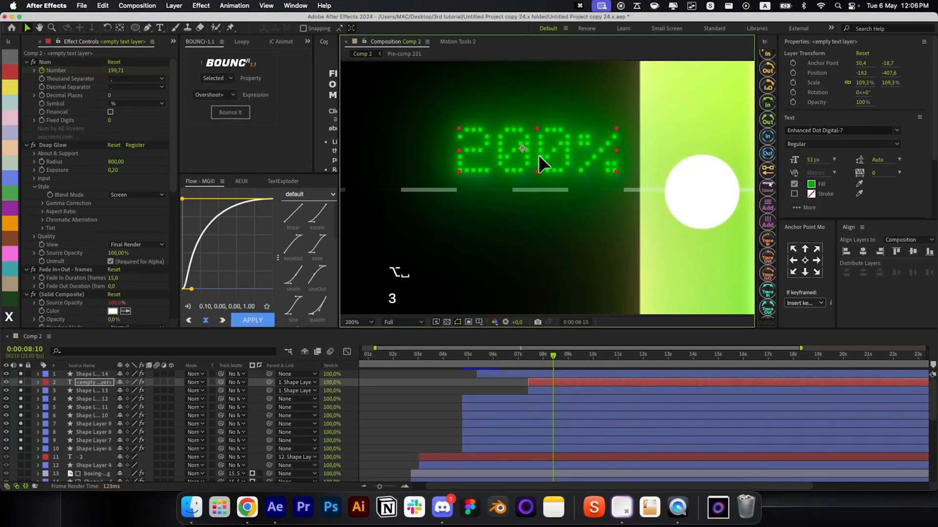
# Step: Move the green percentage counter slightly up to -162, -412,7 above the dashed line
pyautogui.click(509, 383)
pyautogui.hotkey('alt', '/')
pyautogui.scroll(3, 535, 149)
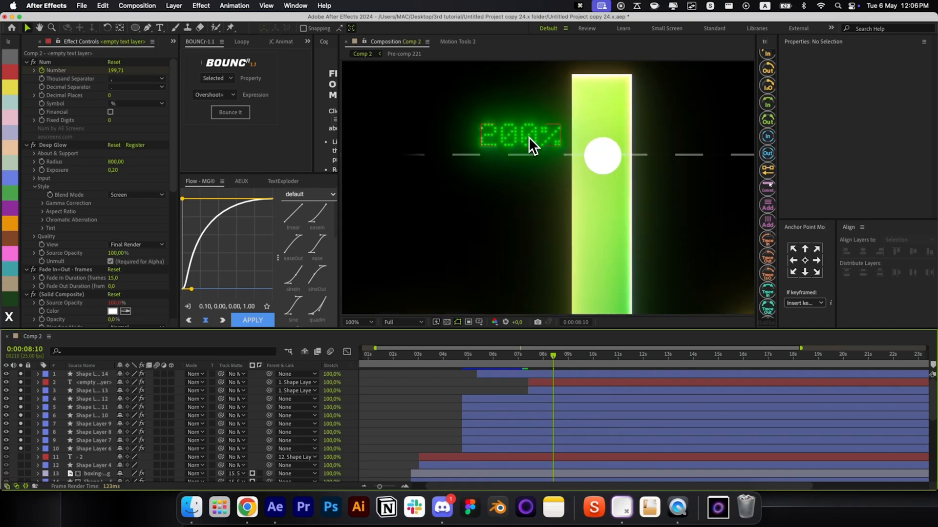
pyautogui.moveTo(529, 136); pyautogui.dragTo(527, 131)
# Step: Remove the first Deep Glow and Deep Glow 3 effects from the counter text layer, keeping Deep Glow 2
pyautogui.scroll(-10, 79, 256)
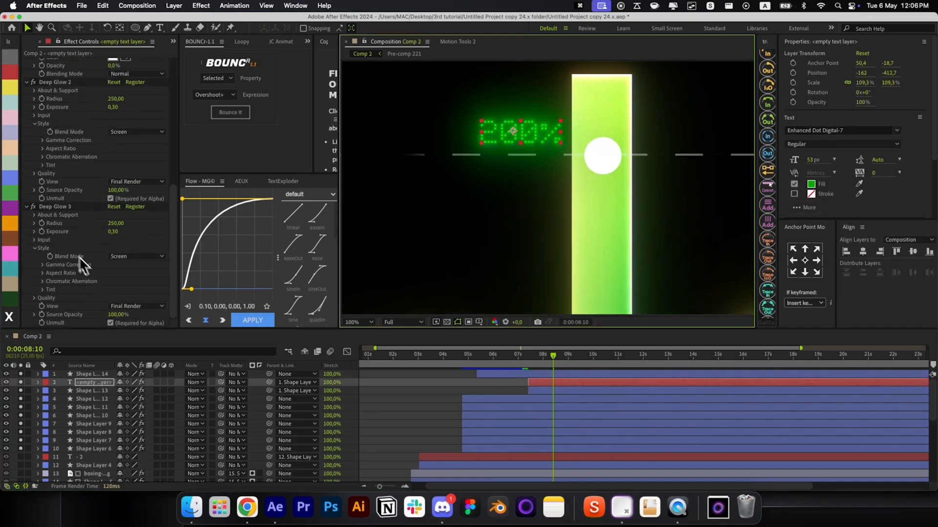
pyautogui.click(54, 210)
pyautogui.press('BackSpace')
pyautogui.click(52, 209)
pyautogui.press('BackSpace')
pyautogui.press('super+z')
pyautogui.scroll(8, 86, 200)
pyautogui.click(63, 146)
pyautogui.press('BackSpace')
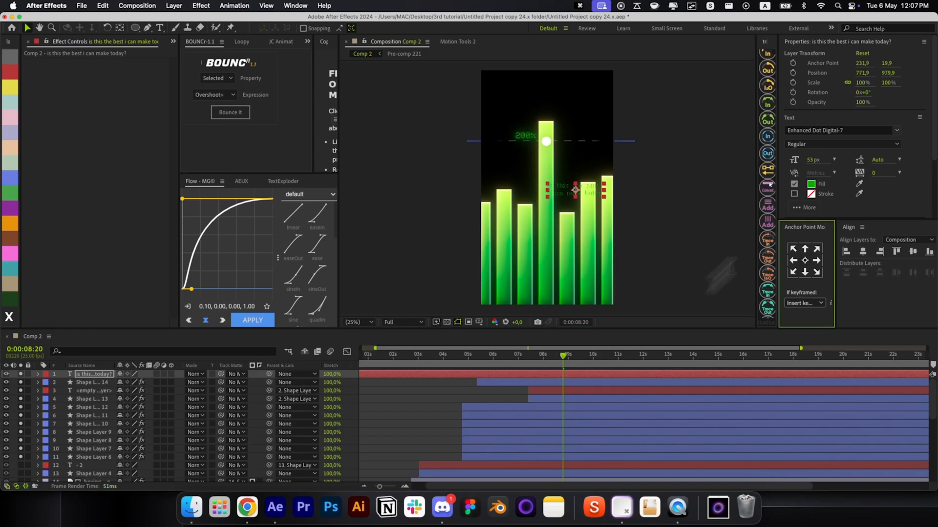
# Step: Place the "is this the best i can make today?" text in white above the bars and start its layer at 0:00:07:16
pyautogui.press('super+Home')
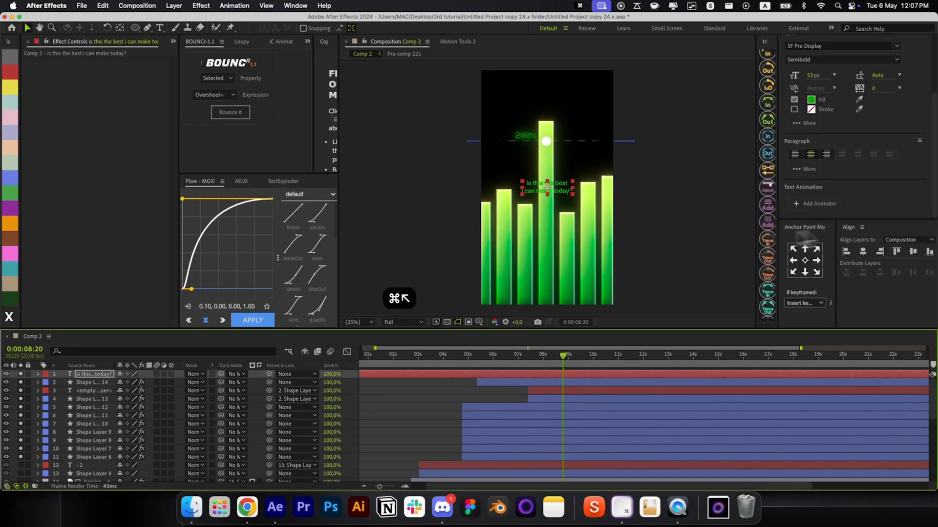
pyautogui.moveTo(641, 104); pyautogui.dragTo(478, 104)
pyautogui.click(811, 100)
pyautogui.moveTo(663, 135); pyautogui.dragTo(458, 136)
pyautogui.click(811, 100)
pyautogui.click(360, 184)
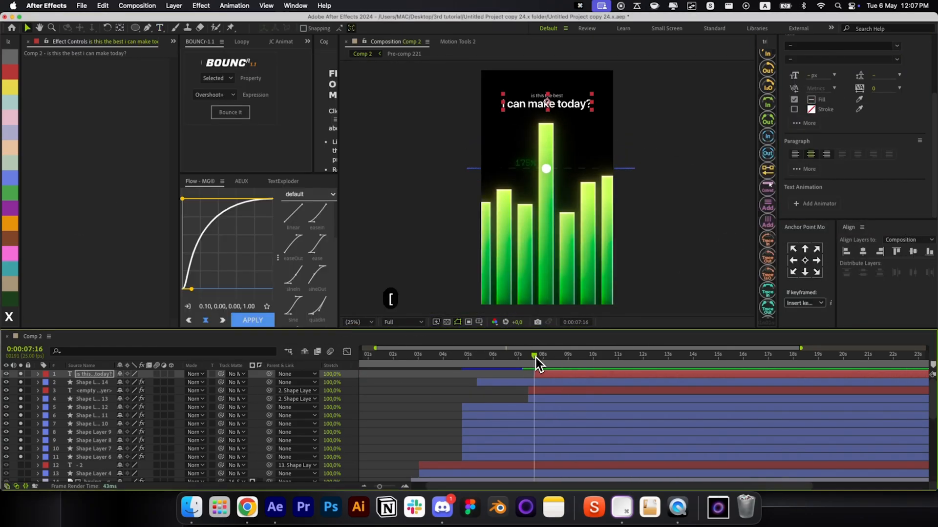
pyautogui.click(552, 364)
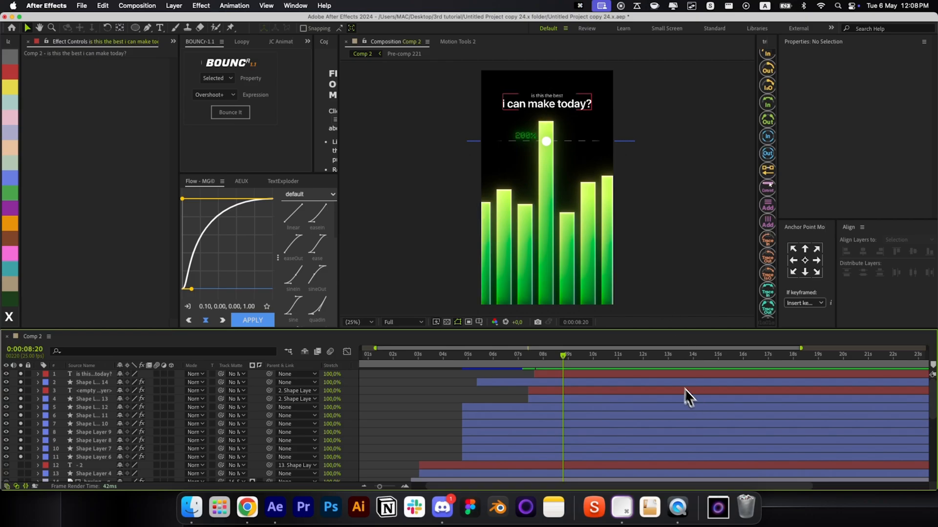
# Step: Set the height of Comp 2 to 2457 px in the composition settings
pyautogui.press('super+k')
pyautogui.moveTo(299, 214); pyautogui.dragTo(340, 214)
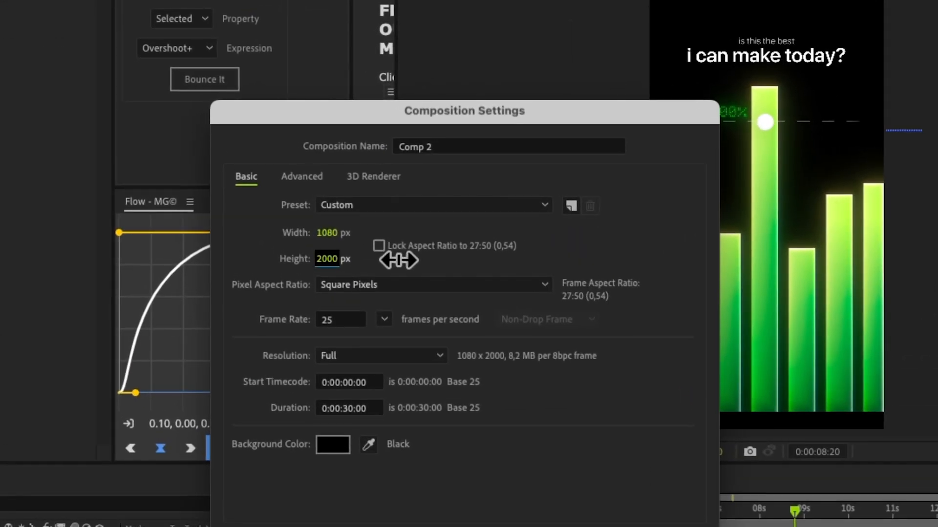
pyautogui.moveTo(336, 257); pyautogui.dragTo(525, 257)
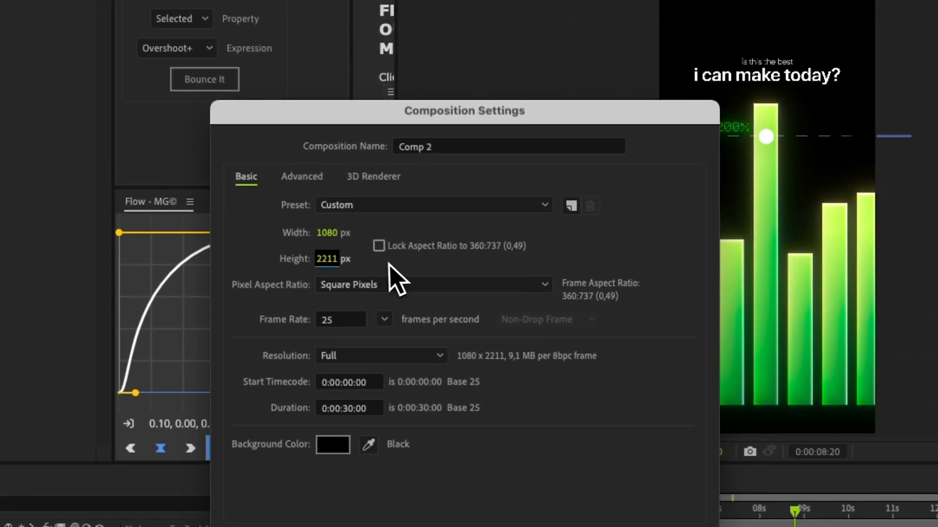
pyautogui.moveTo(342, 261); pyautogui.dragTo(561, 259)
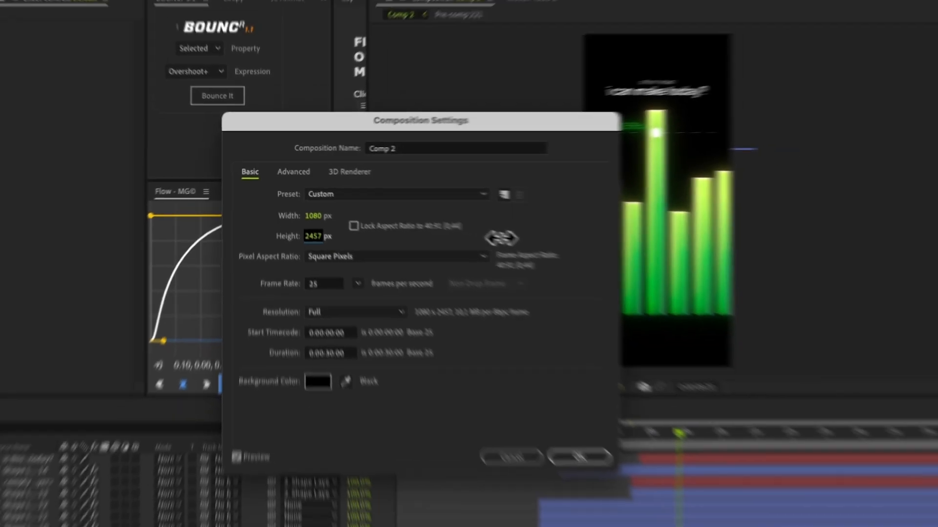
pyautogui.press('Return')
# Step: Add the achievement (1).png image to the composition above the question text and scale it to 79,5%
pyautogui.scroll(3, 551, 93)
pyautogui.press('space')
pyautogui.moveTo(552, 122); pyautogui.dragTo(550, 179)
pyautogui.click(718, 508)
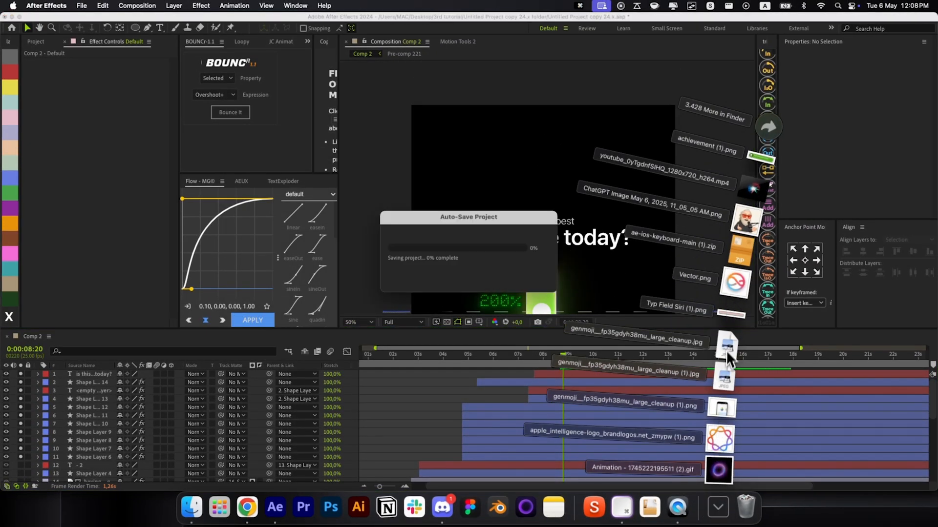
pyautogui.moveTo(761, 157); pyautogui.dragTo(486, 154)
pyautogui.scroll(-3, 552, 243)
pyautogui.moveTo(544, 184); pyautogui.dragTo(544, 97)
pyautogui.scroll(4, 544, 97)
pyautogui.moveTo(718, 152); pyautogui.dragTo(679, 127)
pyautogui.moveTo(586, 125); pyautogui.dragTo(586, 150)
# Step: Trim the achievement image's start to 0:00:08:10 and draw a circular mask around its trophy icon
pyautogui.moveTo(563, 356); pyautogui.dragTo(553, 359)
pyautogui.hotkey('alt', '[')
pyautogui.scroll(2, 465, 137)
pyautogui.press('q')
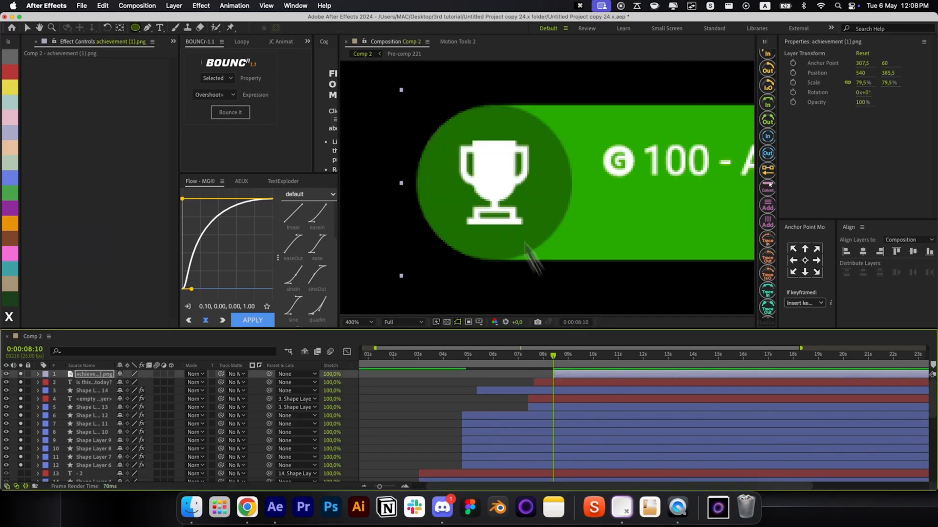
pyautogui.moveTo(416, 106); pyautogui.dragTo(594, 256)
pyautogui.moveTo(576, 244); pyautogui.dragTo(571, 242)
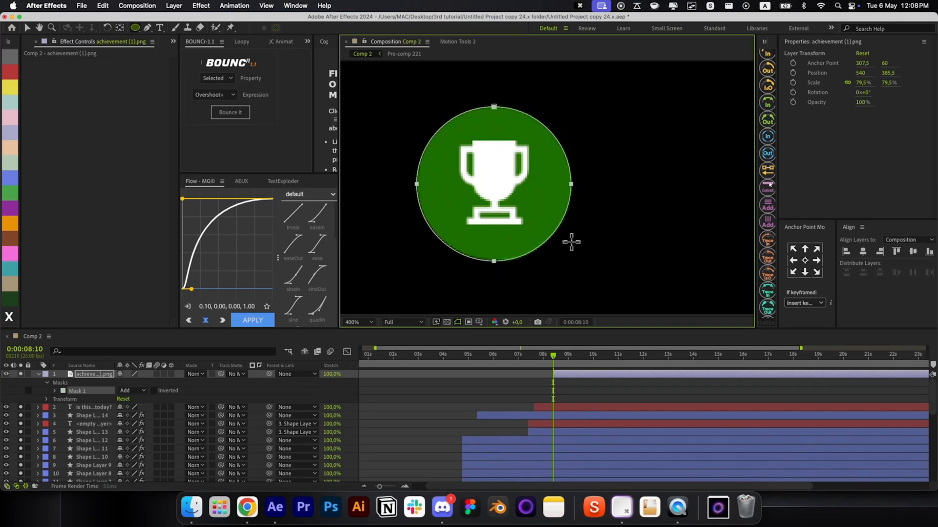
# Step: Center the masked trophy layer's anchor point on the circle and align the layer to the composition's horizontal center
pyautogui.press('r')
pyautogui.press('r')
pyautogui.press('v')
pyautogui.click(806, 261)
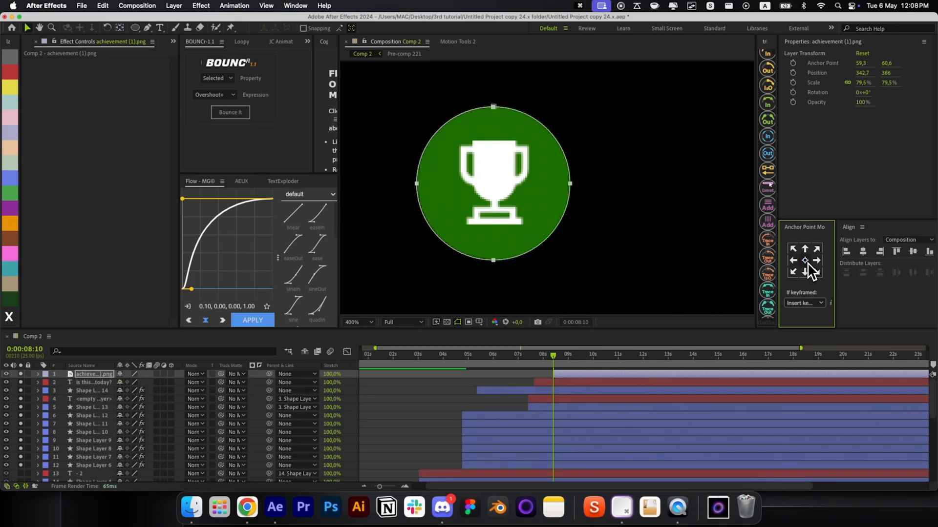
pyautogui.hotkey('alt', '/')
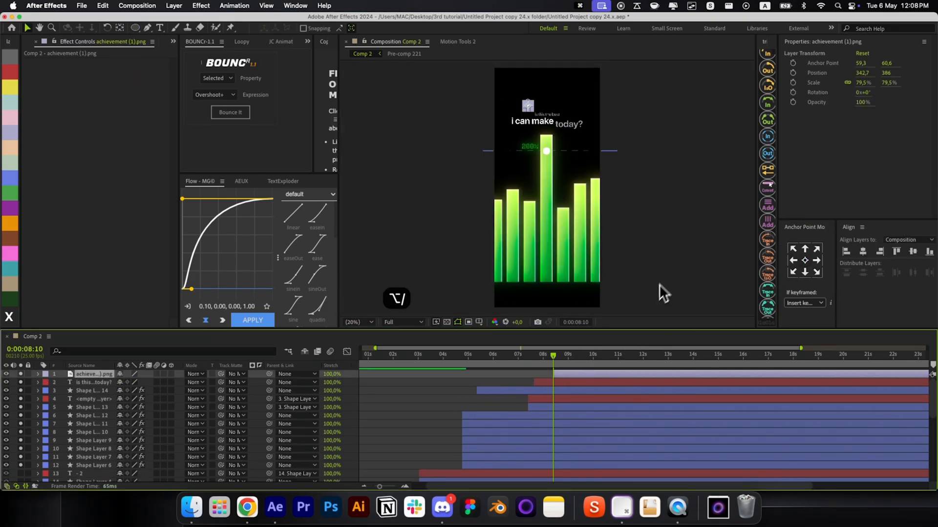
pyautogui.click(864, 253)
pyautogui.press('/')
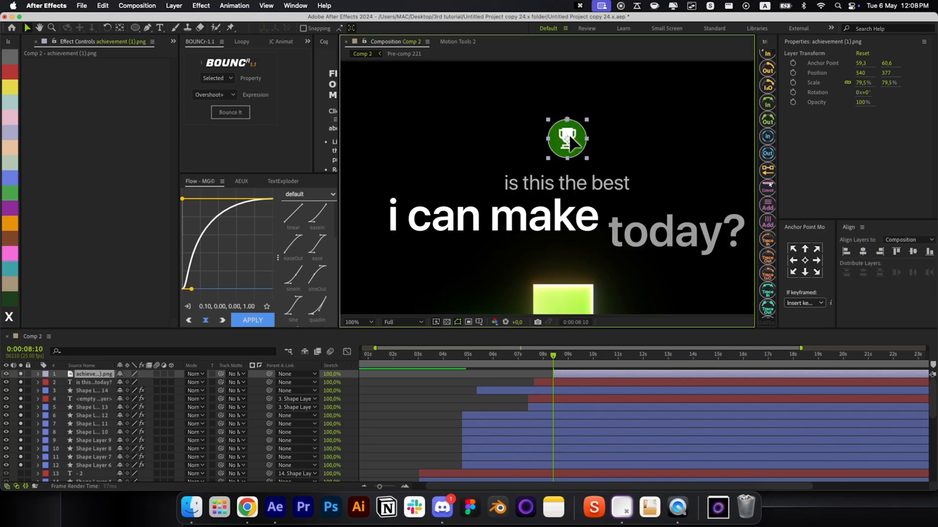
# Step: Keyframe the trophy's Scale from 0% at 0:00:08:00 to 79,5% at 0:00:08:20, trimming the layer's start to the first keyframe
pyautogui.press('shift+super+Right')
pyautogui.press('s')
pyautogui.click(63, 383)
pyautogui.press('shift+super+Left')
pyautogui.hotkey('alt', '[')
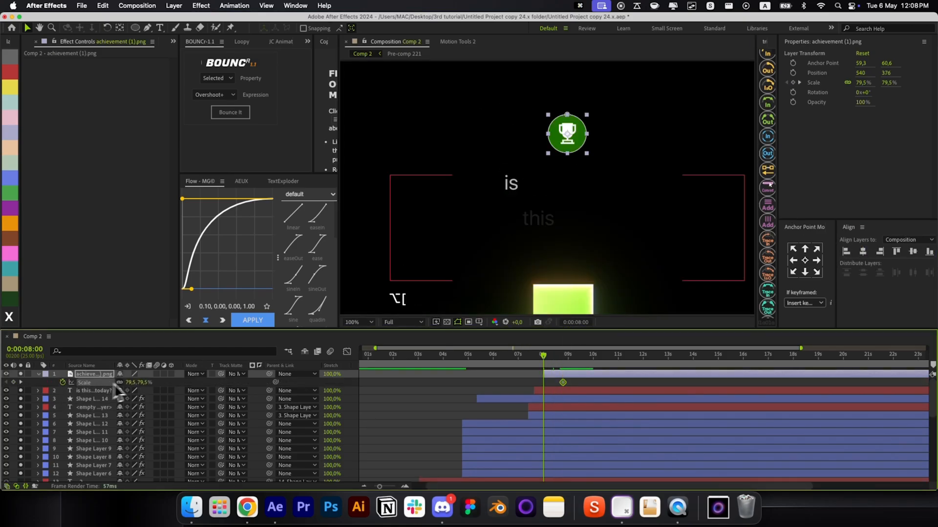
pyautogui.write('0')
pyautogui.press('Return')
# Step: Shift the trophy layer with its Scale keyframes so that it starts at 0:00:08:06
pyautogui.press('shift+super+Right')
pyautogui.press('shift+super+Right')
pyautogui.press('[')
pyautogui.hotkey('alt', '/')
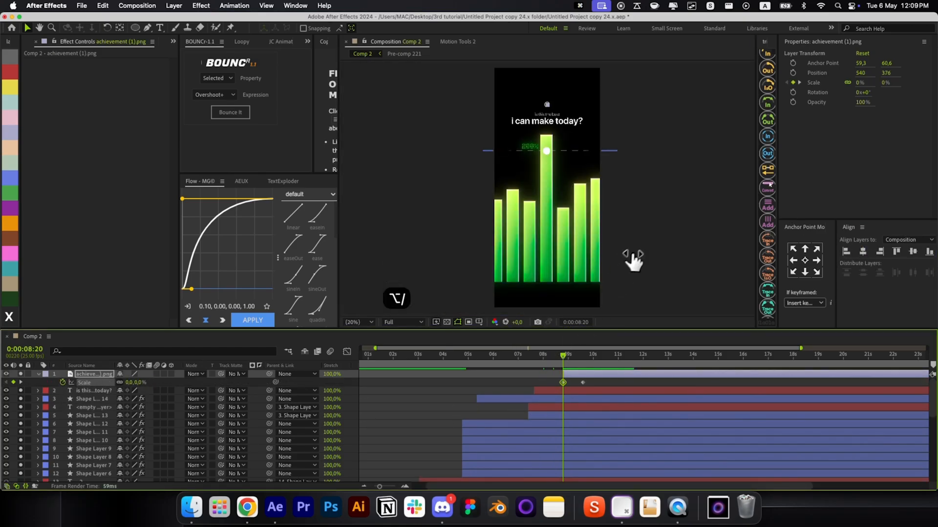
pyautogui.press('super+Left')
pyautogui.press('super+Left')
pyautogui.press('super+Left')
pyautogui.press('super+Left')
pyautogui.press('shift+super+Left')
pyautogui.press('[')
pyautogui.press('/')
# Step: Apply Easy Ease to the trophy's Scale keyframes and preview the pop-in
pyautogui.hotkey('shift', 'F3')
pyautogui.moveTo(602, 462); pyautogui.dragTo(532, 398)
pyautogui.press('F9')
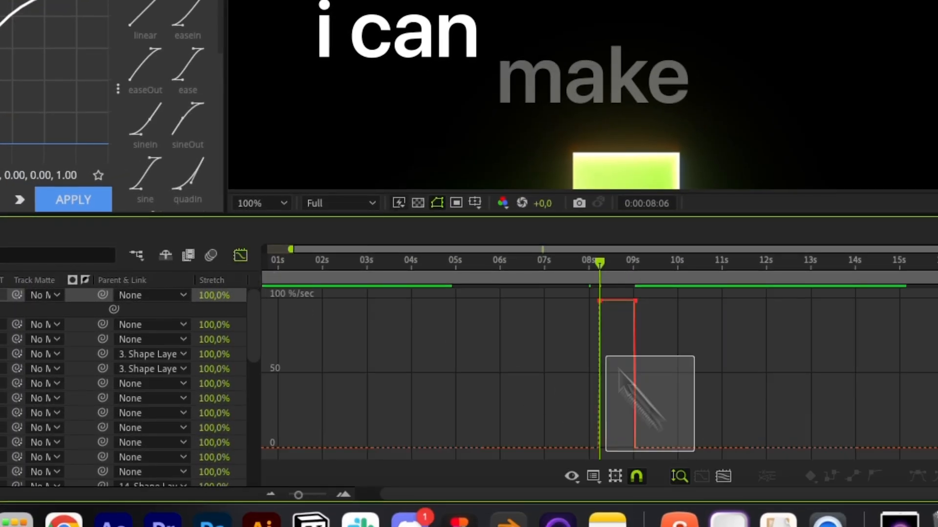
pyautogui.hotkey('shift', 'F3')
pyautogui.press('u')
pyautogui.press('space')
pyautogui.press('space')
# Step: Set the trophy's ending Scale keyframe at 0:00:09:01 to 91,5%
pyautogui.press('u')
pyautogui.press('j')
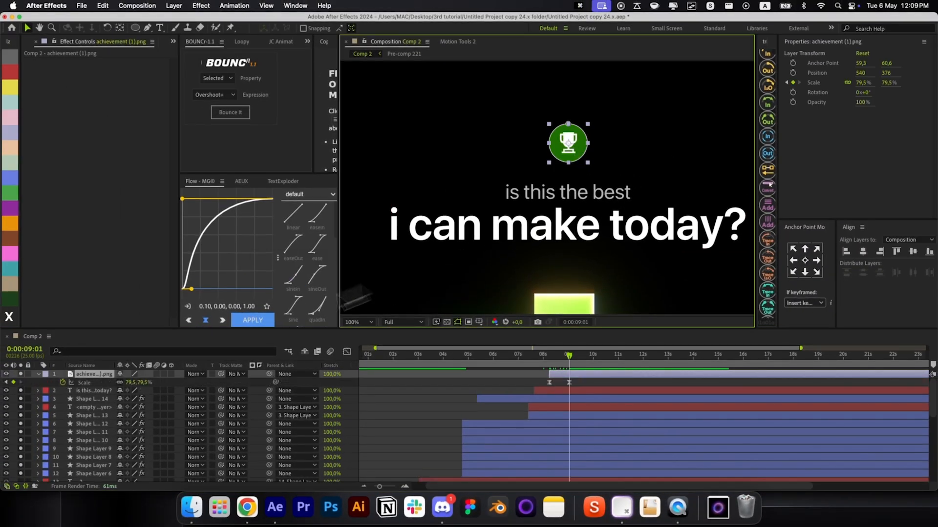
pyautogui.click(146, 383)
pyautogui.hotkey('shift', 'Up')
pyautogui.press('Up')
pyautogui.press('Up')
pyautogui.press('Return')
# Step: Duplicate the trophy layer and remove the Scale animation from the lower copy
pyautogui.press('super+d')
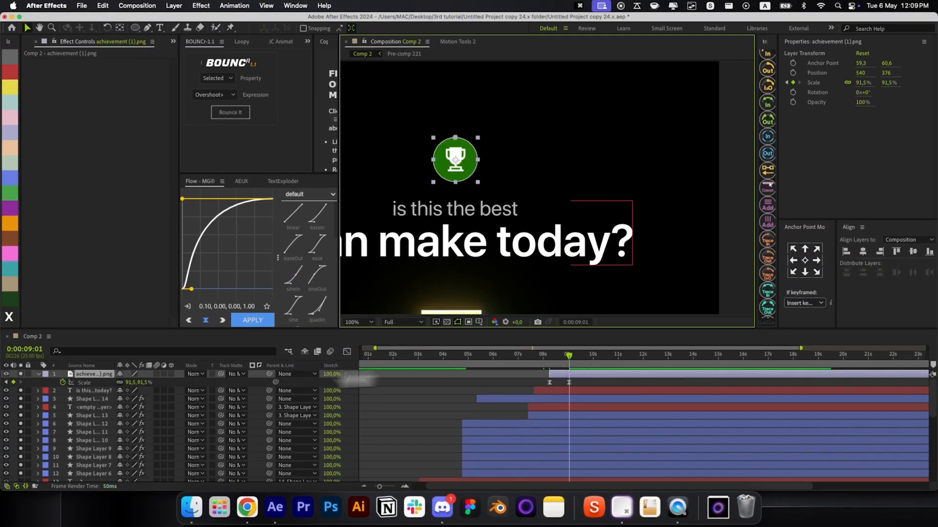
pyautogui.click(561, 382)
pyautogui.click(62, 390)
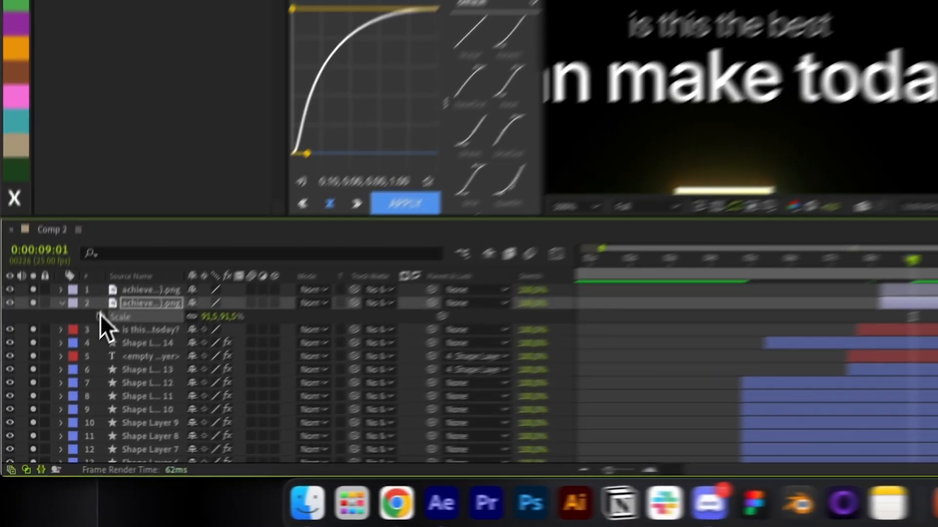
# Step: Set the mask mode of the lower achievement layer to Subtract
pyautogui.press('m')
pyautogui.click(215, 317)
pyautogui.press('s')
pyautogui.press('Return')
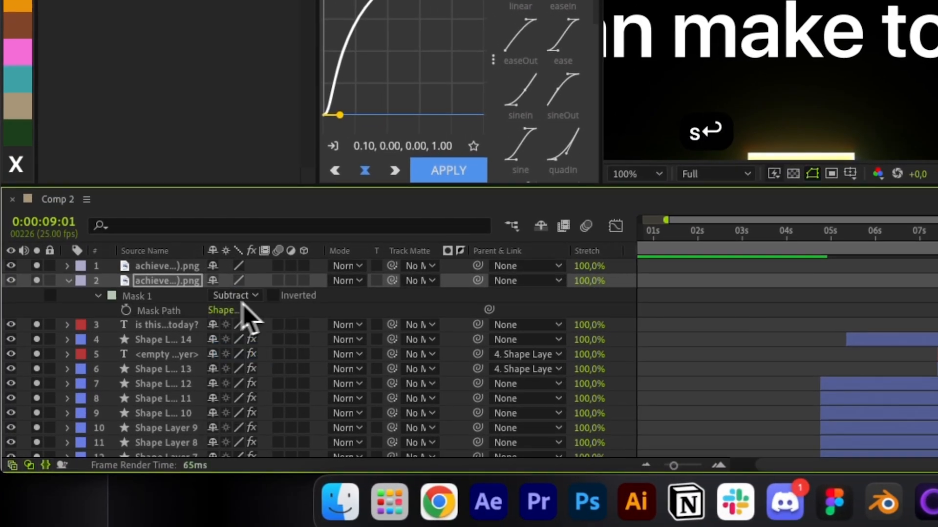
pyautogui.press('r')
pyautogui.press('r')
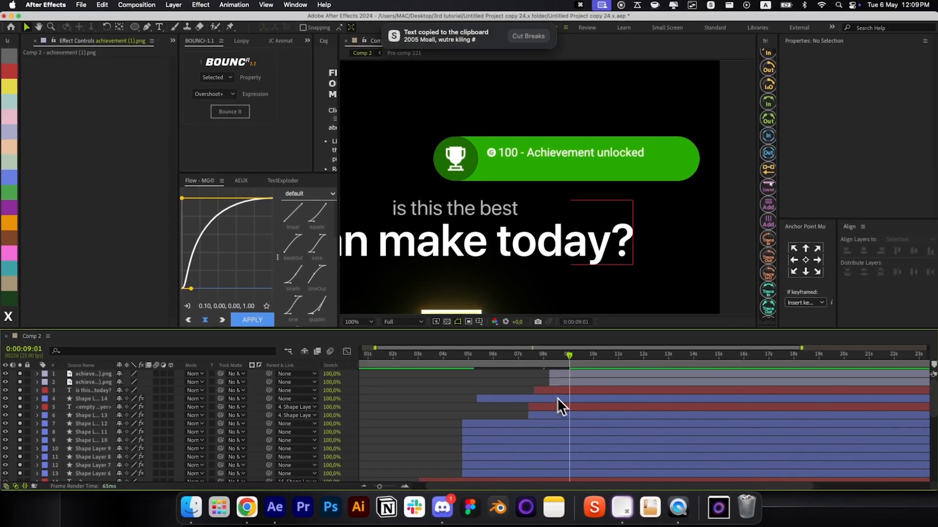
# Step: Add a text layer reading "+200%...! Wow, you're killing it" on the green bar beneath the Achievement unlocked line
pyautogui.press('super+v')
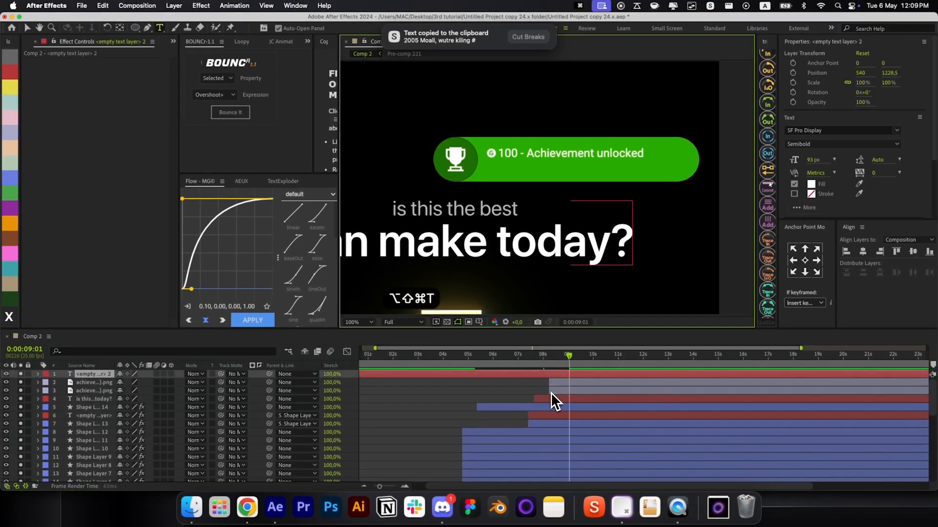
pyautogui.press('super+Return')
pyautogui.hotkey('alt', '/')
pyautogui.press('v')
pyautogui.moveTo(527, 205); pyautogui.dragTo(508, 130)
pyautogui.scroll(4, 568, 102)
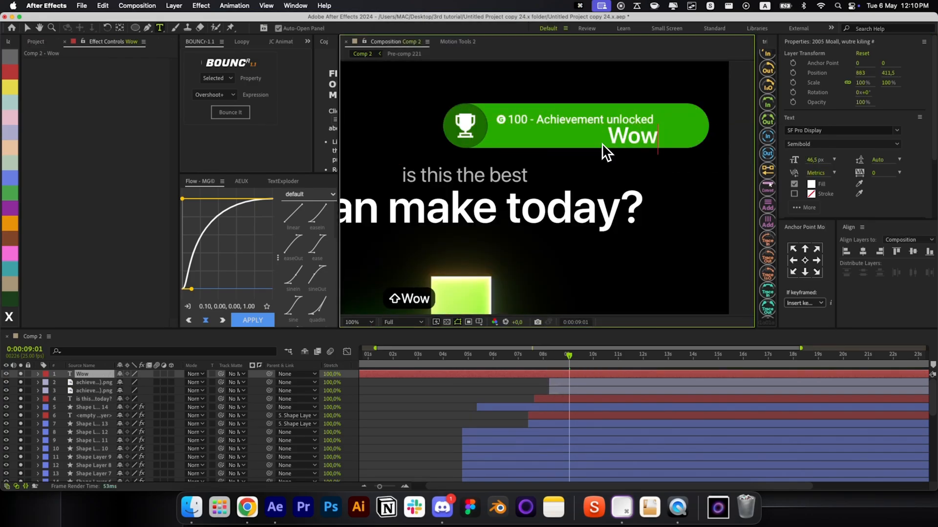
pyautogui.write(", you're killing it")
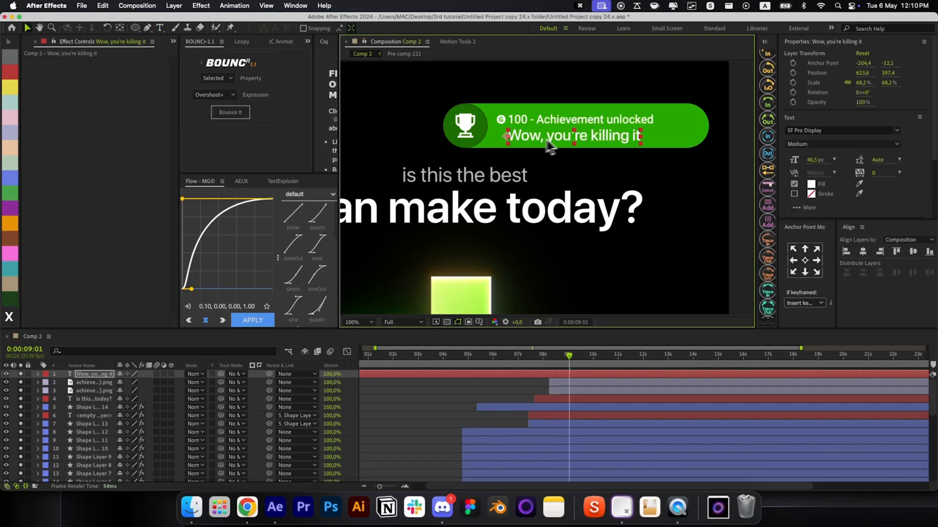
pyautogui.write('+200%...!')
# Step: Set the new message text's font style to Regular and trim its layer to start shortly after the achievement layers
pyautogui.click(842, 144)
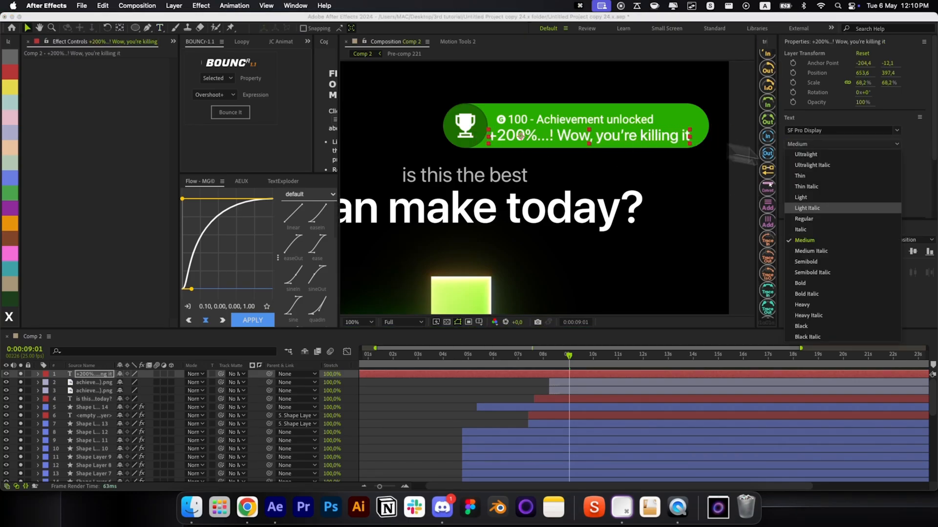
pyautogui.click(831, 220)
pyautogui.click(559, 393)
pyautogui.click(561, 374)
pyautogui.hotkey('alt', '[')
pyautogui.click(532, 388)
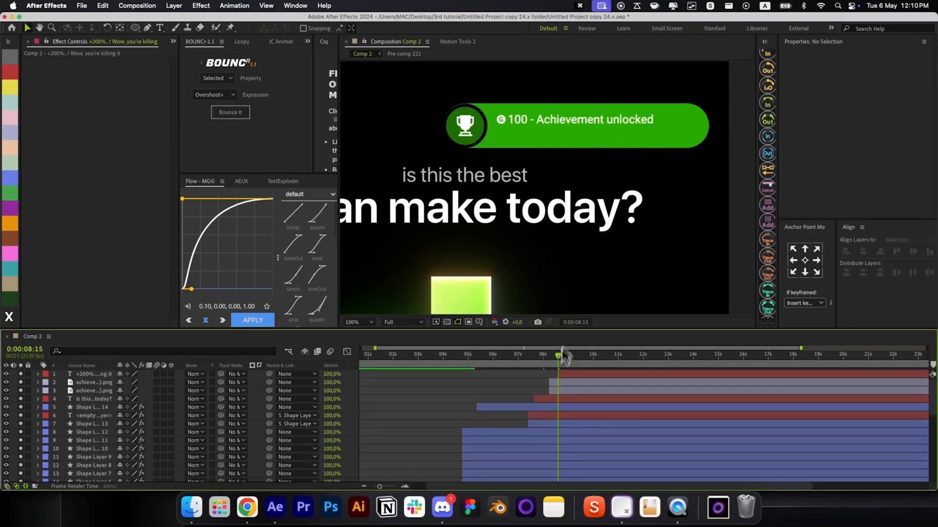
# Step: Add a Position keyframe to the trophy circle layer at 0:00:08:20
pyautogui.click(565, 382)
pyautogui.press('u')
pyautogui.moveTo(565, 360); pyautogui.dragTo(564, 359)
pyautogui.press('p')
pyautogui.click(63, 390)
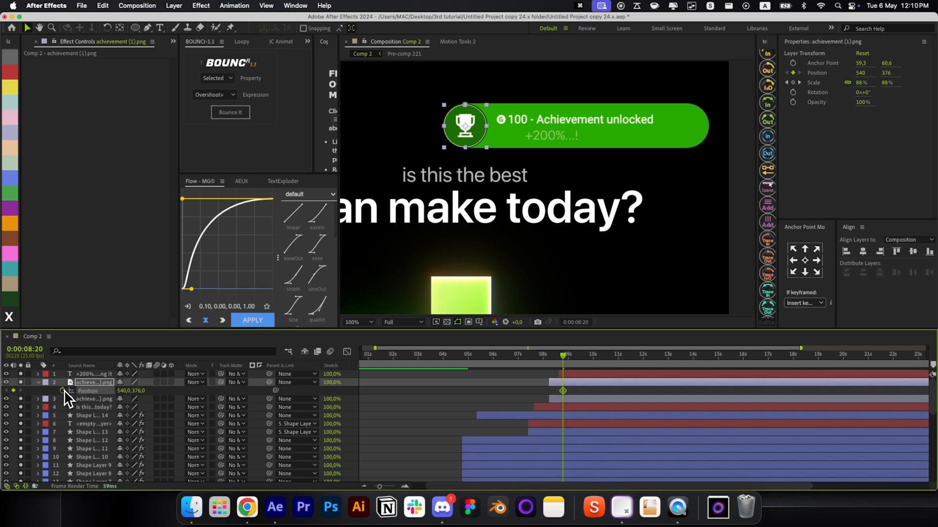
# Step: Move the trophy circle to 280, 376 at 0:00:09:15 to create its second Position keyframe
pyautogui.press('shift+super+Right')
pyautogui.press('shift+super+Right')
pyautogui.press('super+z')
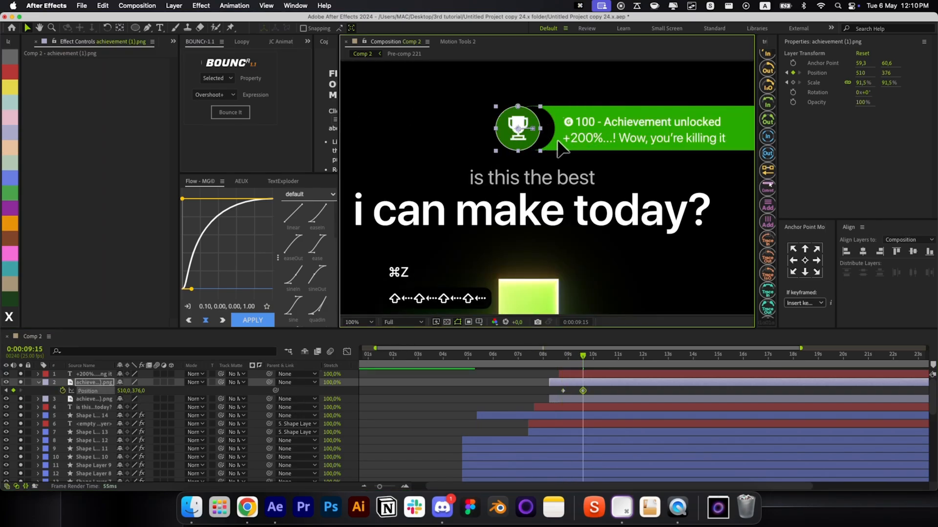
pyautogui.hotkey('shift', 'Left')
pyautogui.hotkey('shift', 'Left')
pyautogui.hotkey('shift', 'Left')
pyautogui.hotkey('shift', 'Left')
pyautogui.hotkey('shift', 'Left')
pyautogui.hotkey('shift', 'Left')
pyautogui.hotkey('shift', 'Left')
pyautogui.hotkey('shift', 'Left')
pyautogui.hotkey('shift', 'Left')
pyautogui.hotkey('shift', 'Left')
pyautogui.hotkey('shift', 'Left')
pyautogui.hotkey('shift', 'Left')
pyautogui.hotkey('shift', 'Left')
pyautogui.hotkey('shift', 'Left')
pyautogui.hotkey('shift', 'Left')
pyautogui.hotkey('shift', 'Left')
pyautogui.hotkey('shift', 'Left')
pyautogui.hotkey('shift', 'Left')
pyautogui.hotkey('shift', 'Left')
pyautogui.hotkey('shift', 'Left')
pyautogui.hotkey('shift', 'Left')
pyautogui.hotkey('shift', 'Left')
pyautogui.hotkey('shift', 'Left')
pyautogui.hotkey('shift', 'Left')
pyautogui.hscroll(-3, 545, 140)
pyautogui.click(467, 128)
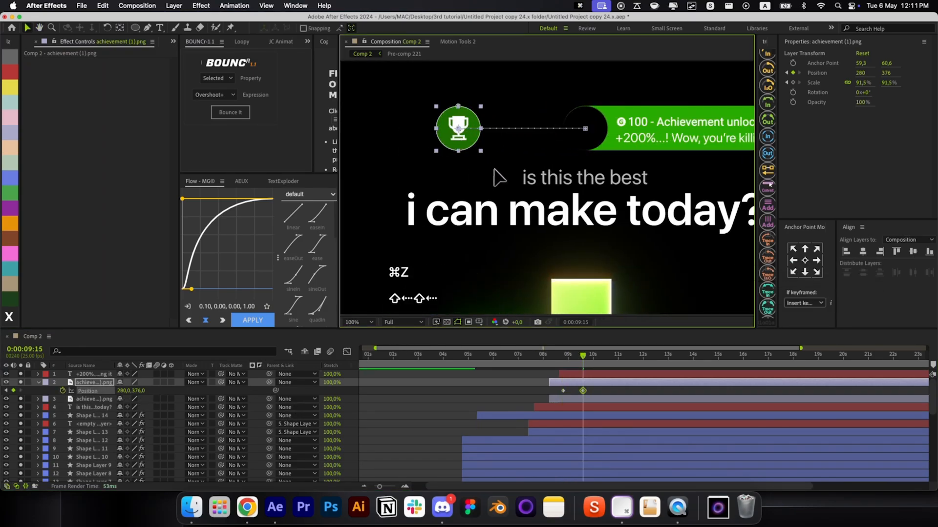
# Step: Ease the trophy circle's Position keyframes and lengthen the last keyframe's influence in the speed graph for a slower finish
pyautogui.hotkey('shift', '/')
pyautogui.moveTo(594, 388); pyautogui.dragTo(557, 393)
pyautogui.click(347, 351)
pyautogui.press('F9')
pyautogui.press('=')
pyautogui.press('=')
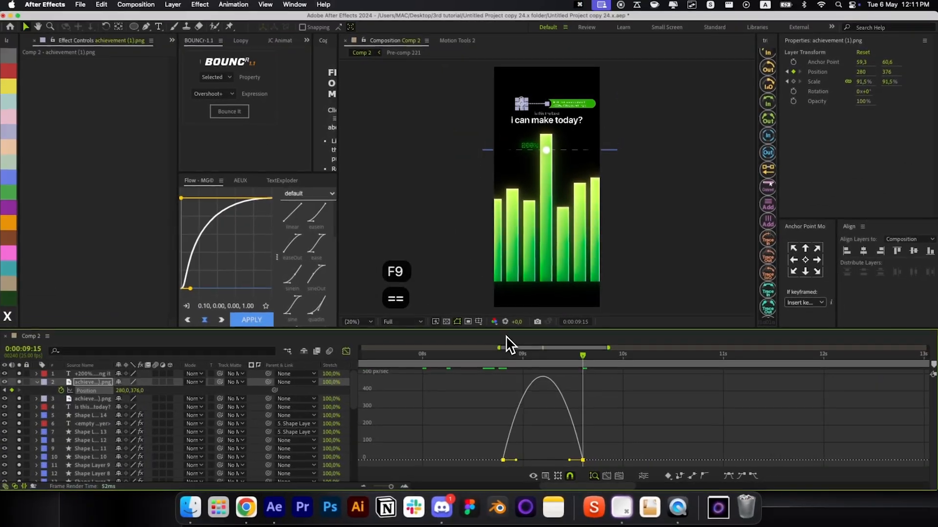
pyautogui.moveTo(569, 460); pyautogui.dragTo(542, 462)
pyautogui.click(346, 351)
pyautogui.press('-')
pyautogui.hscroll(-5, 572, 388)
# Step: Stack the trophy circle layer above the message text and parent the text to the lower achievement layer
pyautogui.click(610, 386)
pyautogui.click(683, 367)
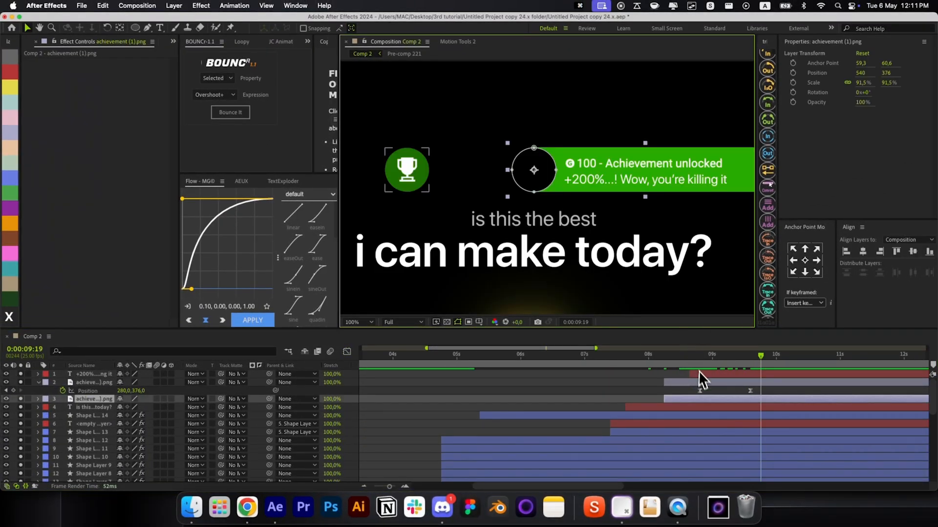
pyautogui.press('space')
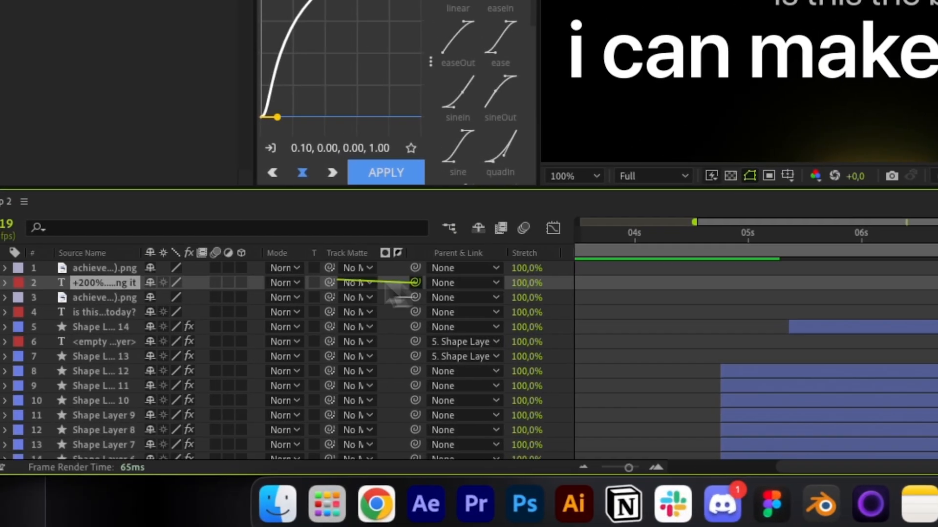
pyautogui.press('super+z')
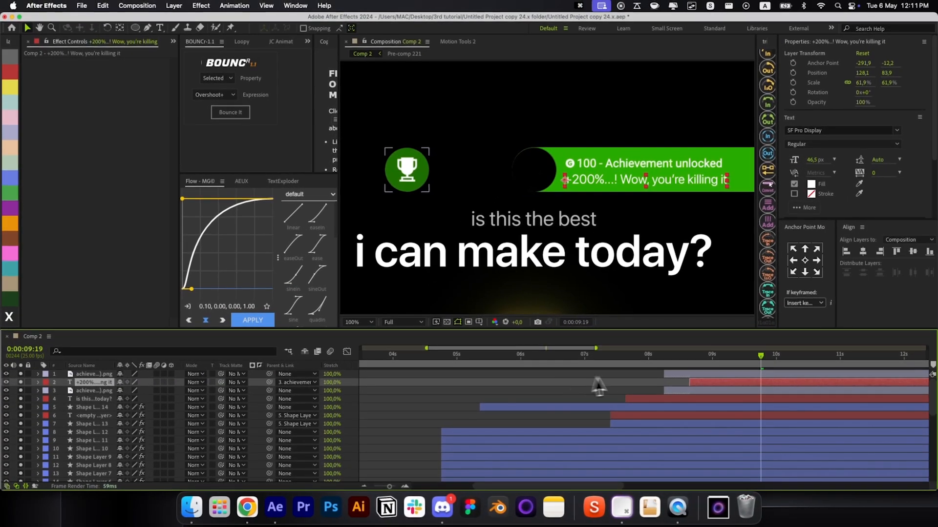
# Step: Trim the lower achievement layer so that it starts at 0:00:08:16
pyautogui.hscroll(-3, 598, 385)
pyautogui.click(629, 363)
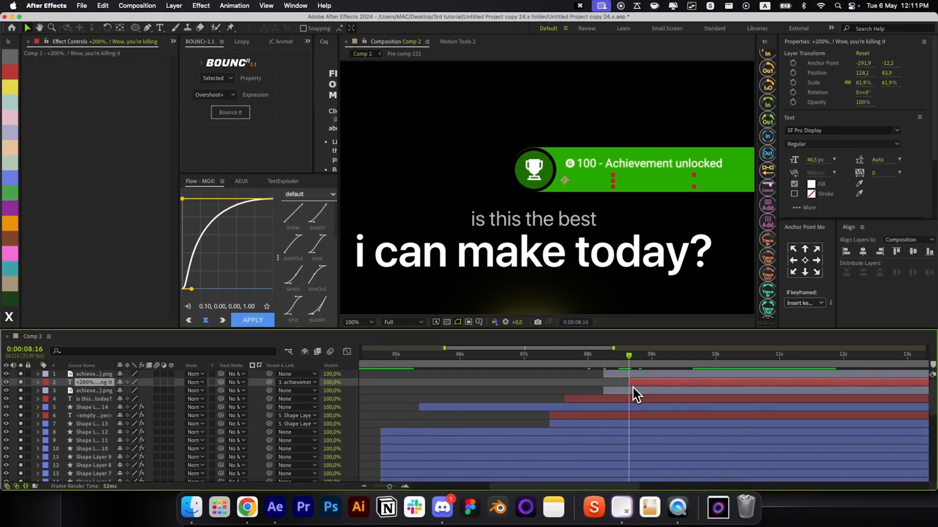
pyautogui.click(632, 391)
pyautogui.hotkey('alt', '[')
# Step: At 0:00:09:12, move the green achievement banner and its message text left so they line up with the trophy circle
pyautogui.moveTo(629, 366); pyautogui.dragTo(683, 368)
pyautogui.keyDown('shift'); pyautogui.click(674, 386); pyautogui.keyUp('shift')
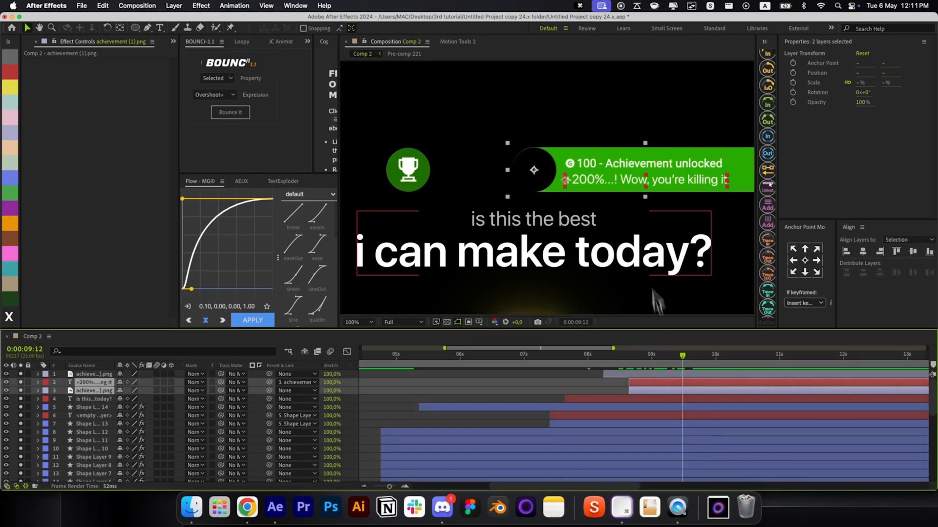
pyautogui.moveTo(639, 168); pyautogui.dragTo(511, 167)
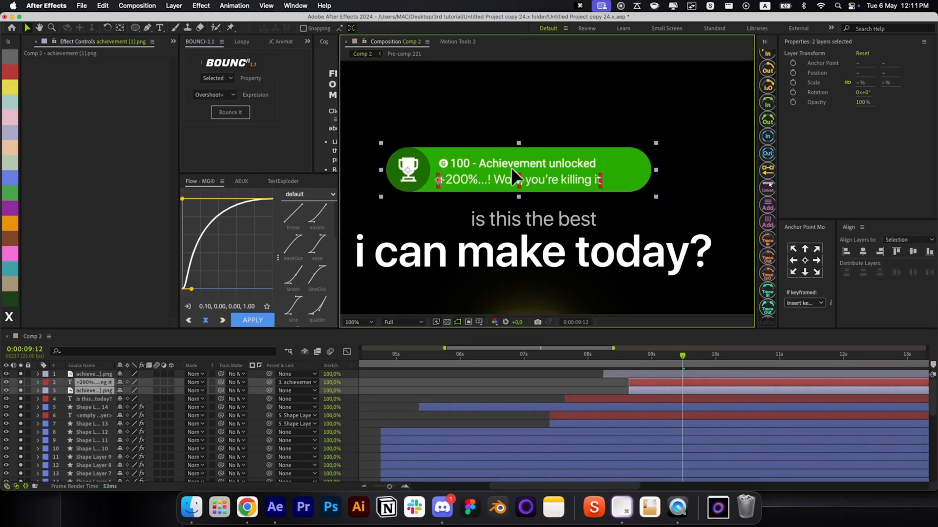
# Step: Shift the trophy circle, message text and banner right together at 0:00:09:15, putting the circle's Position keyframe at 310, 376
pyautogui.click(635, 371)
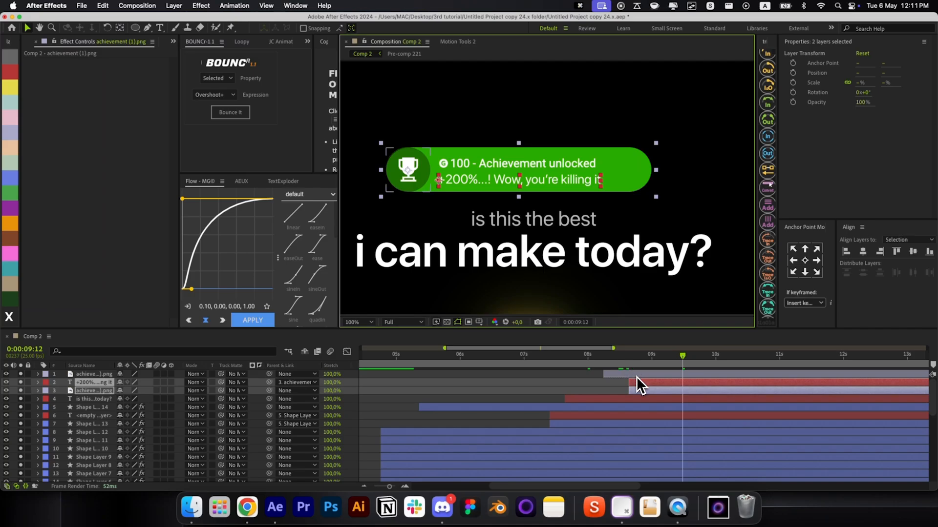
pyautogui.press('p')
pyautogui.moveTo(683, 363); pyautogui.dragTo(690, 364)
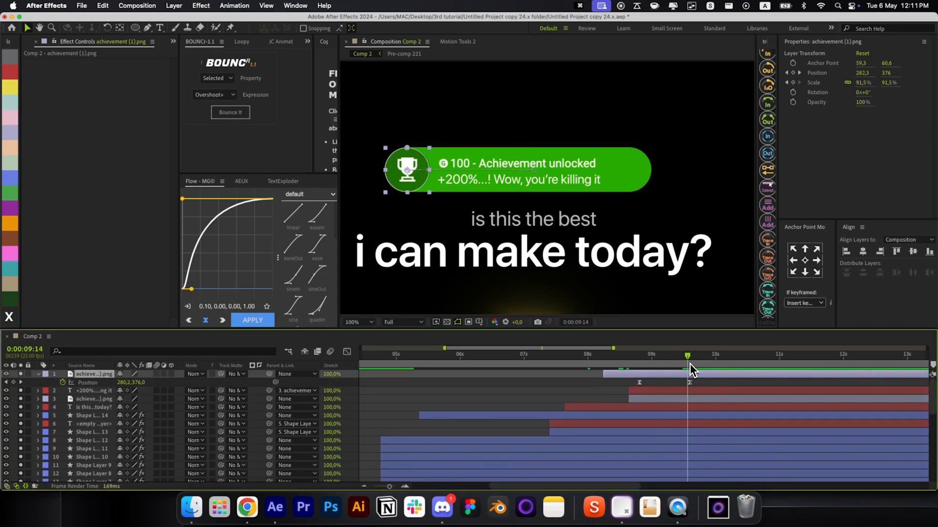
pyautogui.keyDown('shift'); pyautogui.click(682, 401); pyautogui.keyUp('shift')
pyautogui.hotkey('shift', 'Right')
pyautogui.hotkey('shift', 'Right')
pyautogui.hotkey('shift', 'Right')
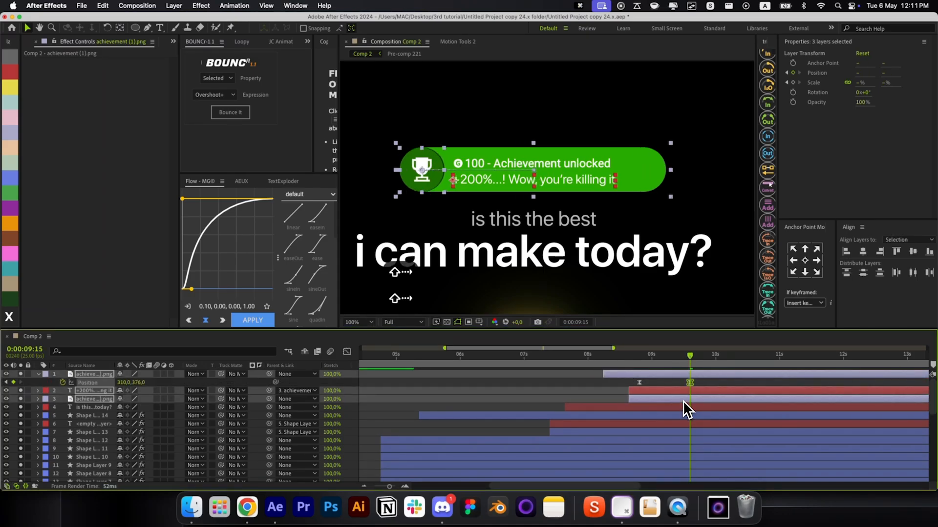
# Step: Nudge the lower achievement banner and its message text left, placing the banner at 301, 376
pyautogui.click(704, 383)
pyautogui.moveTo(695, 366); pyautogui.dragTo(705, 368)
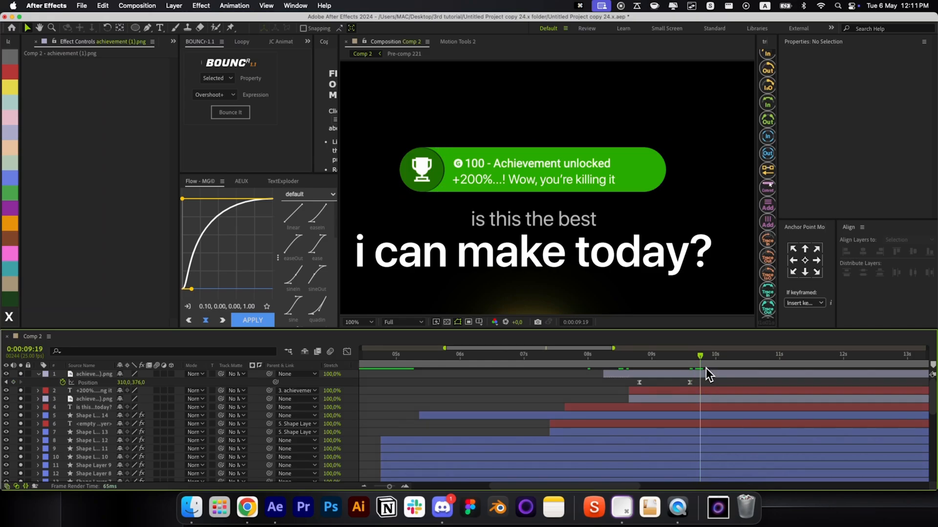
pyautogui.click(701, 399)
pyautogui.keyDown('shift'); pyautogui.click(697, 394); pyautogui.keyUp('shift')
pyautogui.hotkey('shift', 'Left')
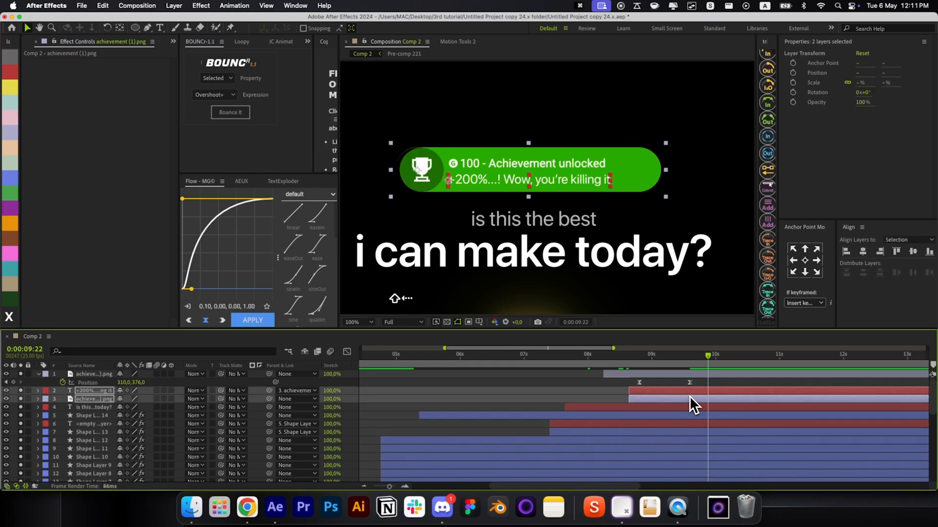
pyautogui.hotkey('shift', 'Left')
pyautogui.hotkey('shift', 'Left')
pyautogui.hotkey('shift', 'Right')
pyautogui.hotkey('shift', 'Right')
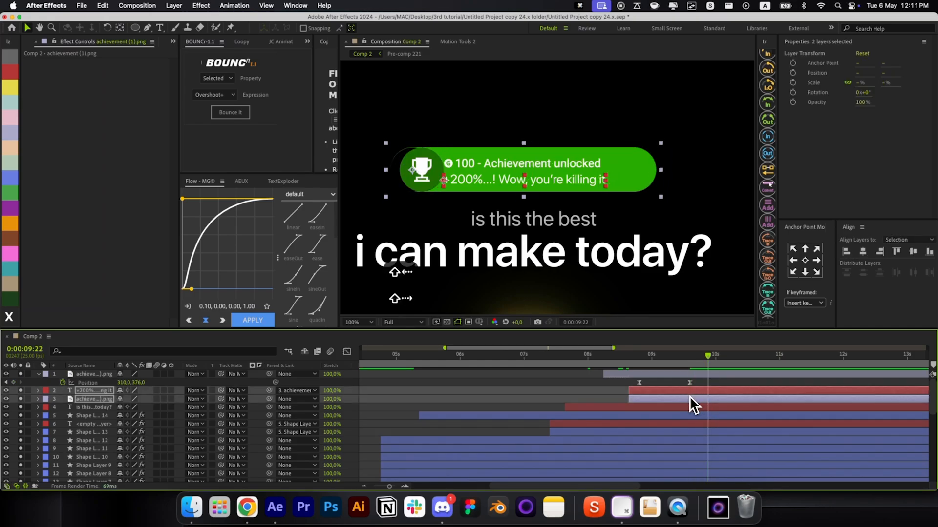
pyautogui.click(712, 386)
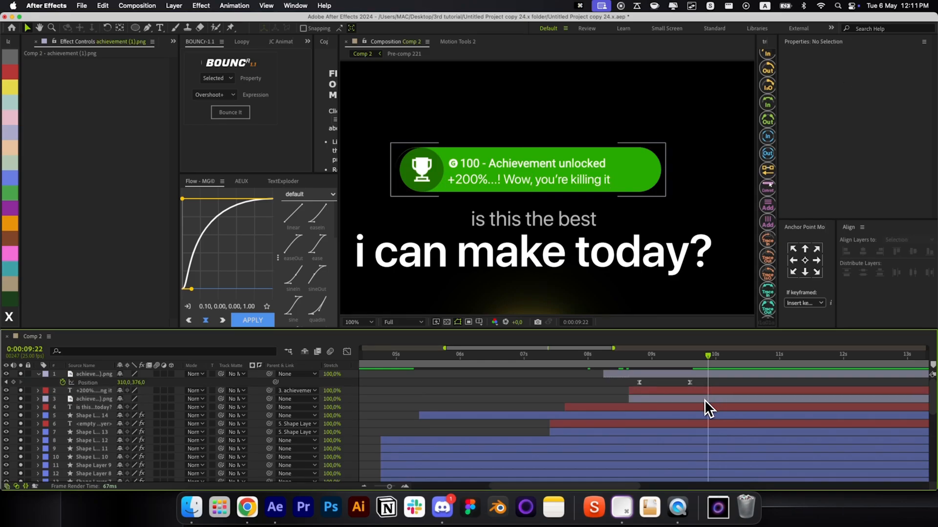
# Step: Delete the circular mask from the lower achievement layer
pyautogui.click(701, 401)
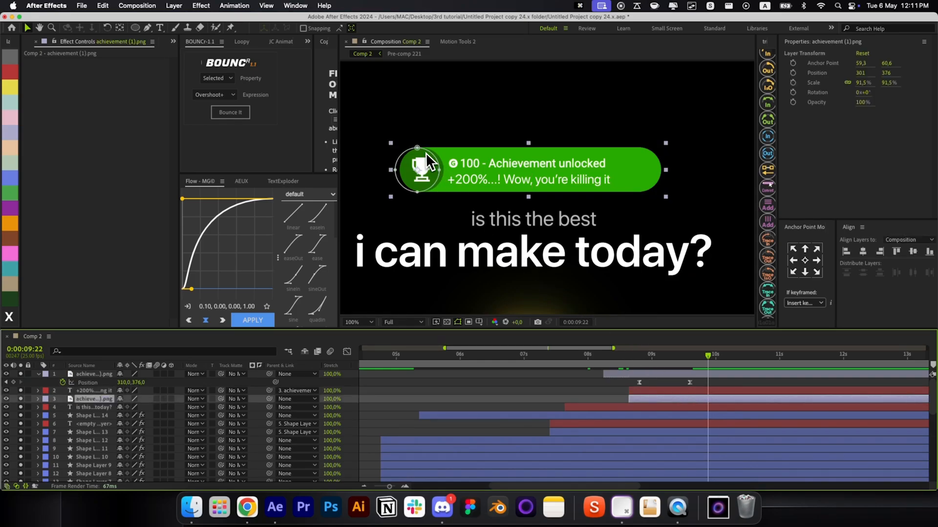
pyautogui.press('m')
pyautogui.press('BackSpace')
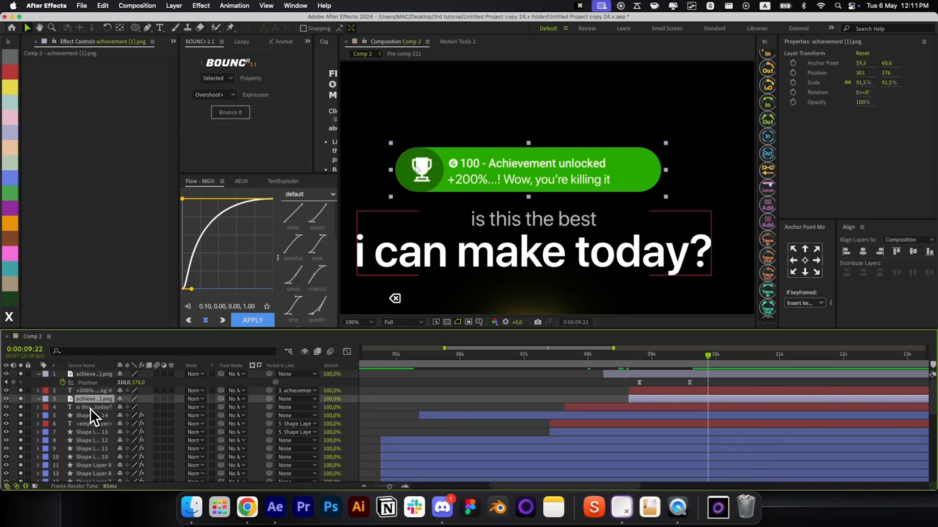
pyautogui.press('super+z')
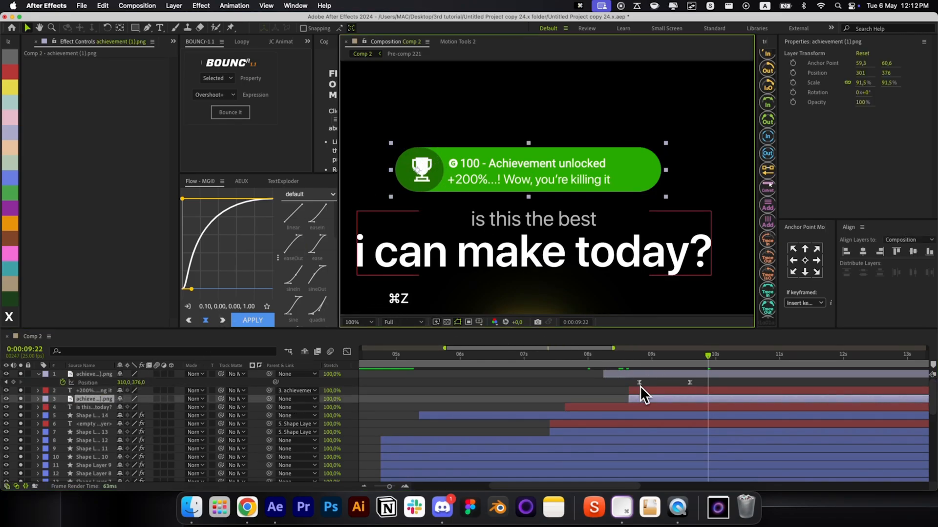
# Step: Pre-compose the message text and lower achievement layer together under the default name
pyautogui.keyDown('shift'); pyautogui.click(643, 389); pyautogui.keyUp('shift')
pyautogui.press('shift+super+c')
pyautogui.press('Return')
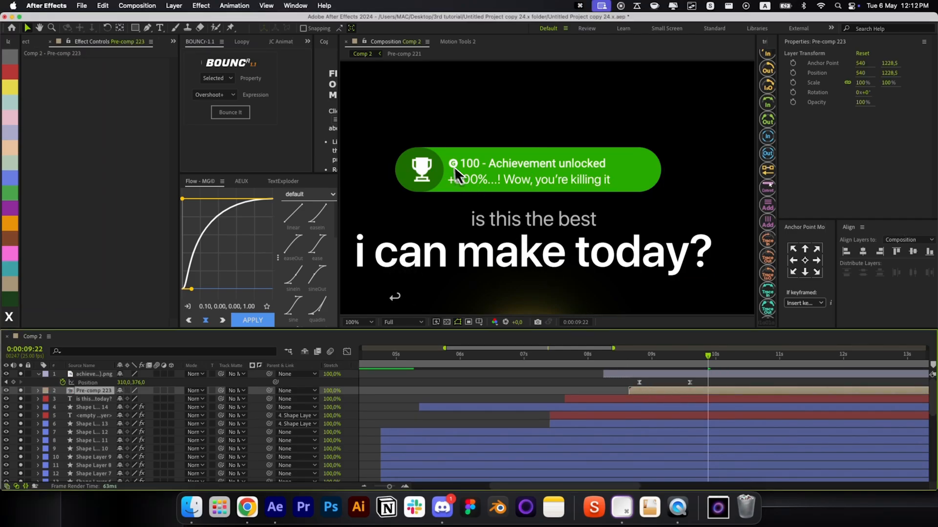
# Step: Draw a rectangular mask on the pre-comp from the trophy's centre past the banner's right end and keyframe its Mask Path at 0:00:09:15
pyautogui.moveTo(426, 141); pyautogui.dragTo(680, 201)
pyautogui.press('m')
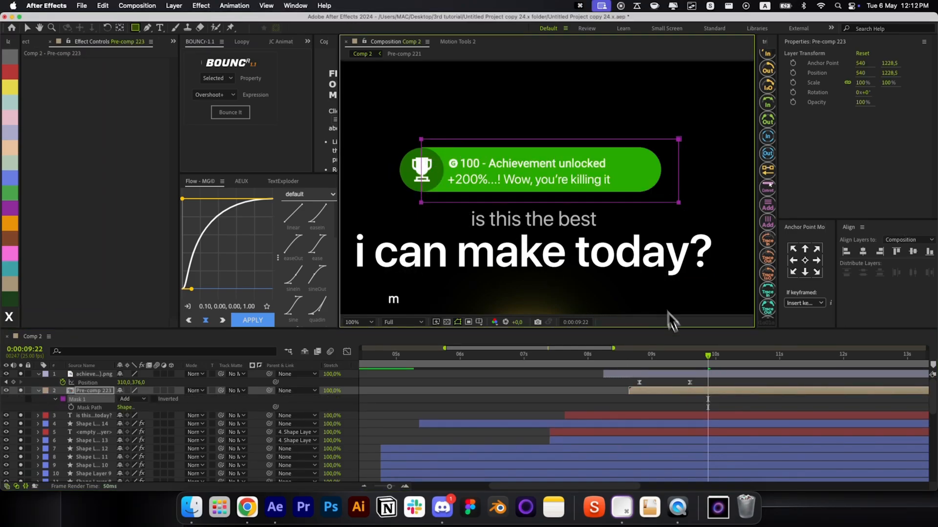
pyautogui.click(692, 361)
pyautogui.click(71, 407)
pyautogui.press('v')
# Step: Collapse the mask to its left edge at 0:00:08:20 to hide the banner and create the starting Mask Path keyframe
pyautogui.click(639, 355)
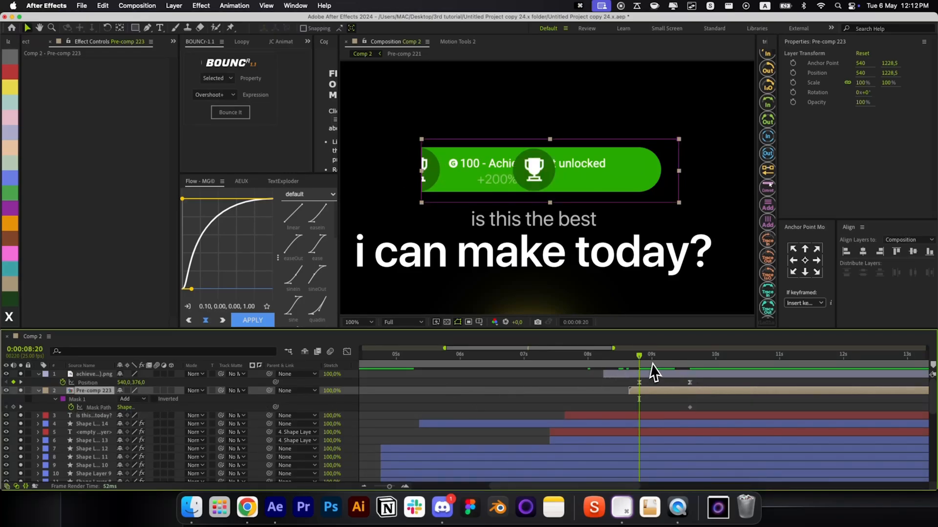
pyautogui.moveTo(680, 190); pyautogui.dragTo(423, 198)
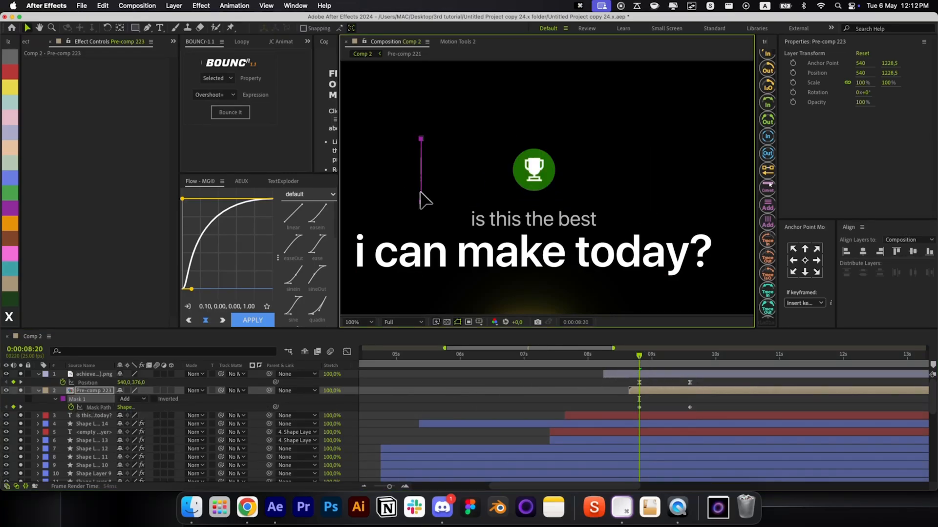
pyautogui.click(644, 384)
# Step: Keyframe the pre-comp's Position from 770, 1228.5 at 0:00:08:20 to 540, 1228.5 at 0:00:09:15
pyautogui.click(648, 390)
pyautogui.hotkey('shift', 'p')
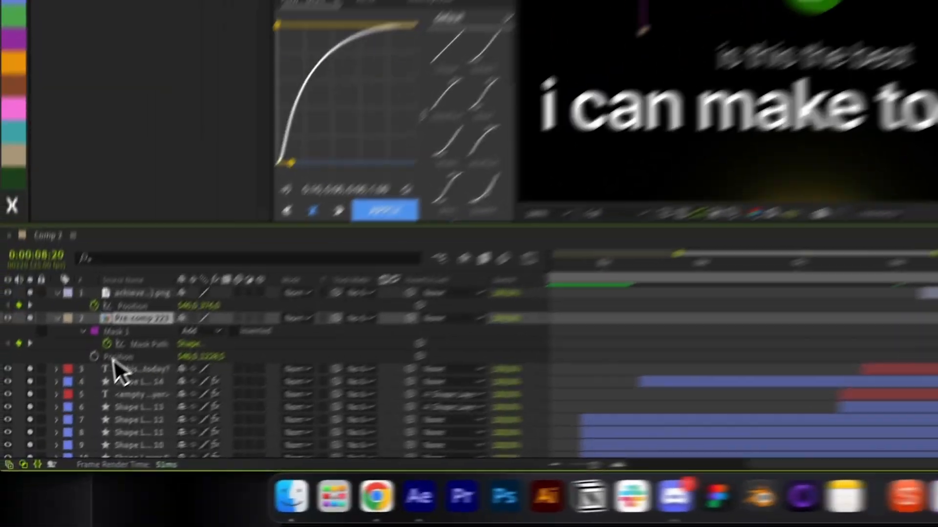
pyautogui.click(94, 357)
pyautogui.click(691, 418)
pyautogui.click(639, 417)
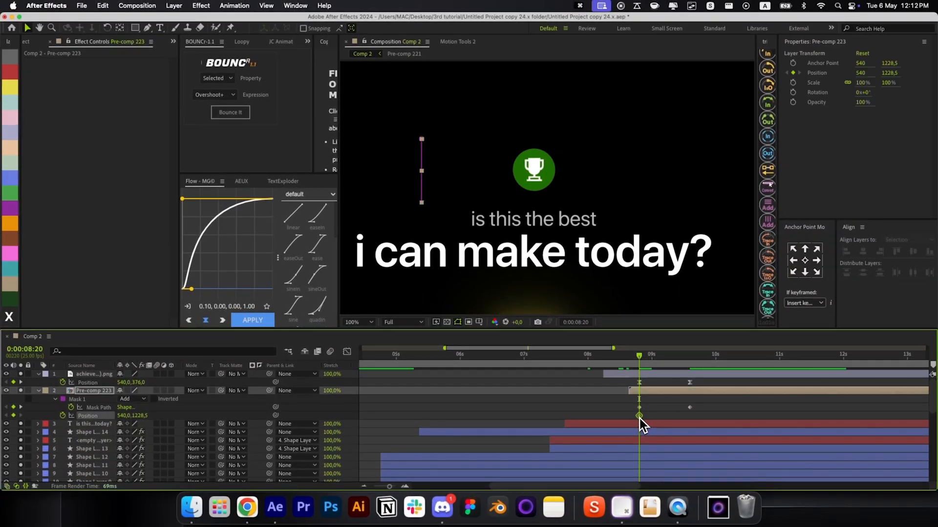
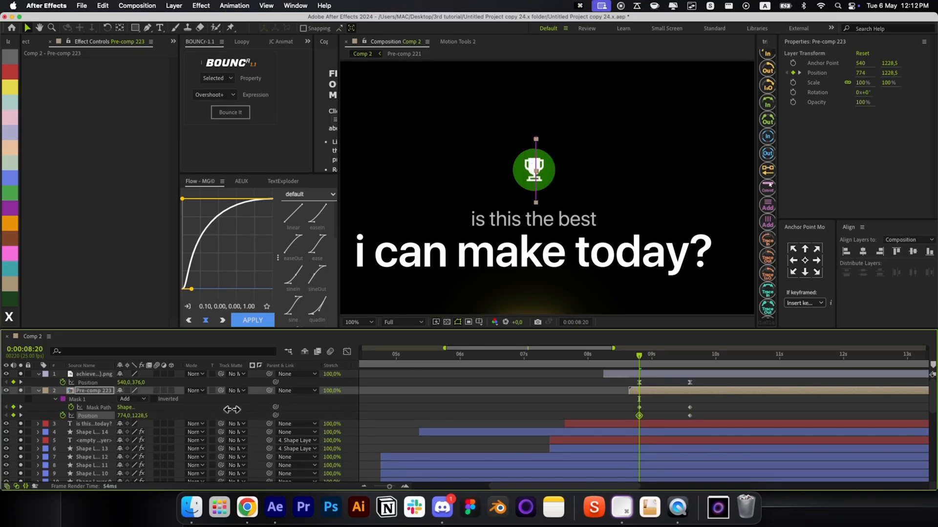
# Step: Apply Easy Ease to the pre-comp's Mask Path and Position keyframes and scrub through the reveal
pyautogui.moveTo(703, 406); pyautogui.dragTo(583, 424)
pyautogui.press('F9')
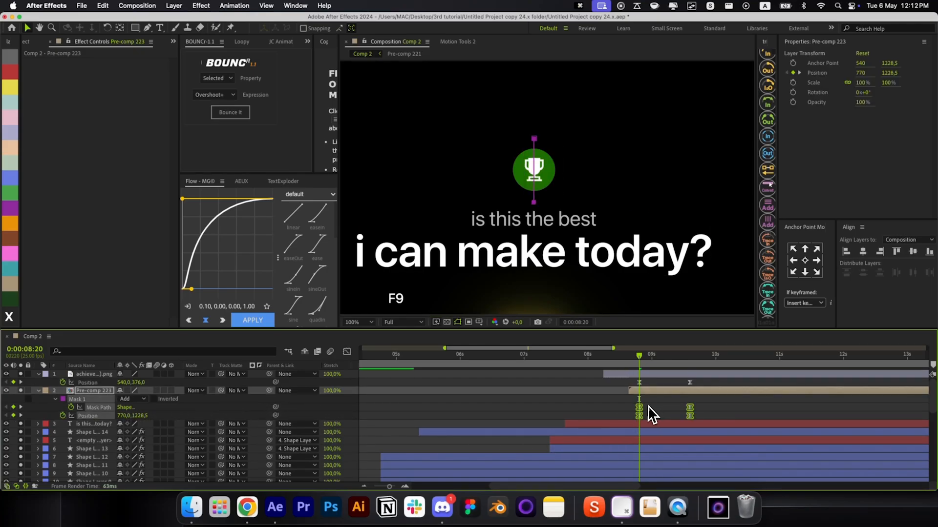
pyautogui.click(649, 408)
pyautogui.moveTo(640, 358); pyautogui.dragTo(670, 364)
# Step: Open the pre-comp and draw a rectangular mask over the trophy circle on the achievement layer
pyautogui.doubleClick(665, 390)
pyautogui.click(482, 376)
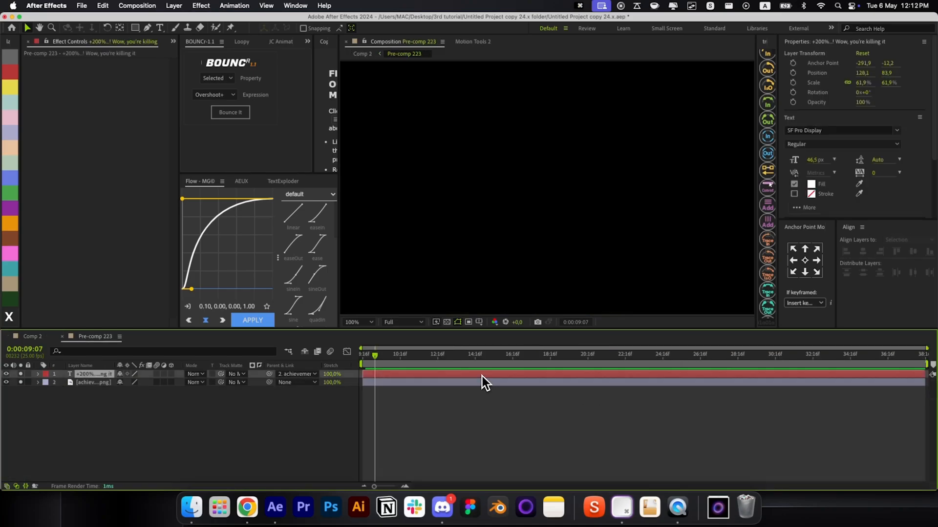
pyautogui.hotkey('alt', '/')
pyautogui.scroll(4, 537, 110)
pyautogui.click(534, 101)
pyautogui.press('space')
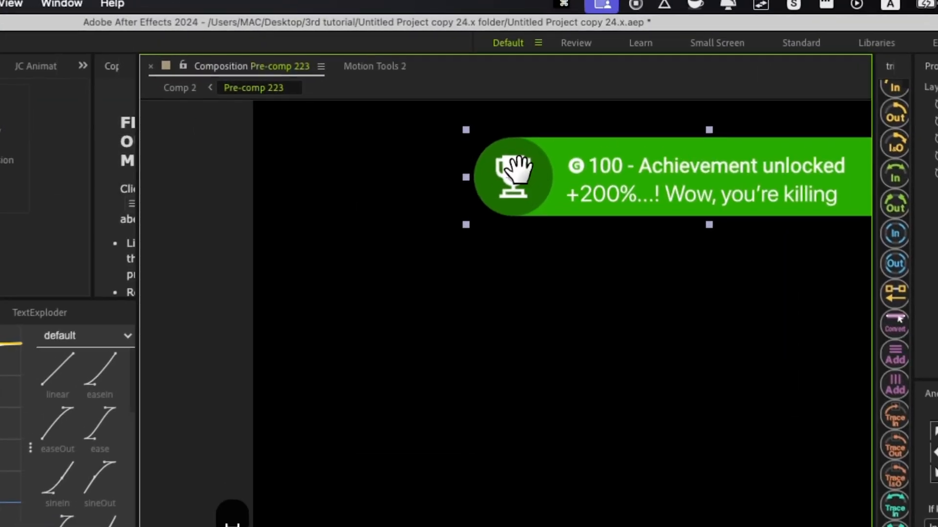
pyautogui.moveTo(553, 104); pyautogui.dragTo(514, 172)
pyautogui.press('q')
pyautogui.scroll(2, 454, 283)
pyautogui.scroll(-1, 489, 269)
pyautogui.moveTo(540, 224)
pyautogui.mouseDown()
pyautogui.moveTo(524, 254)
pyautogui.moveTo(340, 452)
pyautogui.mouseUp()
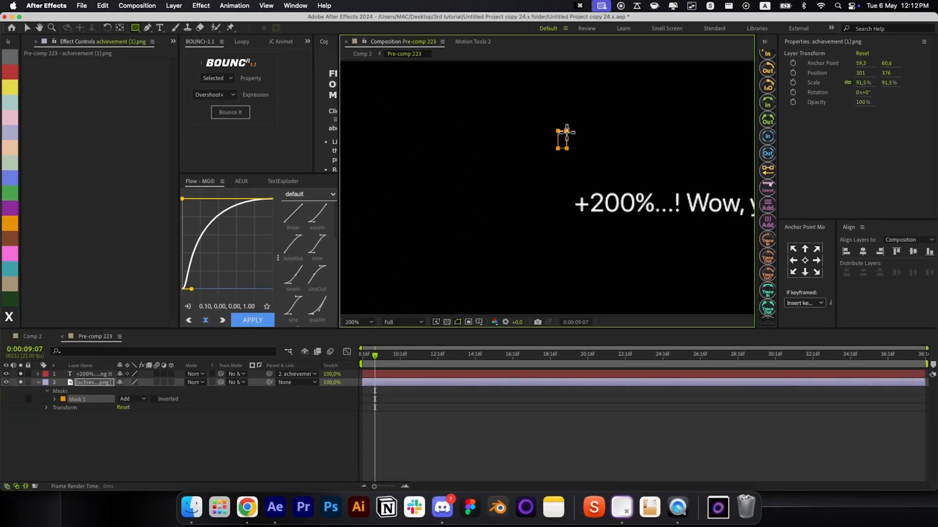
# Step: Set the trophy mask to Subtract, pull its right edge slightly left, and return to the main composition
pyautogui.click(133, 400)
pyautogui.click(134, 409)
pyautogui.press('v')
pyautogui.click(502, 422)
pyautogui.click(568, 203)
pyautogui.moveTo(566, 204)
pyautogui.mouseDown()
pyautogui.moveTo(541, 207)
pyautogui.moveTo(559, 203)
pyautogui.mouseUp()
pyautogui.press('super+w')
# Step: Reapply Easy Ease to the pre-comp's Mask Path and Position keyframes and preview the banner sliding out
pyautogui.moveTo(661, 359); pyautogui.dragTo(638, 360)
pyautogui.moveTo(704, 382); pyautogui.dragTo(612, 422)
pyautogui.press('F9')
pyautogui.click(616, 397)
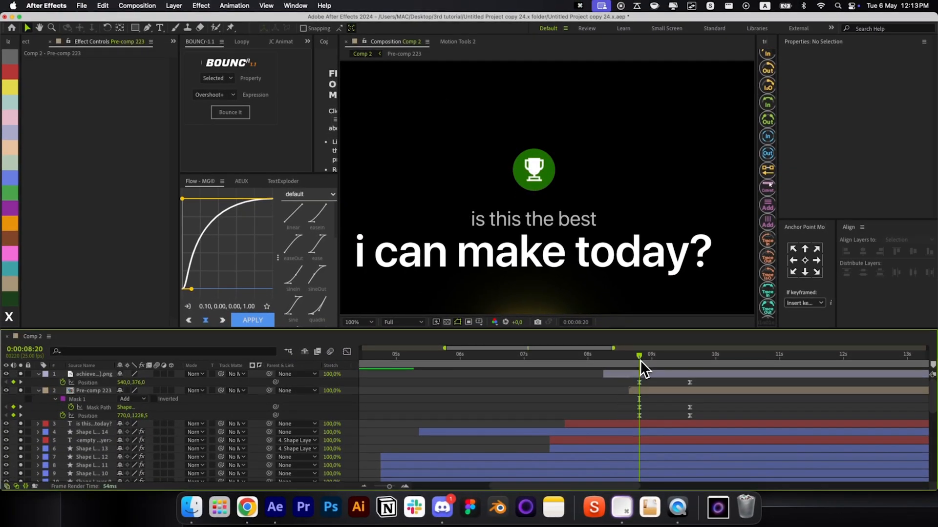
pyautogui.moveTo(640, 360); pyautogui.dragTo(675, 365)
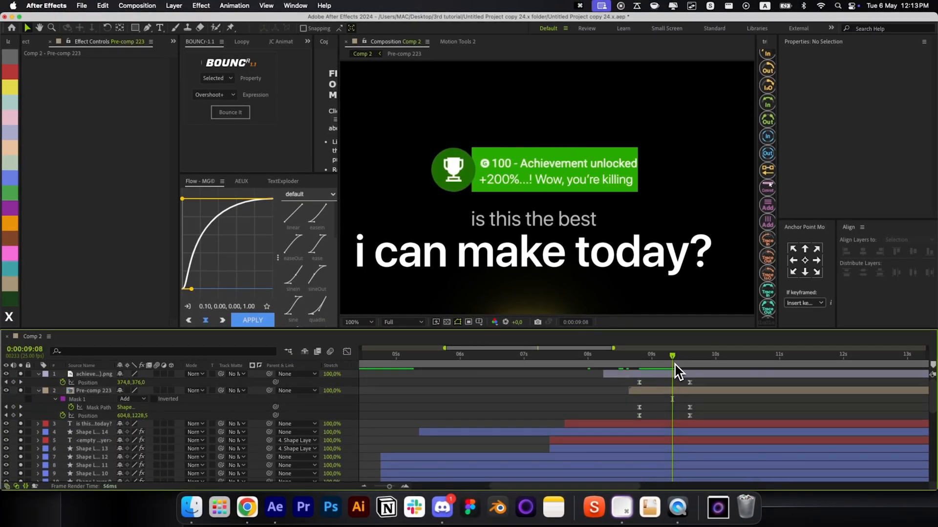
# Step: Move the pre-comp's last Position keyframe a few frames ahead of the last Mask Path keyframe and check the reveal
pyautogui.moveTo(691, 408); pyautogui.dragTo(680, 418)
pyautogui.press('super+z')
pyautogui.click(685, 416)
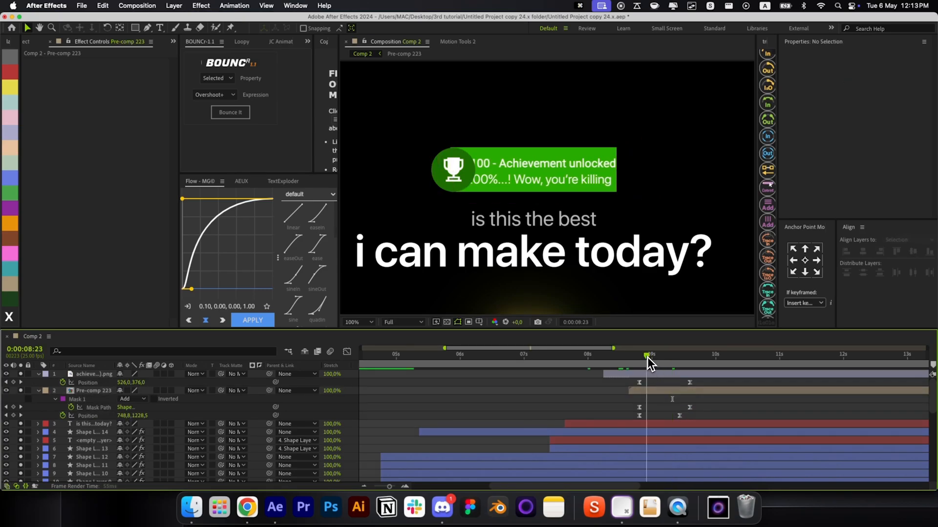
pyautogui.click(646, 357)
pyautogui.moveTo(645, 358); pyautogui.dragTo(658, 358)
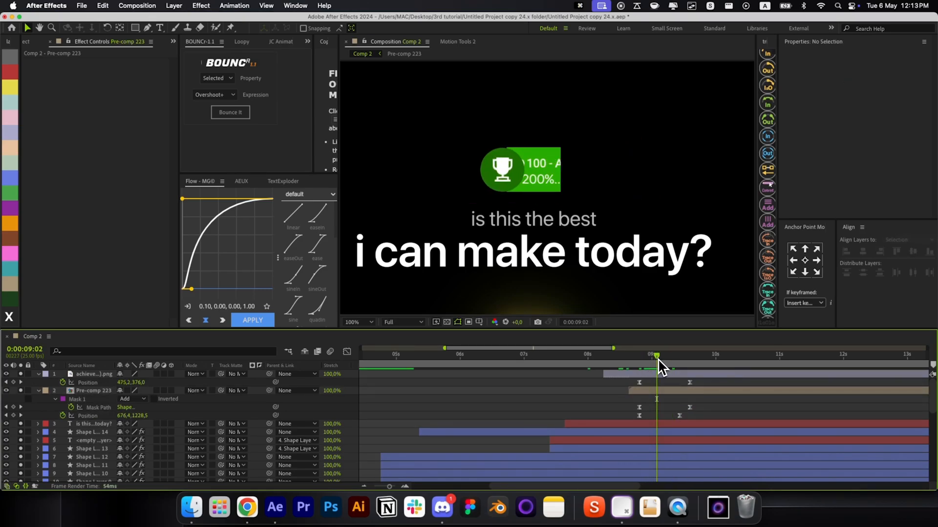
# Step: Shift the pre-comp's last Position keyframe slightly earlier again and scrub to 0:00:09:15
pyautogui.moveTo(679, 416); pyautogui.dragTo(676, 414)
pyautogui.click(671, 414)
pyautogui.moveTo(661, 361); pyautogui.dragTo(690, 368)
# Step: Open the banner pre-comp and duplicate the masked achievement layer
pyautogui.click(686, 389)
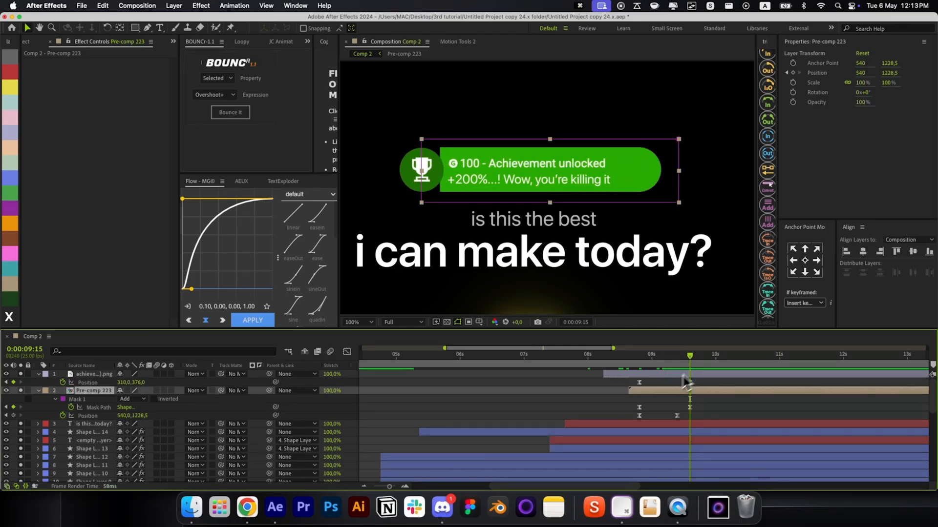
pyautogui.doubleClick(655, 391)
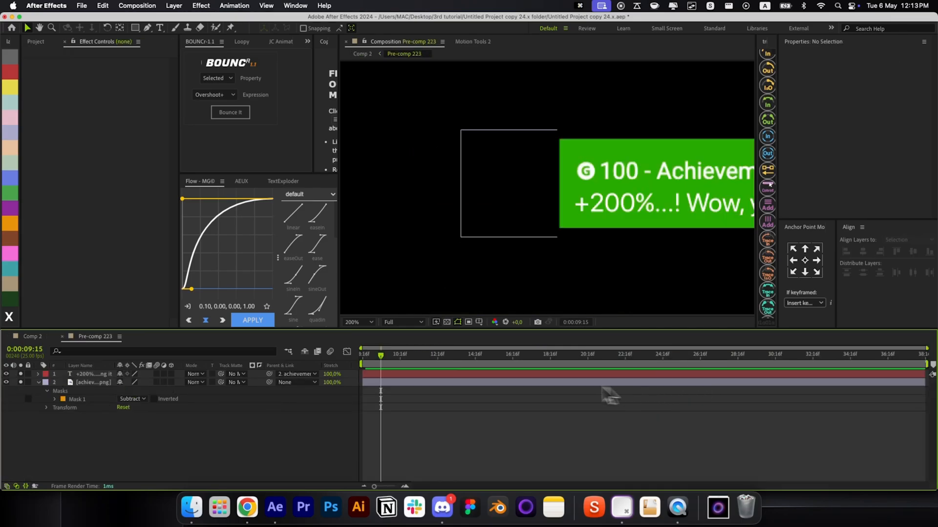
pyautogui.click(520, 382)
pyautogui.press('super+d')
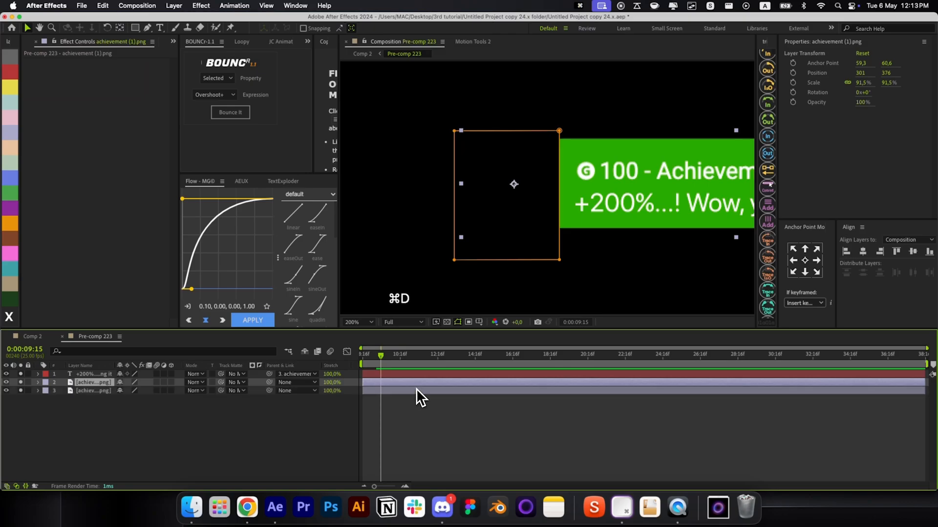
# Step: Delete the mask from the lower achievement copy, apply a Fill effect in the banner's green, and check the reveal in the main composition
pyautogui.click(398, 391)
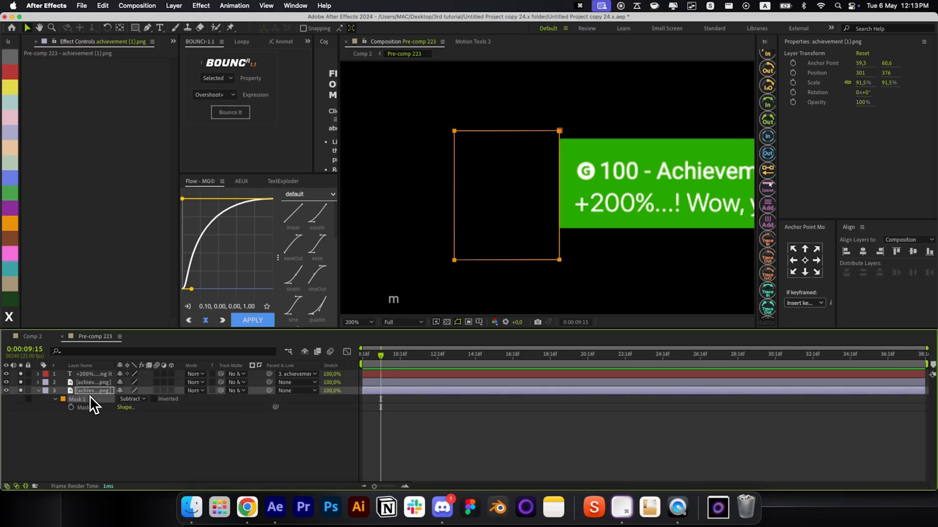
pyautogui.hotkey('alt', 'space')
pyautogui.write('fill')
pyautogui.press('Return')
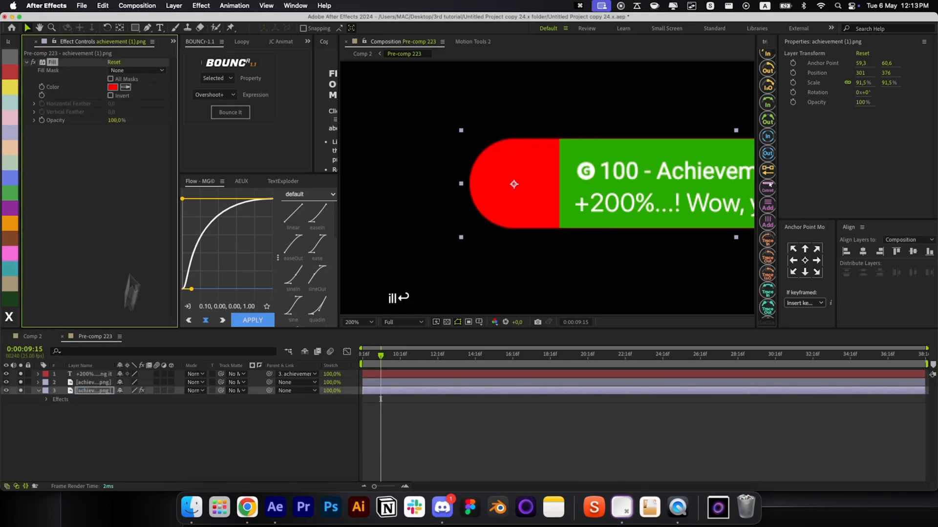
pyautogui.click(587, 155)
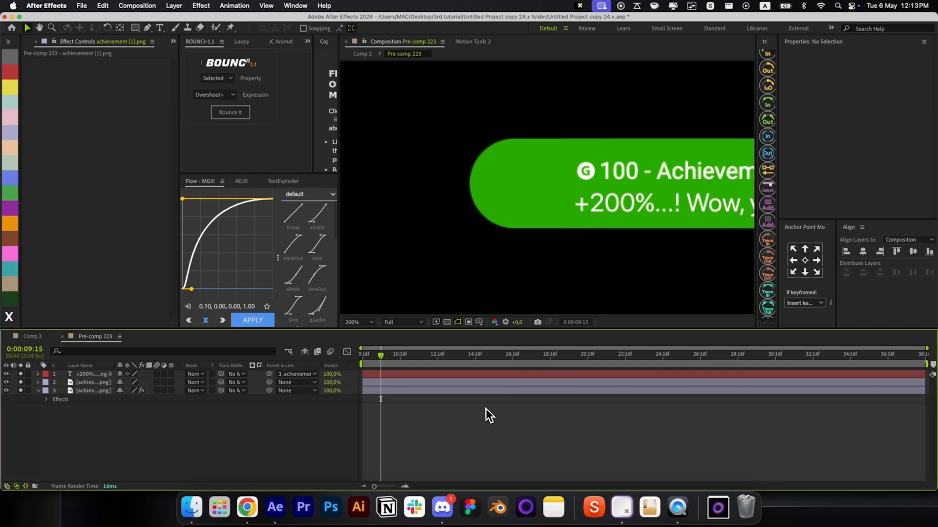
pyautogui.press('super+w')
pyautogui.moveTo(669, 359); pyautogui.dragTo(659, 360)
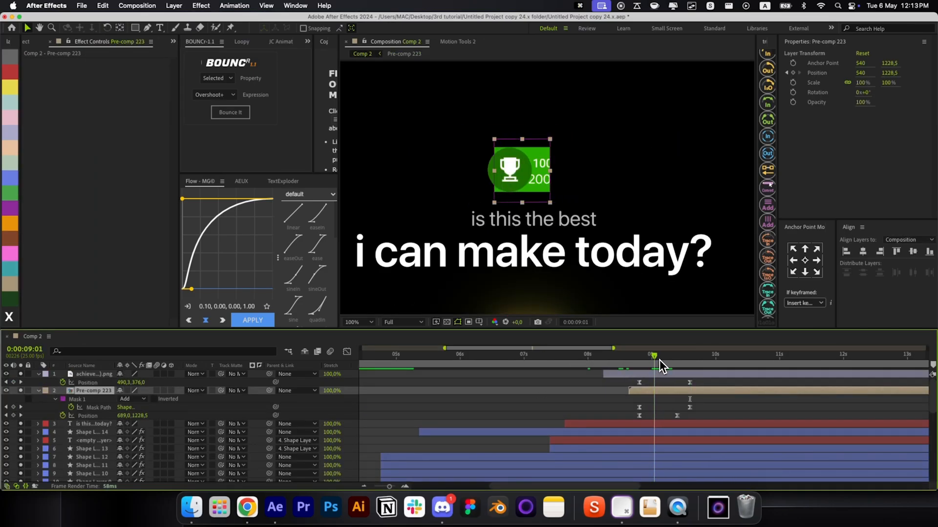
# Step: Align the pre-comp's last Position keyframe with its last Mask Path keyframe and review the badge reveal
pyautogui.moveTo(676, 415); pyautogui.dragTo(688, 417)
pyautogui.click(665, 400)
pyautogui.moveTo(660, 361)
pyautogui.mouseDown()
pyautogui.moveTo(649, 362)
pyautogui.moveTo(693, 365)
pyautogui.moveTo(664, 366)
pyautogui.mouseUp()
pyautogui.hotkey('shift', '/')
# Step: Set the pre-comp's Mask Feather to 22 pixels and check the softened reveal up to 0:00:09:21
pyautogui.click(684, 391)
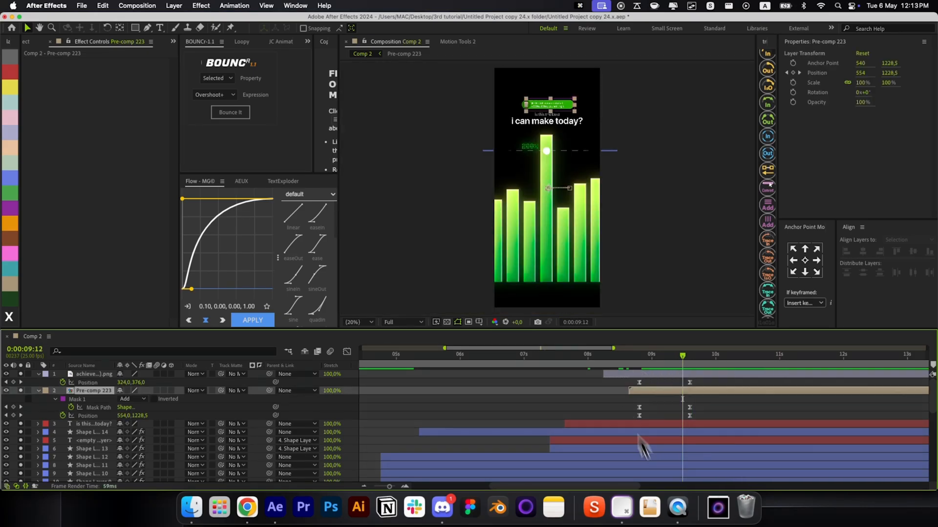
pyautogui.press('f')
pyautogui.click(139, 408)
pyautogui.write('22')
pyautogui.press('Return')
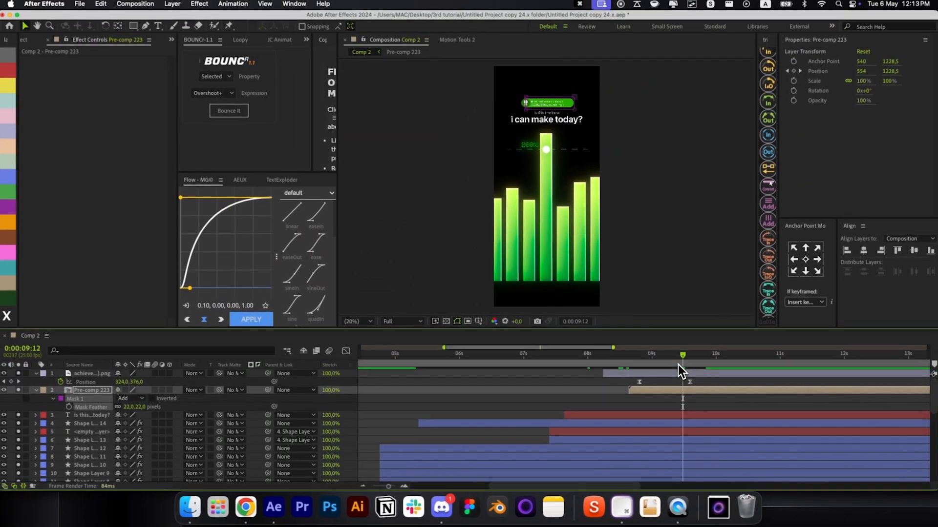
pyautogui.moveTo(678, 364); pyautogui.dragTo(672, 372)
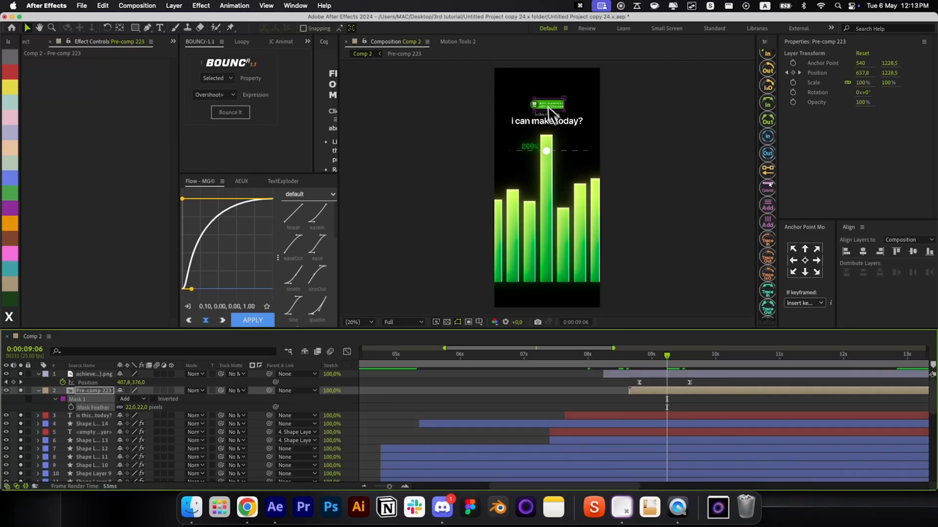
pyautogui.scroll(4, 548, 107)
pyautogui.click(617, 384)
pyautogui.press('r')
pyautogui.press('r')
pyautogui.hotkey('alt', '/')
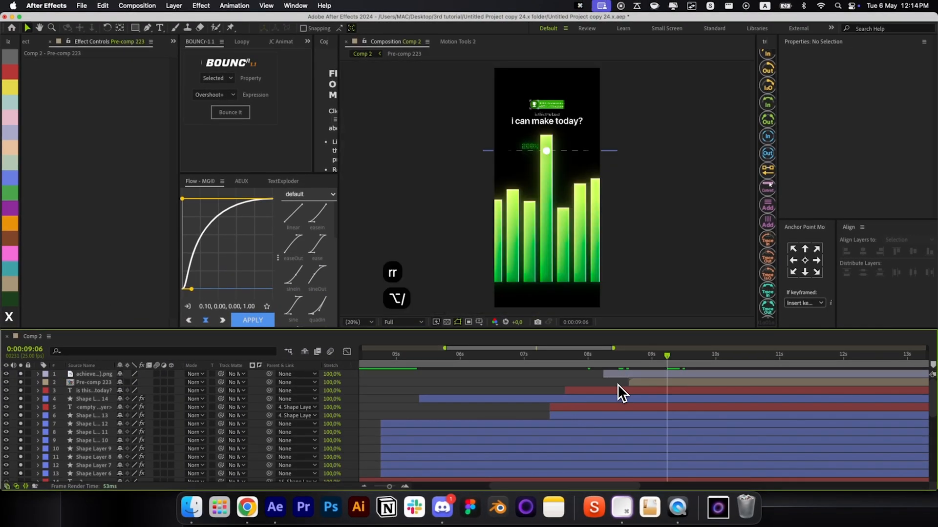
pyautogui.moveTo(669, 361); pyautogui.dragTo(705, 369)
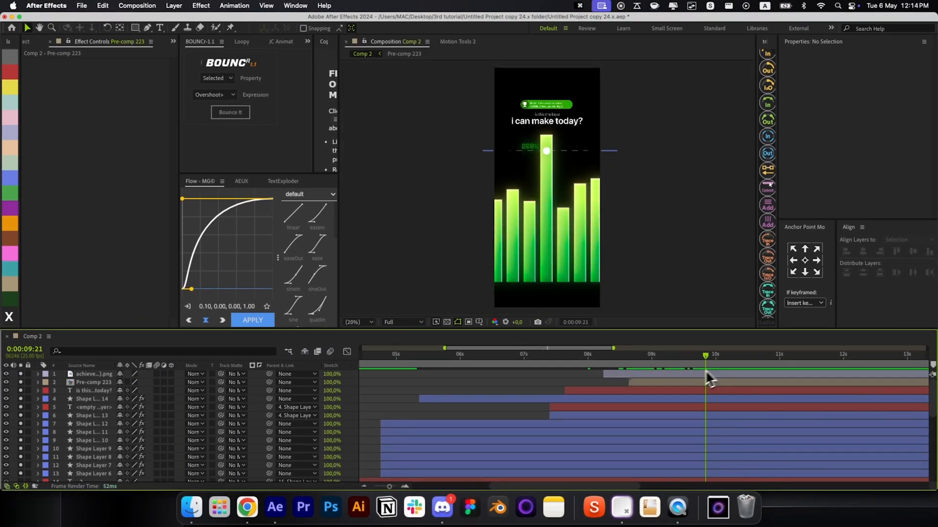
# Step: Pre-compose the trophy circle image together with the banner pre-comp
pyautogui.click(654, 383)
pyautogui.keyDown('shift'); pyautogui.click(643, 376); pyautogui.keyUp('shift')
pyautogui.press('shift+super+c')
pyautogui.press('Return')
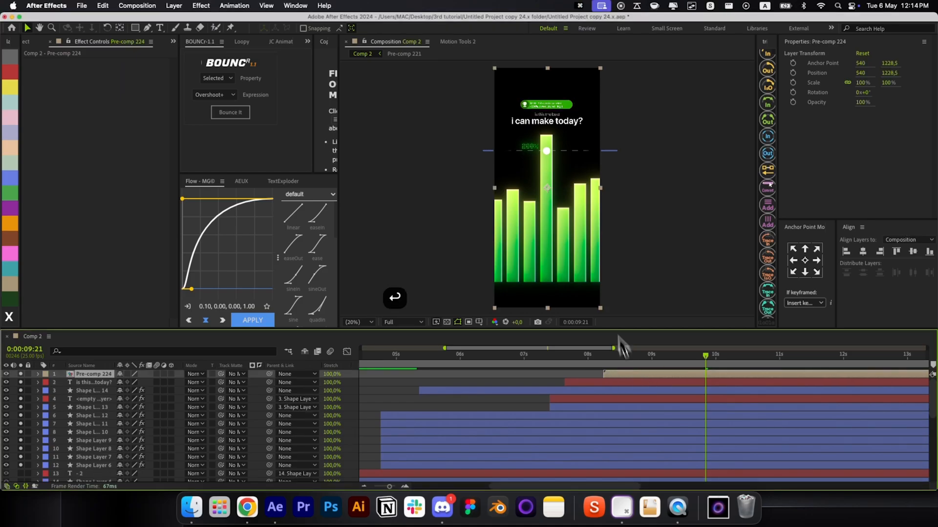
# Step: Apply the Deep Glow effect to the new badge pre-comp
pyautogui.hotkey('alt', 'space')
pyautogui.write('dee')
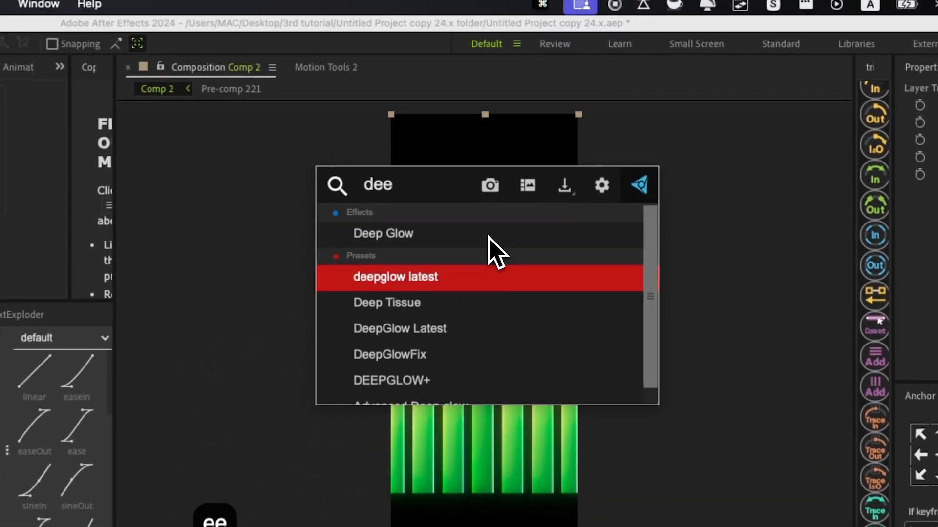
pyautogui.click(537, 189)
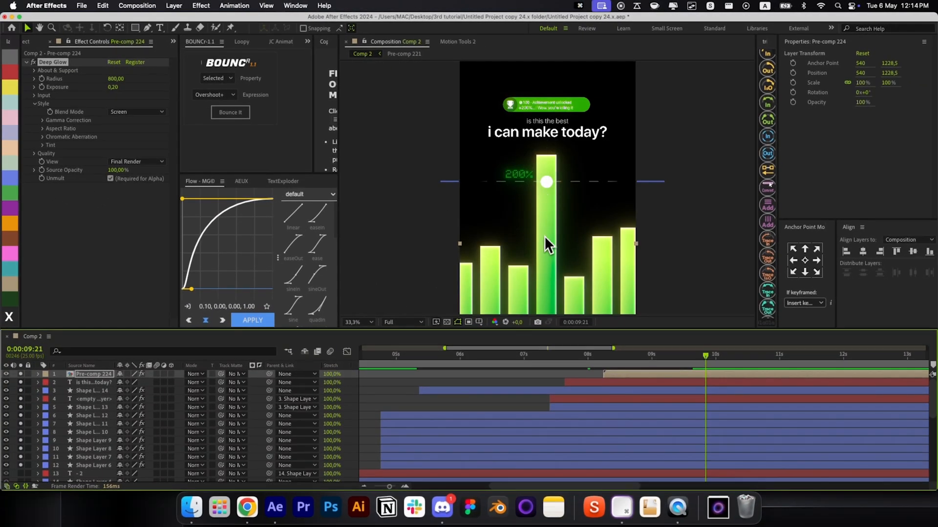
# Step: Move the badge pre-comp's anchor point to the centre of the banner, at about 540, 373.5
pyautogui.press('y')
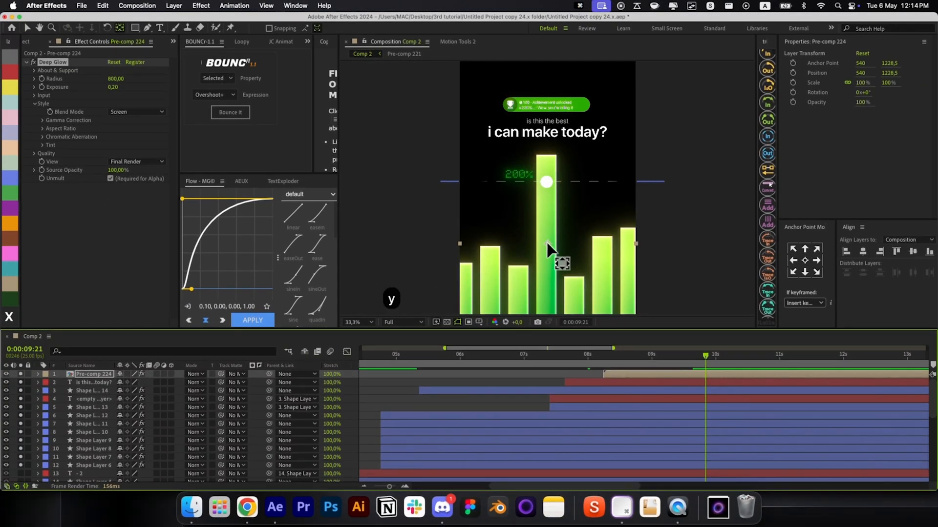
pyautogui.moveTo(555, 254); pyautogui.dragTo(550, 160)
pyautogui.scroll(2, 548, 104)
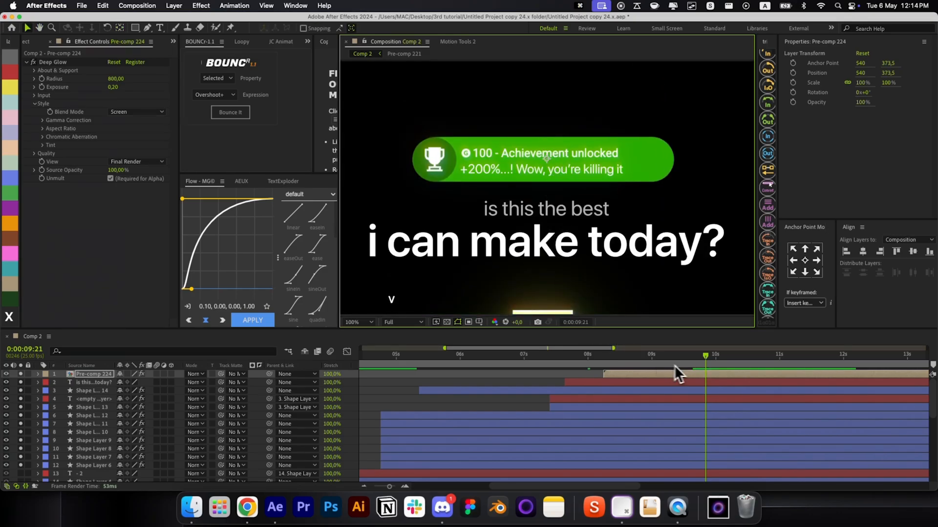
# Step: Add Deep Glow Radius and layer Rotation keyframes on the badge pre-comp at 0:00:09:01
pyautogui.moveTo(681, 362); pyautogui.dragTo(654, 362)
pyautogui.hotkey('alt', 's')
pyautogui.hotkey('alt', 'r')
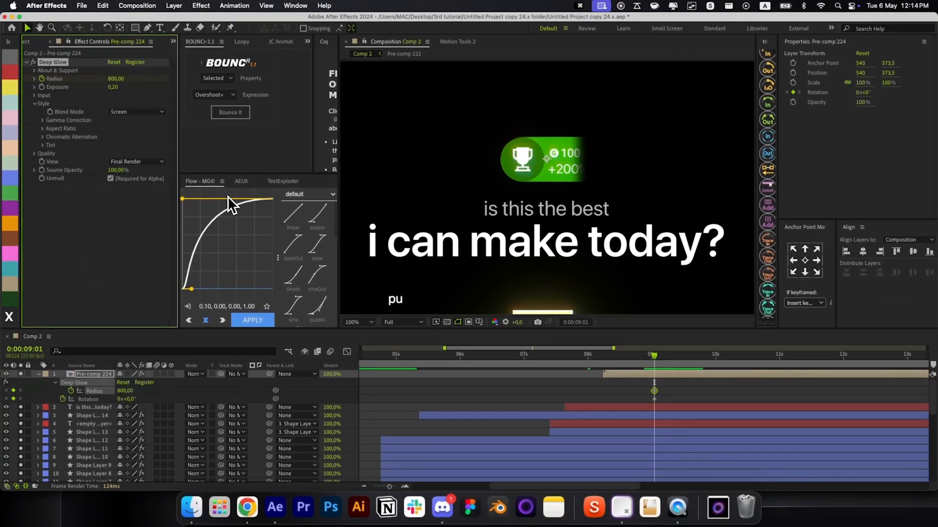
# Step: Set the badge's Deep Glow to Threshold 48%, Threshold Smooth 60% and Exposure 0.75
pyautogui.click(35, 95)
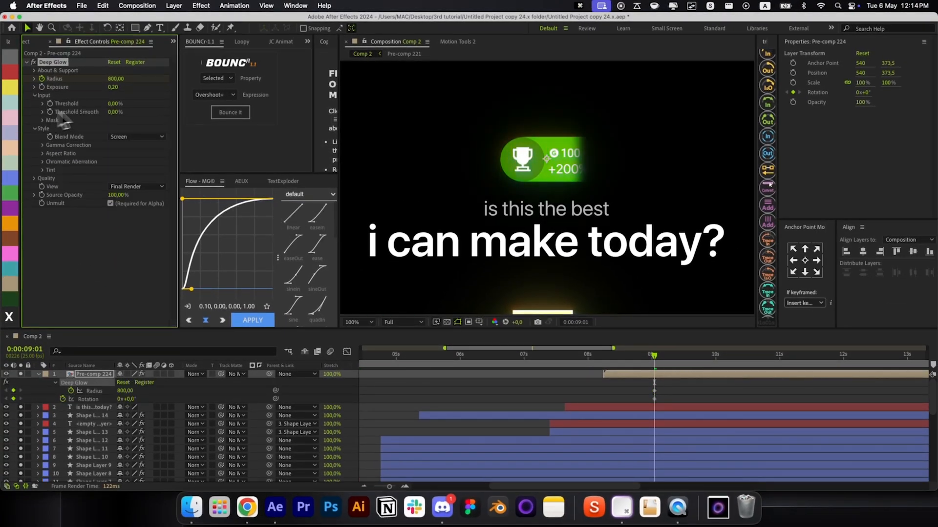
pyautogui.moveTo(116, 103)
pyautogui.mouseDown()
pyautogui.moveTo(140, 104)
pyautogui.moveTo(125, 104)
pyautogui.moveTo(137, 89)
pyautogui.moveTo(106, 89)
pyautogui.mouseUp()
pyautogui.click(43, 162)
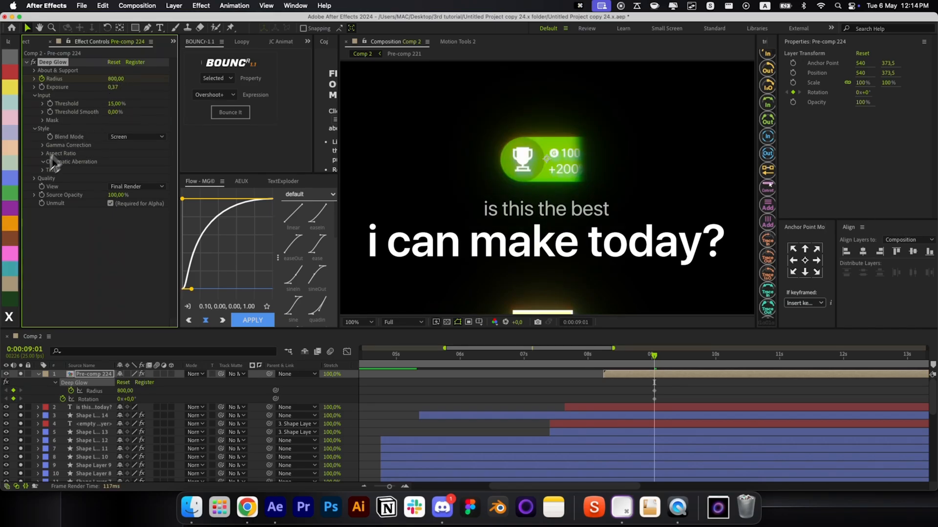
pyautogui.click(43, 161)
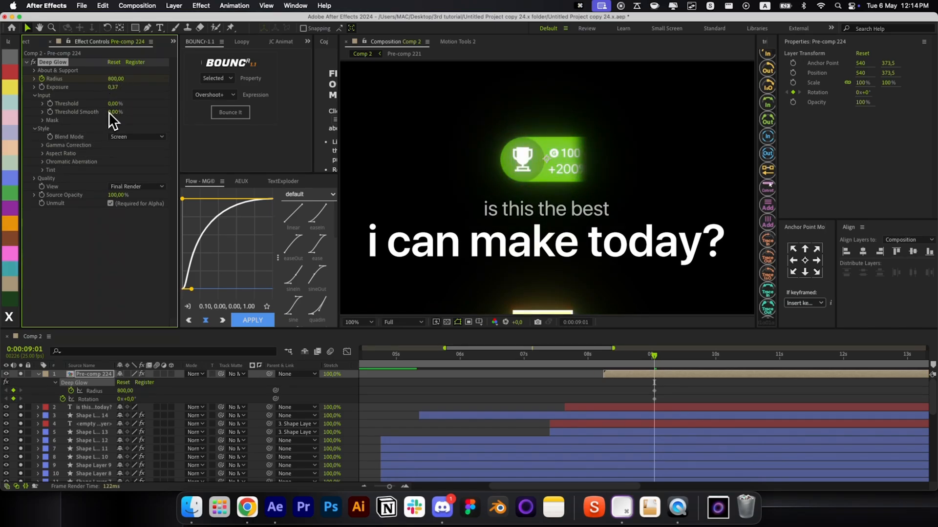
pyautogui.moveTo(116, 104)
pyautogui.mouseDown()
pyautogui.moveTo(133, 104)
pyautogui.moveTo(111, 88)
pyautogui.mouseUp()
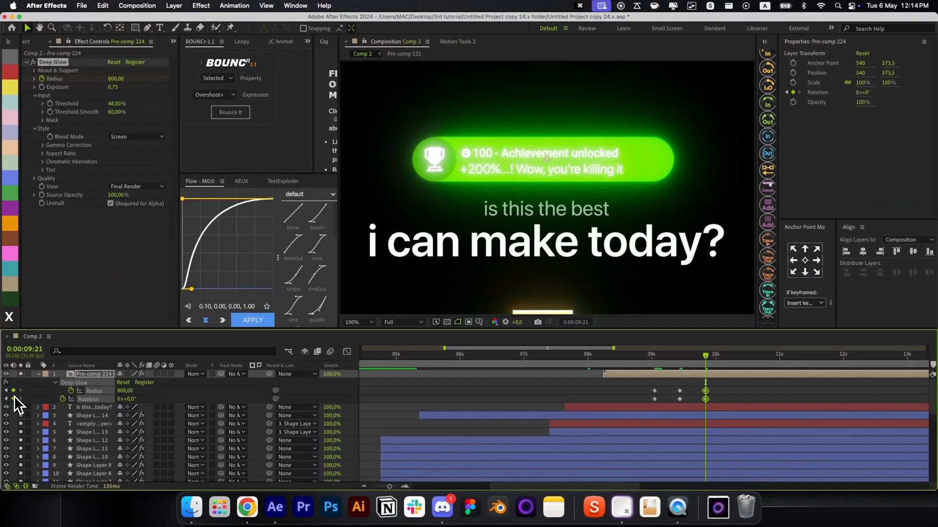
# Step: Set the Deep Glow Radius to 0 at the first keyframe, 0:00:09:01, and at the last keyframe, 0:00:09:21
pyautogui.press('j')
pyautogui.press('j')
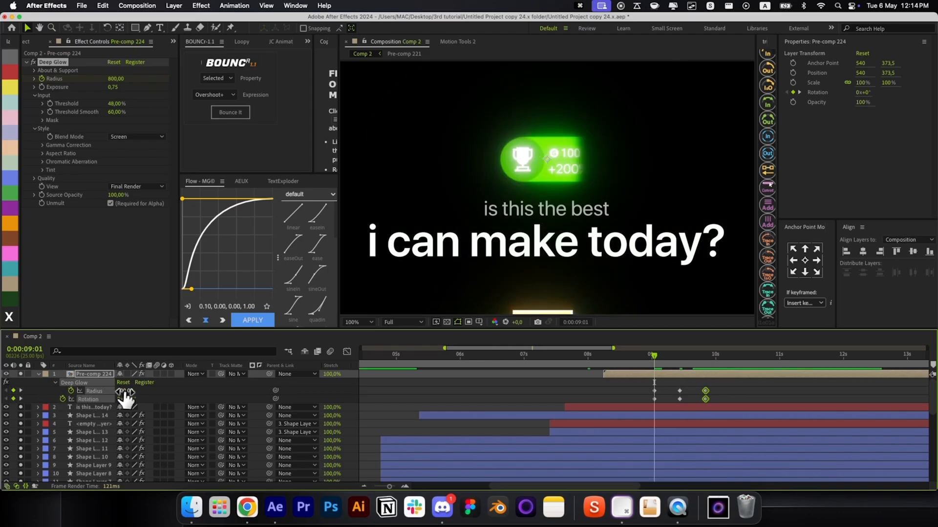
pyautogui.click(126, 391)
pyautogui.write('0')
pyautogui.press('Return')
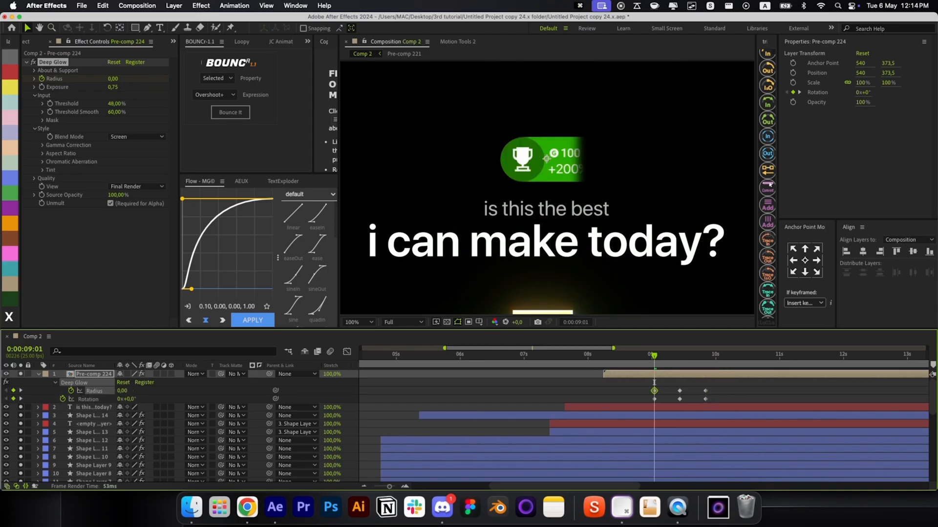
pyautogui.press('shift+super+Right')
pyautogui.press('shift+super+Right')
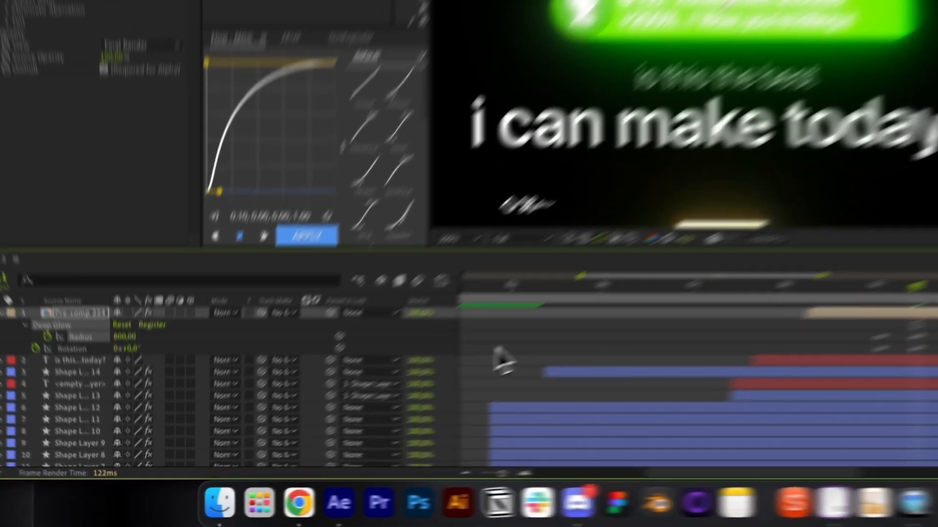
# Step: Set the badge's Rotation to 8° at 0:00:09:11, apply the BOUNCr Overshoot+ expression to it and check the tilt
pyautogui.press('shift+super+Left')
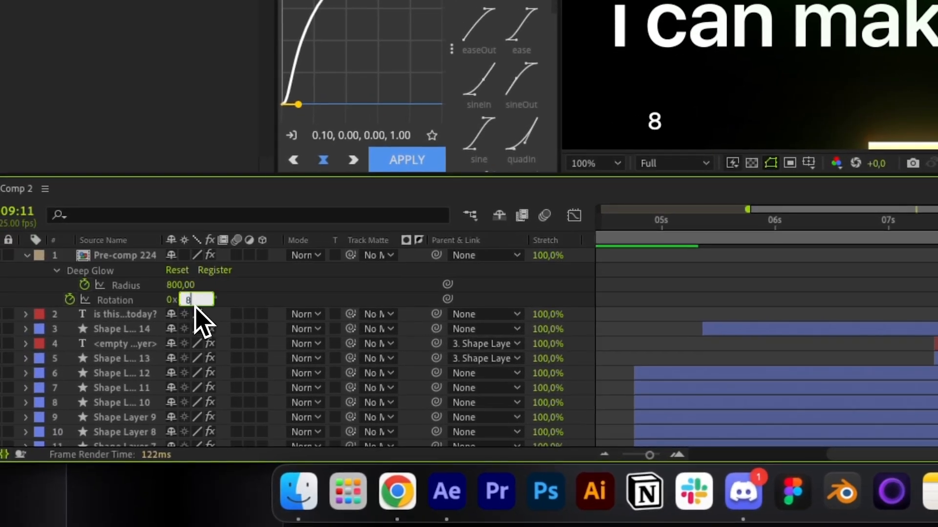
pyautogui.click(195, 303)
pyautogui.write('8')
pyautogui.press('Return')
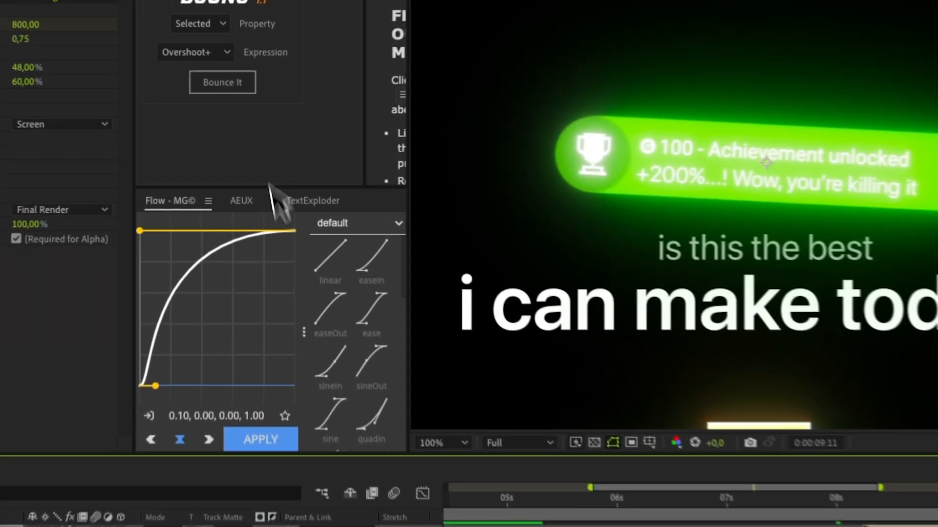
pyautogui.click(230, 112)
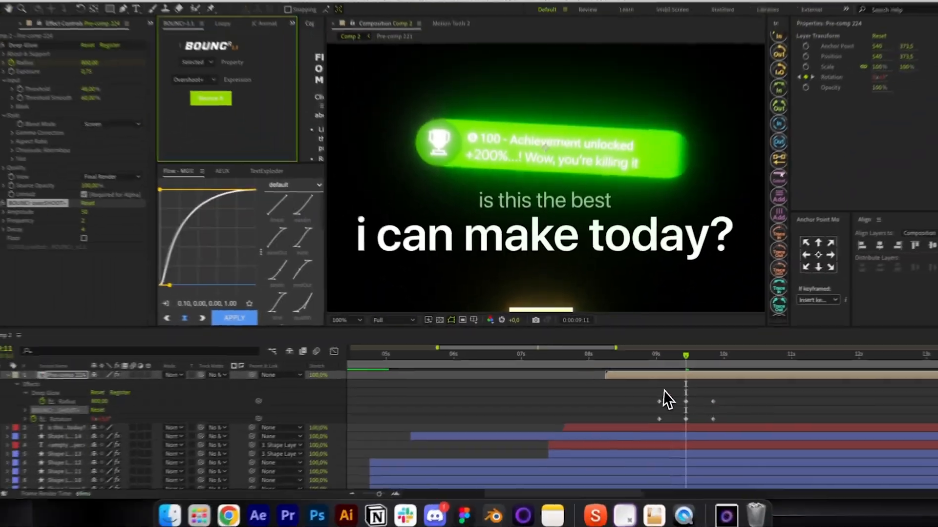
pyautogui.press('-')
pyautogui.moveTo(796, 416); pyautogui.dragTo(761, 433)
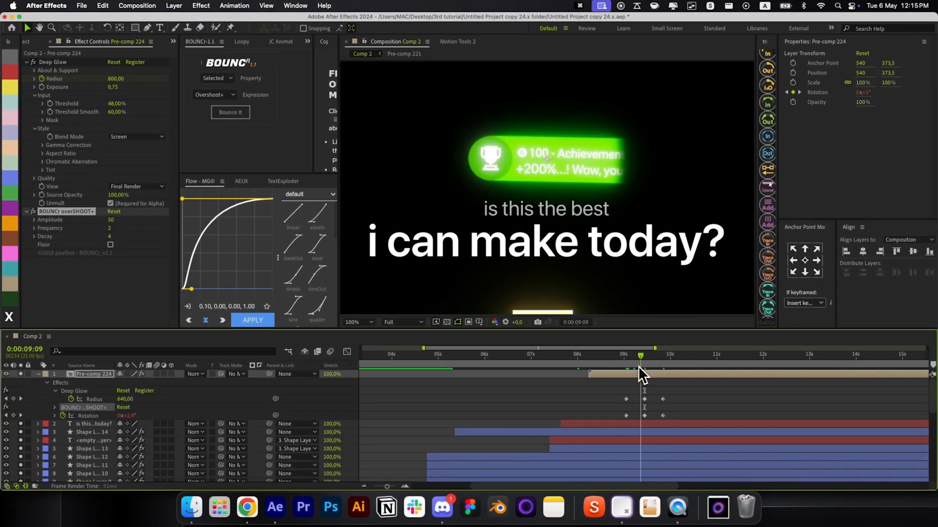
pyautogui.moveTo(639, 367)
pyautogui.mouseDown()
pyautogui.moveTo(670, 371)
pyautogui.moveTo(646, 373)
pyautogui.mouseUp()
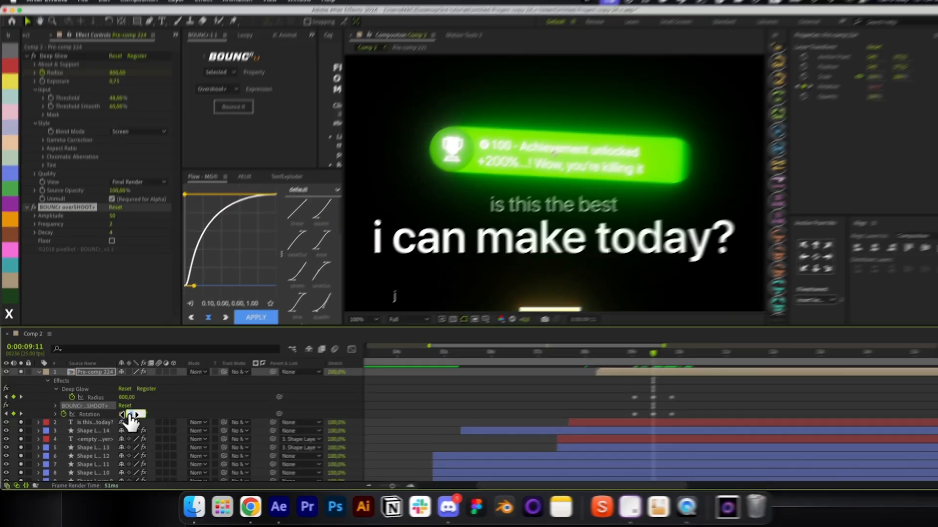
# Step: Set the middle Rotation keyframe to 7° and squeeze the Rotation keyframes closer together within the Radius keyframes
pyautogui.click(126, 416)
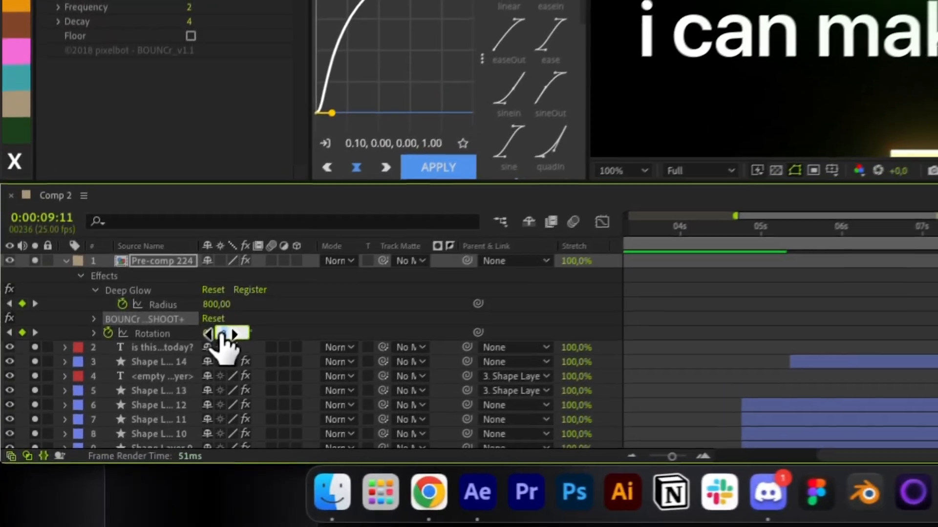
pyautogui.write('7')
pyautogui.press('Return')
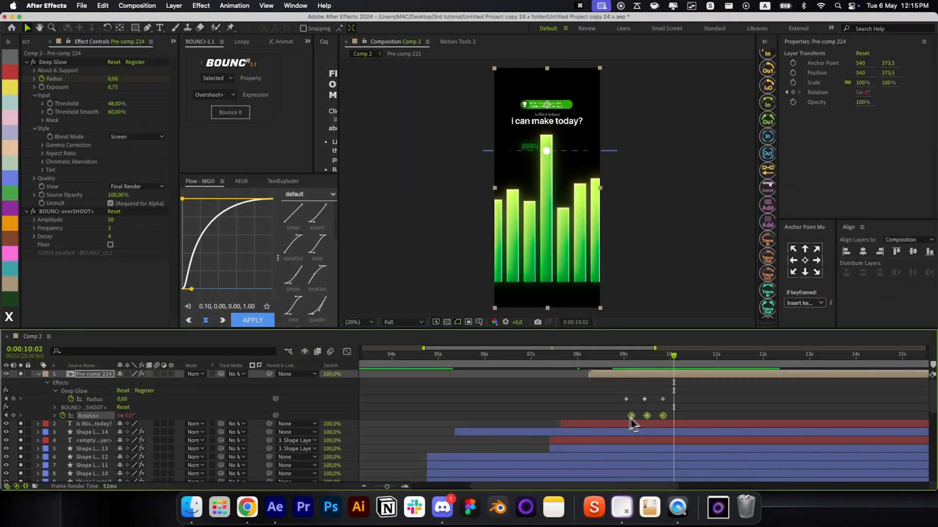
pyautogui.moveTo(631, 416); pyautogui.dragTo(640, 416)
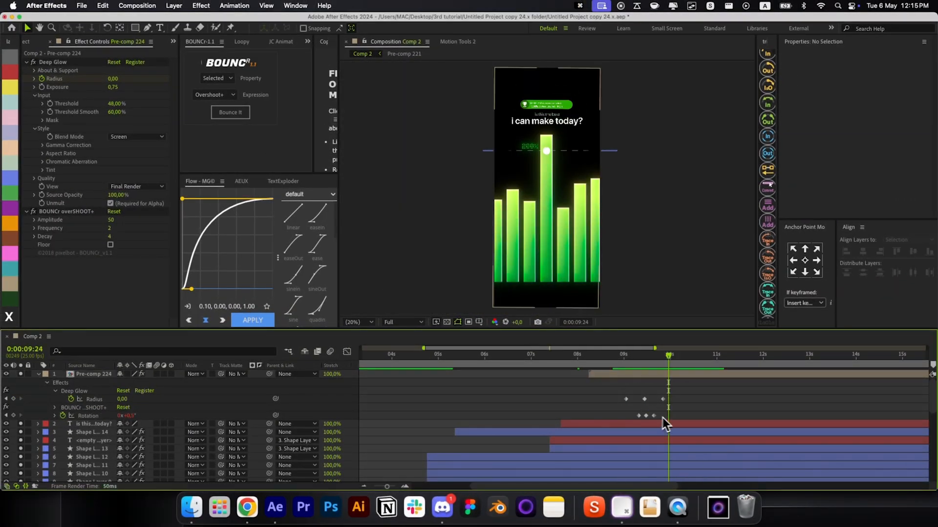
pyautogui.click(663, 399)
# Step: Preview the badge animation and shift the badge pre-comp earlier so it starts just after the question text layer
pyautogui.click(621, 359)
pyautogui.press('space')
pyautogui.click(603, 388)
pyautogui.press('space')
pyautogui.press('r')
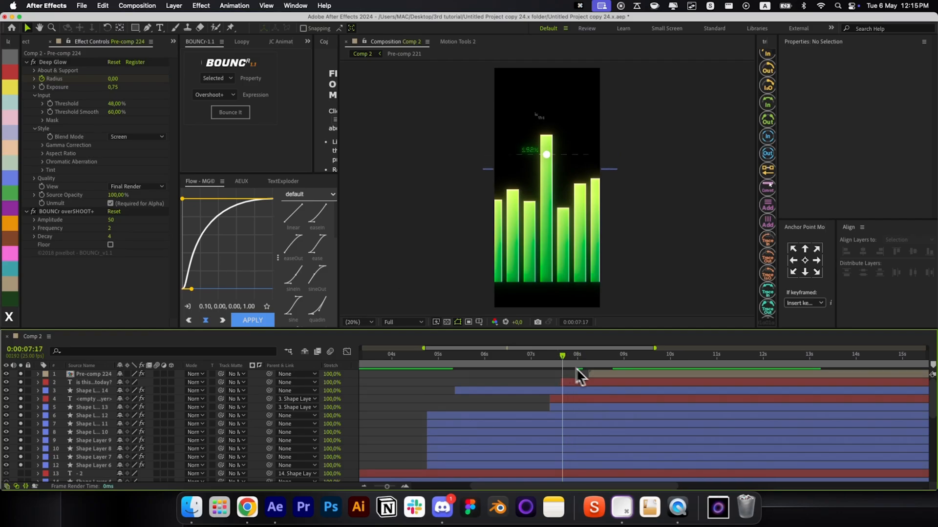
pyautogui.moveTo(599, 377)
pyautogui.mouseDown()
pyautogui.moveTo(577, 368)
pyautogui.moveTo(592, 370)
pyautogui.mouseUp()
pyautogui.moveTo(655, 376); pyautogui.dragTo(655, 377)
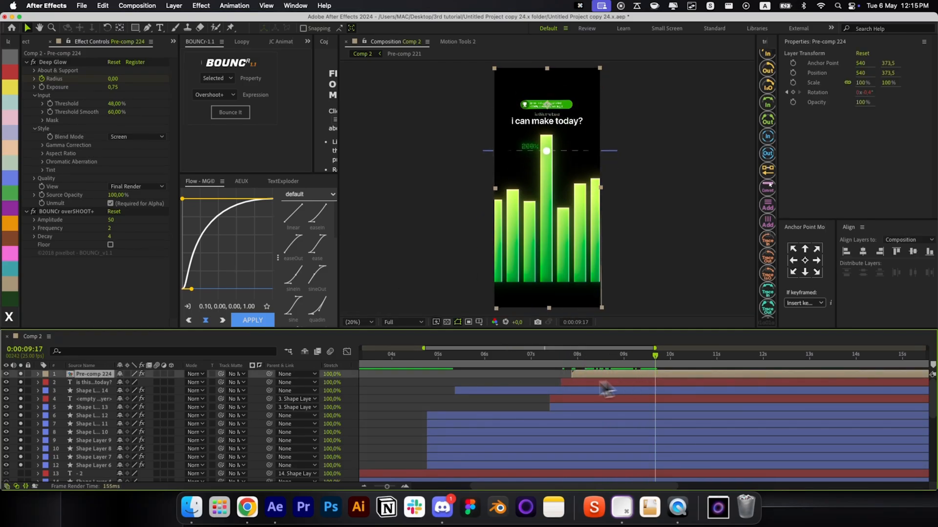
# Step: Pre-compose all bar scene layers, from Shape Layer 6 up to the badge pre-comp
pyautogui.click(548, 390)
pyautogui.scroll(-4, 548, 392)
pyautogui.scroll(-2, 450, 374)
pyautogui.scroll(2, 450, 374)
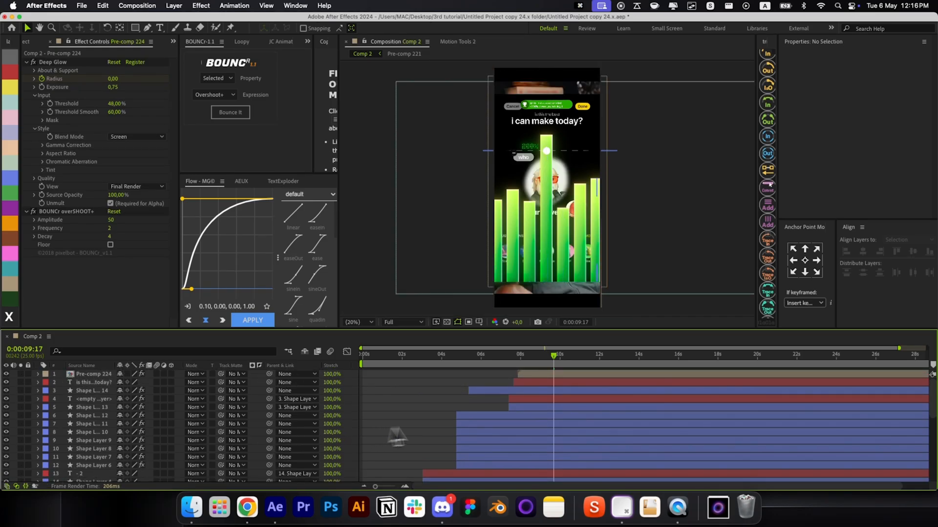
pyautogui.scroll(-2, 468, 433)
pyautogui.click(471, 446)
pyautogui.scroll(2, 471, 445)
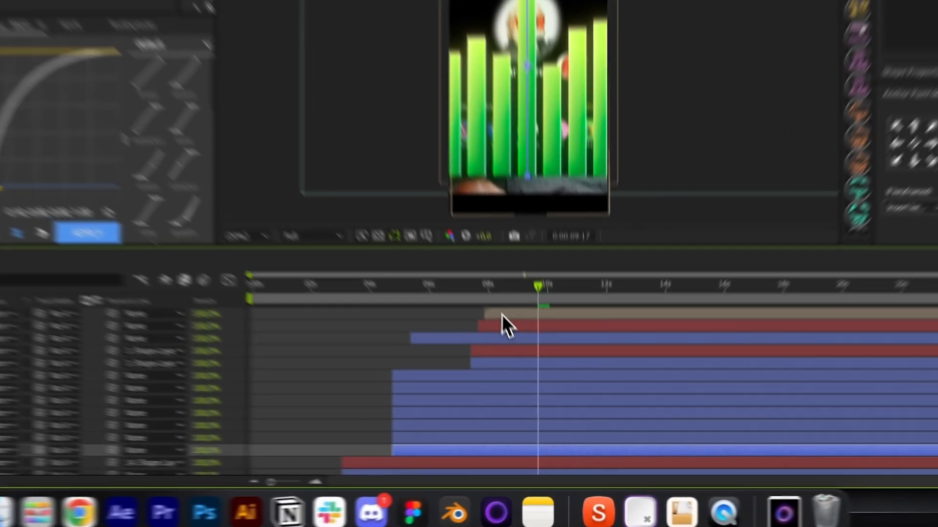
pyautogui.keyDown('shift'); pyautogui.click(529, 374); pyautogui.keyUp('shift')
pyautogui.press('shift+super+c')
pyautogui.press('Return')
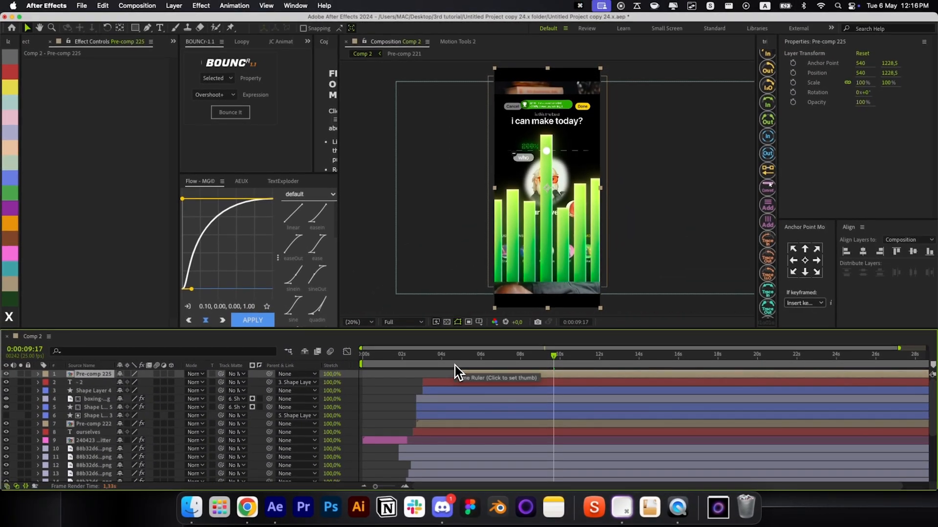
# Step: Set the main composition's height to 1920 px and check the frame at 0:00:03:20
pyautogui.click(454, 364)
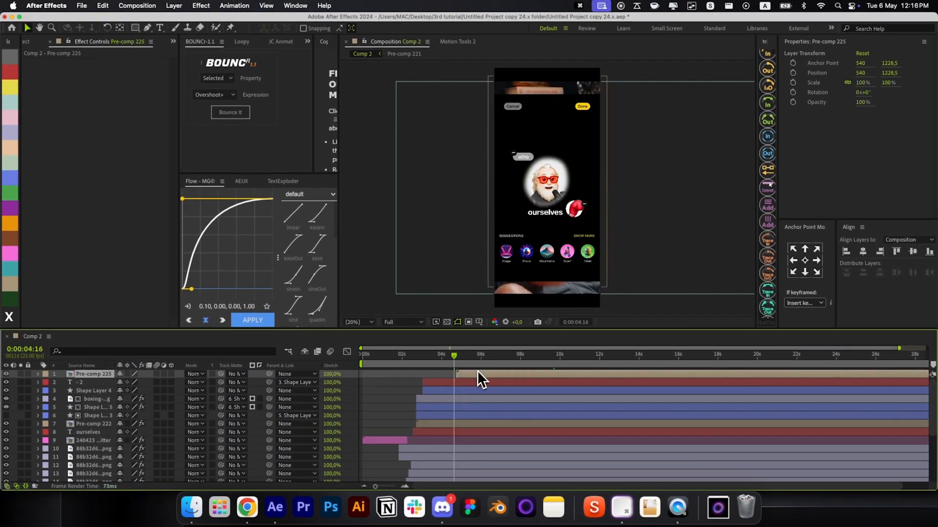
pyautogui.click(449, 358)
pyautogui.press('super+k')
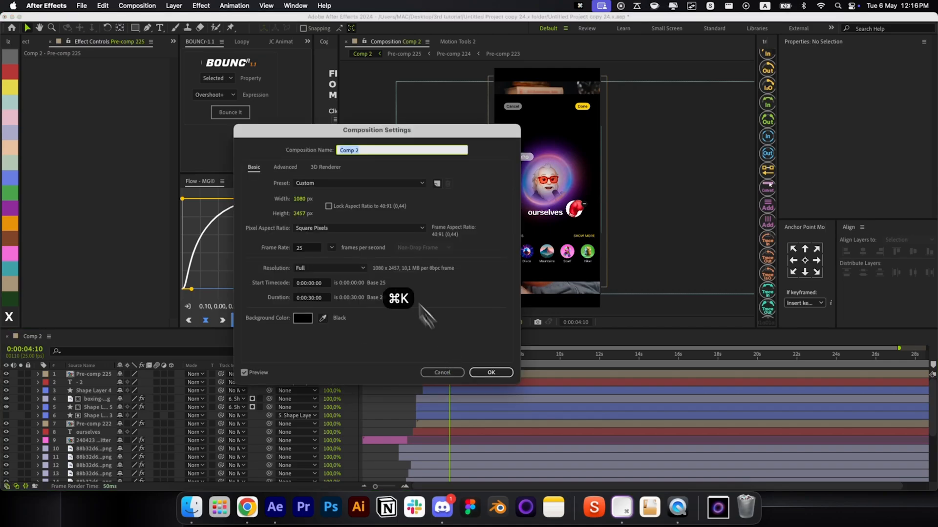
pyautogui.write('1920')
pyautogui.press('Return')
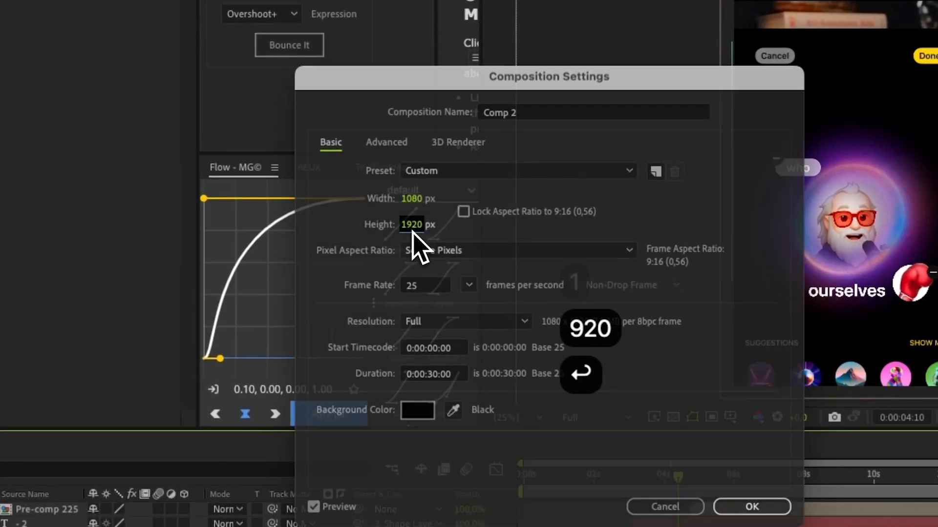
pyautogui.click(438, 357)
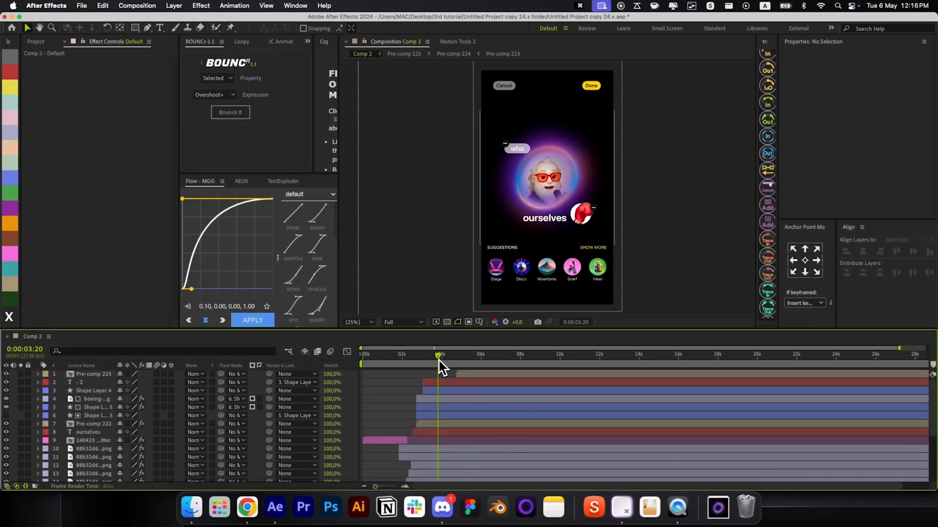
# Step: Check the frame at 0:00:04:08 and review the reference video HQ Bricks Submission.mp4 for the transition into the bars
pyautogui.moveTo(438, 360)
pyautogui.mouseDown()
pyautogui.moveTo(459, 362)
pyautogui.moveTo(448, 361)
pyautogui.mouseUp()
pyautogui.scroll(-2, 437, 433)
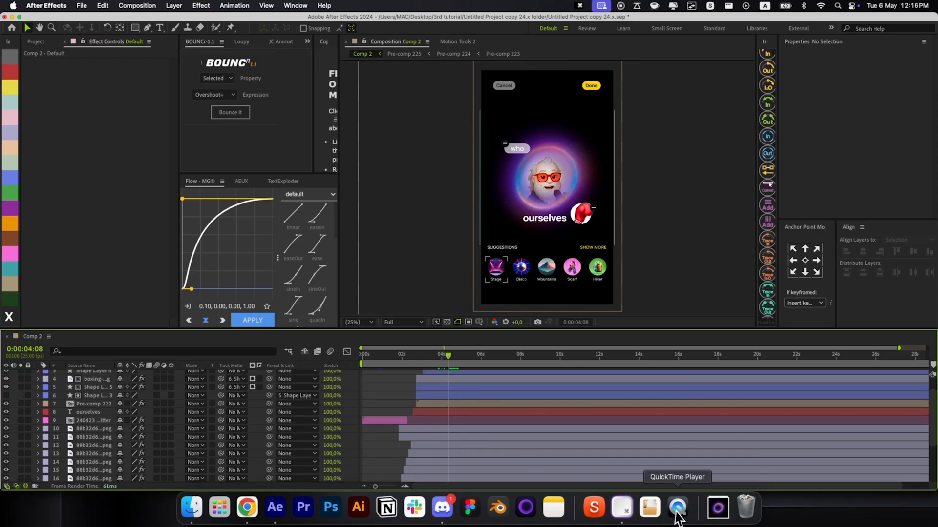
pyautogui.click(677, 507)
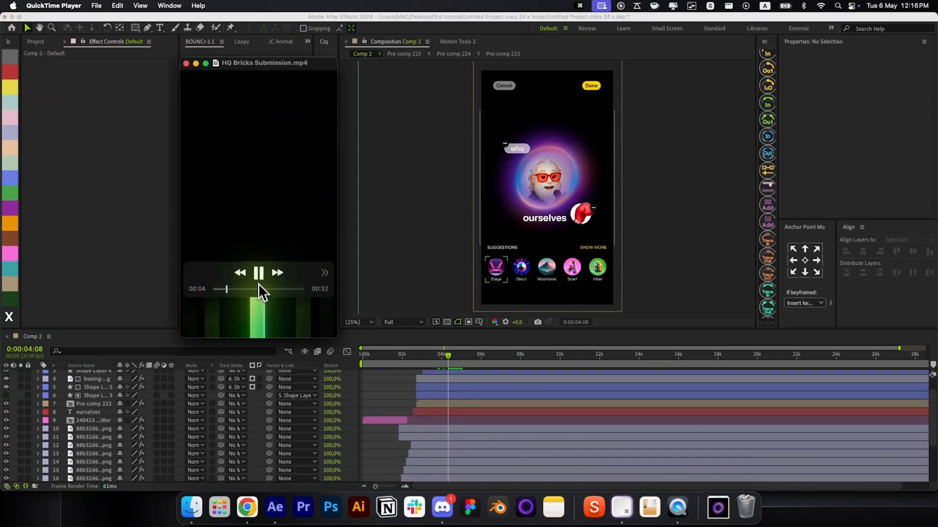
pyautogui.click(423, 360)
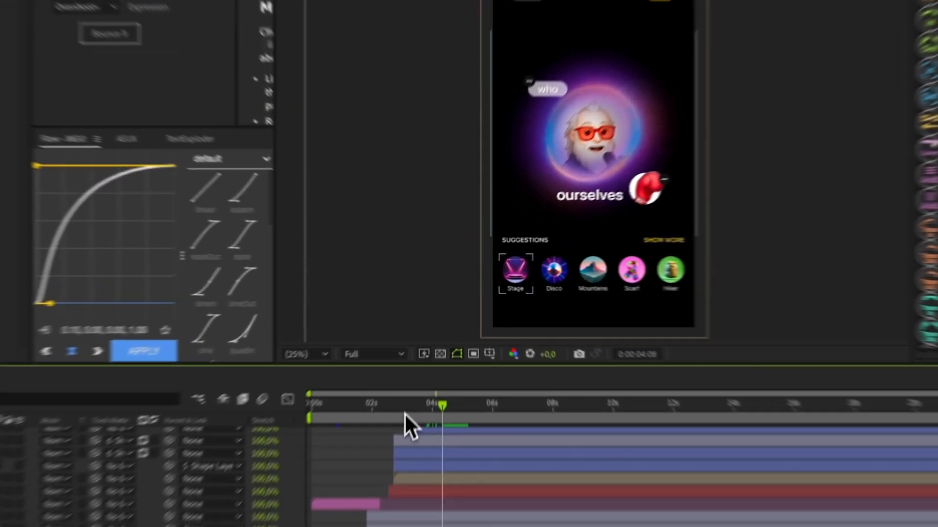
pyautogui.click(507, 80)
pyautogui.scroll(-5, 442, 446)
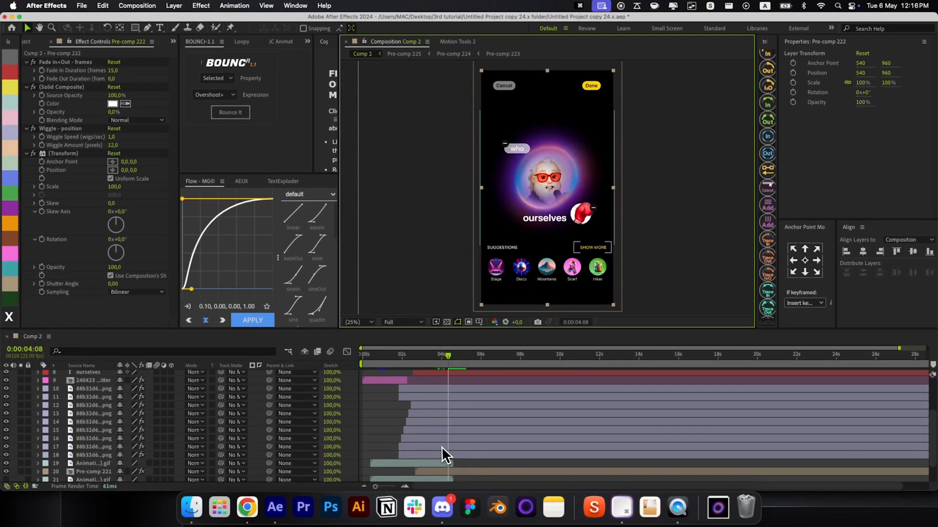
# Step: Add Position keyframes at 0:00:04:08 to all nine interface PNG layers
pyautogui.moveTo(433, 458); pyautogui.dragTo(438, 392)
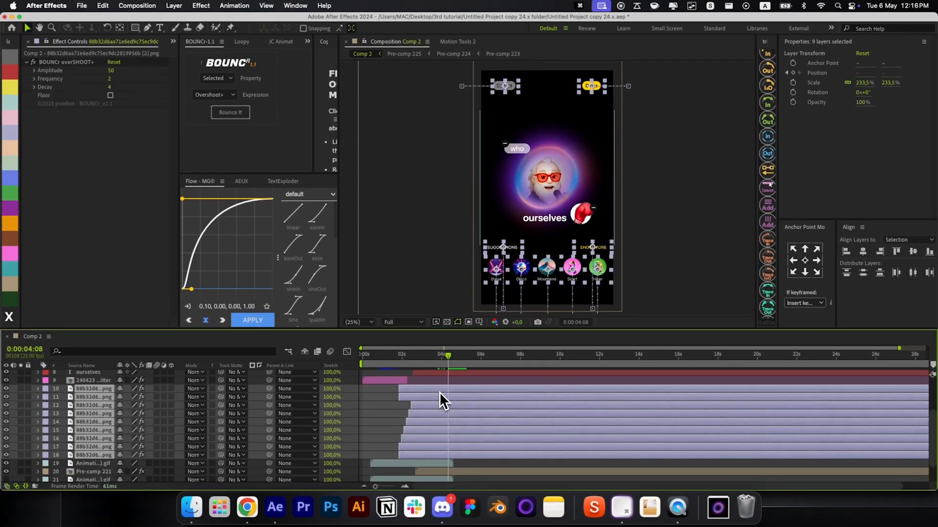
pyautogui.press('p')
pyautogui.scroll(-5, 438, 392)
pyautogui.click(13, 427)
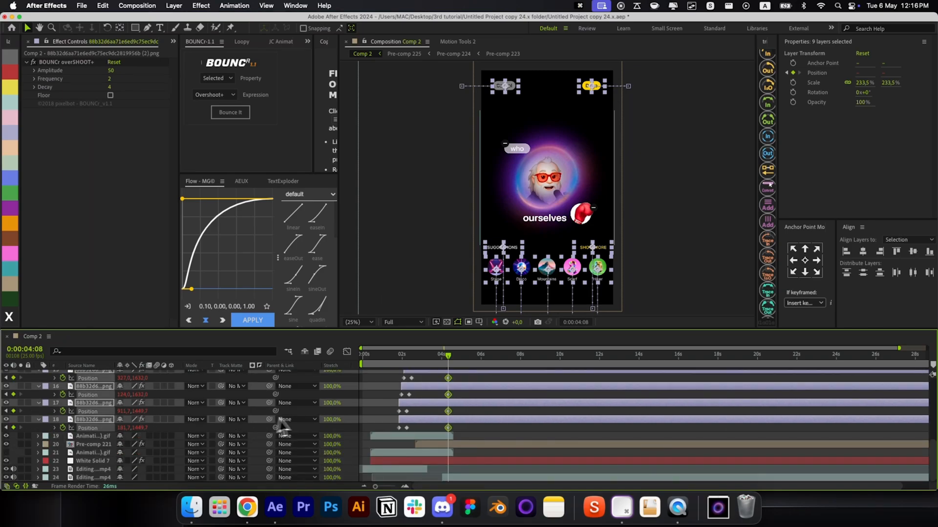
# Step: Copy the starting Position keyframes of the SUGGESTIONS and SHOW MORE layers to 0:00:04:18 so both labels exit below the frame
pyautogui.press('shift+super+Right')
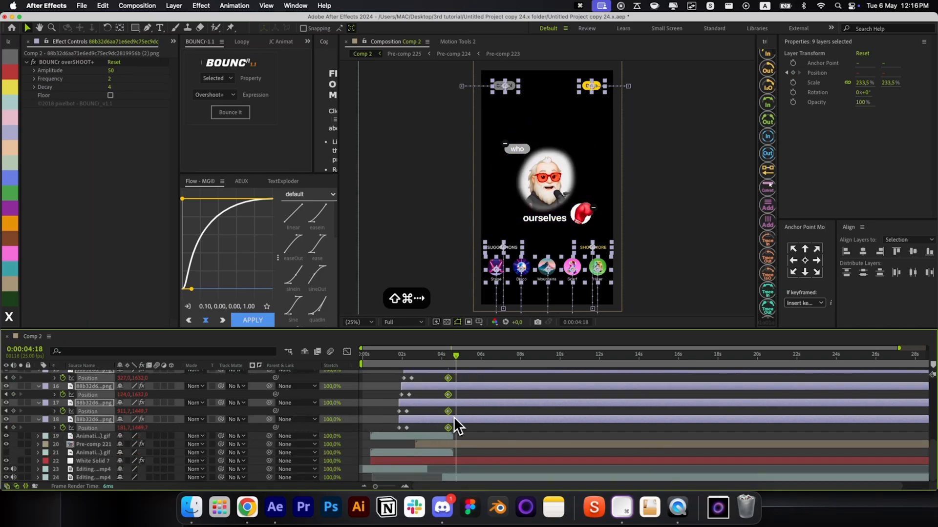
pyautogui.click(476, 379)
pyautogui.scroll(3, 473, 377)
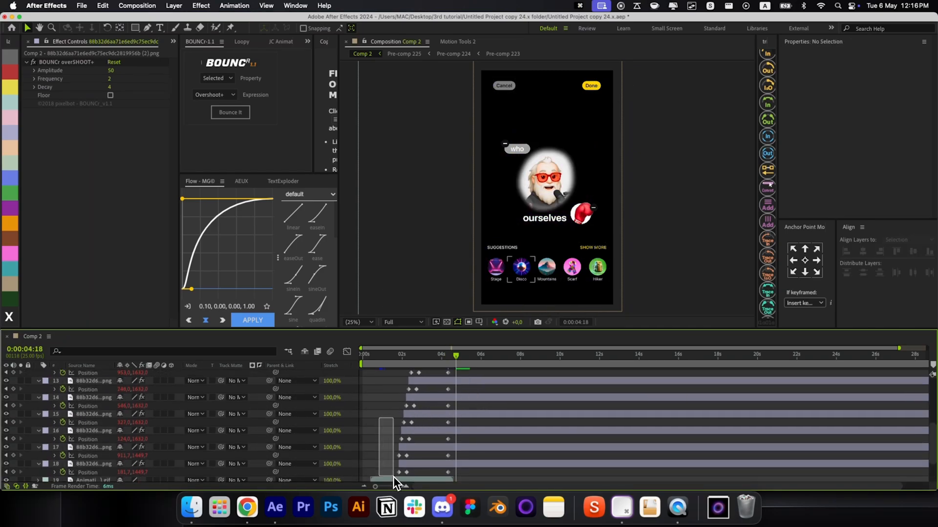
pyautogui.moveTo(394, 477); pyautogui.dragTo(400, 476)
pyautogui.press('super+c')
pyautogui.press('super+v')
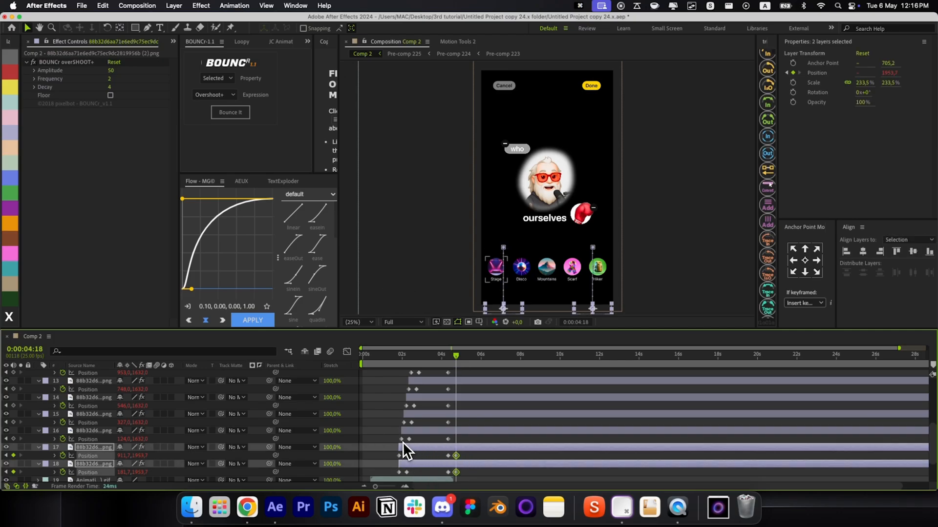
# Step: Replace the five suggestion icons' new Position keyframes with time-reversed copies of their entrance keyframes
pyautogui.scroll(2, 469, 429)
pyautogui.moveTo(457, 393); pyautogui.dragTo(436, 469)
pyautogui.press('BackSpace')
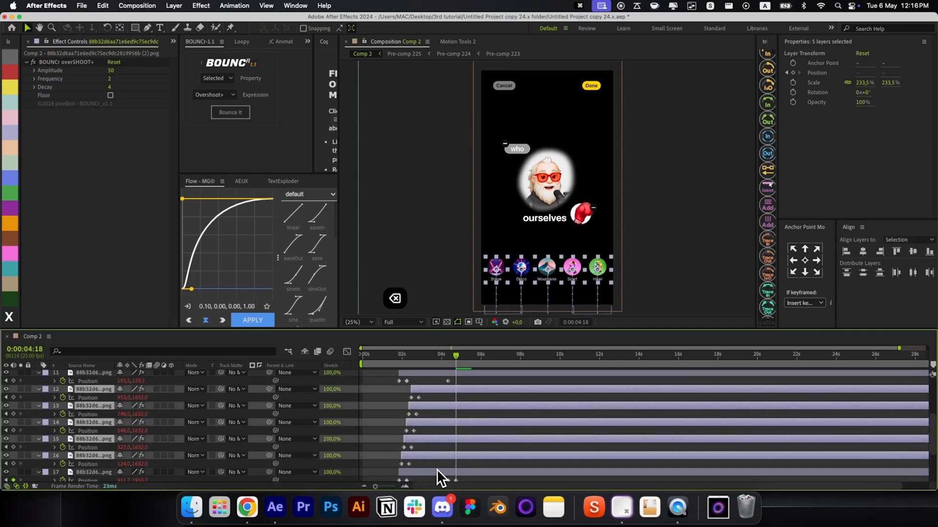
pyautogui.moveTo(423, 393); pyautogui.dragTo(391, 473)
pyautogui.press('super+c')
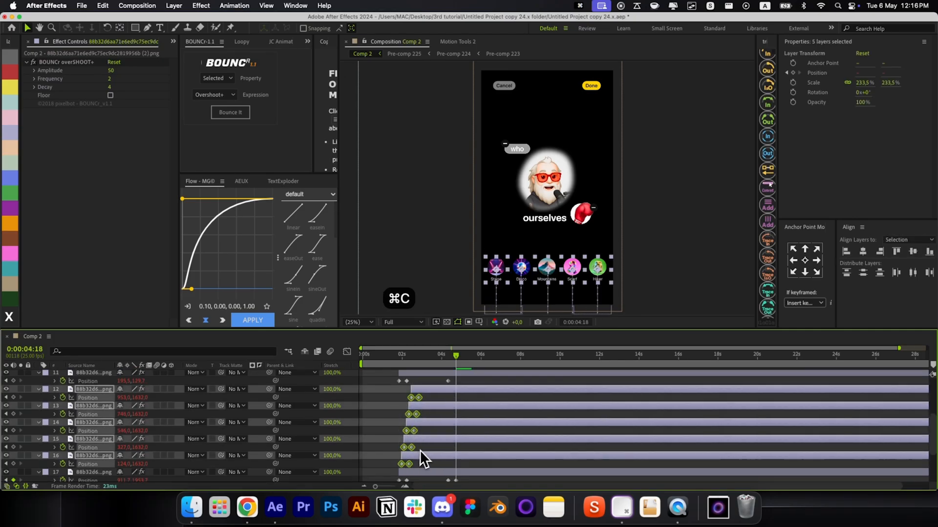
pyautogui.press('super+v')
pyautogui.rightClick(467, 400)
pyautogui.moveTo(503, 486)
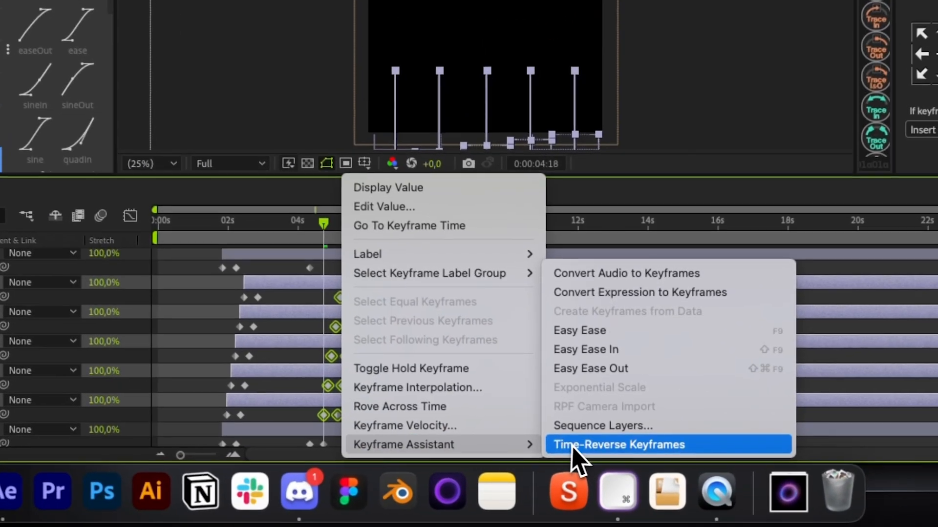
pyautogui.click(588, 486)
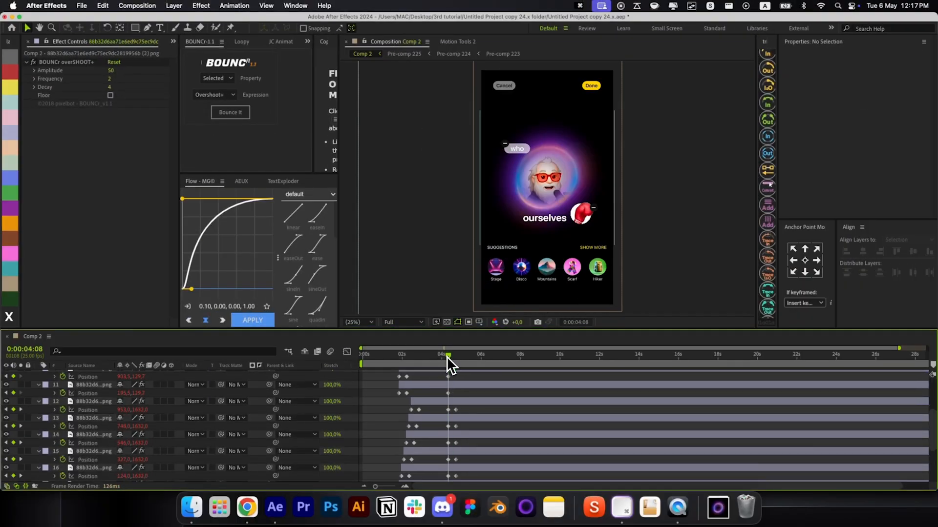
# Step: Copy the Cancel and Done buttons' entrance Position keyframes to 0:00:04:08 and time-reverse the copies
pyautogui.scroll(1, 449, 365)
pyautogui.moveTo(424, 380); pyautogui.dragTo(393, 408)
pyautogui.press('super+c')
pyautogui.press('super+v')
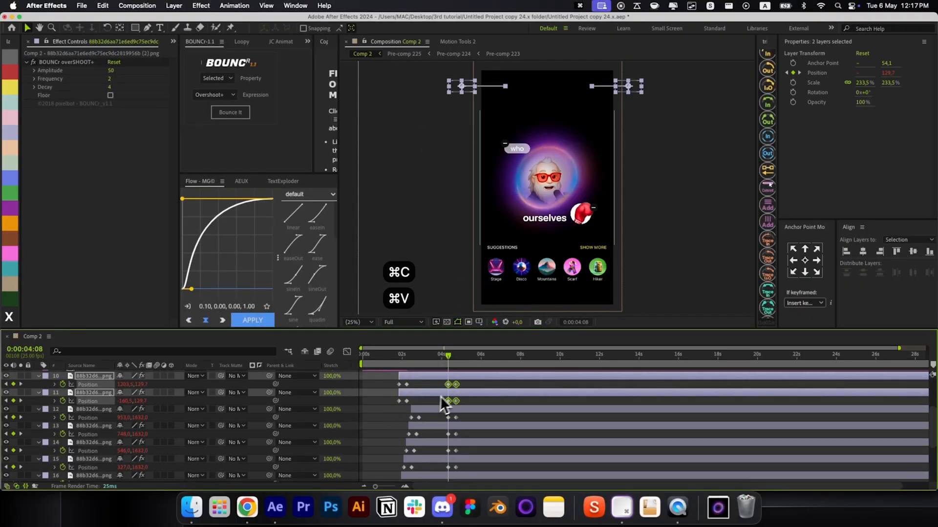
pyautogui.rightClick(453, 394)
pyautogui.moveTo(491, 484)
pyautogui.click(577, 484)
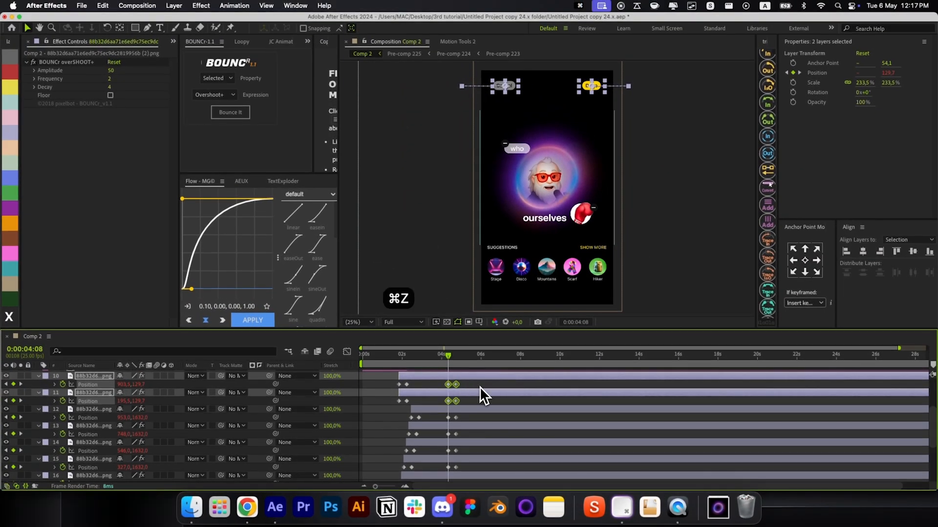
pyautogui.click(480, 388)
pyautogui.moveTo(449, 363)
pyautogui.mouseDown()
pyautogui.moveTo(459, 365)
pyautogui.moveTo(448, 365)
pyautogui.mouseUp()
pyautogui.scroll(3, 464, 378)
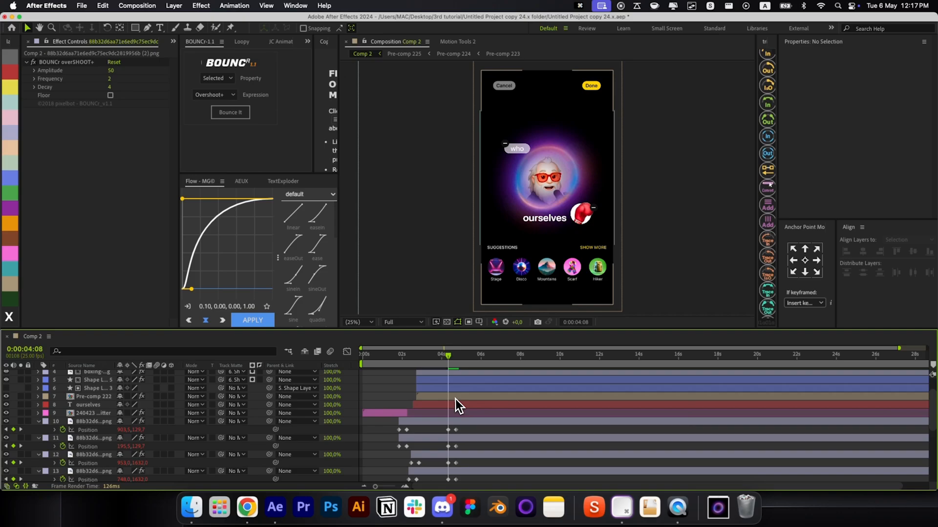
# Step: Keyframe Pre-comp 222's Position shortly before 0:00:04:08, and move it left to about 8, 960 at 0:00:05:03
pyautogui.click(455, 397)
pyautogui.press('p')
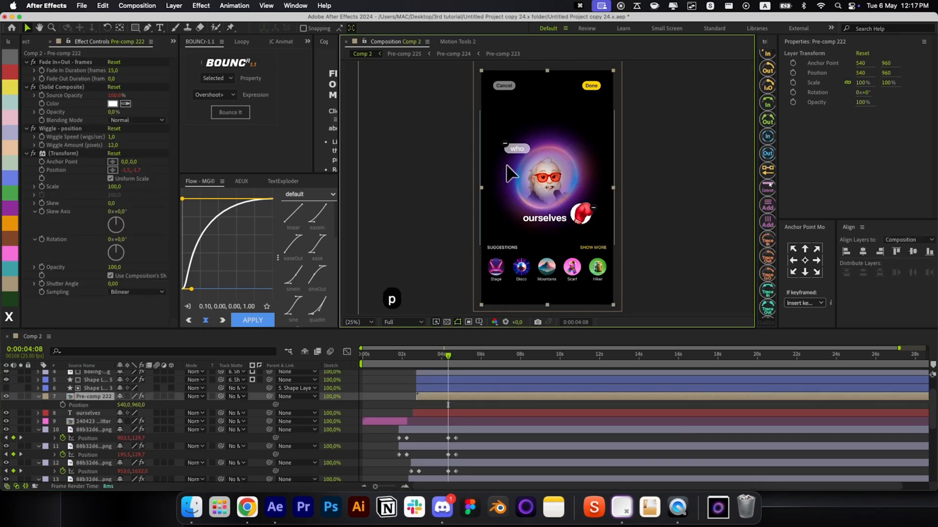
pyautogui.press('shift+super+Left')
pyautogui.click(63, 405)
pyautogui.press('shift+super+Right')
pyautogui.press('shift+super+Right')
pyautogui.press('shift+super+Right')
pyautogui.moveTo(513, 164); pyautogui.dragTo(474, 164)
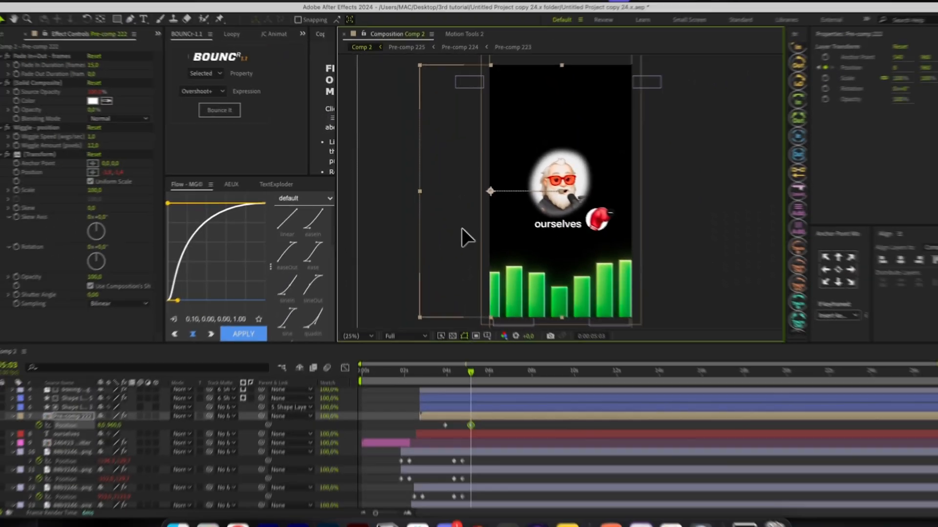
# Step: End Pre-comp 222 at 0:00:05:03, set its Fade Out Duration to 15 frames, and check its exit motion
pyautogui.hotkey('alt', ']')
pyautogui.click(115, 80)
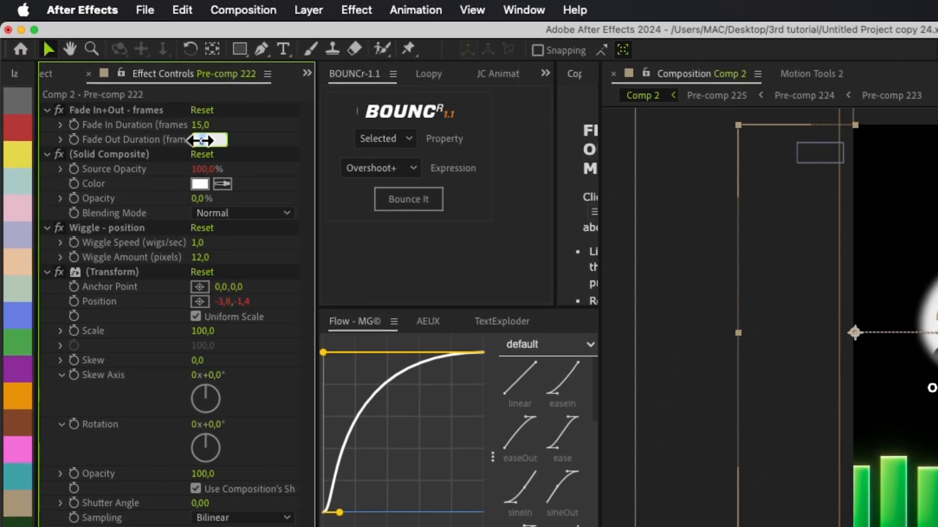
pyautogui.write('15')
pyautogui.press('Return')
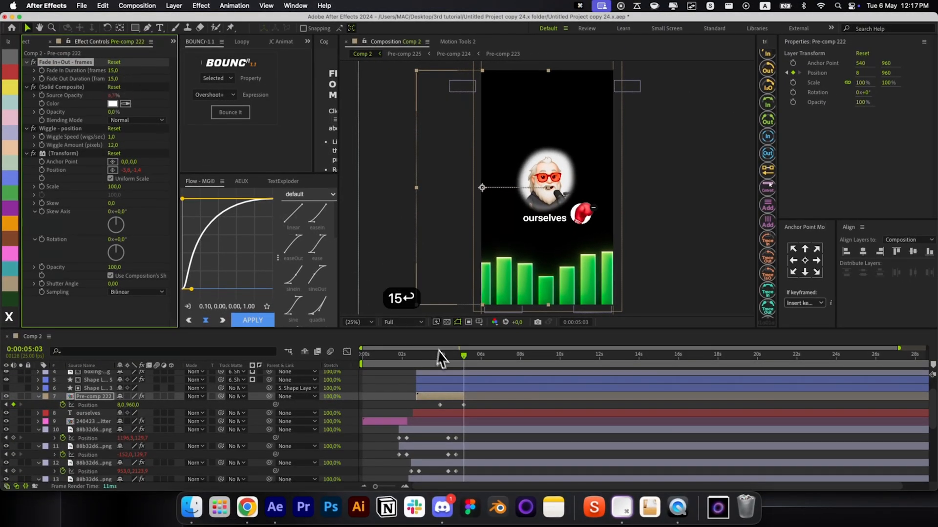
pyautogui.moveTo(442, 359); pyautogui.dragTo(450, 357)
pyautogui.click(446, 409)
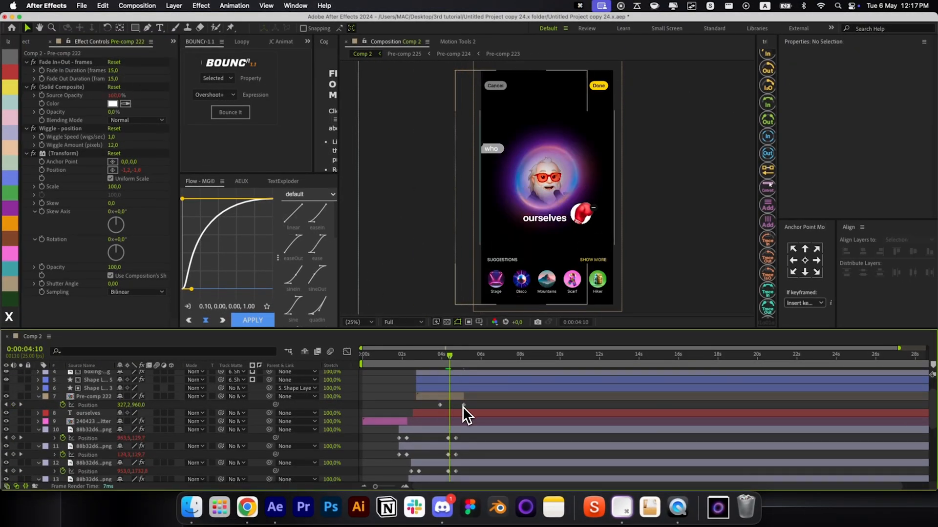
pyautogui.moveTo(463, 406); pyautogui.dragTo(481, 405)
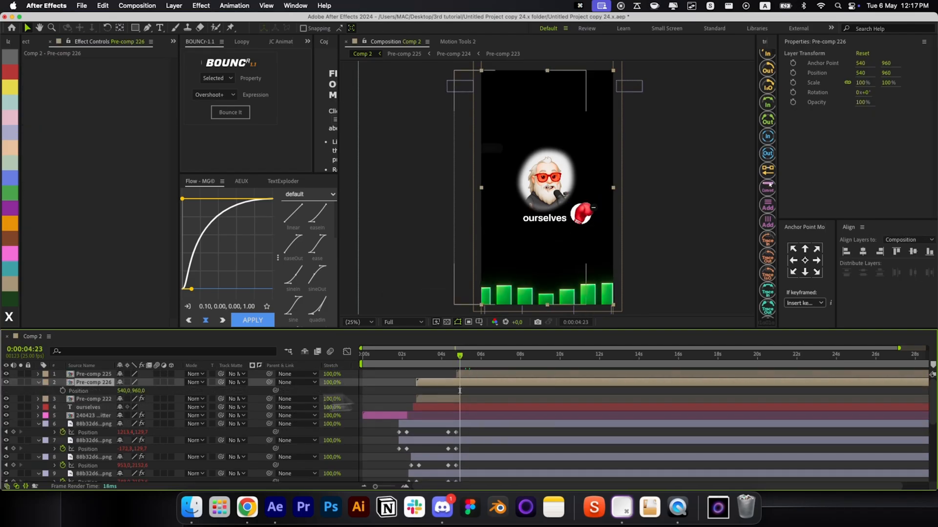
# Step: Collapse the open layer properties and create a null object directly above White Solid 7 for the avatar layers
pyautogui.press('u')
pyautogui.moveTo(443, 362)
pyautogui.mouseDown()
pyautogui.moveTo(462, 371)
pyautogui.moveTo(443, 368)
pyautogui.mouseUp()
pyautogui.click(405, 388)
pyautogui.scroll(-5, 461, 408)
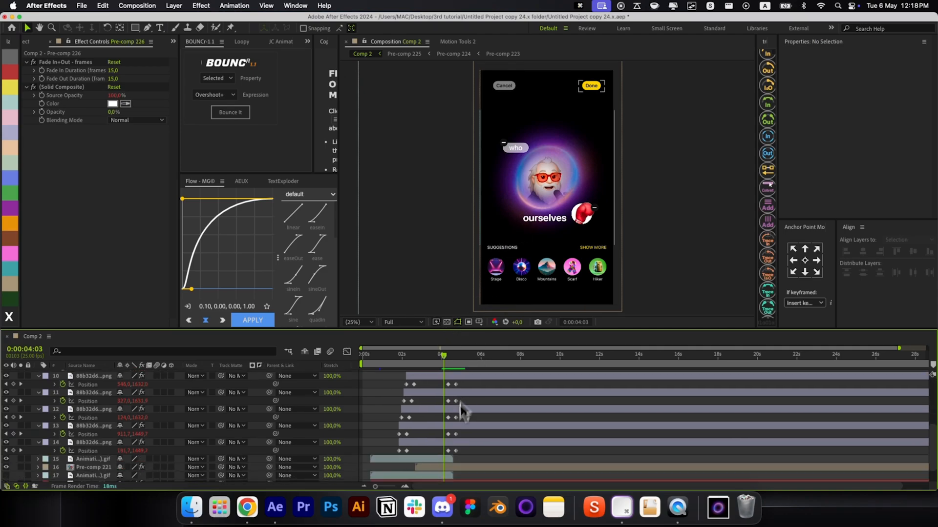
pyautogui.press('u')
pyautogui.scroll(-1, 452, 430)
pyautogui.click(438, 436)
pyautogui.keyDown('shift'); pyautogui.click(427, 445); pyautogui.keyUp('shift')
pyautogui.keyDown('shift'); pyautogui.click(425, 453); pyautogui.keyUp('shift')
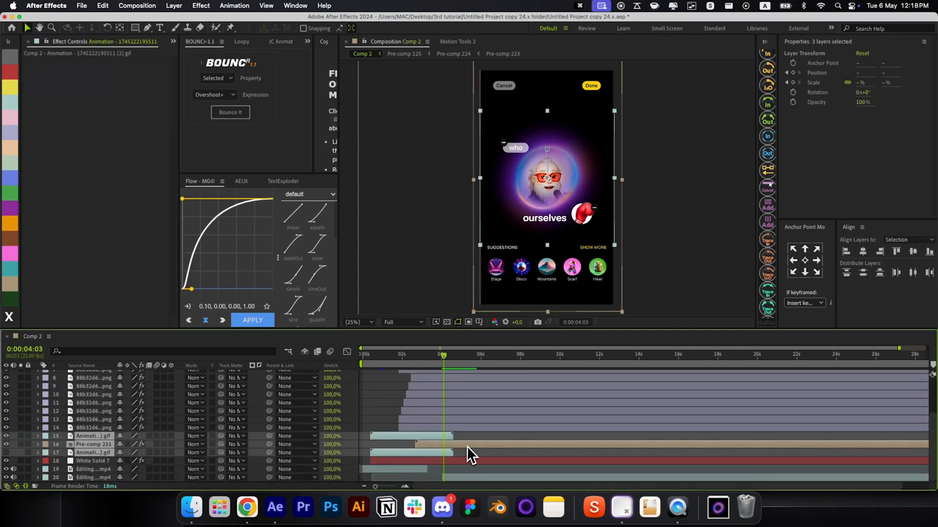
pyautogui.click(373, 412)
pyautogui.press('alt+shift+super+y')
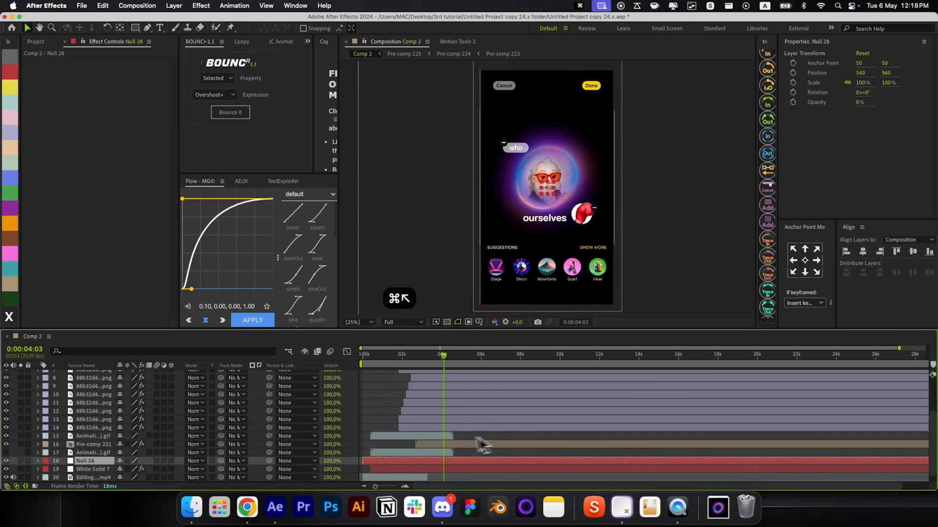
# Step: Parent both Animation GIF layers and Pre-comp 221 to Null 28
pyautogui.click(439, 436)
pyautogui.keyDown('shift'); pyautogui.click(434, 453); pyautogui.keyUp('shift')
pyautogui.moveTo(269, 453); pyautogui.dragTo(93, 461)
# Step: Add a Position keyframe to Null 28 at 0:00:03:18 and check the frames up to 0:00:05:18
pyautogui.click(91, 461)
pyautogui.press('p')
pyautogui.click(63, 469)
pyautogui.press('shift+super+Right')
pyautogui.press('shift+super+Right')
pyautogui.press('shift+super+Right')
pyautogui.press('shift+super+Right')
pyautogui.press('shift+super+Right')
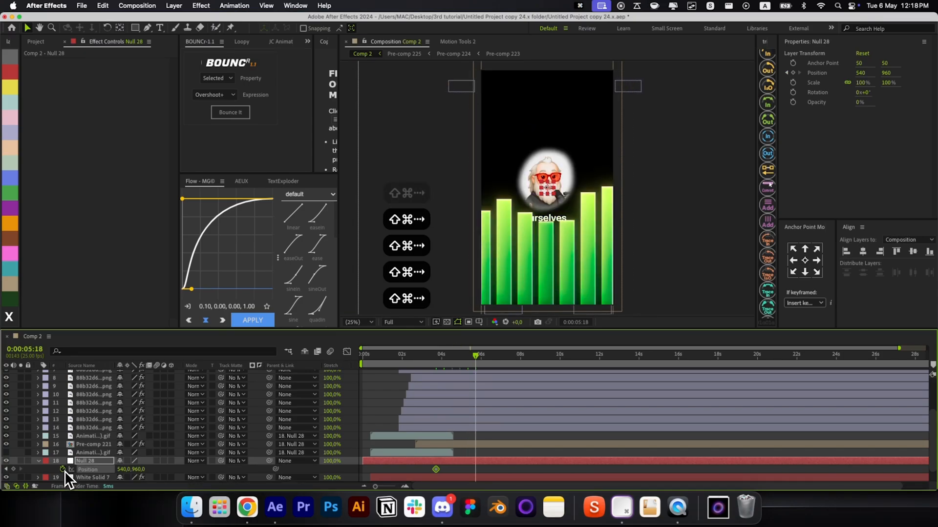
pyautogui.moveTo(459, 359); pyautogui.dragTo(435, 363)
pyautogui.scroll(5, 446, 410)
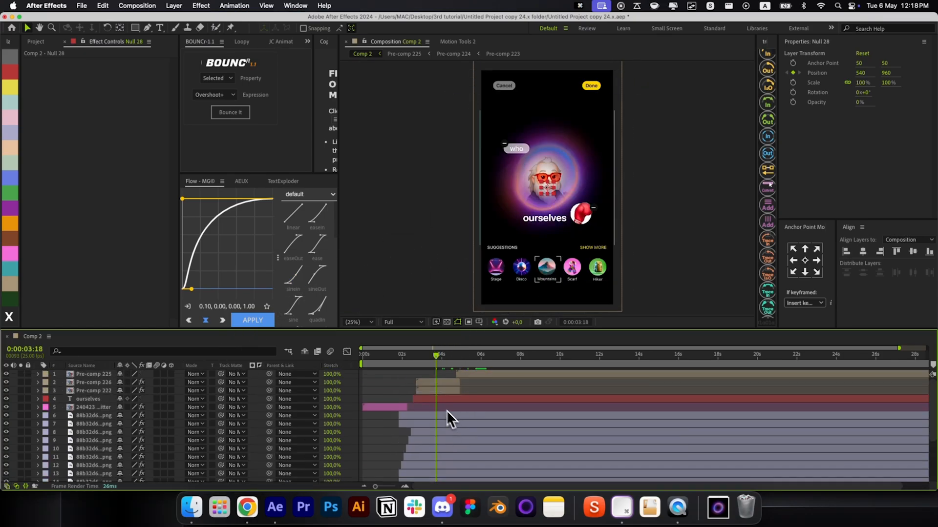
# Step: Parent the "ourselves" text layer to Null 28 in the enlarged timeline
pyautogui.press('`')
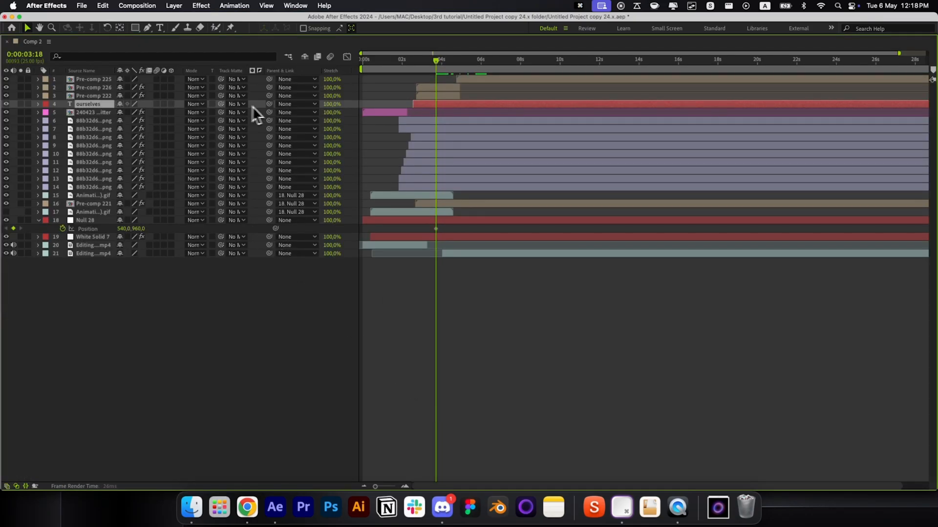
pyautogui.moveTo(152, 200); pyautogui.dragTo(110, 222)
pyautogui.press('`')
# Step: Set Null 28's Position to 540, 2435 at 0:00:04:24 to push the avatar group below the frame
pyautogui.scroll(-5, 449, 384)
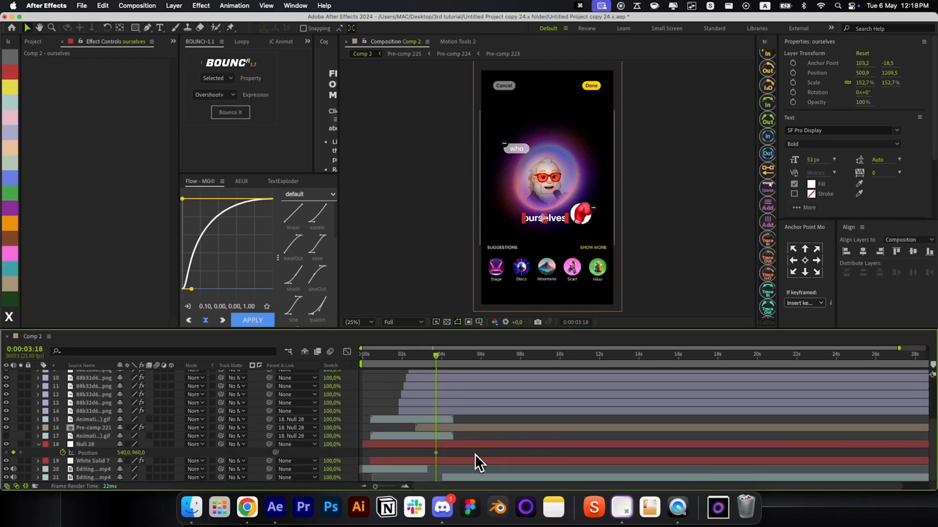
pyautogui.click(461, 362)
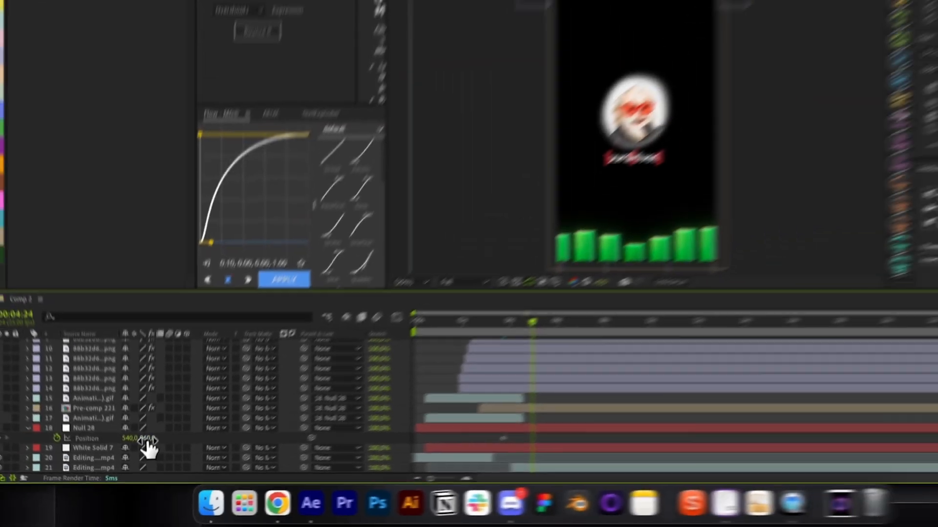
pyautogui.moveTo(108, 418); pyautogui.dragTo(736, 482)
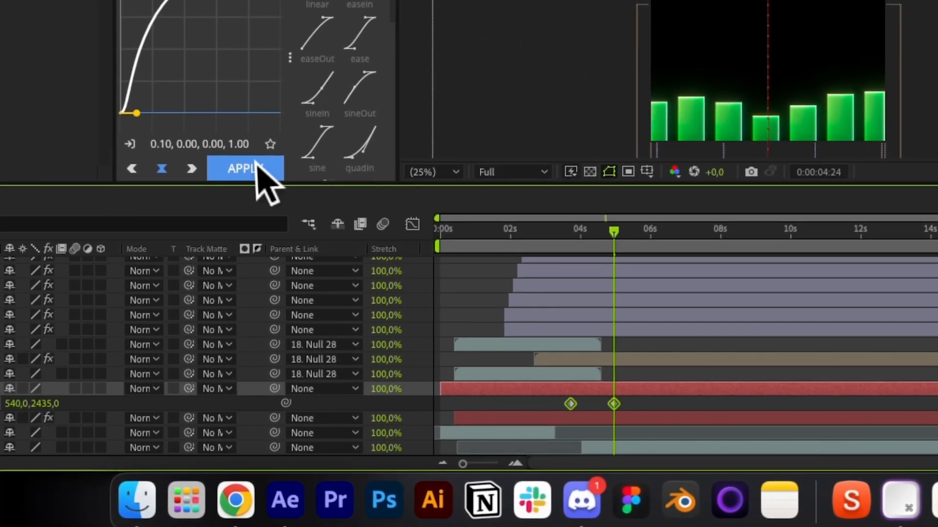
# Step: Apply the 0.10, 0.00, 0.00, 1.00 Flow curve to Null 28's Position keyframes and preview the motion
pyautogui.click(253, 320)
pyautogui.click(371, 395)
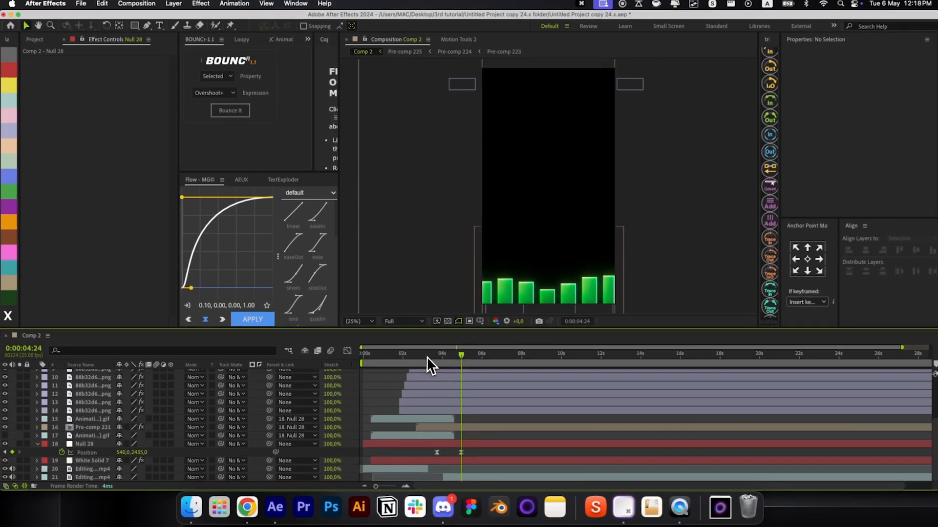
pyautogui.moveTo(427, 356); pyautogui.dragTo(441, 362)
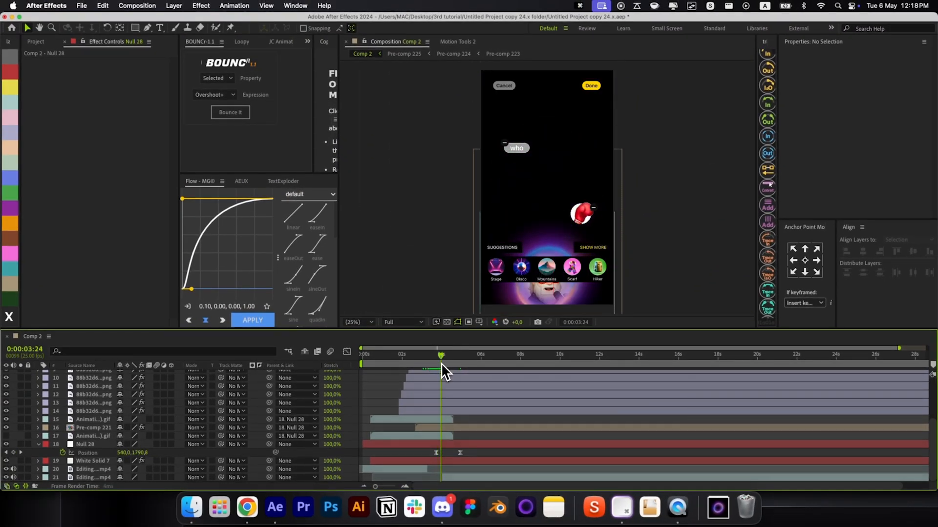
# Step: Apply Easy Ease to both Null 28 Position keyframes and check the motion up to 0:00:04:10
pyautogui.moveTo(471, 453); pyautogui.dragTo(424, 465)
pyautogui.press('F9')
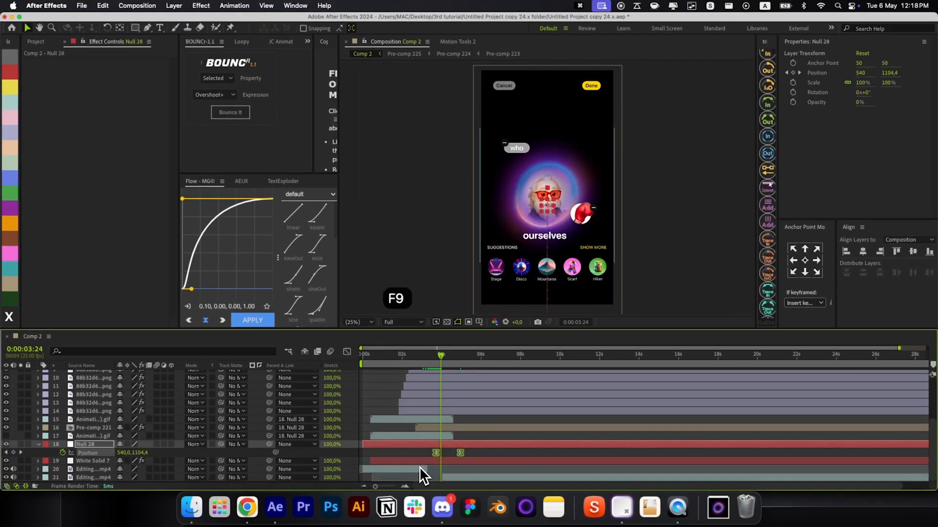
pyautogui.moveTo(440, 361); pyautogui.dragTo(449, 362)
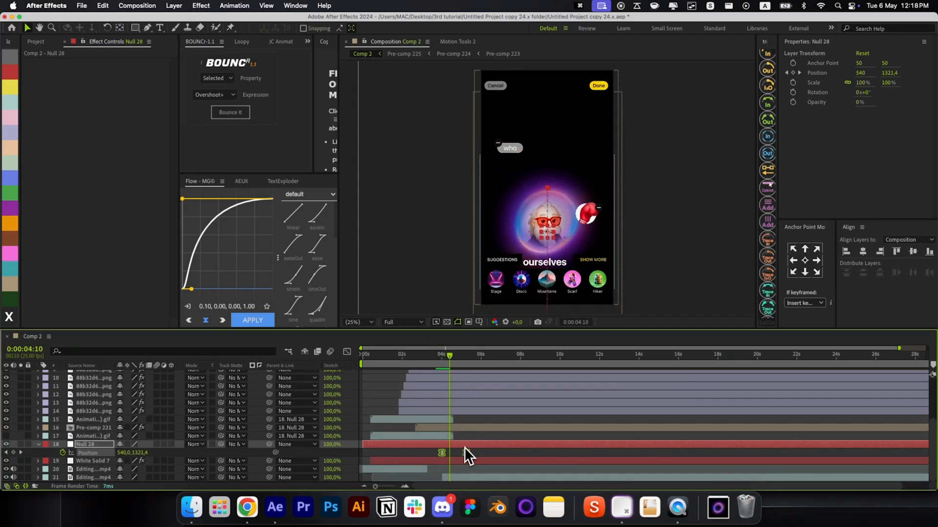
# Step: Shift Null 28's Position keyframes to start at 0:00:04:10 and stretch the two animation GIF layers to 124% and 127%
pyautogui.moveTo(464, 453); pyautogui.dragTo(472, 453)
pyautogui.moveTo(450, 365)
pyautogui.mouseDown()
pyautogui.moveTo(470, 367)
pyautogui.moveTo(451, 365)
pyautogui.mouseUp()
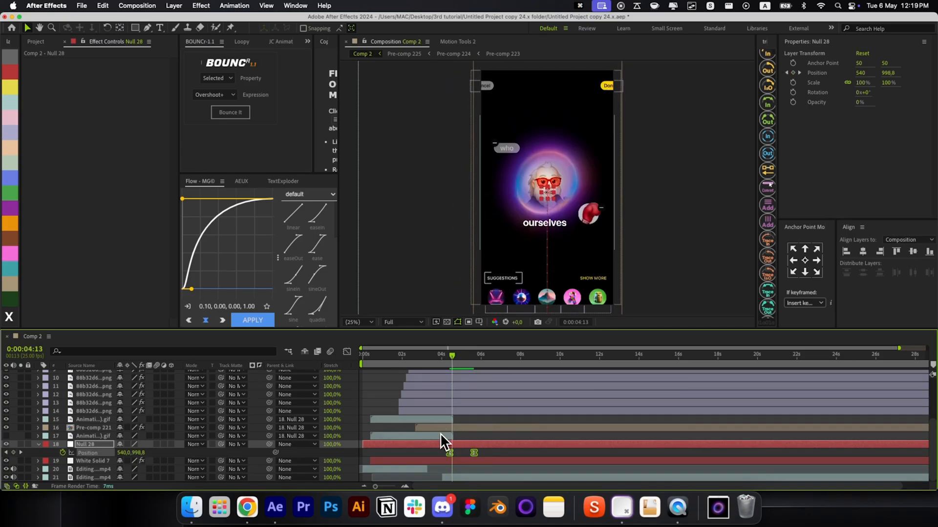
pyautogui.click(443, 423)
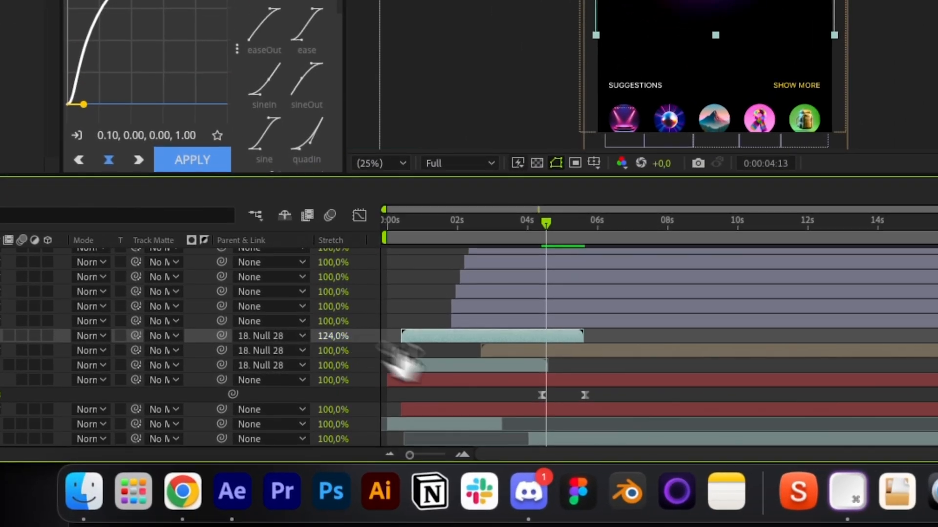
pyautogui.click(423, 366)
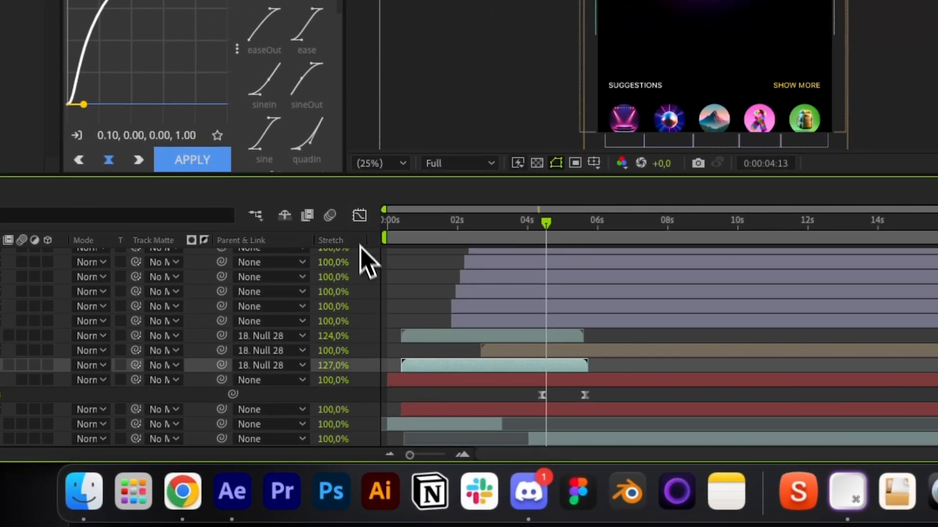
pyautogui.rightClick(348, 238)
pyautogui.moveTo(389, 301)
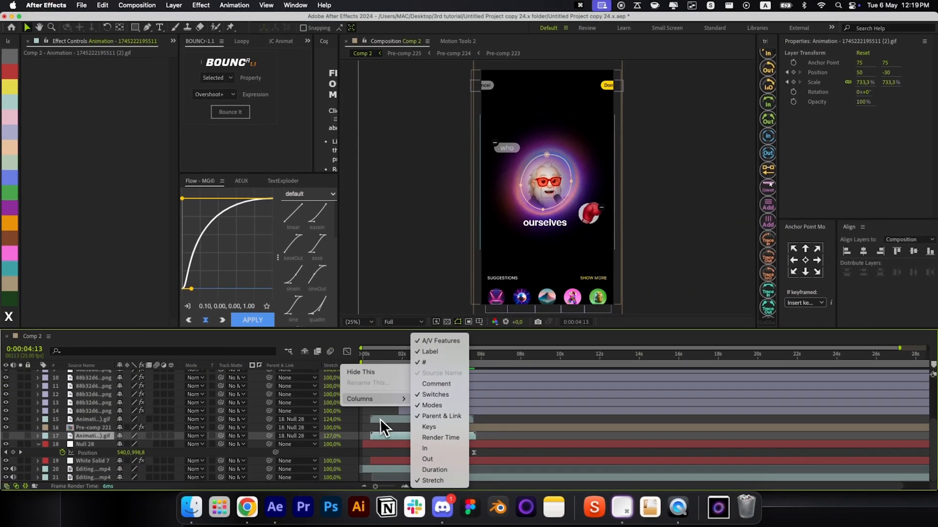
pyautogui.click(383, 402)
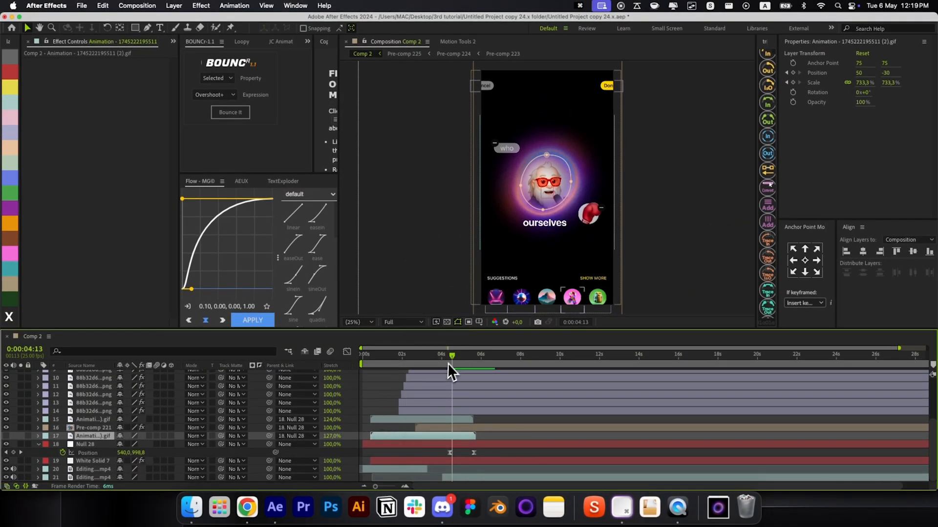
# Step: Switch to QuickTime Player and replay HQ Bricks Submission.mp4 around 00:04 to examine the reference transition into the bars
pyautogui.moveTo(465, 341); pyautogui.dragTo(335, 383)
pyautogui.click(678, 508)
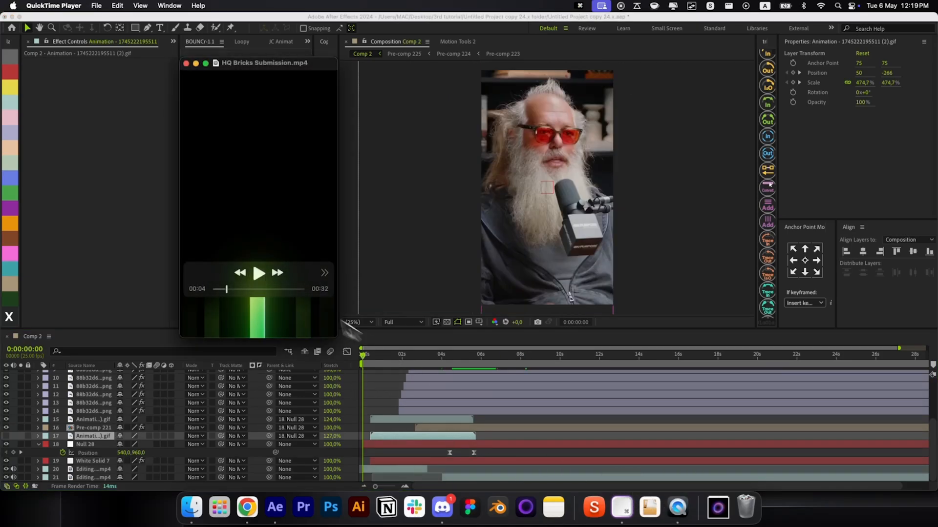
pyautogui.click(224, 289)
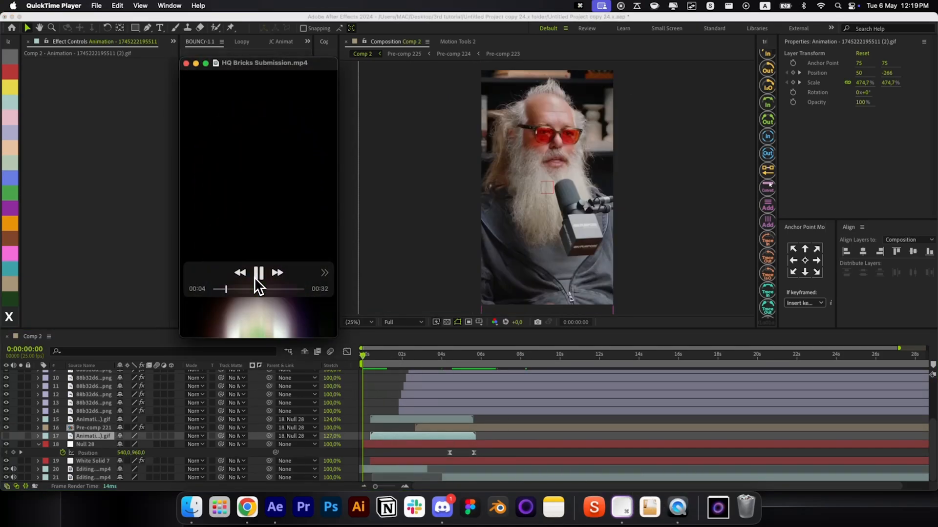
pyautogui.click(255, 278)
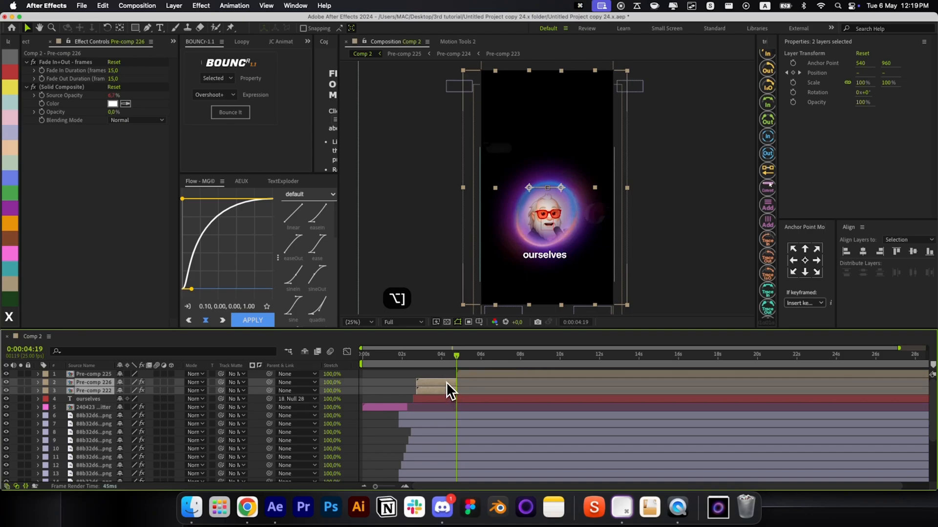
# Step: Lengthen the ease handles of Null 28's Position keyframes in the speed graph and preview the motion
pyautogui.moveTo(447, 382)
pyautogui.mouseDown()
pyautogui.moveTo(441, 365)
pyautogui.moveTo(458, 372)
pyautogui.mouseUp()
pyautogui.scroll(-5, 460, 386)
pyautogui.moveTo(482, 449); pyautogui.dragTo(438, 457)
pyautogui.click(347, 352)
pyautogui.press('=')
pyautogui.press('=')
pyautogui.press('=')
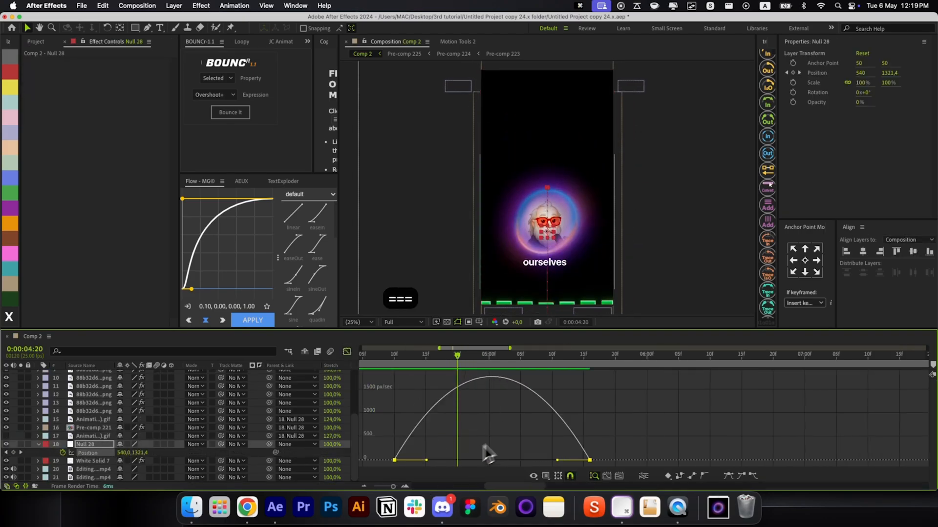
pyautogui.moveTo(557, 460); pyautogui.dragTo(502, 464)
pyautogui.moveTo(457, 363); pyautogui.dragTo(501, 366)
pyautogui.moveTo(502, 460); pyautogui.dragTo(491, 460)
pyautogui.moveTo(481, 363); pyautogui.dragTo(437, 359)
pyautogui.moveTo(426, 460); pyautogui.dragTo(438, 460)
pyautogui.press('space')
pyautogui.press('space')
pyautogui.hotkey('shift', 'F3')
# Step: Move the Pre-comp 225 layer below the avatar animation layers, directly above Null 28 in the layer order
pyautogui.click(580, 446)
pyautogui.press('-')
pyautogui.press('-')
pyautogui.press('-')
pyautogui.scroll(5, 537, 430)
pyautogui.click(498, 374)
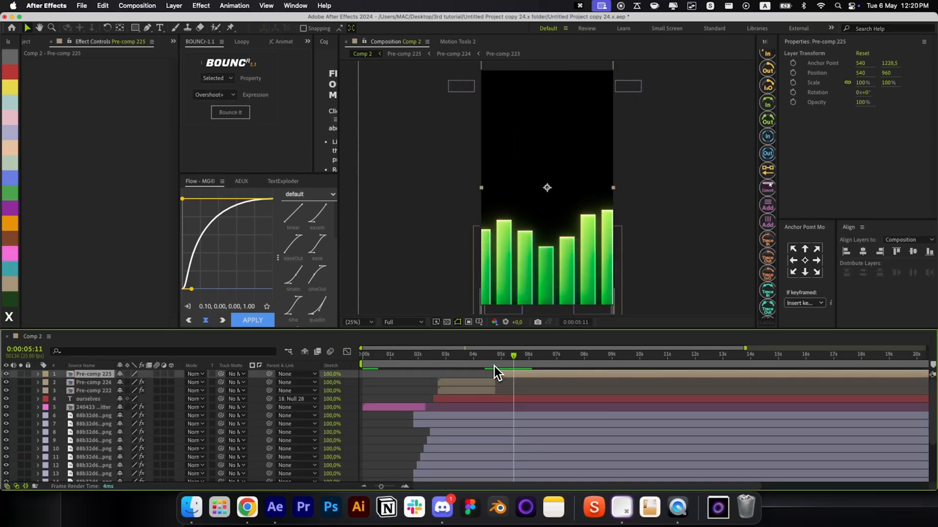
pyautogui.click(493, 366)
pyautogui.press('`')
pyautogui.moveTo(113, 80); pyautogui.dragTo(146, 226)
pyautogui.press('`')
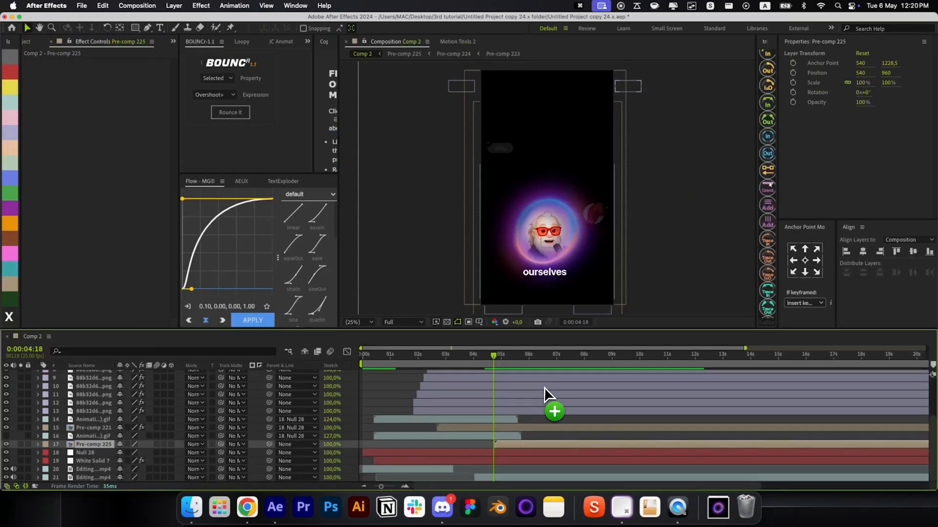
# Step: Apply the Luma Key effect to the upper animation GIF layer with a Threshold of 3
pyautogui.moveTo(495, 361); pyautogui.dragTo(465, 362)
pyautogui.click(467, 362)
pyautogui.click(462, 426)
pyautogui.click(467, 421)
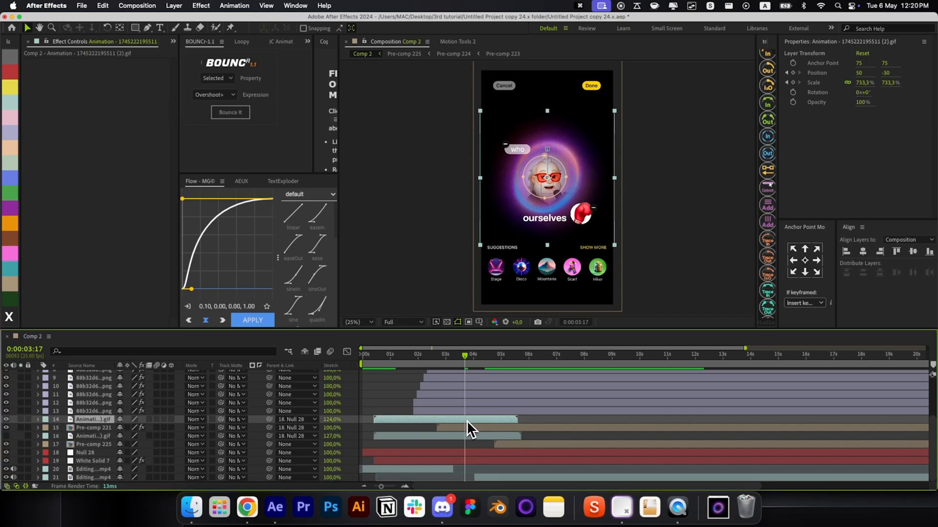
pyautogui.hotkey('ctrl', 'space')
pyautogui.write('lua')
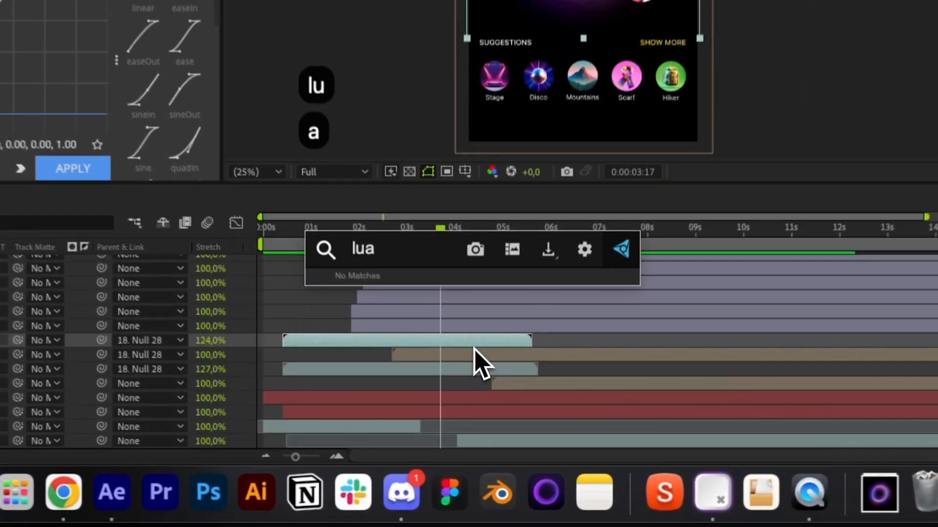
pyautogui.press('BackSpace')
pyautogui.write('m')
pyautogui.press('Return')
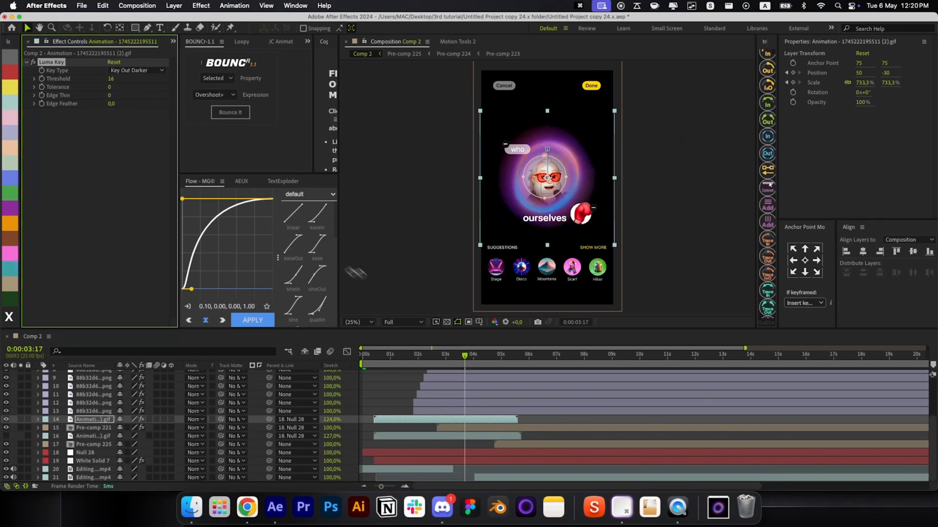
# Step: Trim both animation GIF layers and Pre-comp 221 to end at 0:00:04:23 and give them the Fade In+Out - frames effect
pyautogui.moveTo(465, 356); pyautogui.dragTo(498, 363)
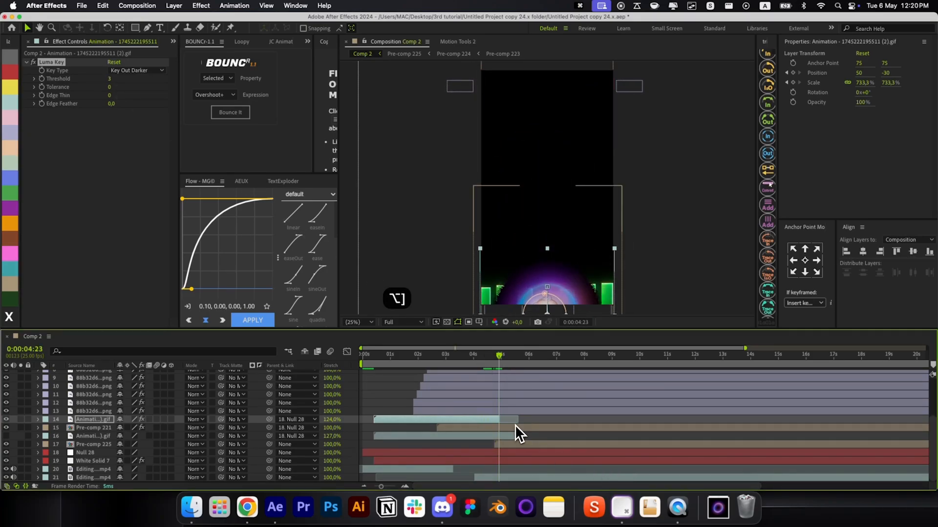
pyautogui.hotkey('ctrl', 'space')
pyautogui.write('fade i')
pyautogui.press('Return')
pyautogui.hotkey('ctrl', 'c')
pyautogui.click(490, 436)
pyautogui.hotkey('alt', ']')
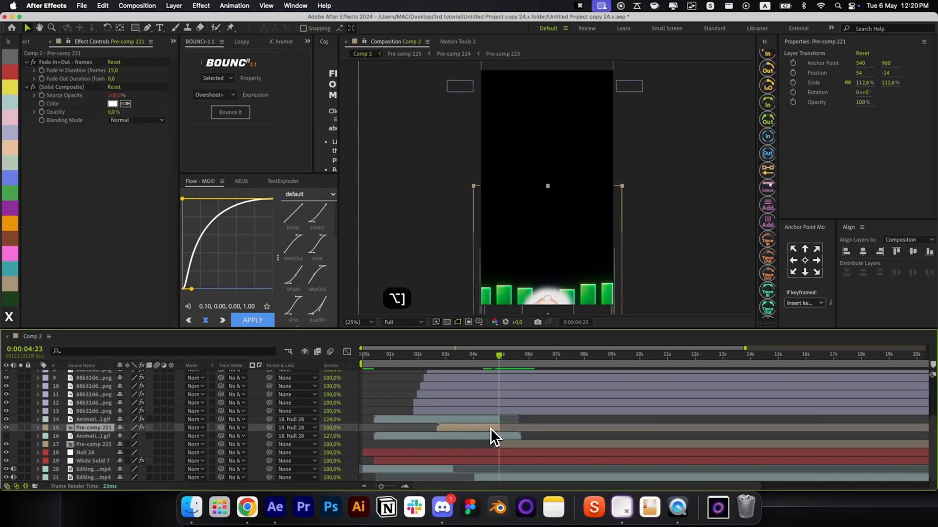
pyautogui.hotkey('ctrl', 'v')
pyautogui.click(526, 436)
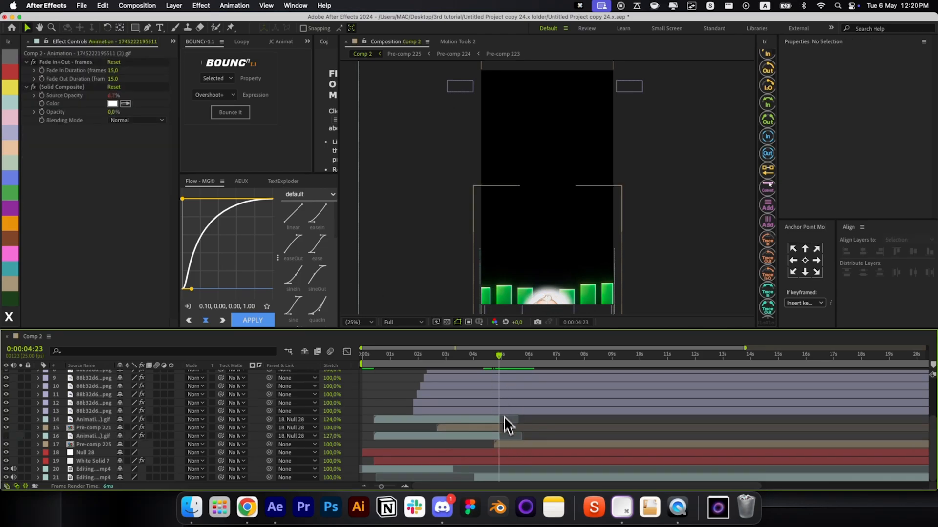
# Step: Keyframe Pre-comp 221's Opacity from 100% at 0:00:04:14 to 0% at 0:00:04:23
pyautogui.moveTo(498, 365); pyautogui.dragTo(491, 359)
pyautogui.click(486, 426)
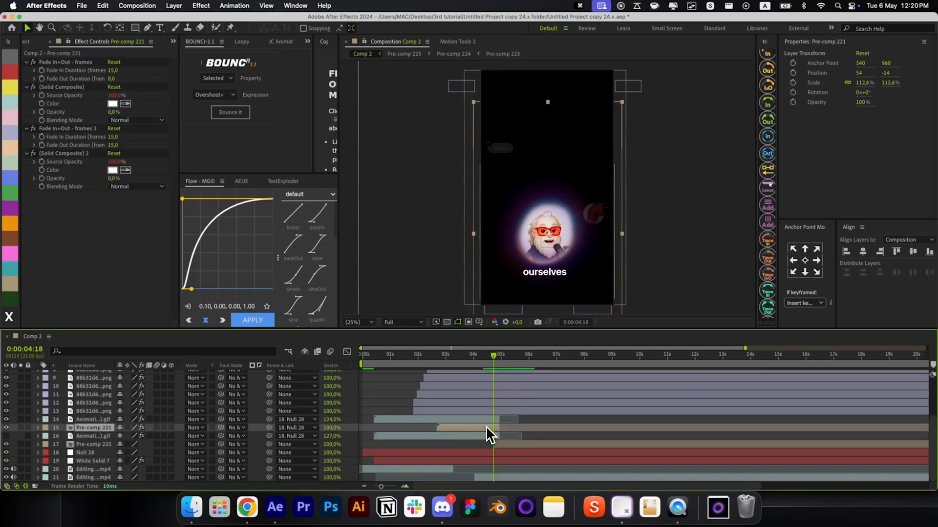
pyautogui.press('t')
pyautogui.hotkey('ctrl', 'Left')
pyautogui.hotkey('ctrl', 'Left')
pyautogui.hotkey('ctrl', 'Left')
pyautogui.hotkey('ctrl', 'Left')
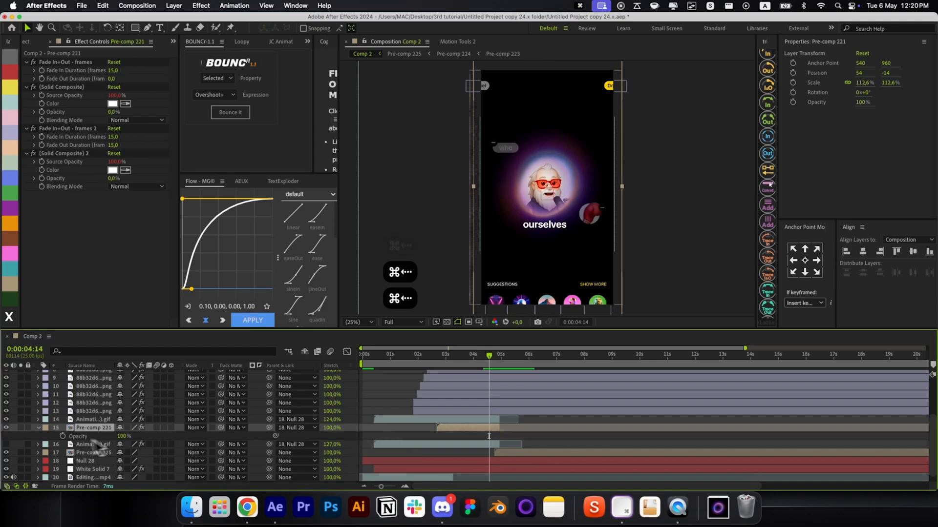
pyautogui.click(63, 436)
pyautogui.press('o')
pyautogui.moveTo(121, 436); pyautogui.dragTo(64, 437)
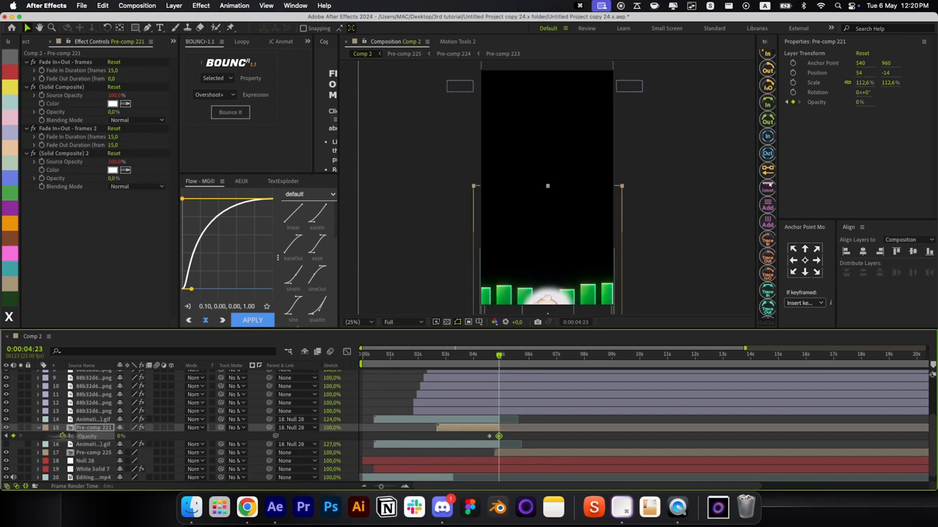
# Step: Spread Pre-comp 221's two Opacity keyframes further apart for a longer fade-out and check the transition
pyautogui.press('j')
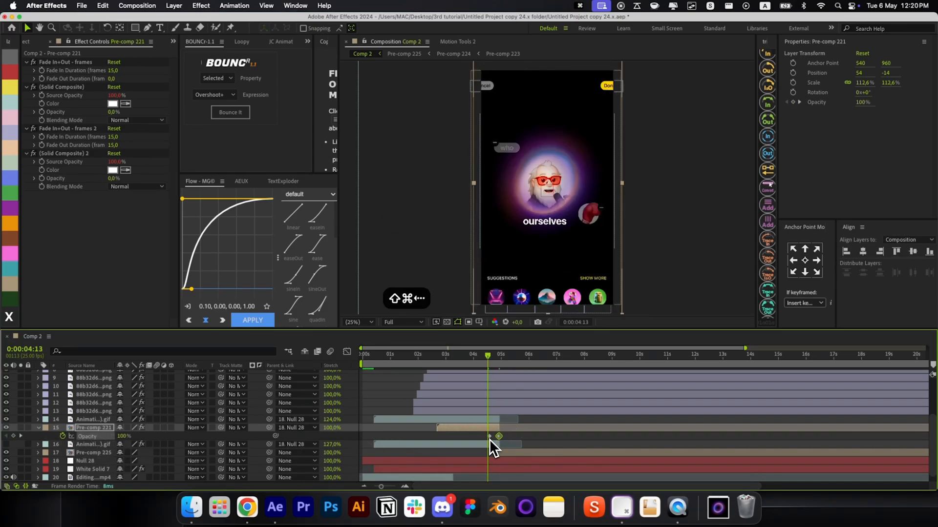
pyautogui.moveTo(488, 358); pyautogui.dragTo(497, 362)
pyautogui.moveTo(499, 436); pyautogui.dragTo(508, 438)
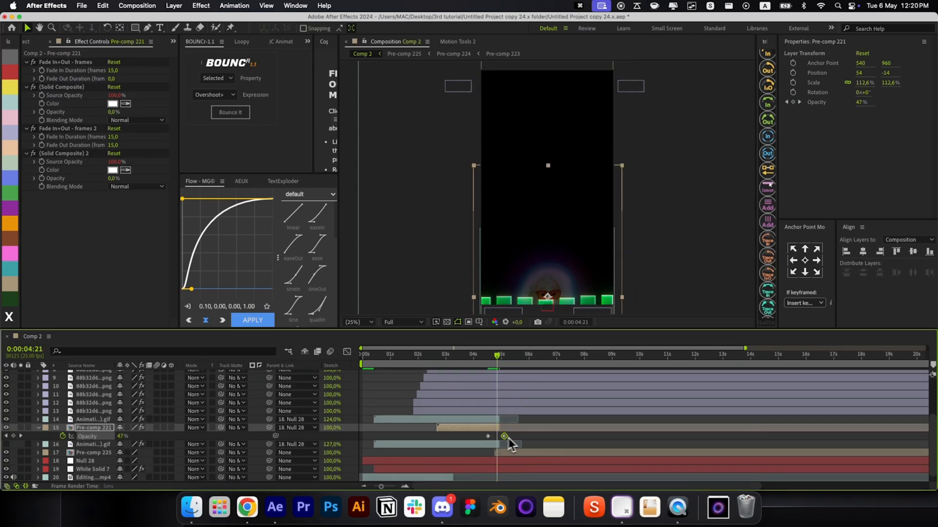
pyautogui.moveTo(482, 360); pyautogui.dragTo(535, 372)
pyautogui.click(512, 433)
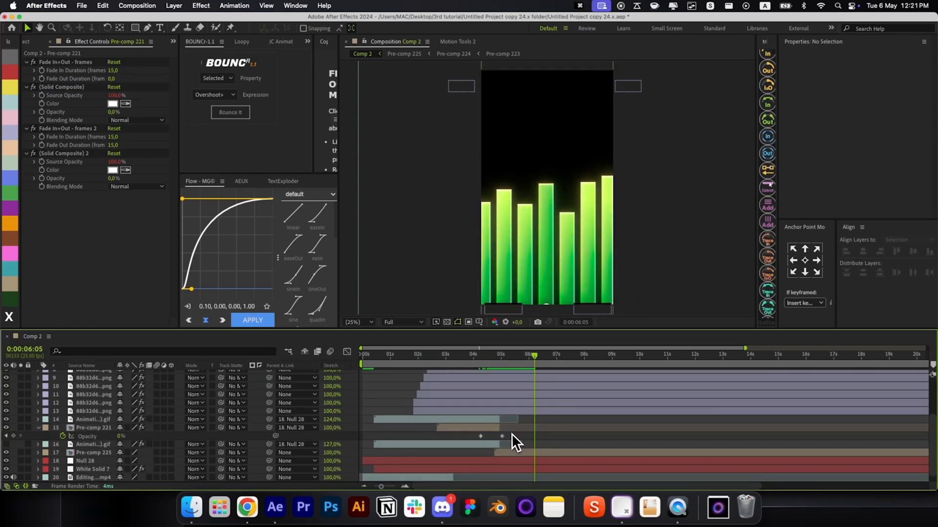
# Step: Trim the two PNG layers sticking out below the frame so they end together with the avatar GIF layers
pyautogui.press('r')
pyautogui.press('r')
pyautogui.scroll(-3, 510, 431)
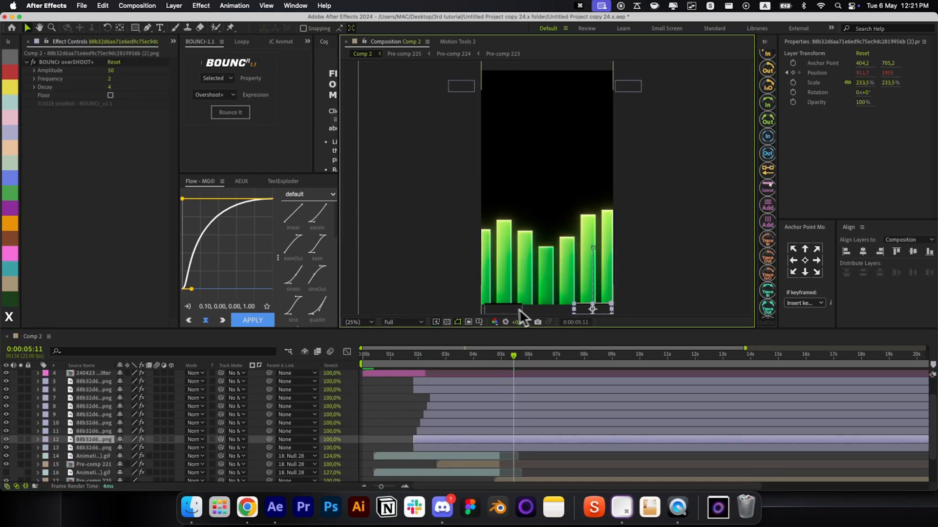
pyautogui.keyDown('shift'); pyautogui.click(512, 308); pyautogui.keyUp('shift')
pyautogui.moveTo(506, 361); pyautogui.dragTo(539, 375)
pyautogui.hotkey('alt', ']')
pyautogui.press('super+Left')
pyautogui.hotkey('alt', ']')
pyautogui.click(537, 467)
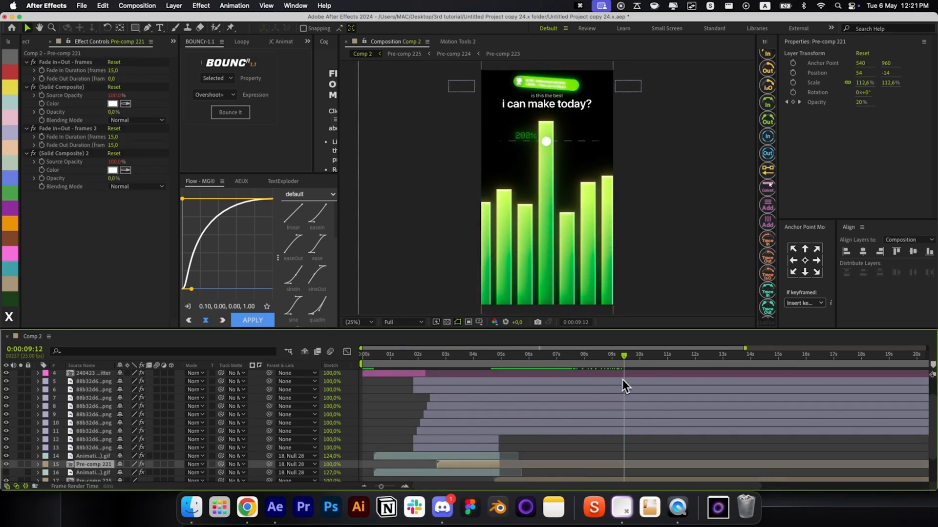
# Step: Move Pre-comp 225's anchor point to its top centre and add Position and Scale keyframes at 0:00:05:07
pyautogui.moveTo(620, 387); pyautogui.dragTo(508, 411)
pyautogui.scroll(-3, 508, 412)
pyautogui.click(516, 446)
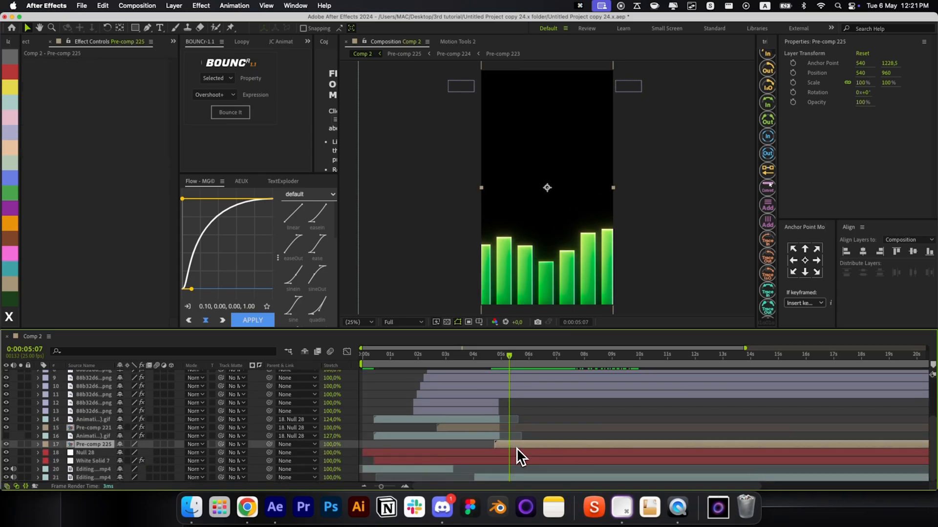
pyautogui.click(804, 250)
pyautogui.moveTo(630, 181); pyautogui.dragTo(630, 260)
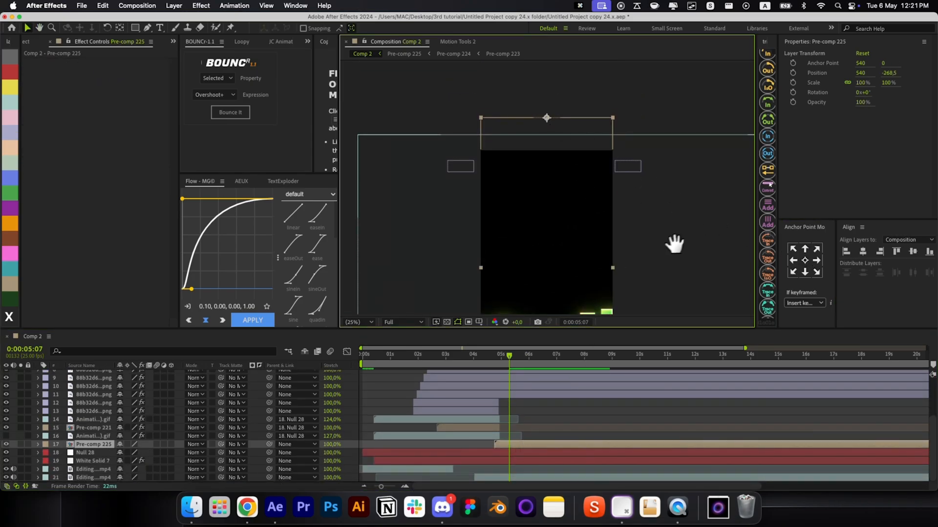
pyautogui.press('p')
pyautogui.hotkey('shift', 's')
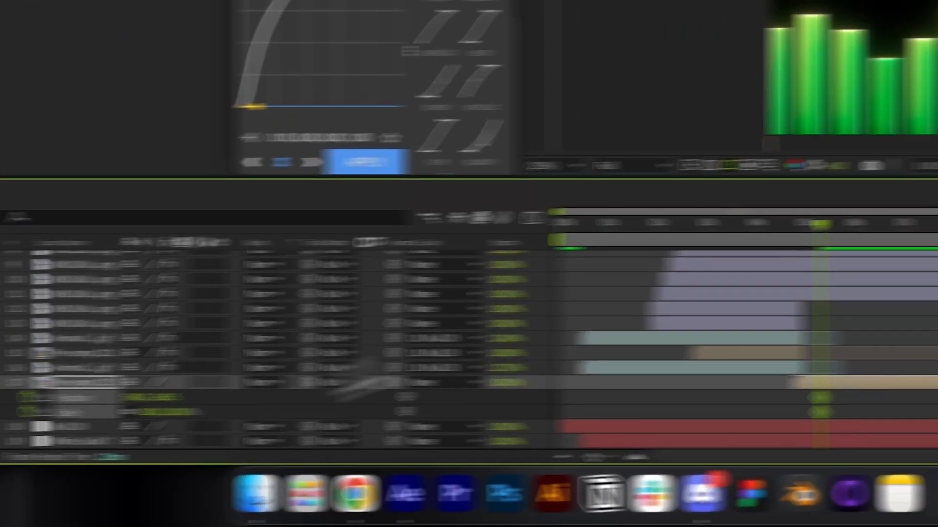
# Step: Set Pre-comp 225's Scale to 114% and its Position to 540, -64.5 at 0:00:07:00
pyautogui.moveTo(820, 226); pyautogui.dragTo(905, 234)
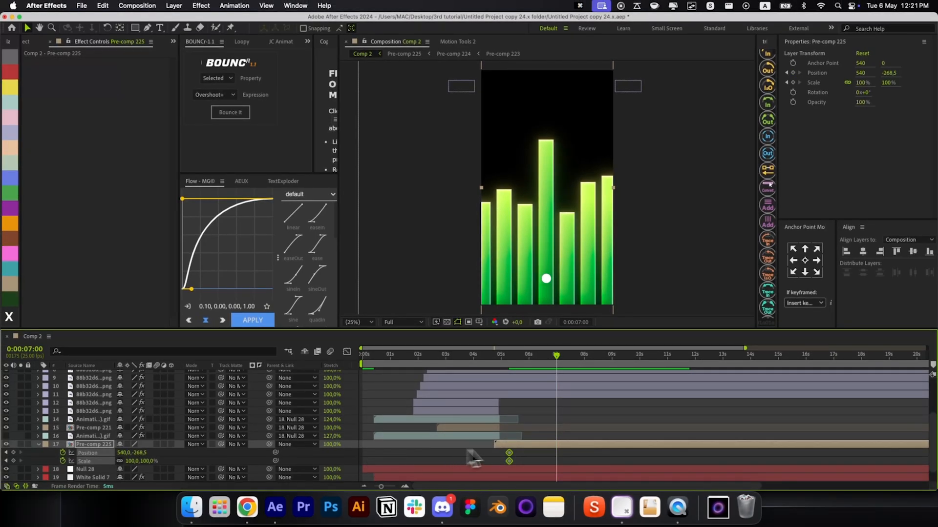
pyautogui.click(546, 457)
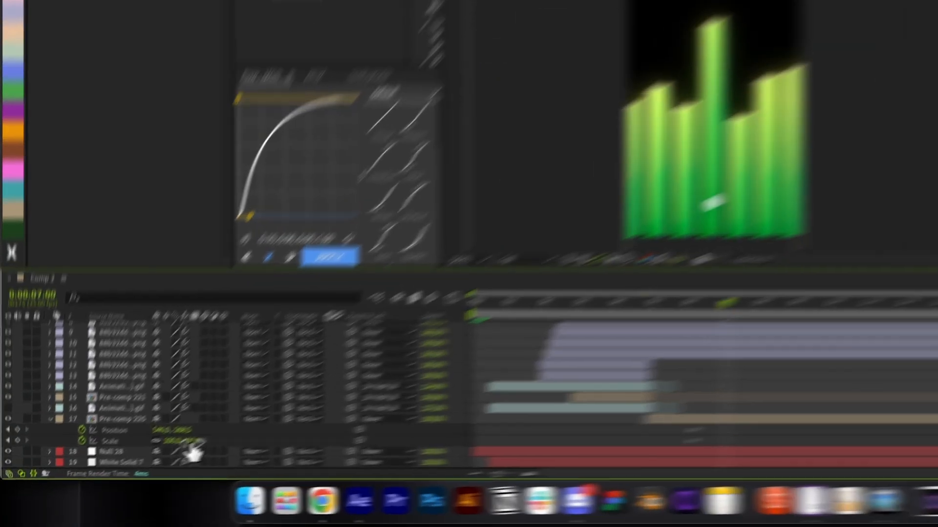
pyautogui.moveTo(147, 461); pyautogui.dragTo(152, 462)
pyautogui.moveTo(250, 395); pyautogui.dragTo(356, 391)
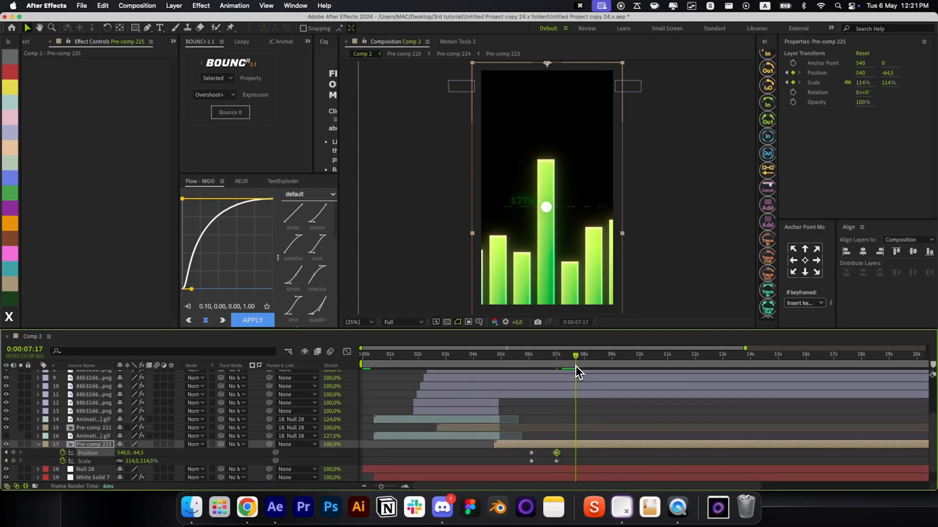
# Step: Move Pre-comp 225's ending Position and Scale keyframes to about 0:00:09:00 and apply the 0.10, 0.00, 0.00, 1.00 Flow curve
pyautogui.moveTo(575, 366); pyautogui.dragTo(585, 368)
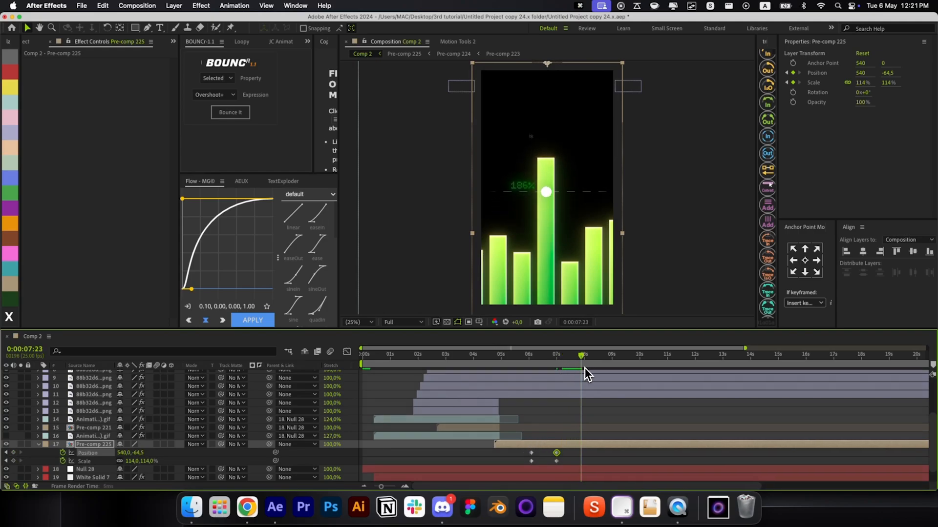
pyautogui.moveTo(569, 456); pyautogui.dragTo(552, 463)
pyautogui.moveTo(556, 461); pyautogui.dragTo(612, 461)
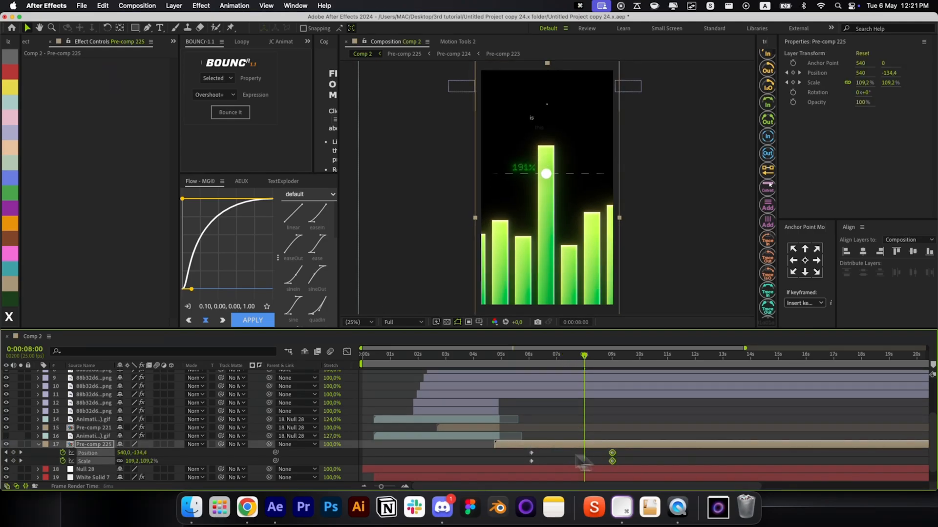
pyautogui.click(259, 321)
pyautogui.click(512, 405)
pyautogui.moveTo(510, 362); pyautogui.dragTo(605, 383)
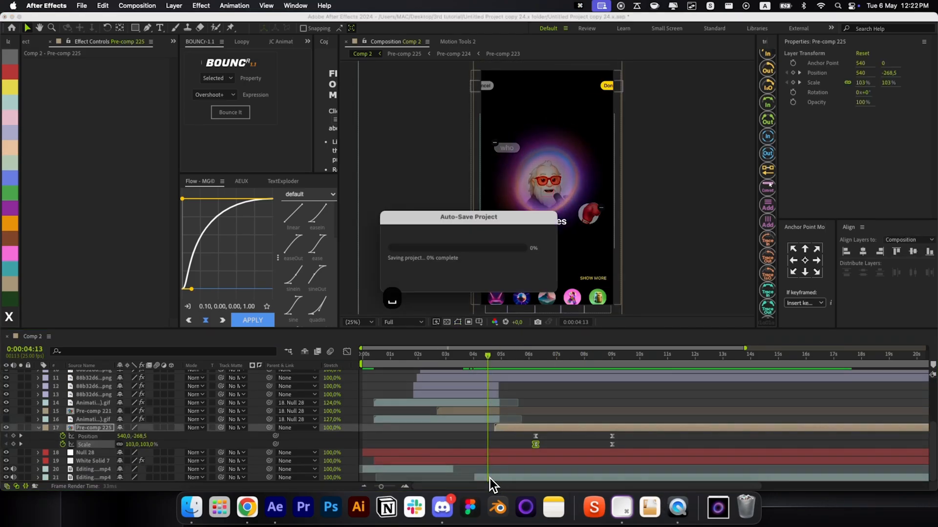
# Step: Move the lowest Editing Clip 1.mp4 layer so it starts at 0:00:04:13
pyautogui.click(488, 476)
pyautogui.press('[')
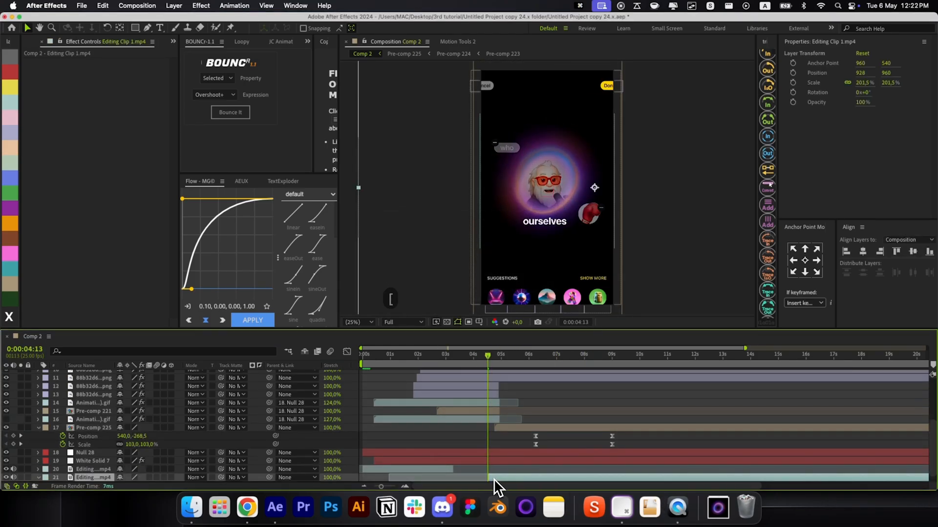
# Step: Open Pre-comp 225 and apply Easy Ease to the End keyframes of bar layers Shape Layer 7 to 12, opening the graph editor
pyautogui.press('space')
pyautogui.press('space')
pyautogui.doubleClick(515, 428)
pyautogui.scroll(5, 408, 458)
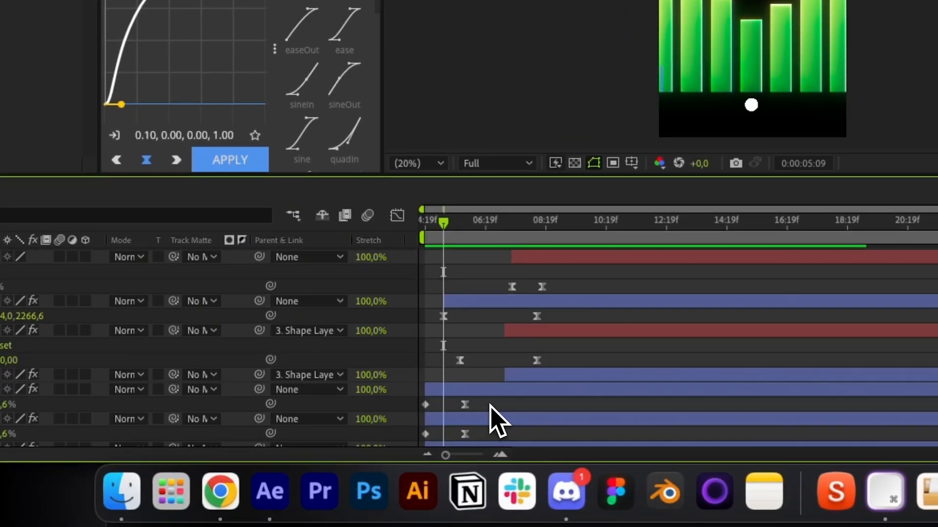
pyautogui.press('F9')
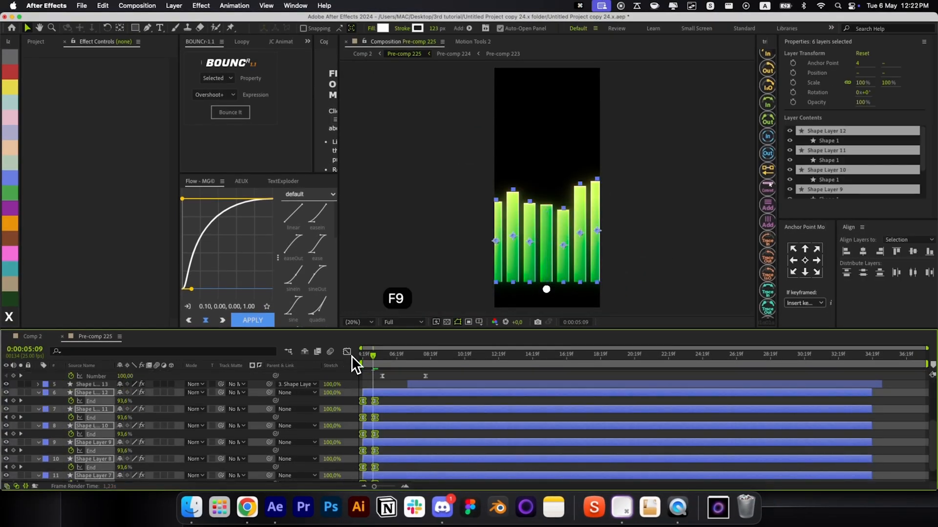
pyautogui.click(347, 352)
pyautogui.hotkey('alt', '/')
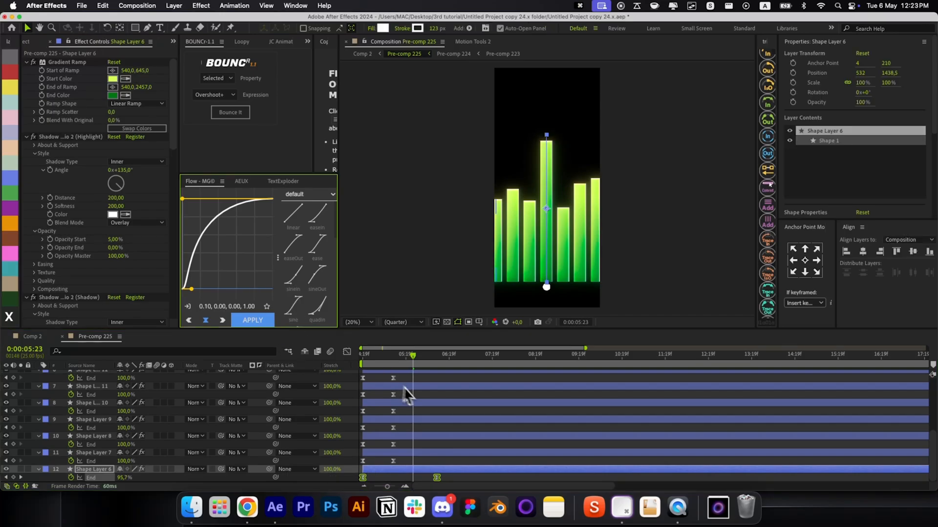
# Step: Shift the badge, headline, percentage, line and dot layers earlier to suit the middle bar's rise, and return to Comp 2
pyautogui.click(404, 387)
pyautogui.moveTo(396, 362)
pyautogui.mouseDown()
pyautogui.moveTo(374, 367)
pyautogui.moveTo(413, 368)
pyautogui.mouseUp()
pyautogui.press('super+w')
pyautogui.click(519, 393)
pyautogui.moveTo(522, 356); pyautogui.dragTo(496, 356)
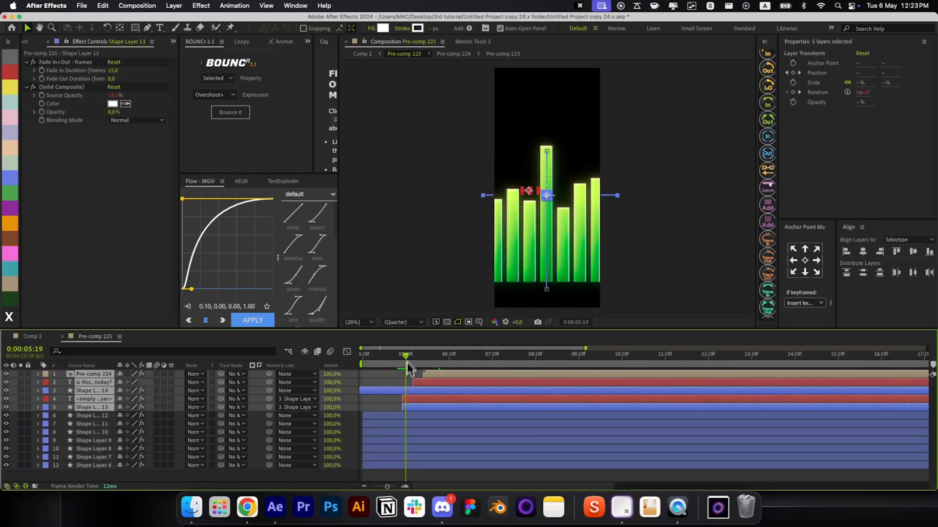
pyautogui.press('super+w')
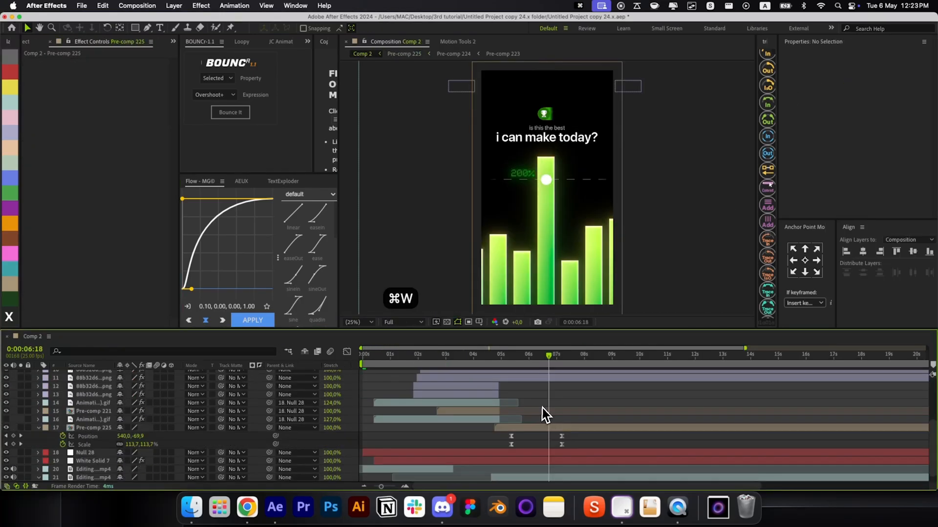
# Step: Add a new adjustment layer at the top of Comp 2 and apply the CC Vignette effect to it
pyautogui.press('space')
pyautogui.scroll(5, 513, 391)
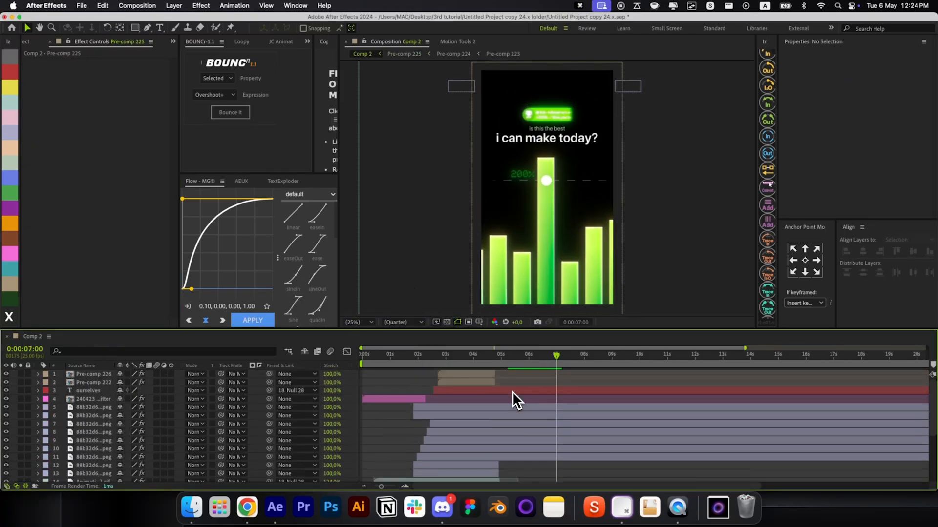
pyautogui.press('alt+super+y')
pyautogui.hotkey('alt', 'space')
pyautogui.write('vig')
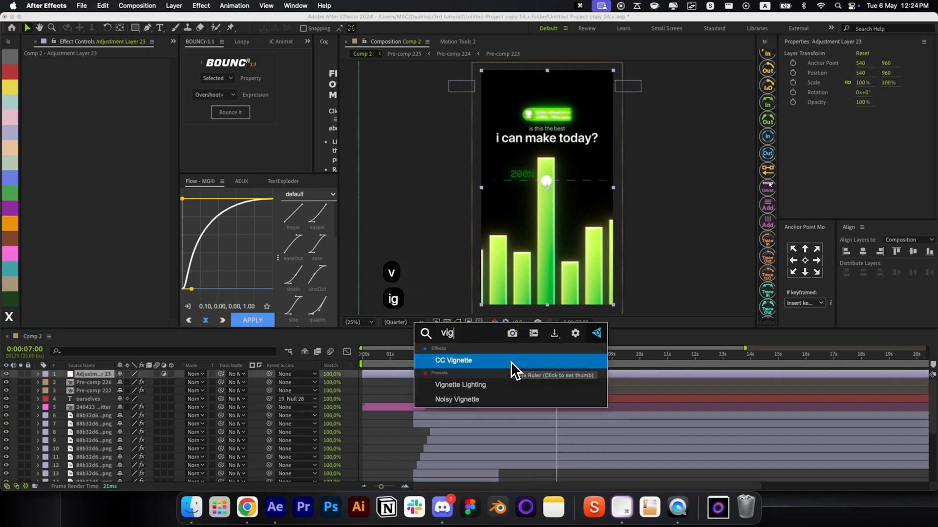
pyautogui.press('Return')
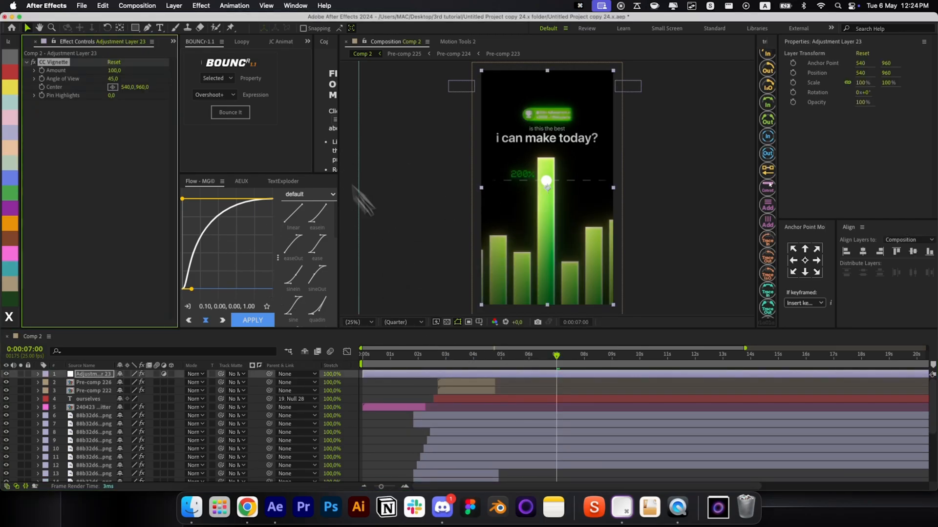
# Step: Animate the vignette's Amount to 129 and Center to 540, 500 between about 0:00:05:14 and 0:00:06:21, with Easy Ease keyframes
pyautogui.moveTo(506, 357); pyautogui.dragTo(516, 363)
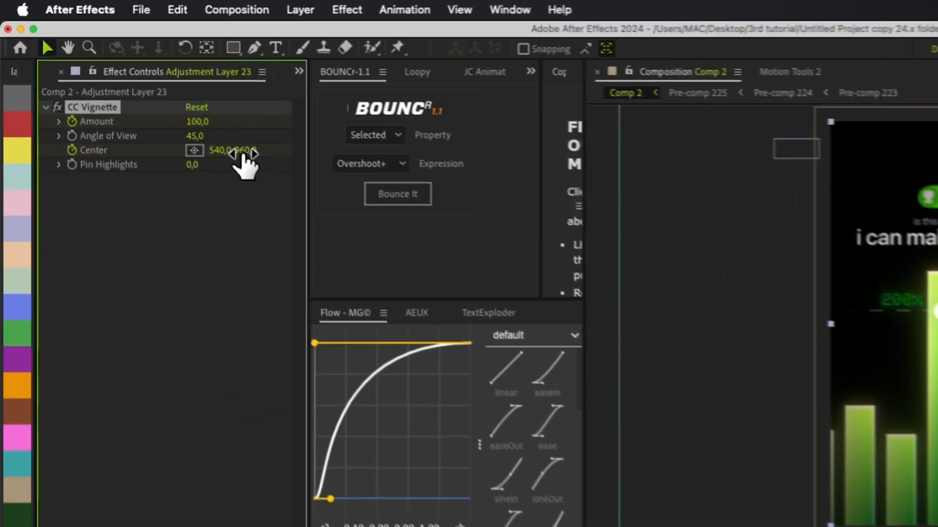
pyautogui.moveTo(243, 153); pyautogui.dragTo(276, 121)
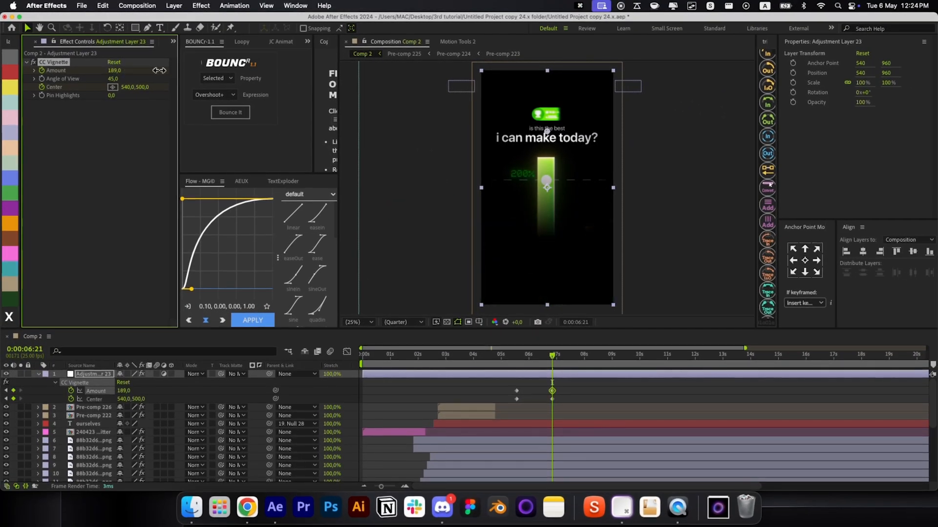
pyautogui.moveTo(159, 70); pyautogui.dragTo(133, 70)
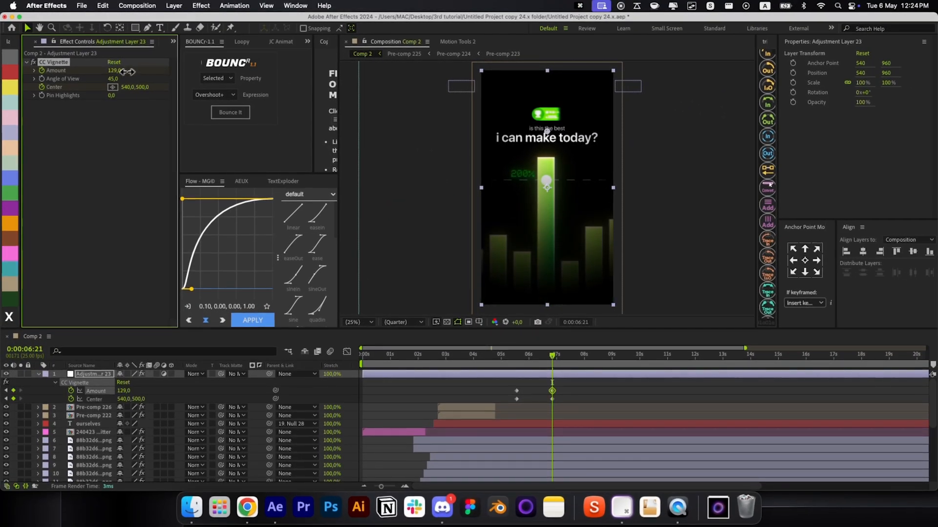
pyautogui.moveTo(560, 383); pyautogui.dragTo(519, 392)
pyautogui.press('F9')
# Step: Set the CC Vignette's Angle of View to 43.3 and check the effect over the avatar scene
pyautogui.click(501, 384)
pyautogui.moveTo(506, 356); pyautogui.dragTo(556, 372)
pyautogui.moveTo(113, 79); pyautogui.dragTo(100, 79)
pyautogui.click(517, 383)
pyautogui.moveTo(515, 357); pyautogui.dragTo(474, 377)
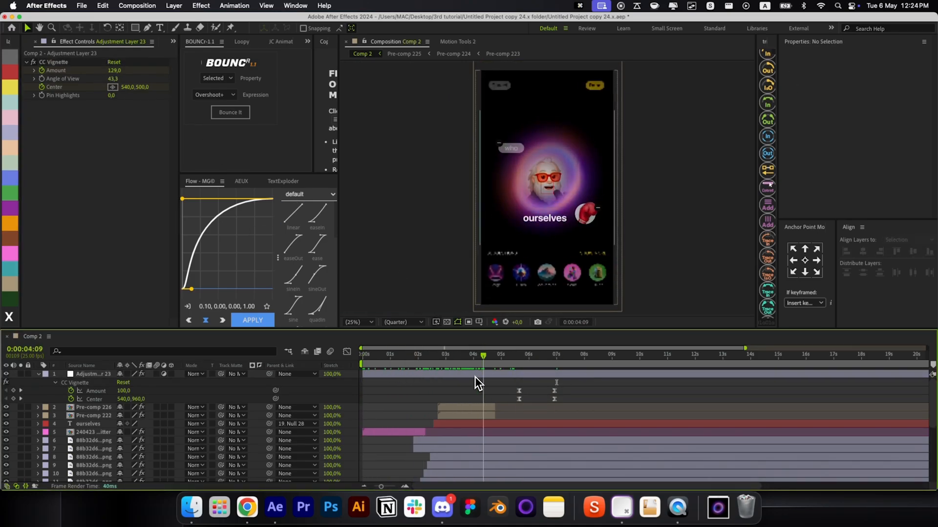
pyautogui.click(480, 375)
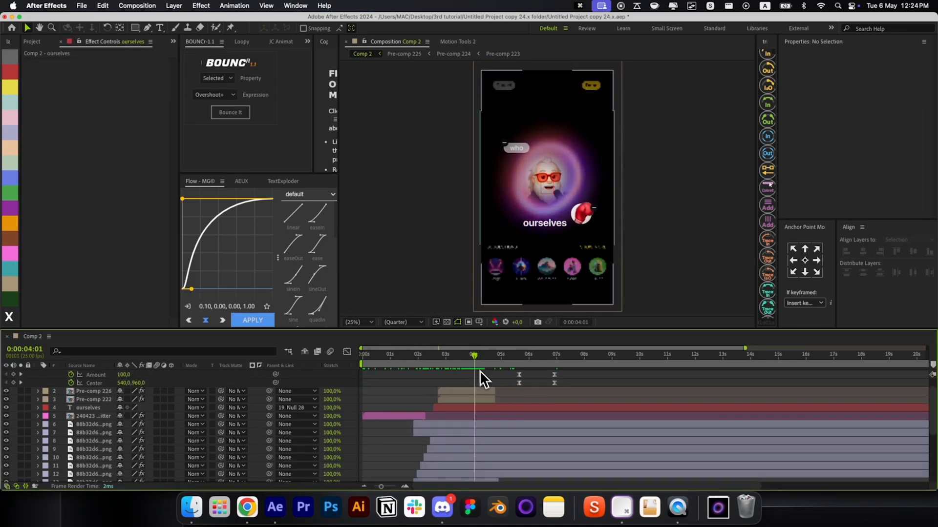
# Step: Check the keyframes of the layers inside Pre-comp 225 and return to Comp 2
pyautogui.moveTo(481, 358); pyautogui.dragTo(558, 372)
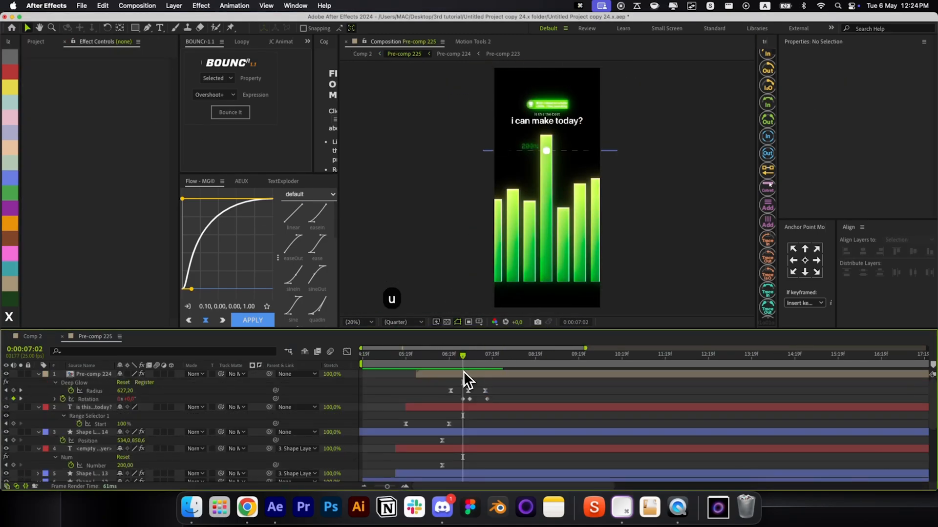
pyautogui.click(463, 372)
pyautogui.press('super+w')
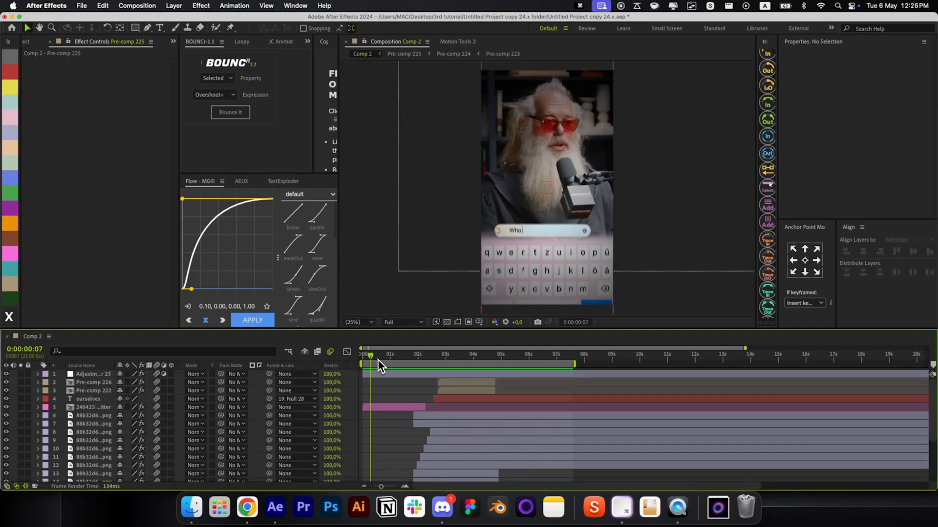
# Step: Apply the Fade In+Out - frames preset to White Solid 7
pyautogui.click(378, 360)
pyautogui.scroll(-5, 378, 360)
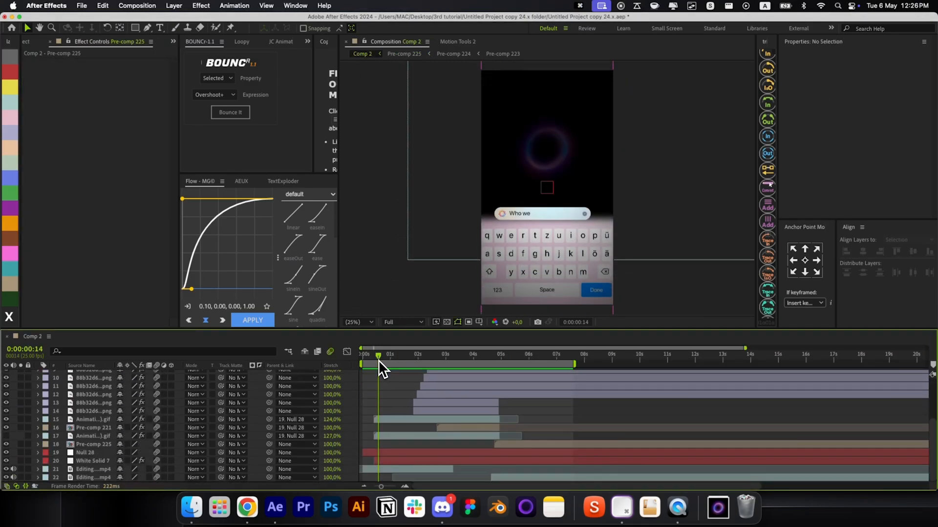
pyautogui.click(394, 420)
pyautogui.press('i')
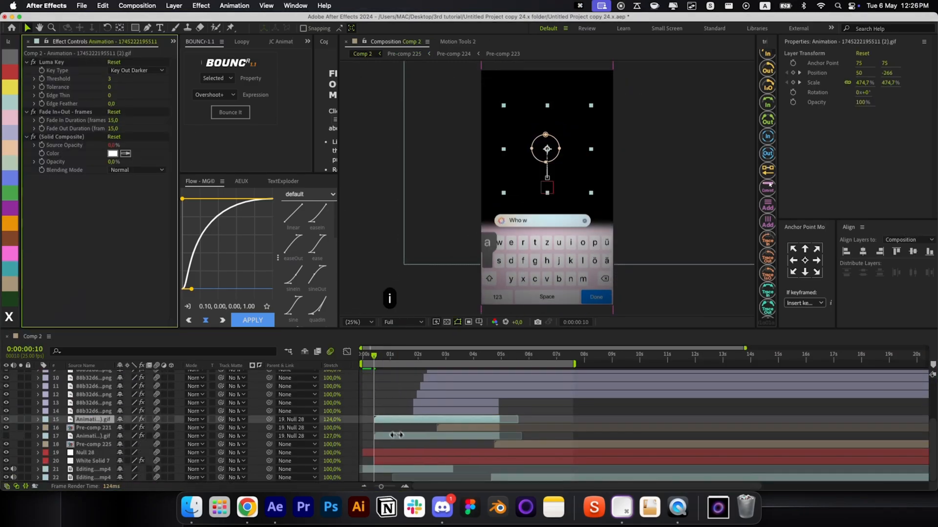
pyautogui.press('shift+super+Right')
pyautogui.click(385, 453)
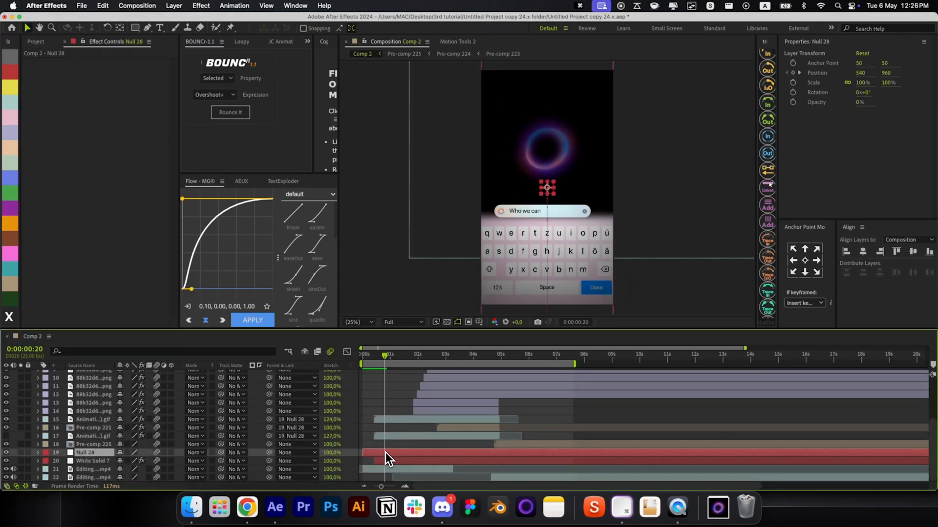
pyautogui.click(379, 461)
pyautogui.hotkey('alt', 'space')
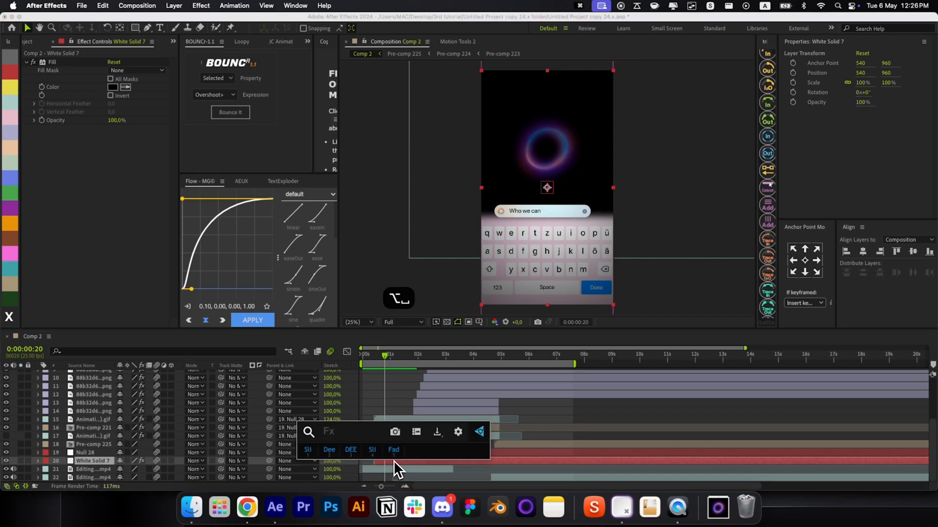
pyautogui.write('fade in')
pyautogui.press('Down')
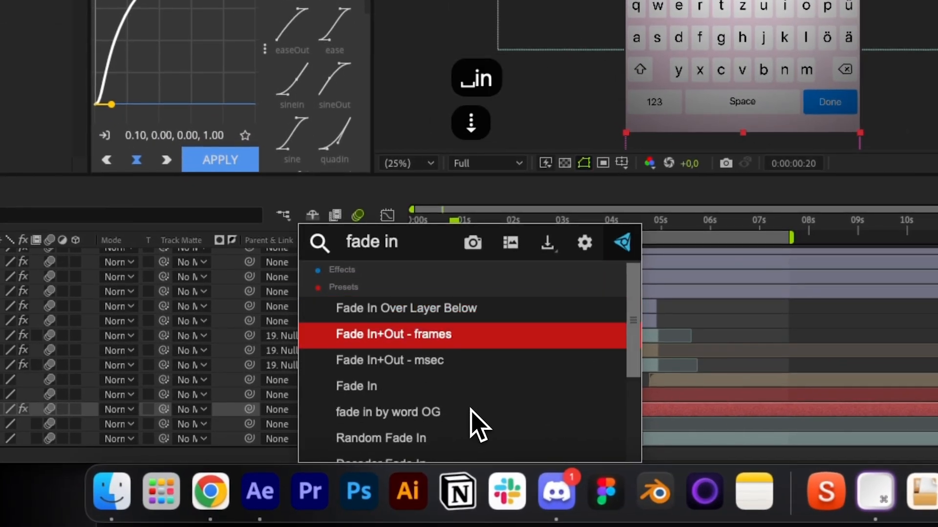
pyautogui.press('Return')
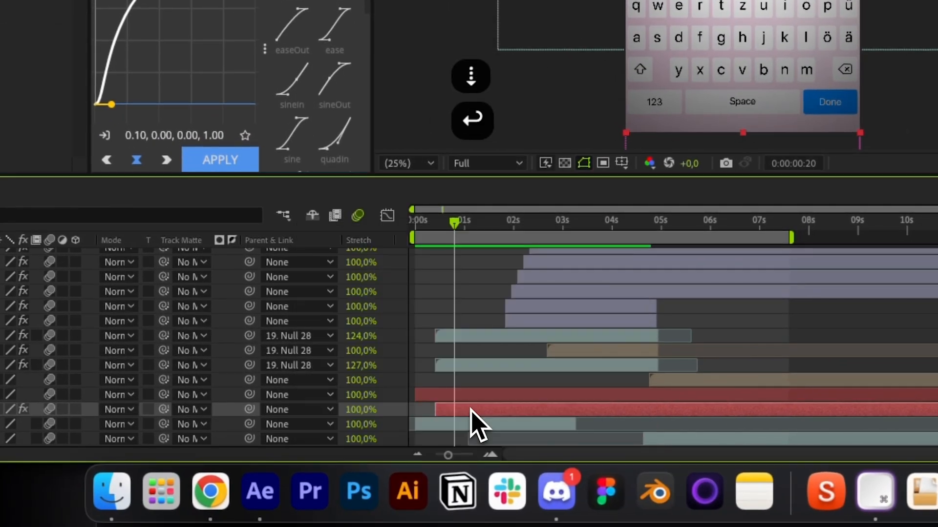
# Step: Set White Solid 7's Fade In Duration to 5 frames and check the fade from its start
pyautogui.click(459, 379)
pyautogui.moveTo(437, 223)
pyautogui.mouseDown()
pyautogui.moveTo(424, 222)
pyautogui.moveTo(440, 224)
pyautogui.mouseUp()
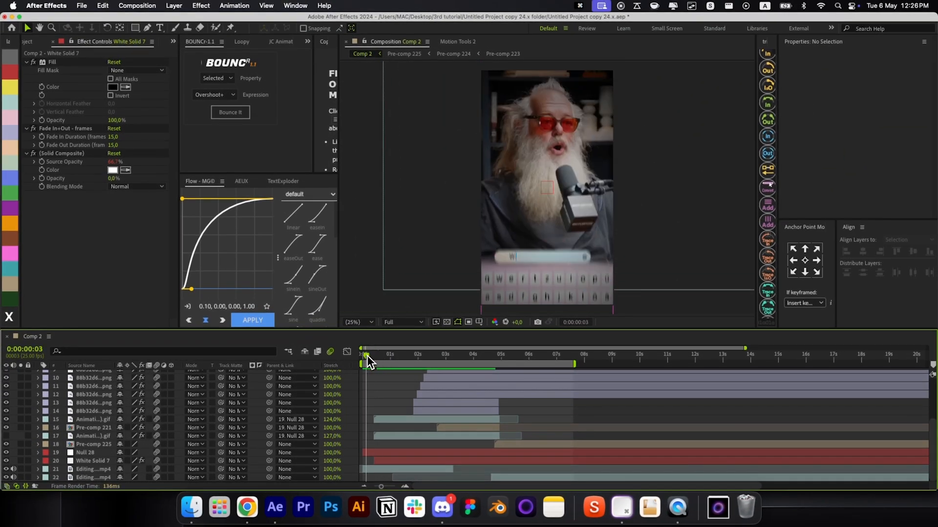
pyautogui.moveTo(376, 357); pyautogui.dragTo(368, 356)
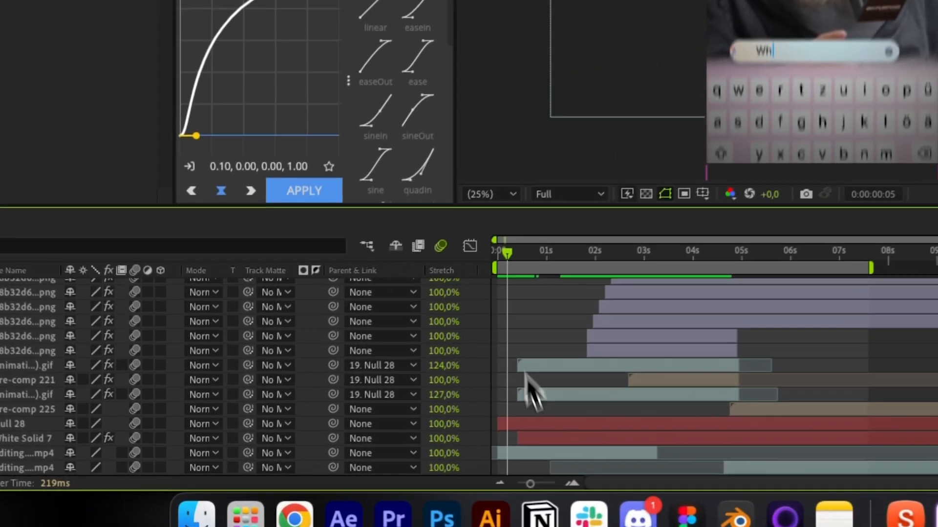
pyautogui.click(538, 440)
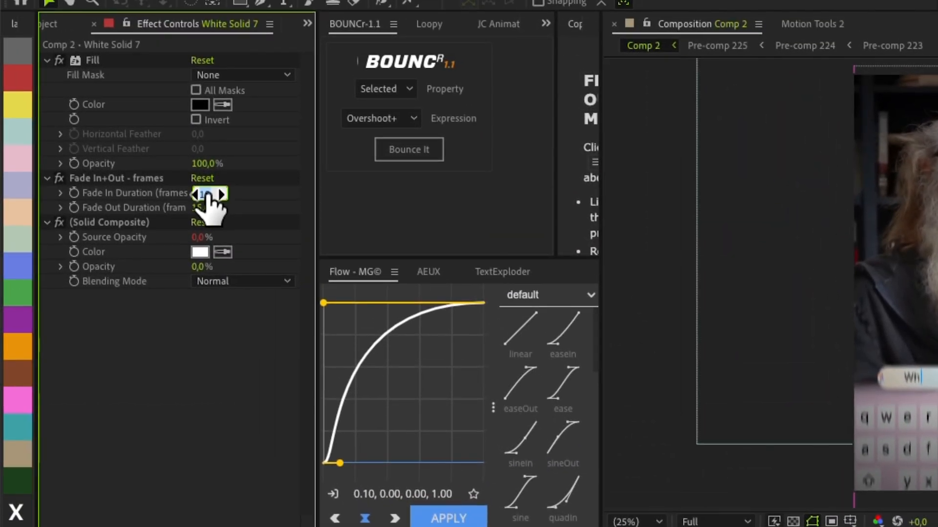
pyautogui.press('super+Left')
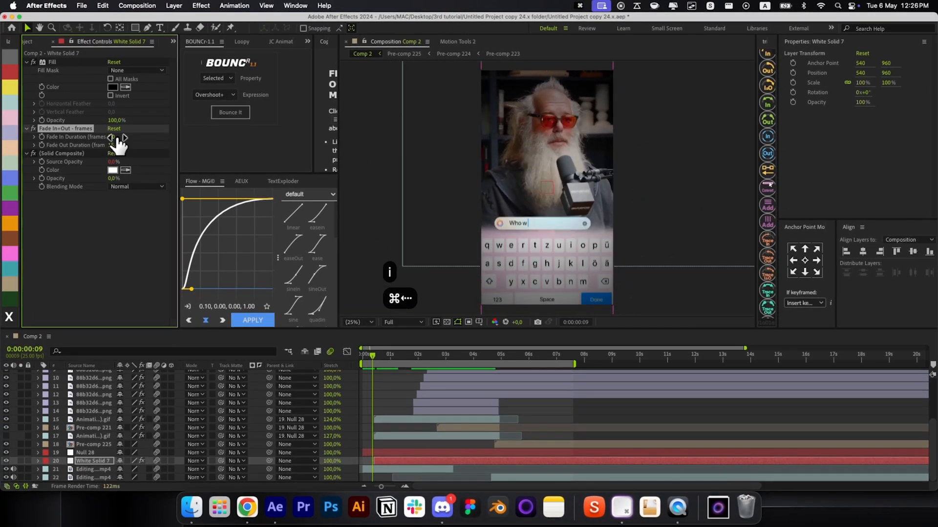
pyautogui.moveTo(369, 348); pyautogui.dragTo(421, 355)
pyautogui.moveTo(318, 377); pyautogui.dragTo(319, 378)
# Step: Play Comp 2 from 0:00:00:00 to check the keyboard intro and the ring transition
pyautogui.click(393, 396)
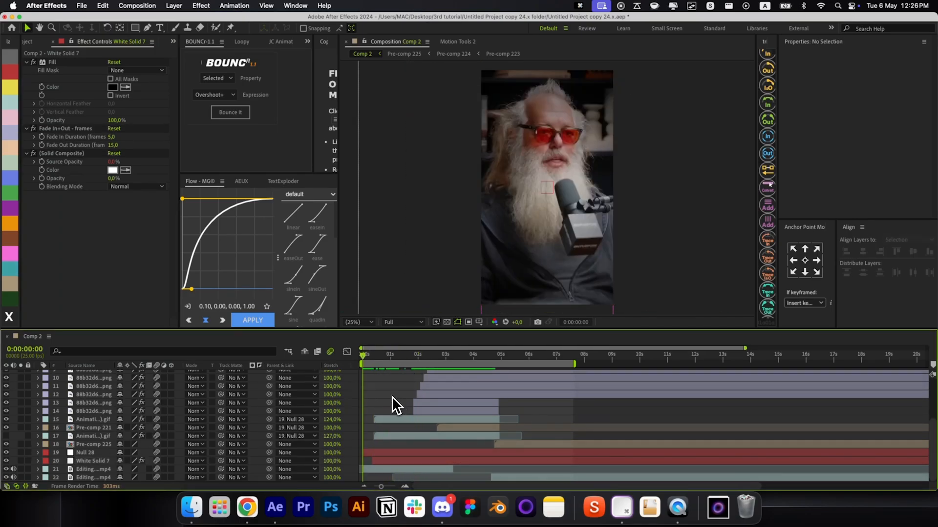
pyautogui.scroll(5, 392, 396)
pyautogui.press('space')
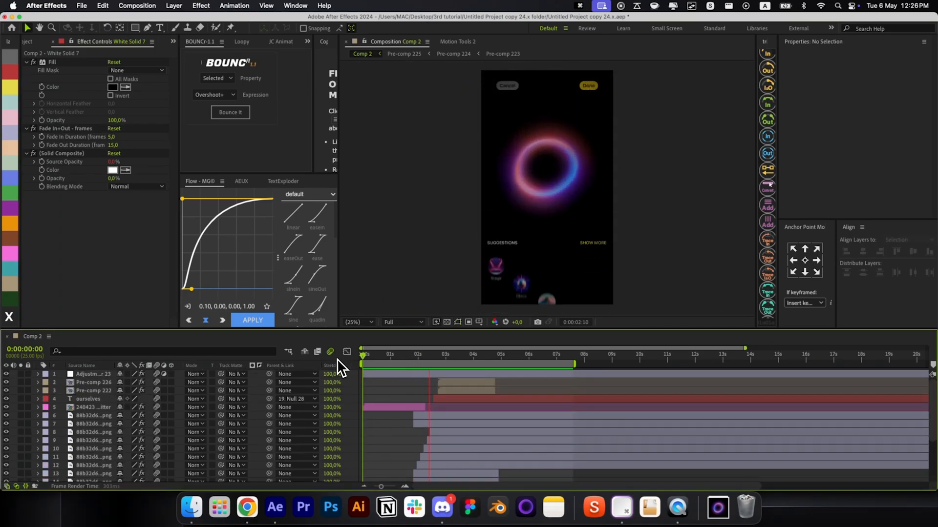
pyautogui.scroll(-3, 420, 430)
# Step: Examine the Position and Scale keyframes and speed graph of the glowing ring GIF layers around 0:00:01:20
pyautogui.click(427, 436)
pyautogui.click(411, 421)
pyautogui.press('u')
pyautogui.press('u')
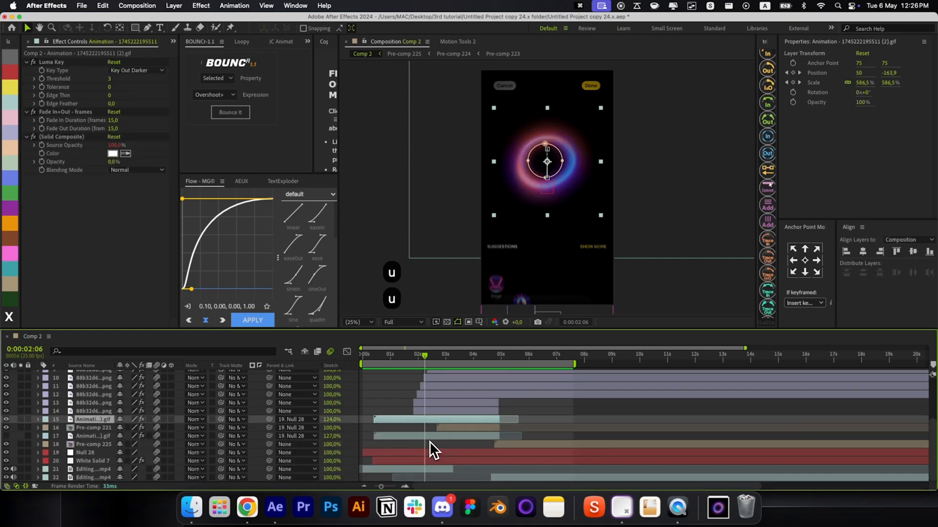
pyautogui.click(427, 436)
pyautogui.scroll(5, 412, 426)
pyautogui.scroll(-5, 410, 427)
pyautogui.click(413, 359)
pyautogui.press('u')
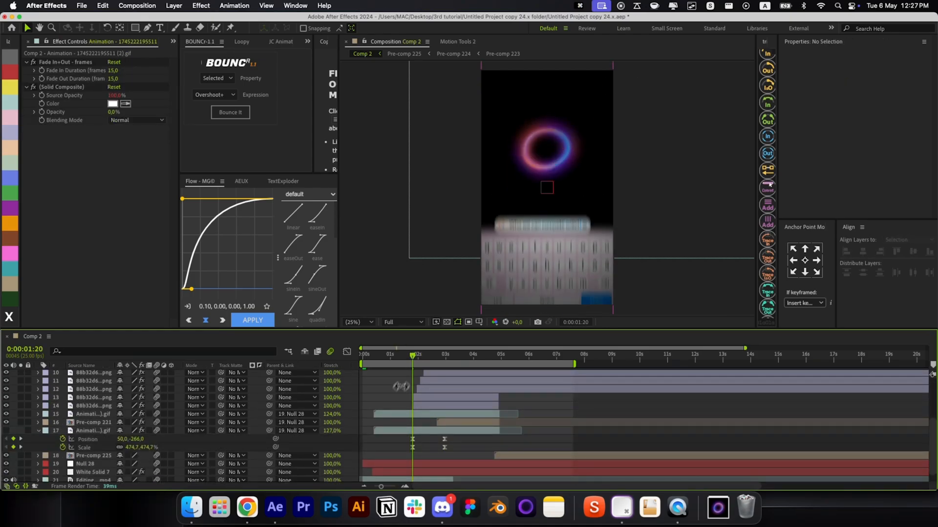
pyautogui.click(347, 351)
pyautogui.click(346, 351)
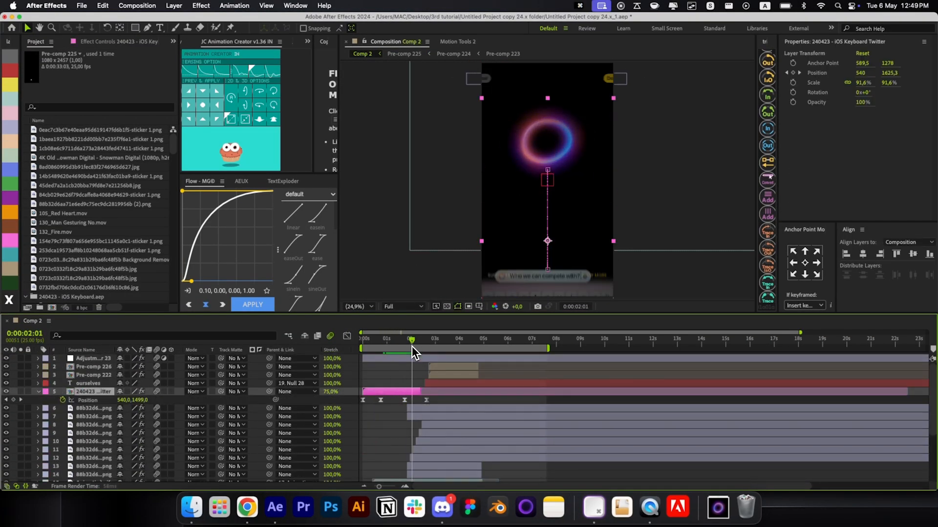
# Step: Undo the last edit to the iOS keyboard layer and play Comp 2 through to the glowing bars scene
pyautogui.press('super+z')
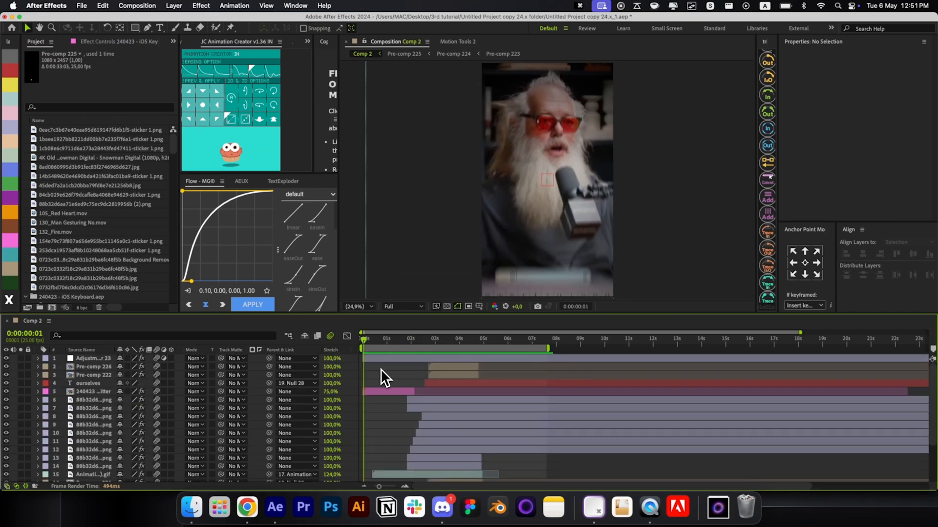
pyautogui.press('space')
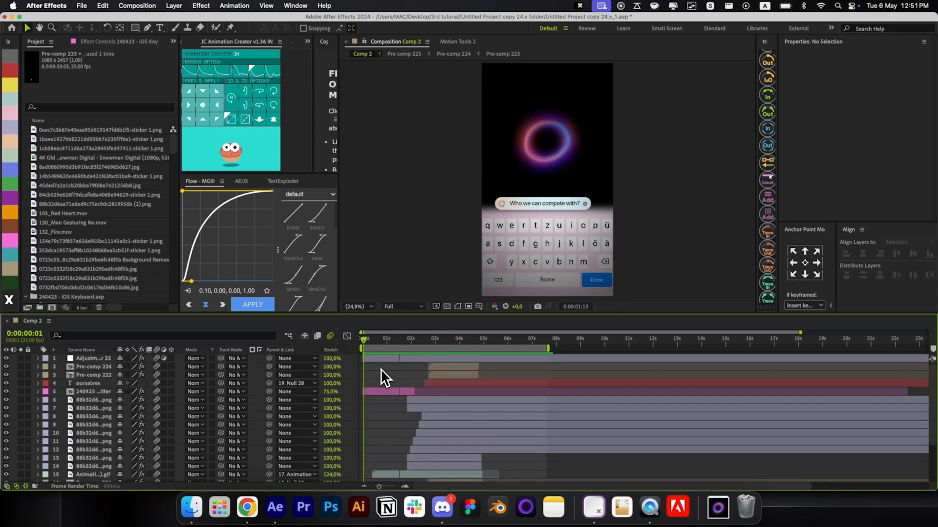
pyautogui.press('space')
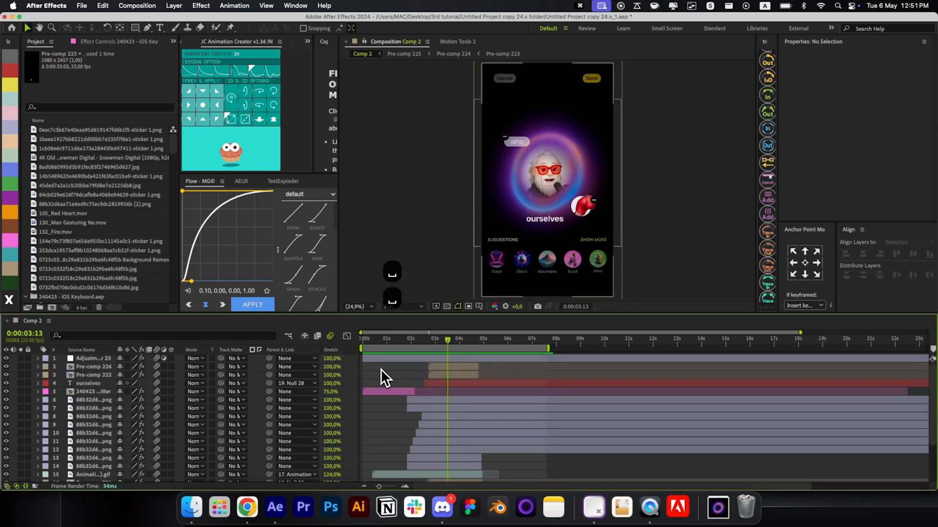
pyautogui.press('space')
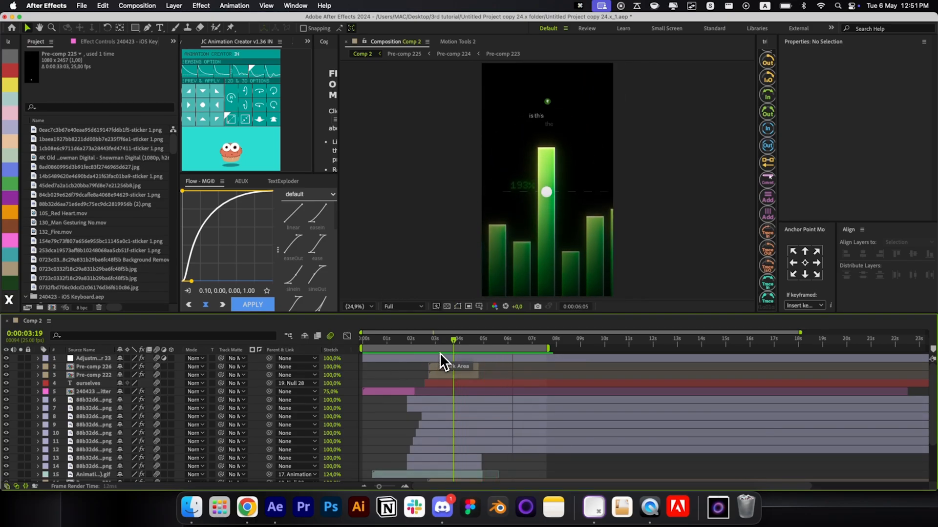
pyautogui.press('space')
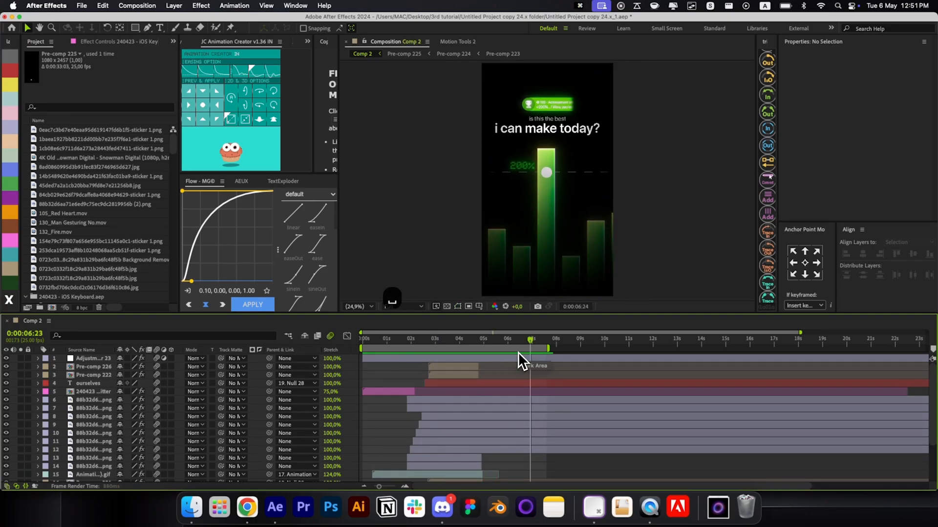